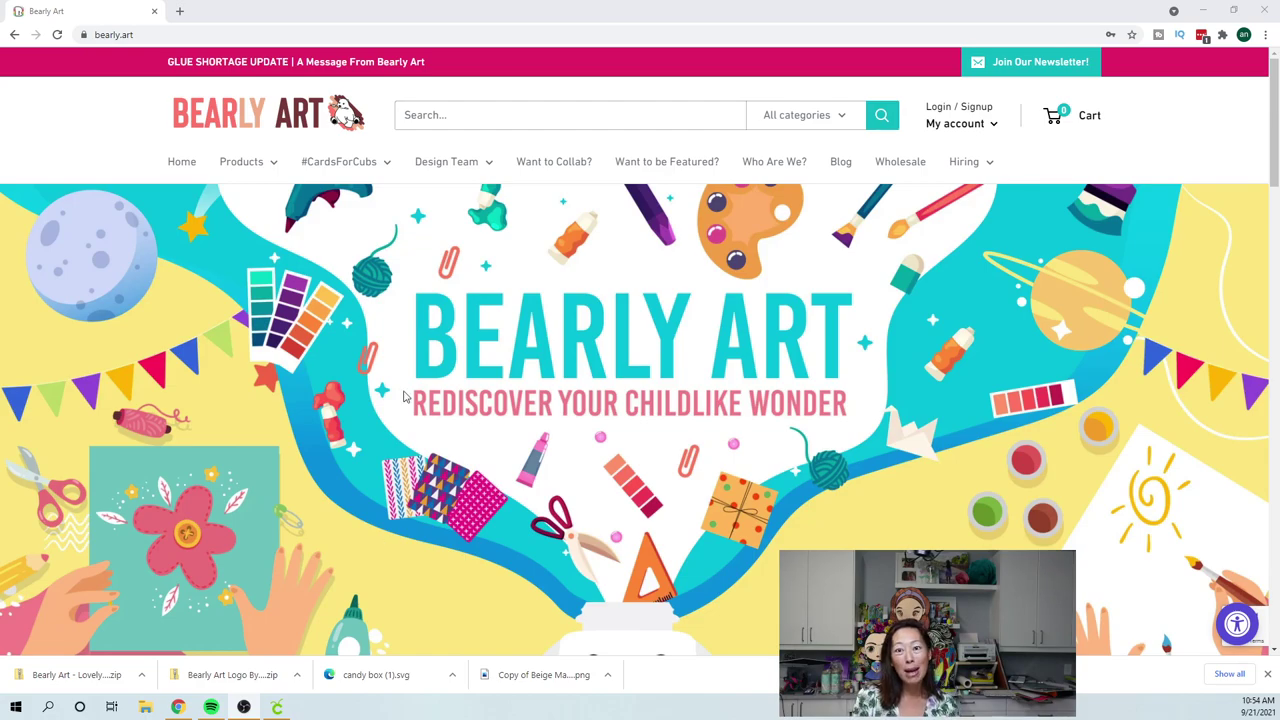
- Open the full collection of SVG products on the Bearly Art site
mouse_move(275, 164)
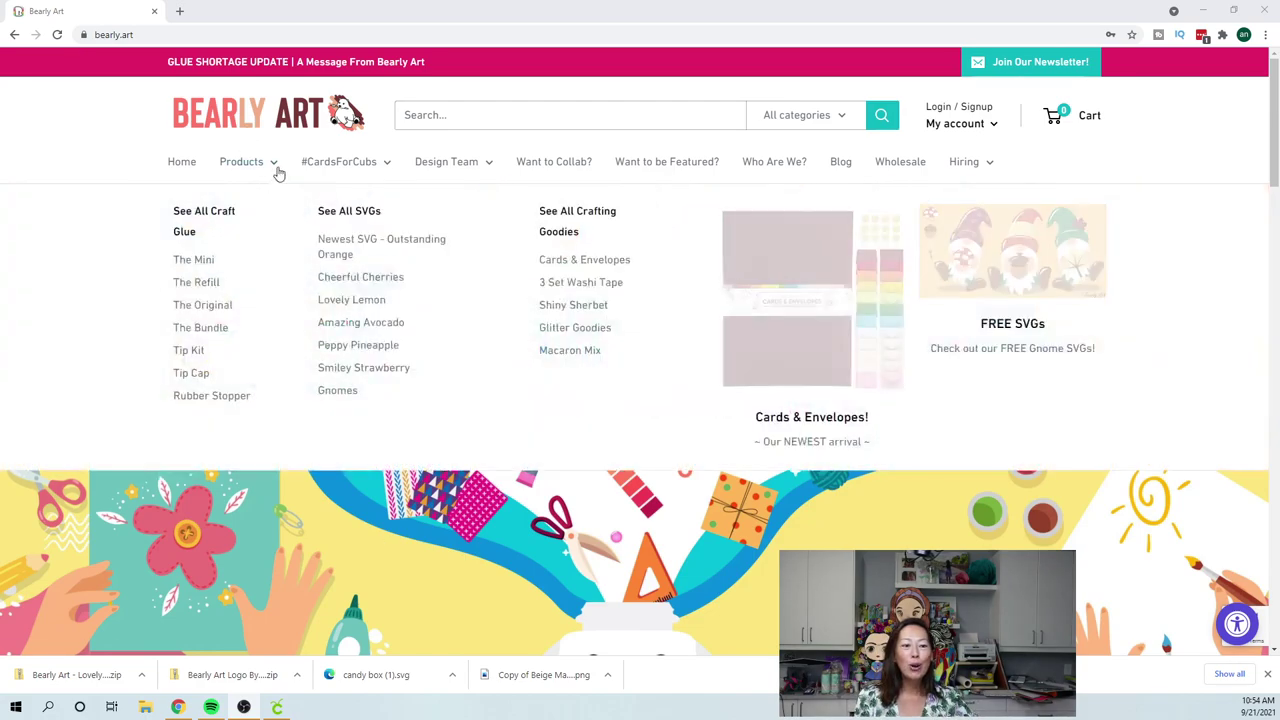
click(364, 216)
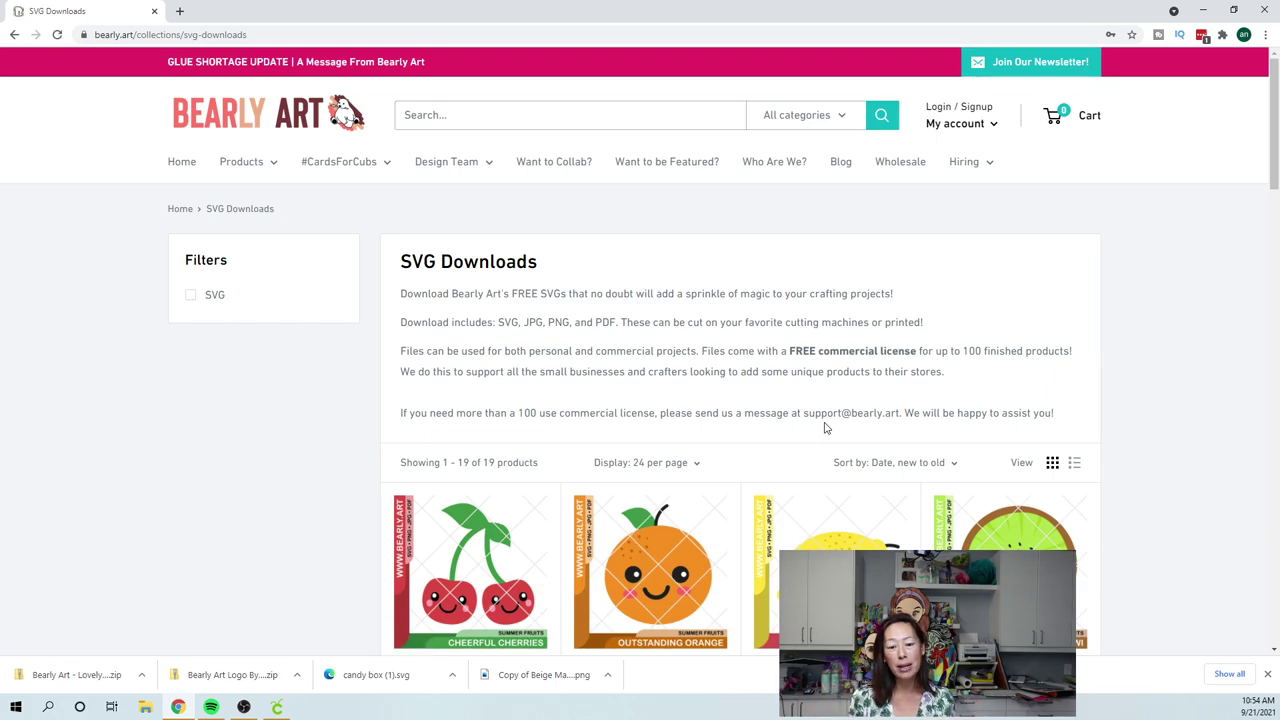
scroll(825, 428, down, 2)
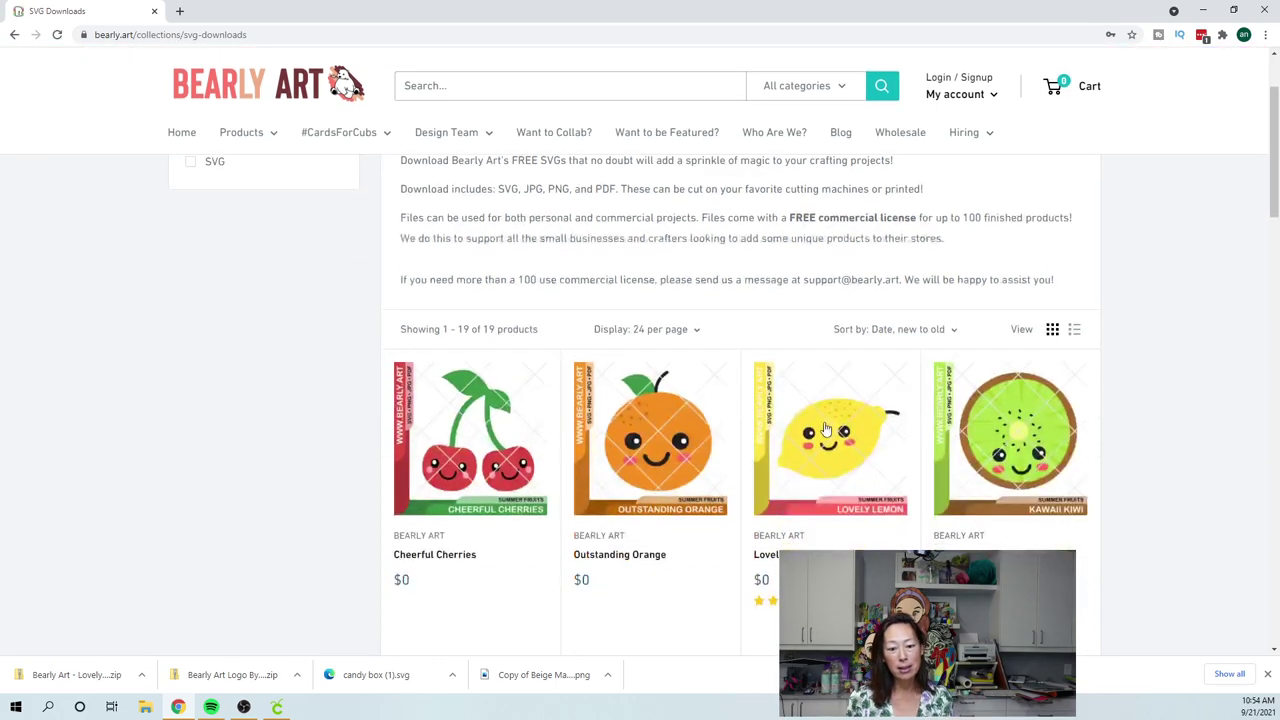
- Look through the free SVG designs in the collection and the recently viewed products, including the Bearly Art logo
click(480, 480)
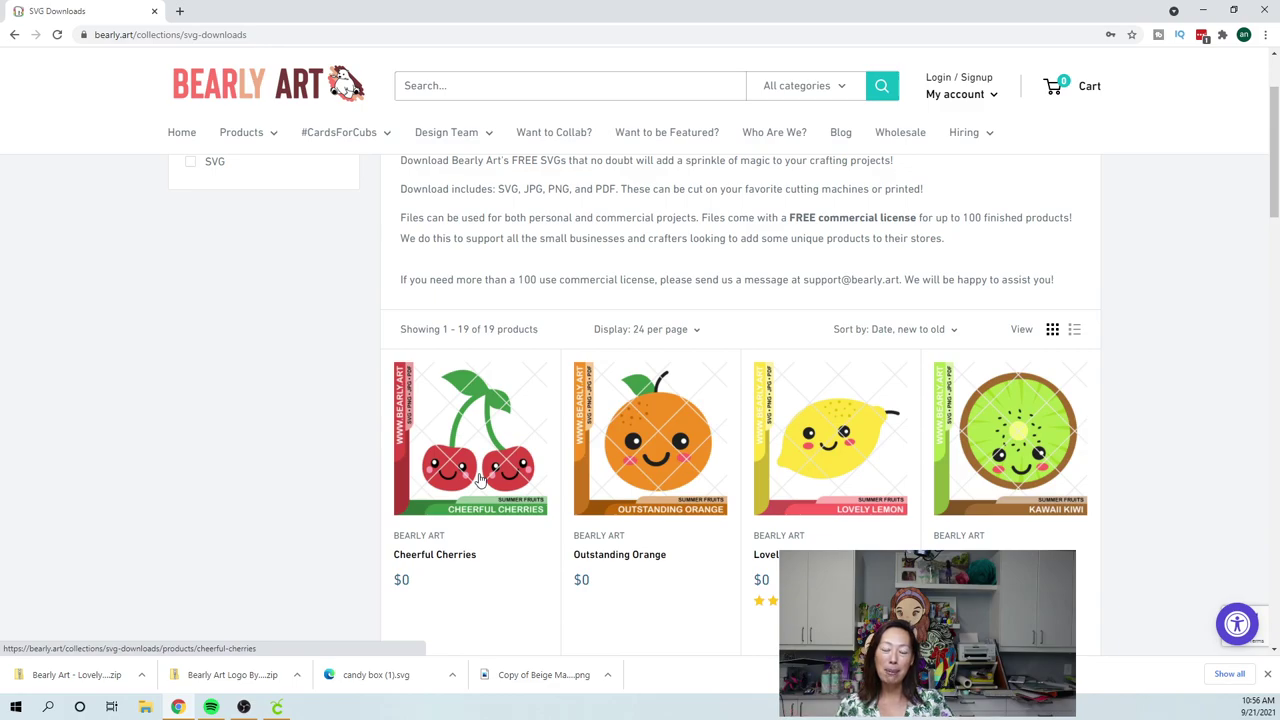
scroll(480, 480, down, 12)
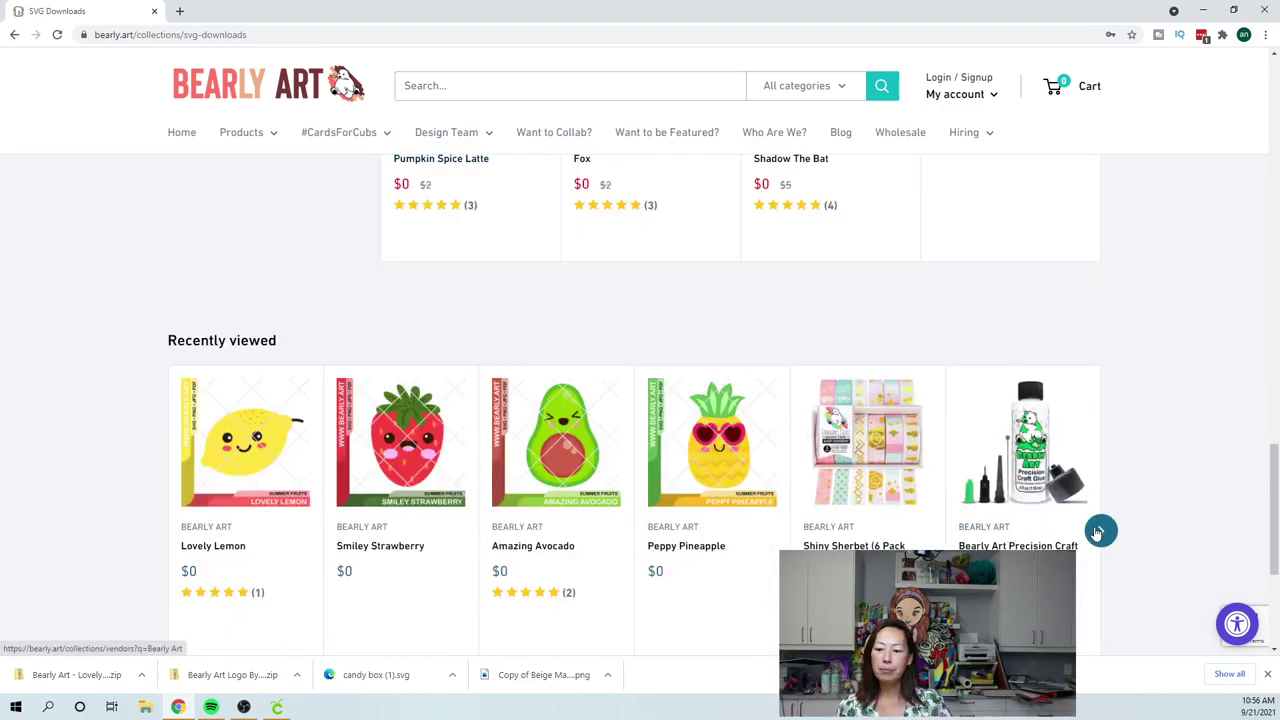
click(1098, 531)
click(1098, 531)
click(1098, 531)
click(1098, 531)
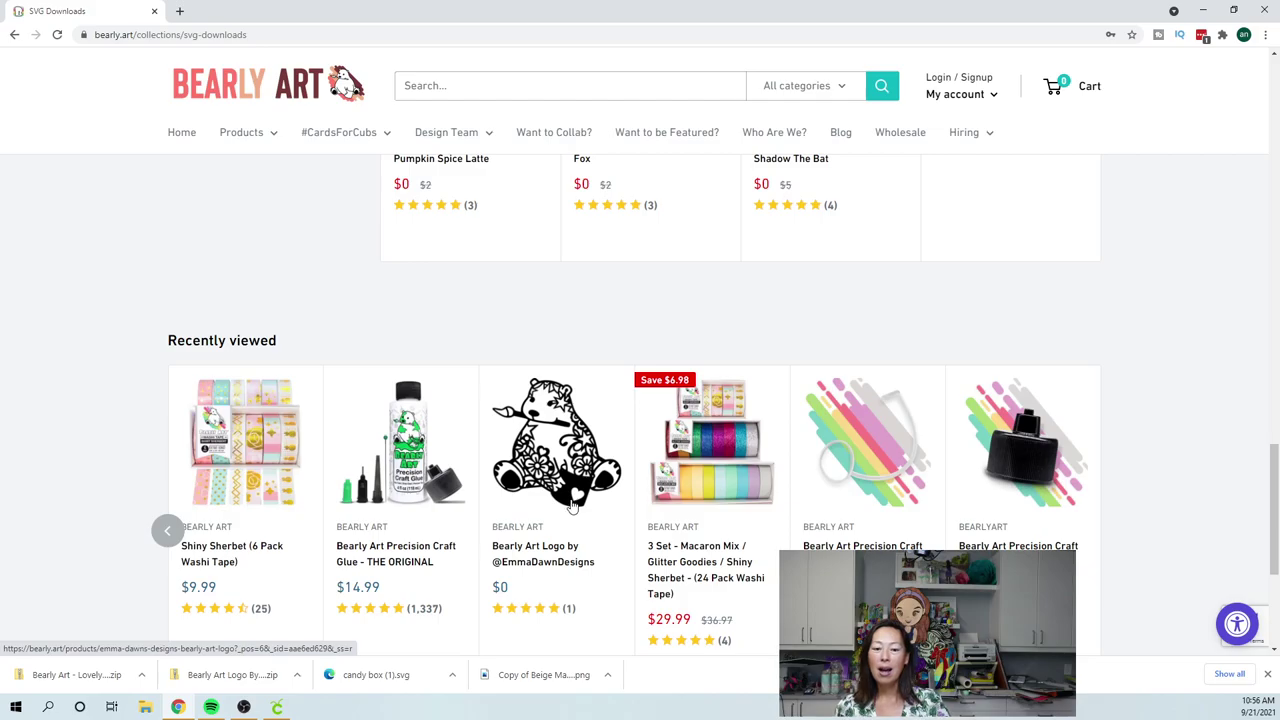
scroll(568, 502, up, 10)
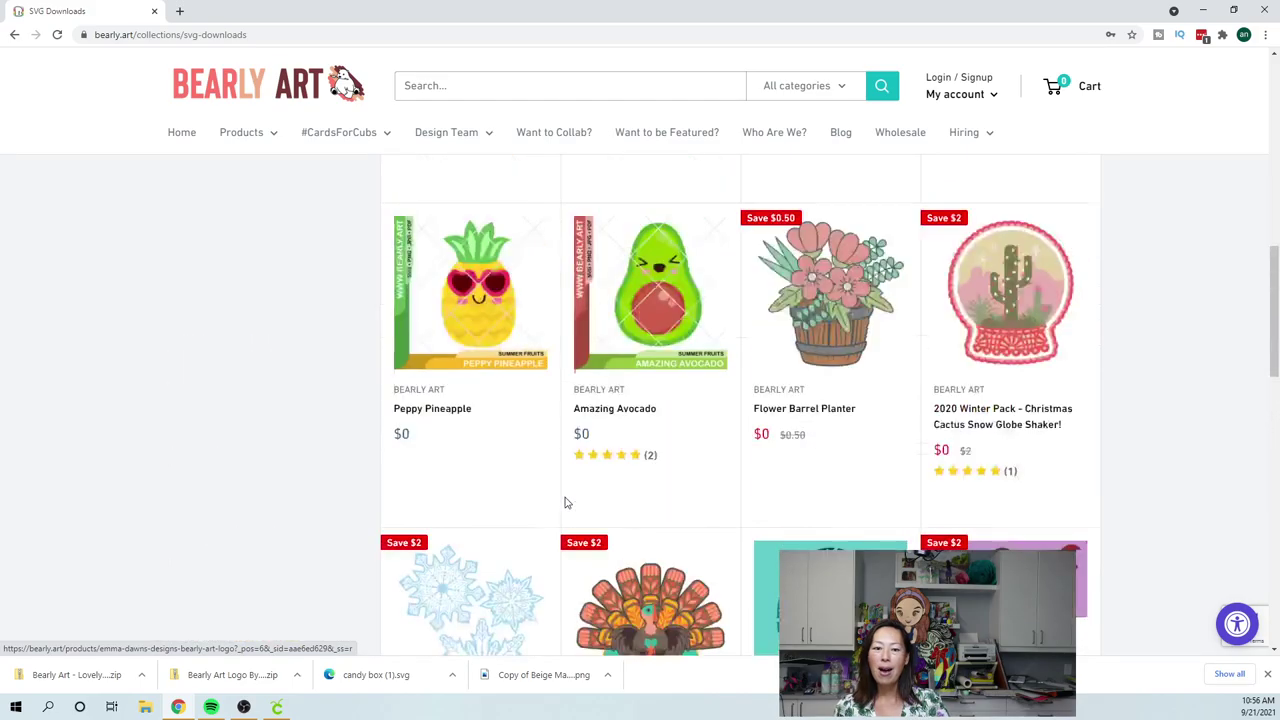
scroll(568, 500, up, 4)
scroll(760, 440, down, 3)
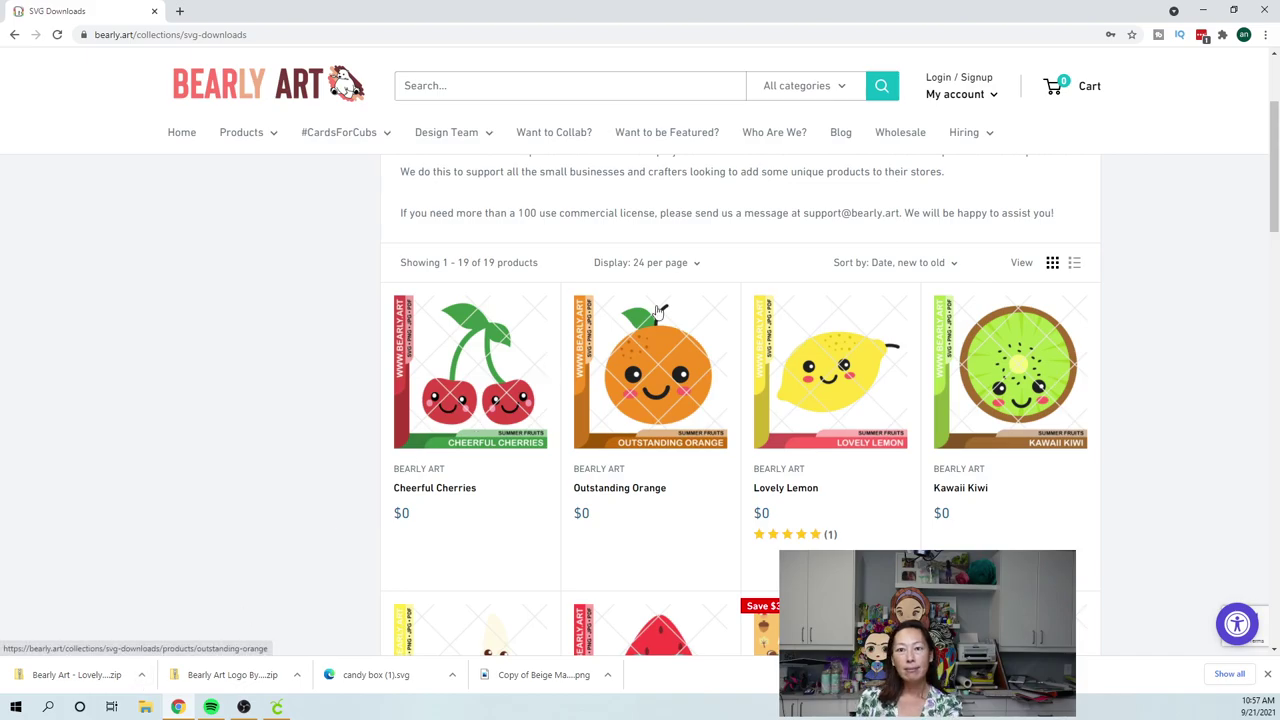
scroll(850, 300, down, 3)
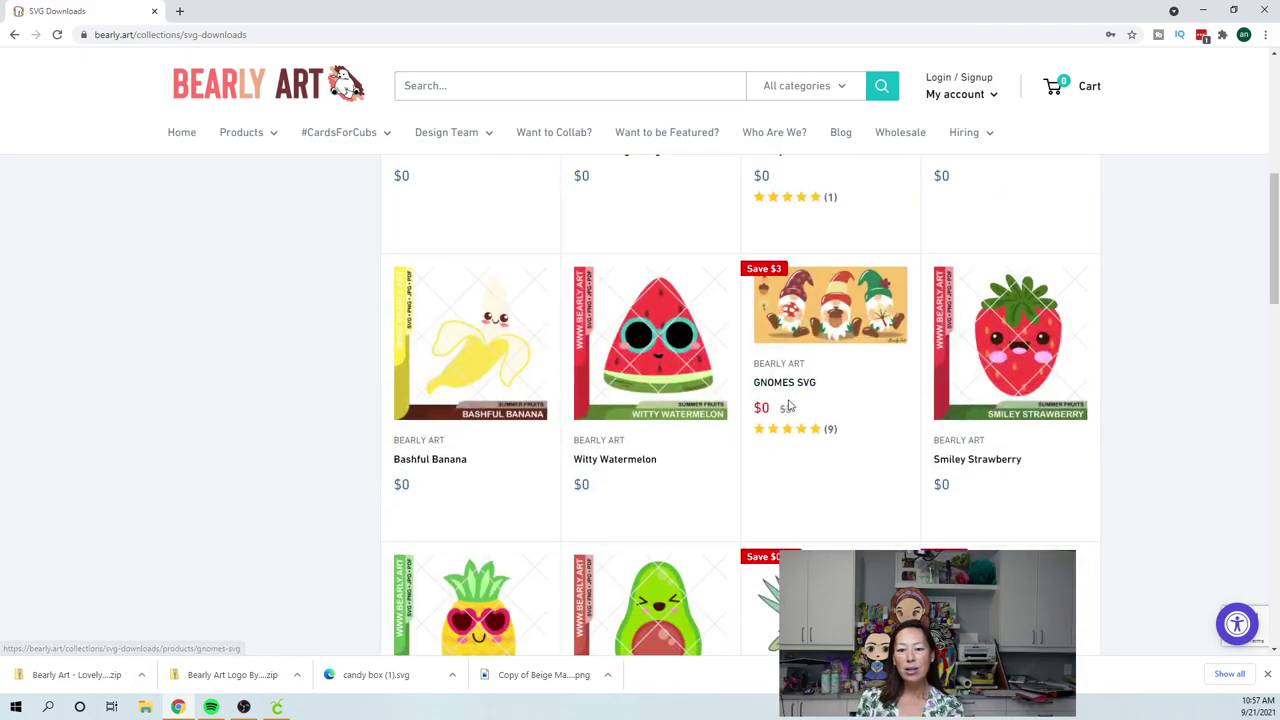
scroll(790, 402, down, 1)
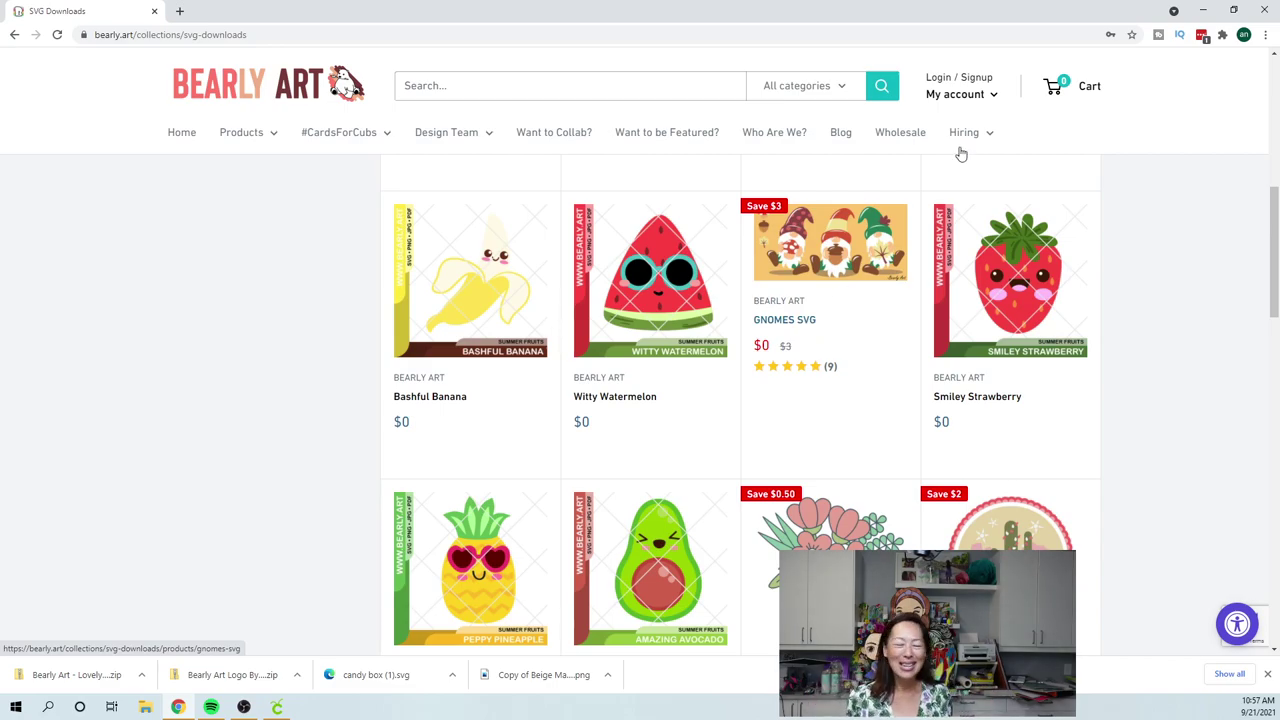
scroll(790, 300, down, 1)
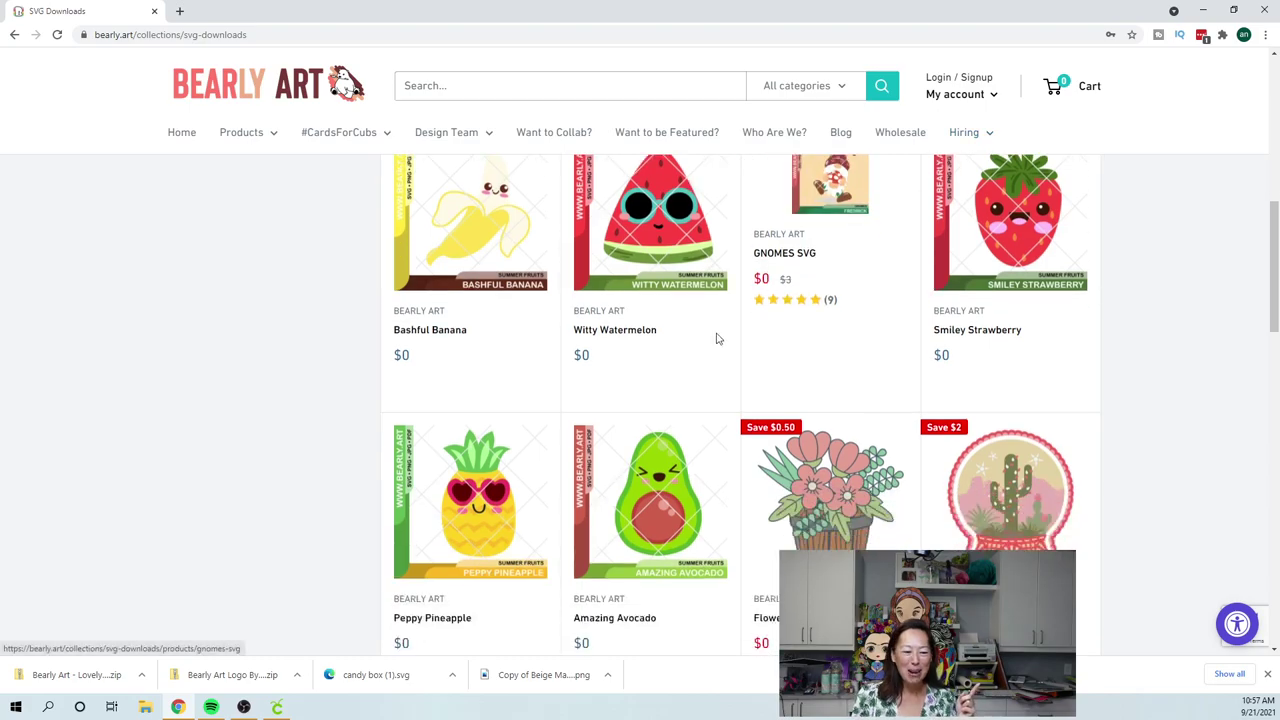
- Find the downloaded Bearly Art - Lovely Lemon zip in its folder and copy its SVG file to the Desktop
click(142, 676)
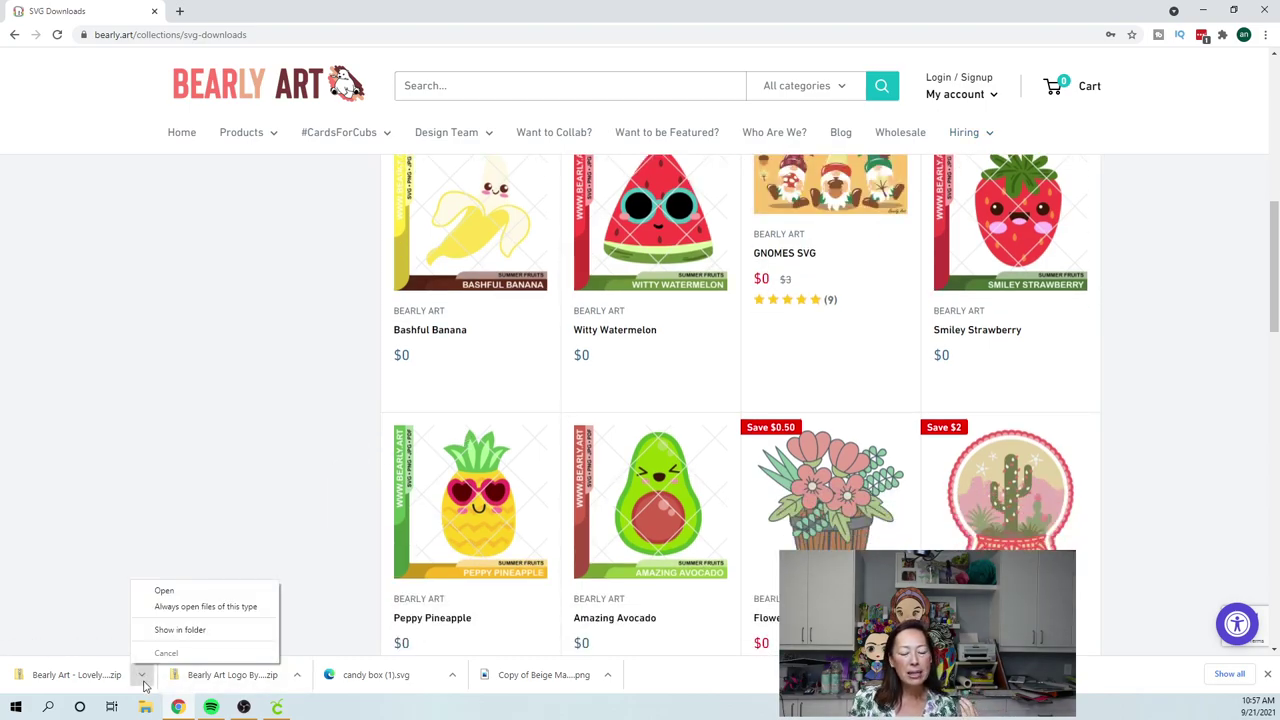
click(195, 632)
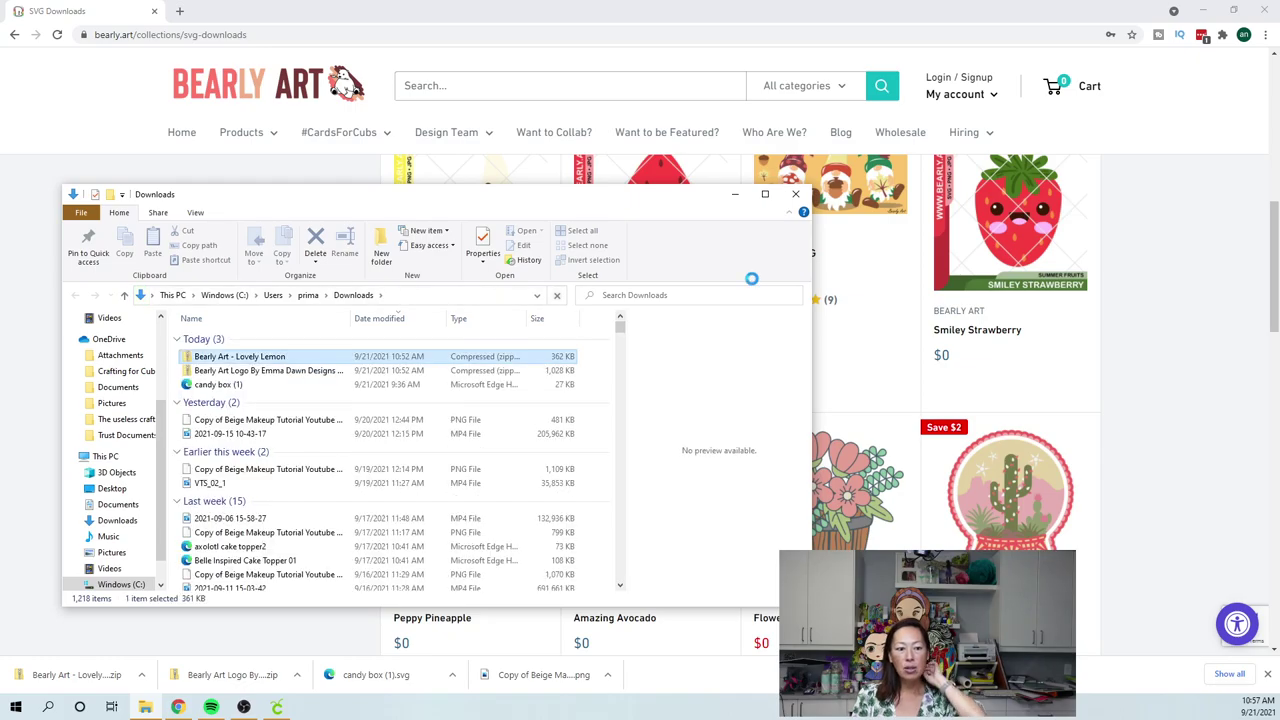
drag(390, 205, 666, 97)
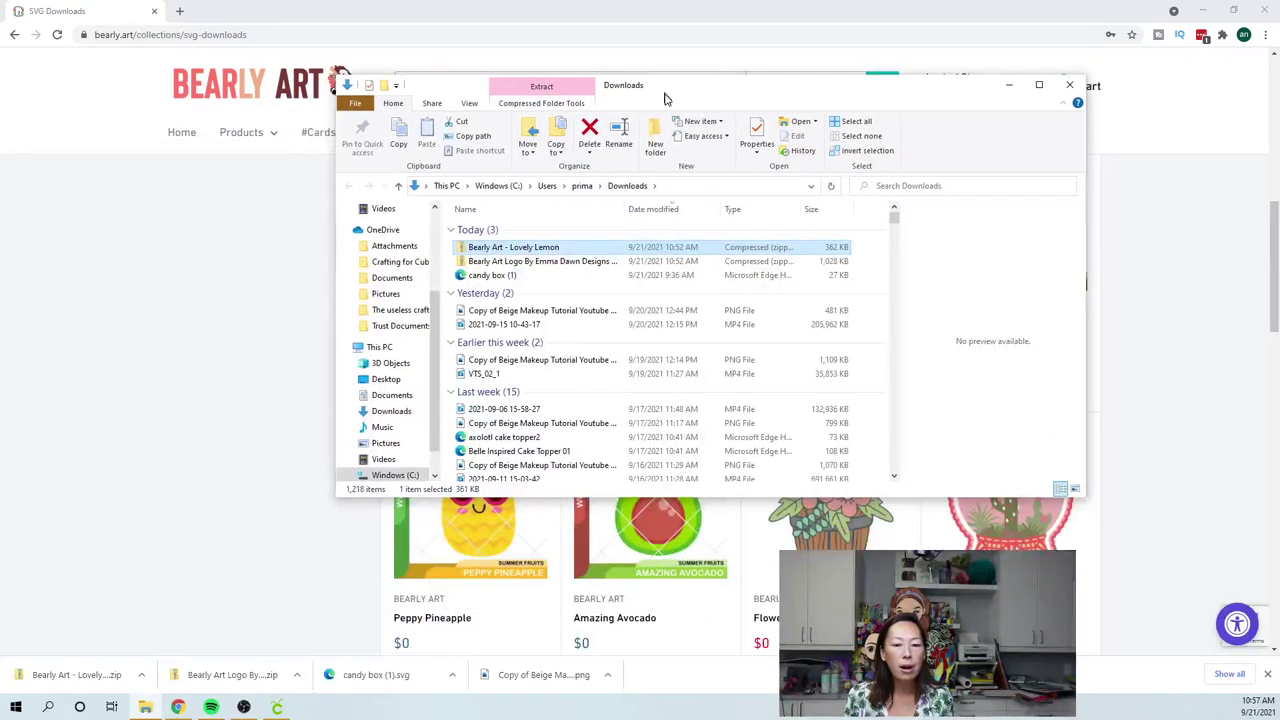
double_click(530, 253)
double_click(530, 229)
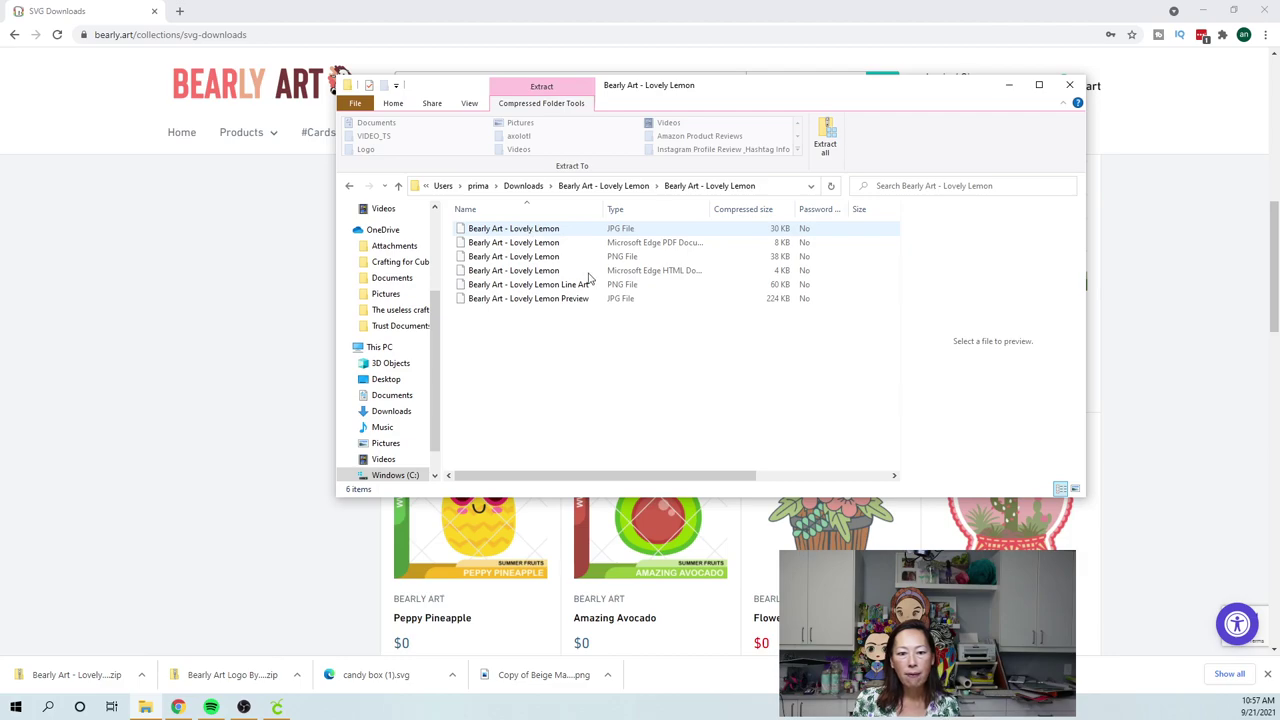
click(538, 273)
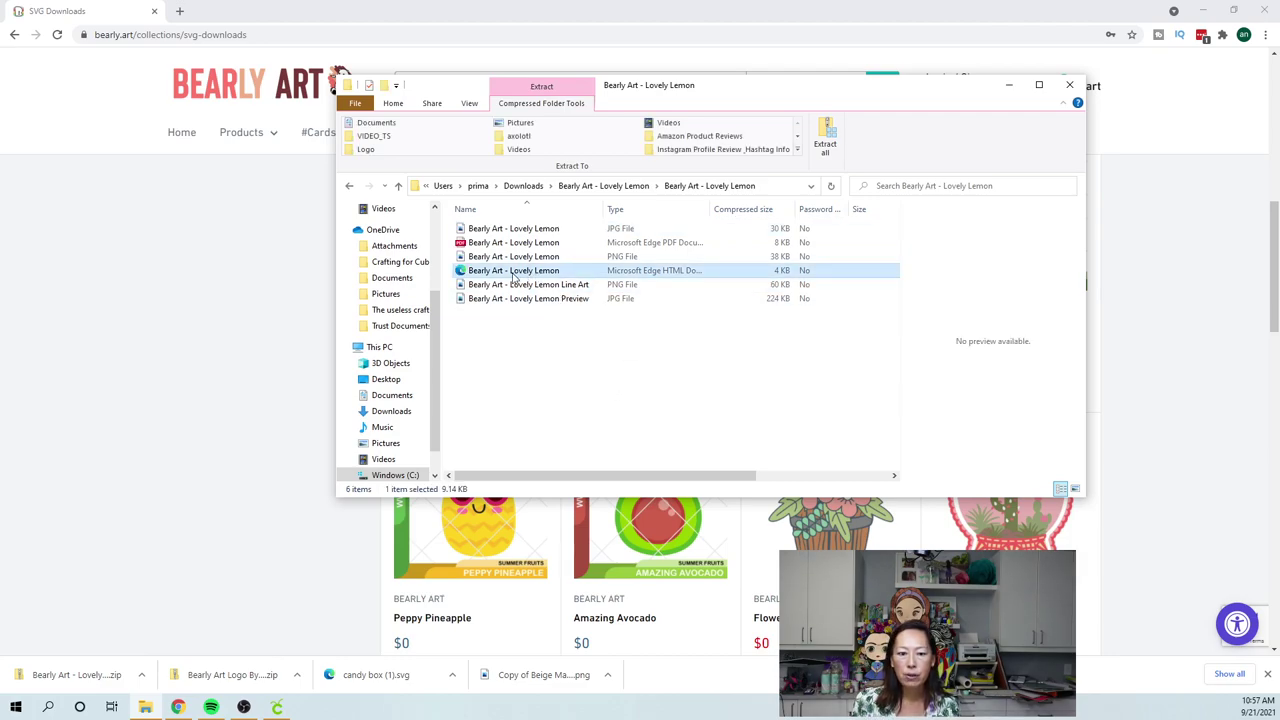
drag(515, 278, 397, 385)
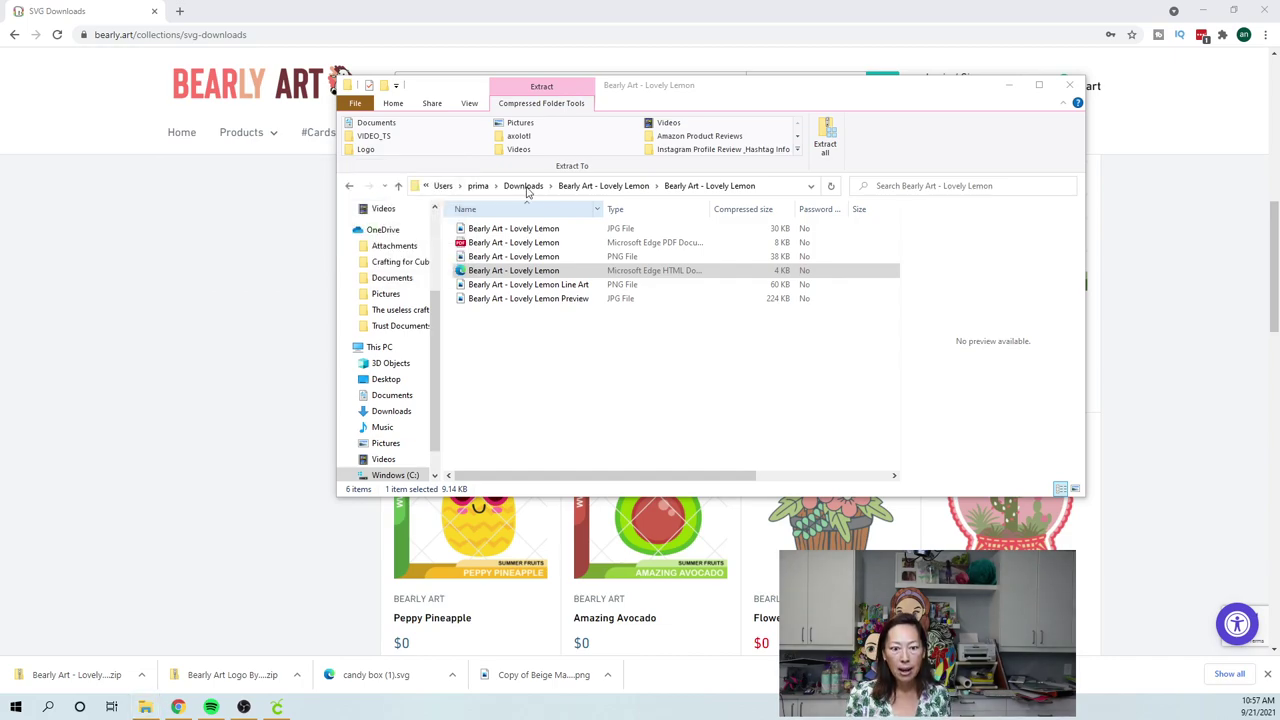
- Return to the Downloads folder and open the SVG folder inside the Bearly Art Logo zip
click(526, 186)
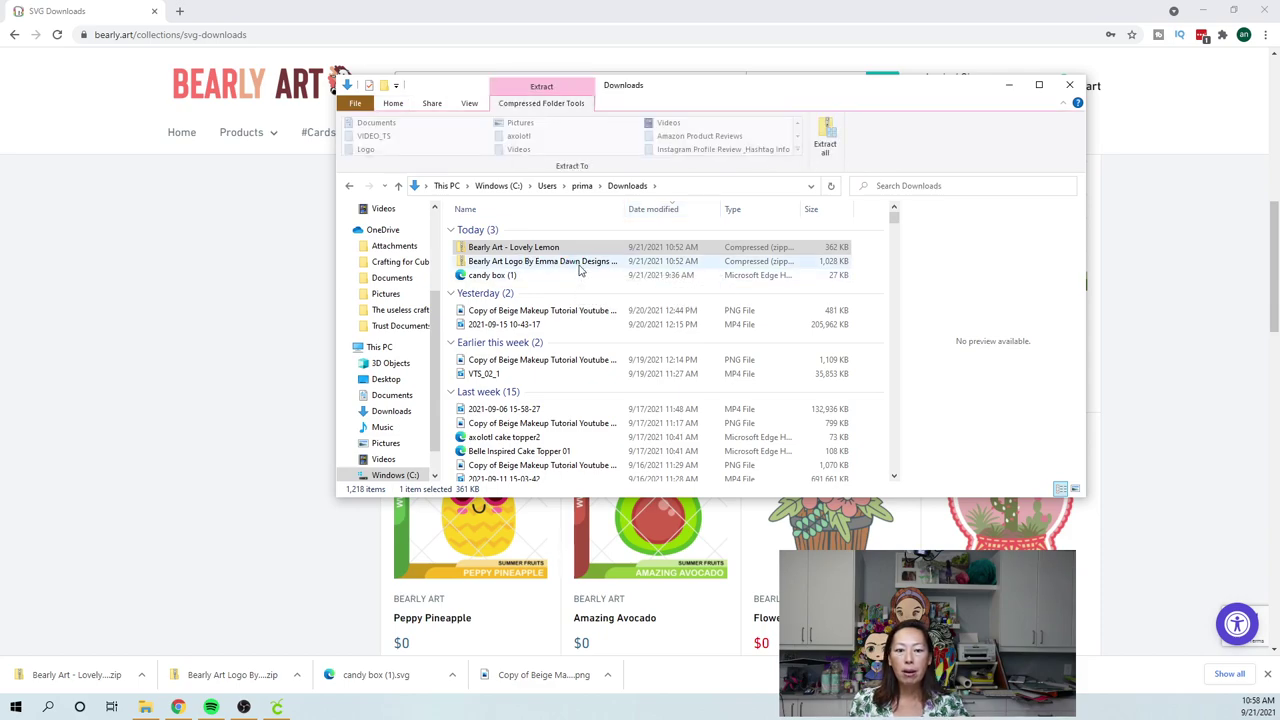
click(579, 262)
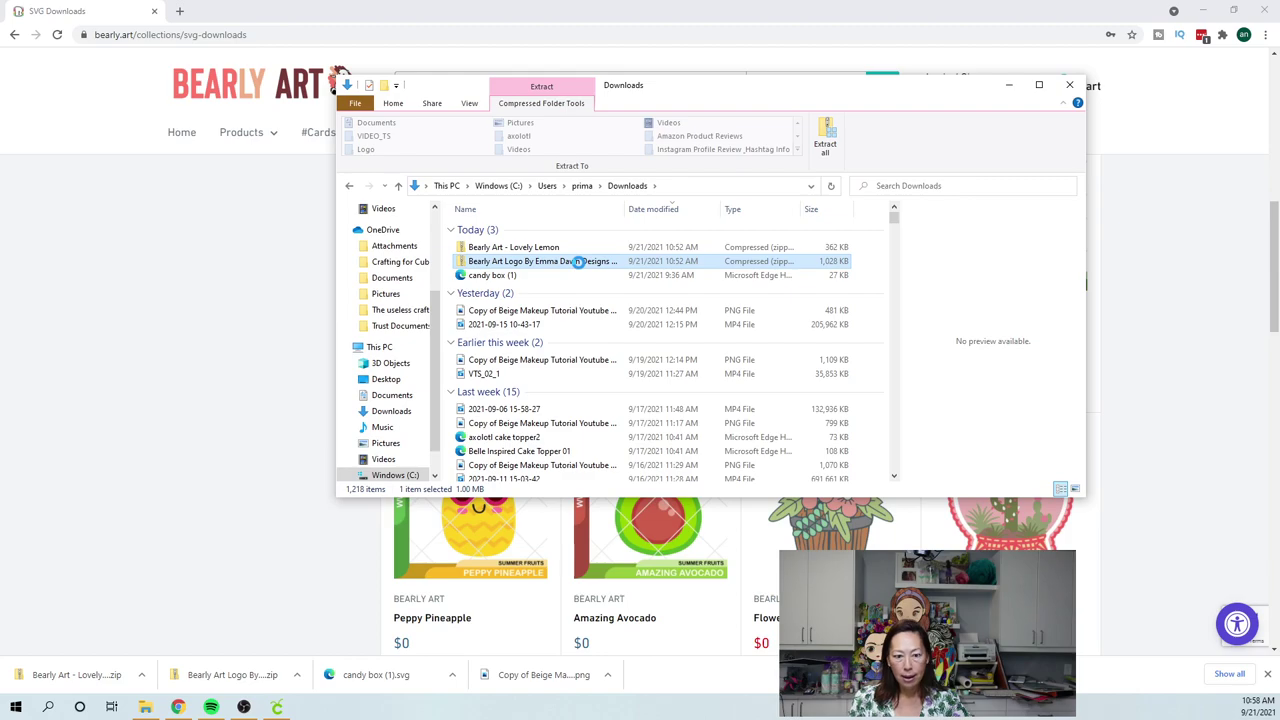
double_click(578, 262)
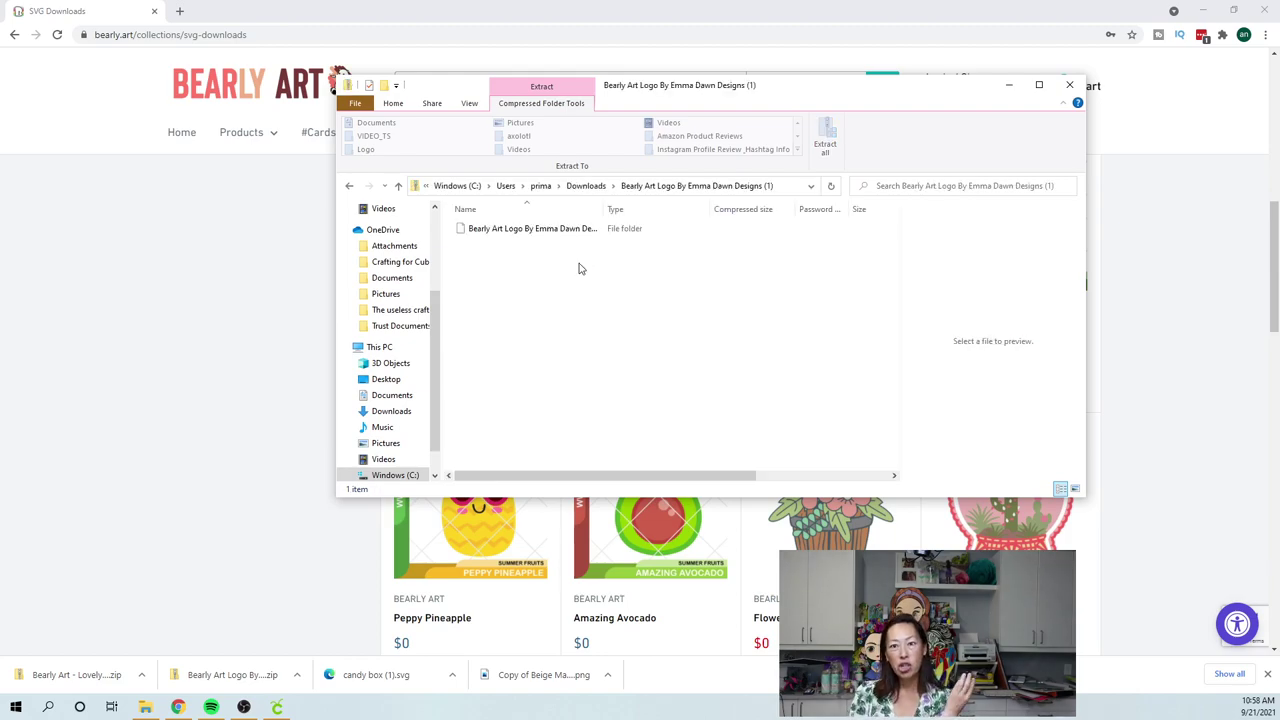
click(566, 228)
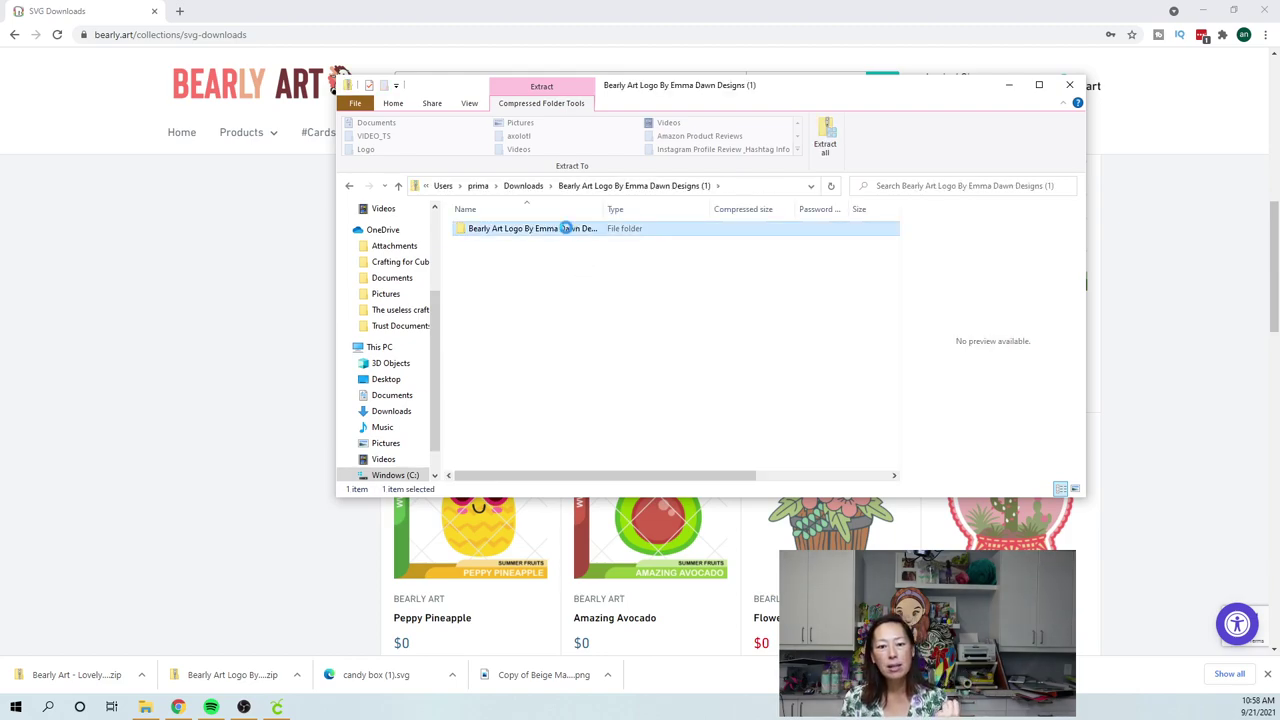
double_click(566, 228)
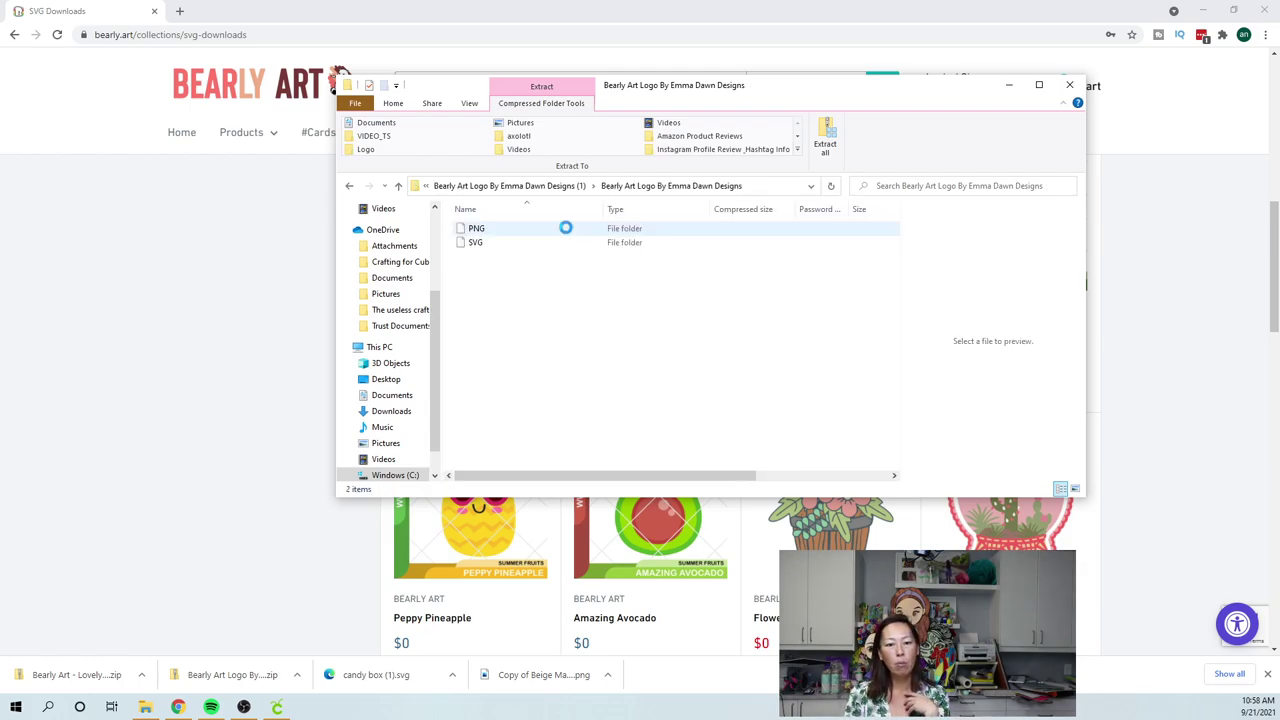
click(486, 248)
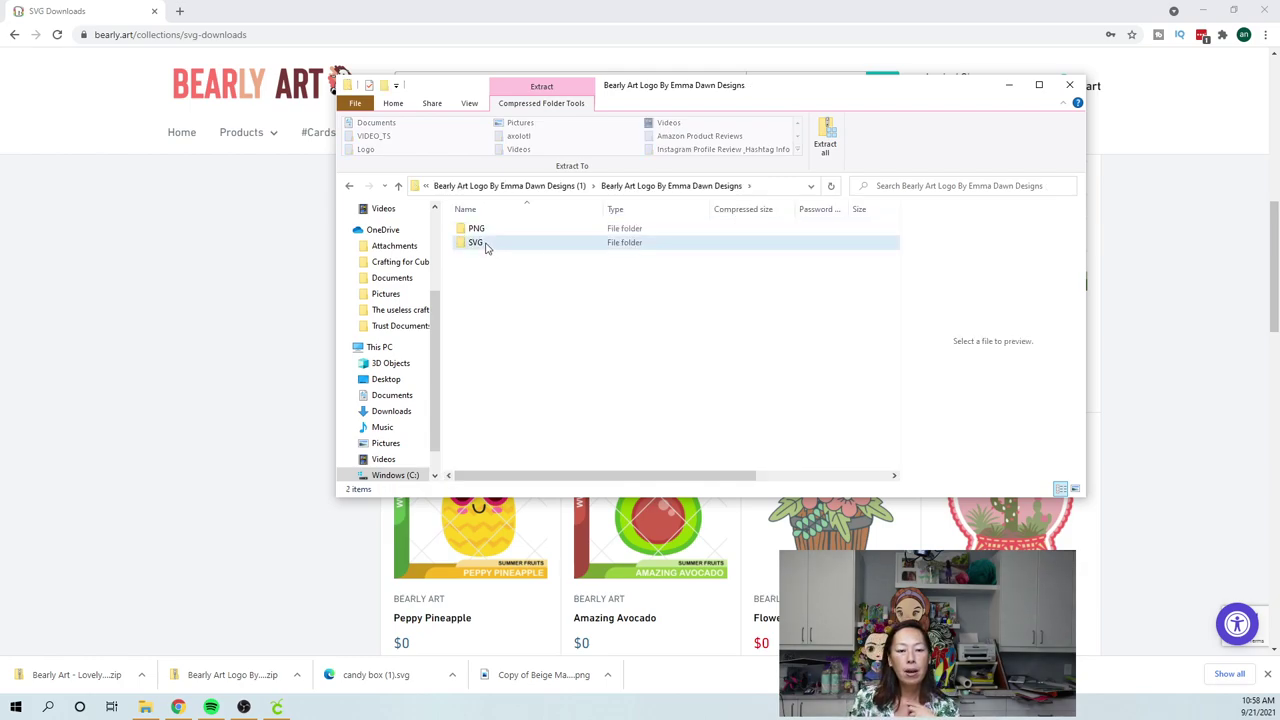
double_click(484, 242)
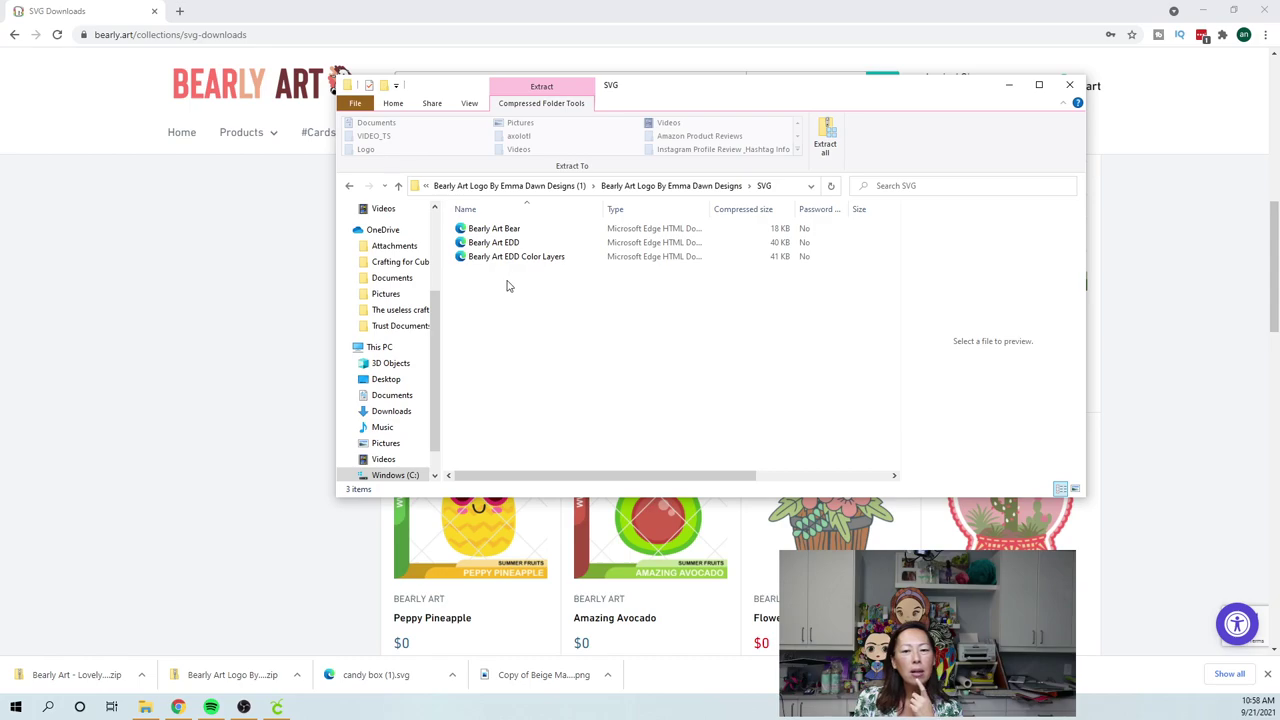
- Copy all three Bearly Art logo SVG files to the Desktop
click(496, 231)
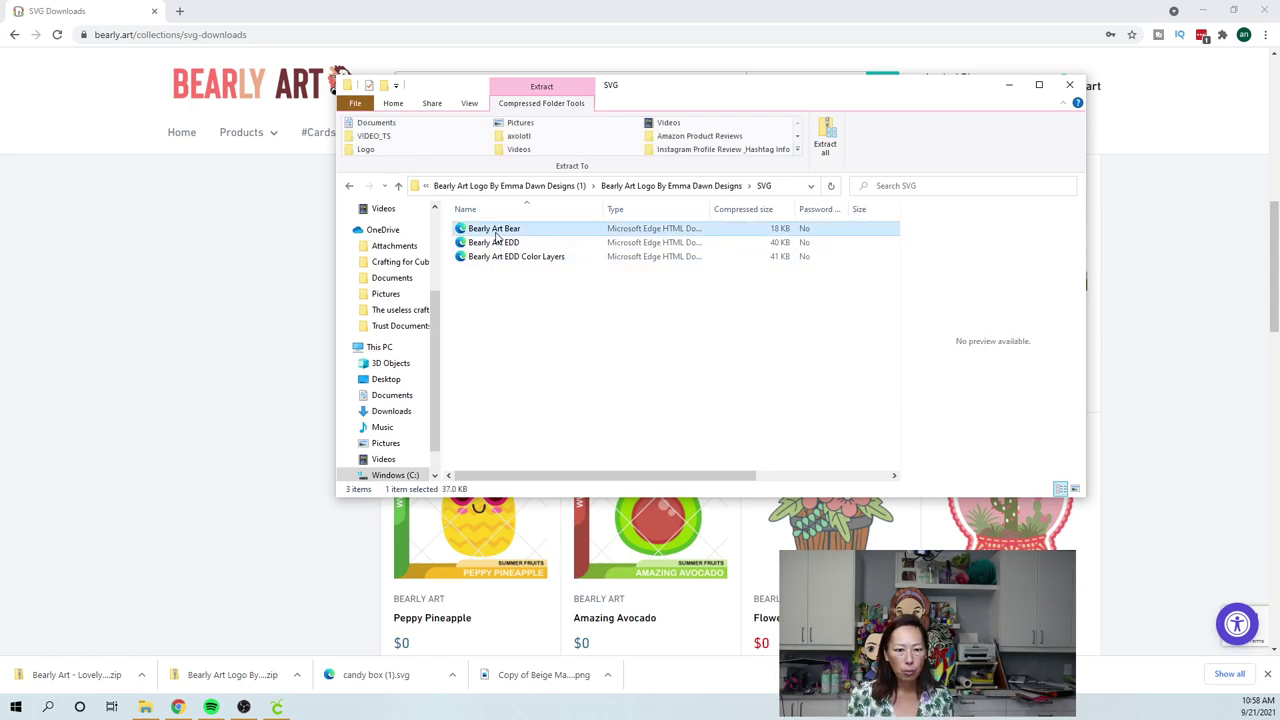
key(ctrl+a)
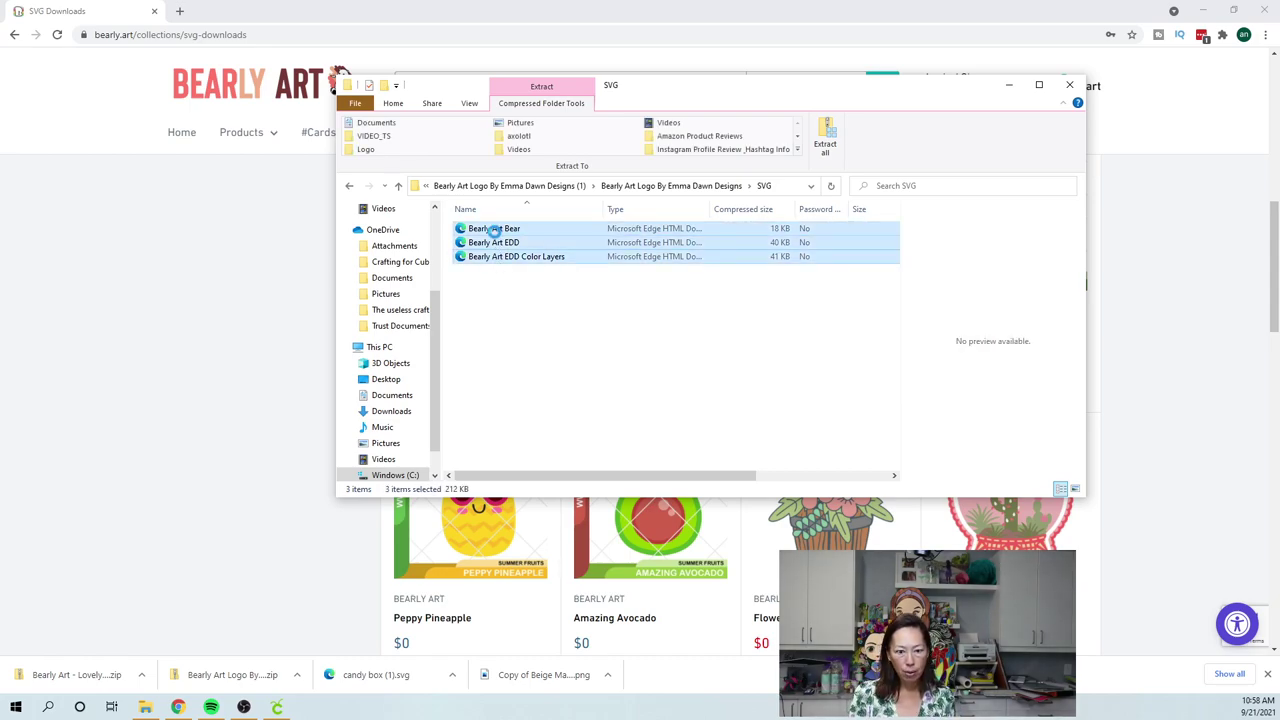
drag(494, 233, 394, 416)
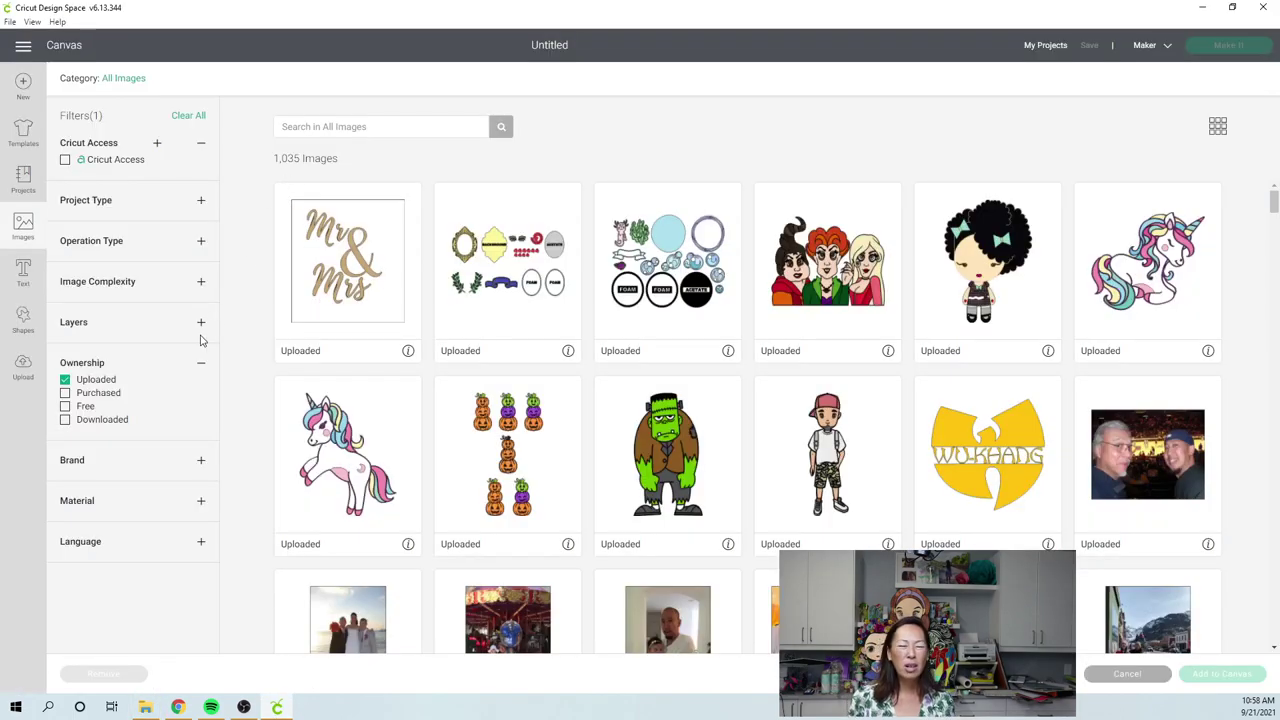
- Upload the Bearly Art - Lovely Lemon SVG from the Desktop to Cricut Design Space as a cut image
click(22, 366)
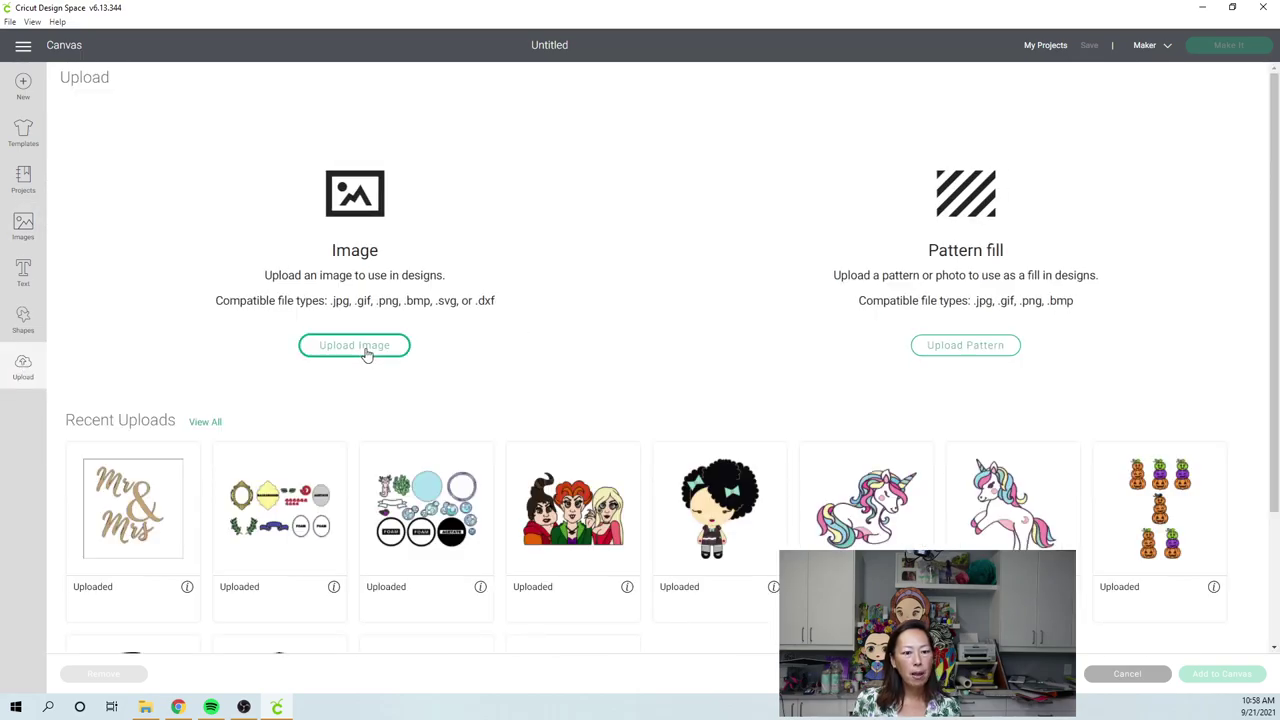
click(366, 352)
click(703, 360)
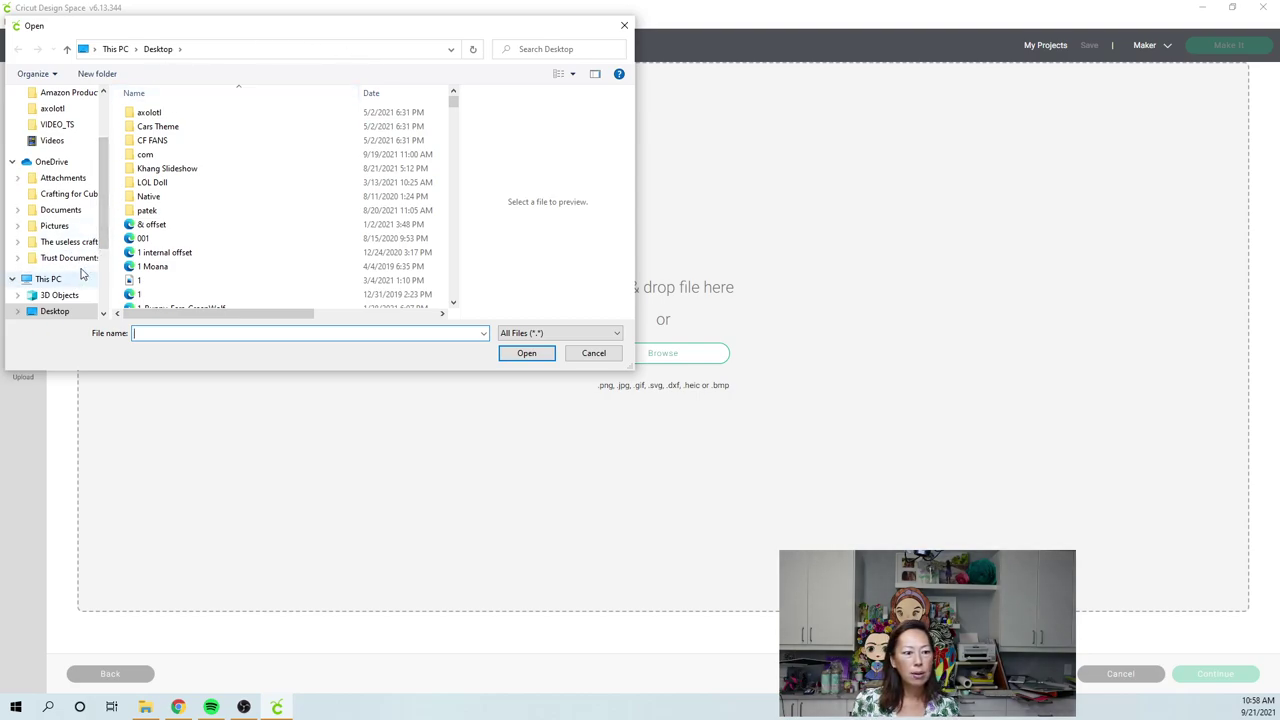
scroll(199, 246, down, 15)
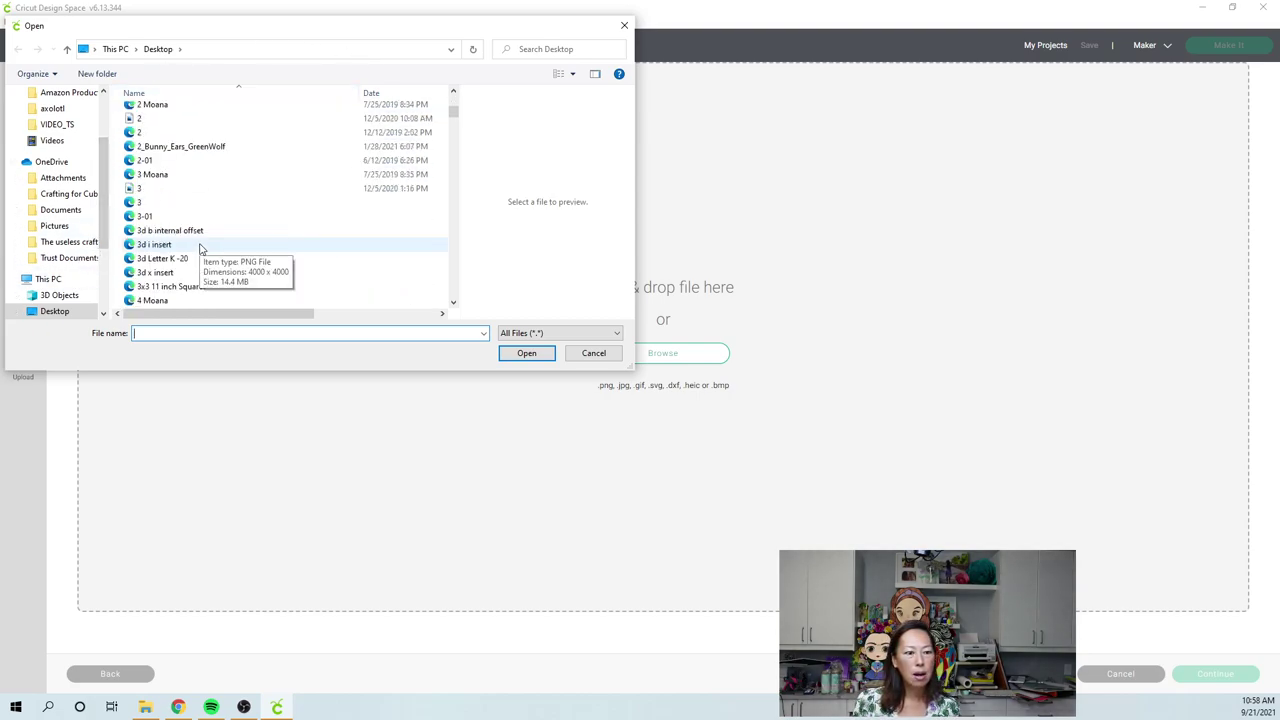
scroll(200, 248, down, 10)
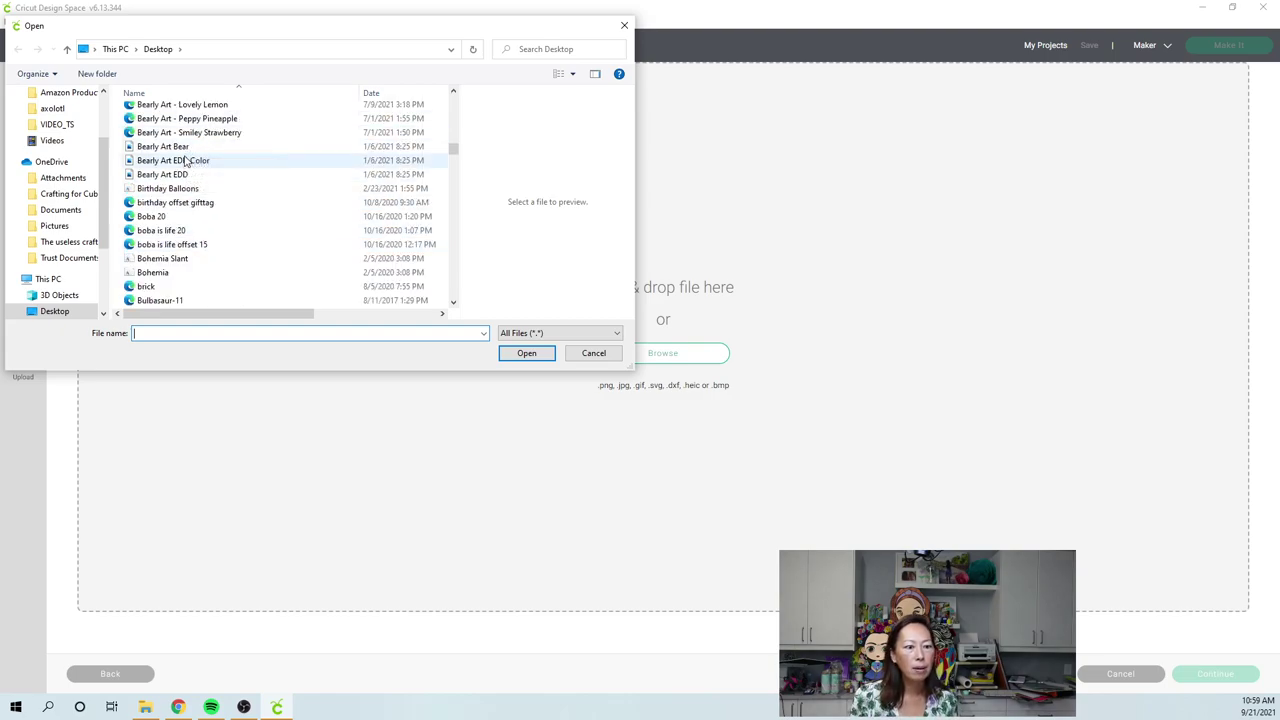
double_click(196, 105)
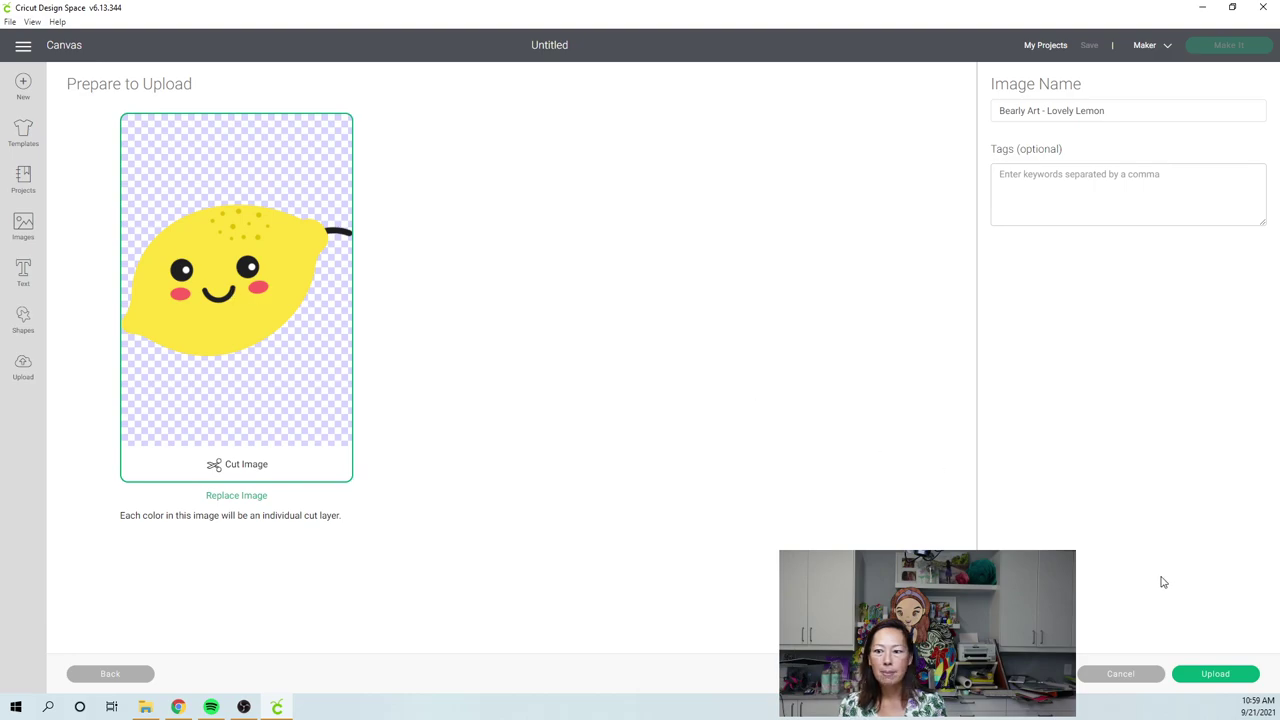
click(1220, 678)
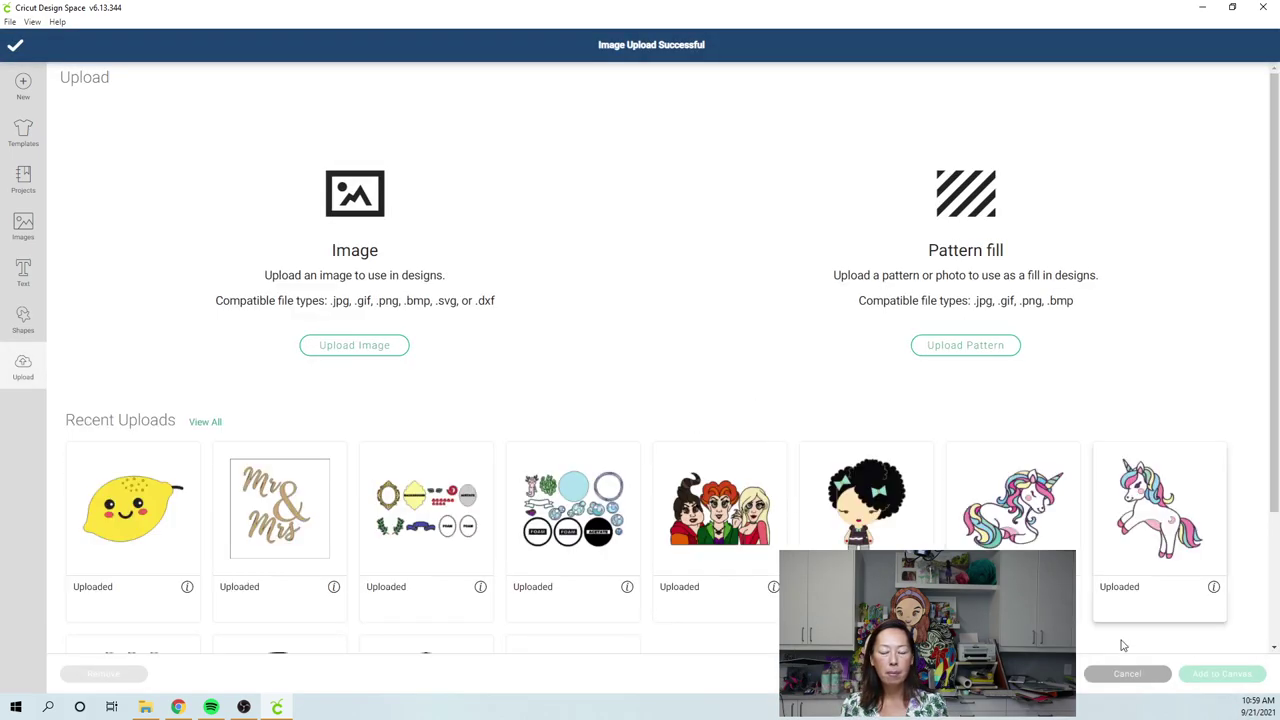
click(356, 346)
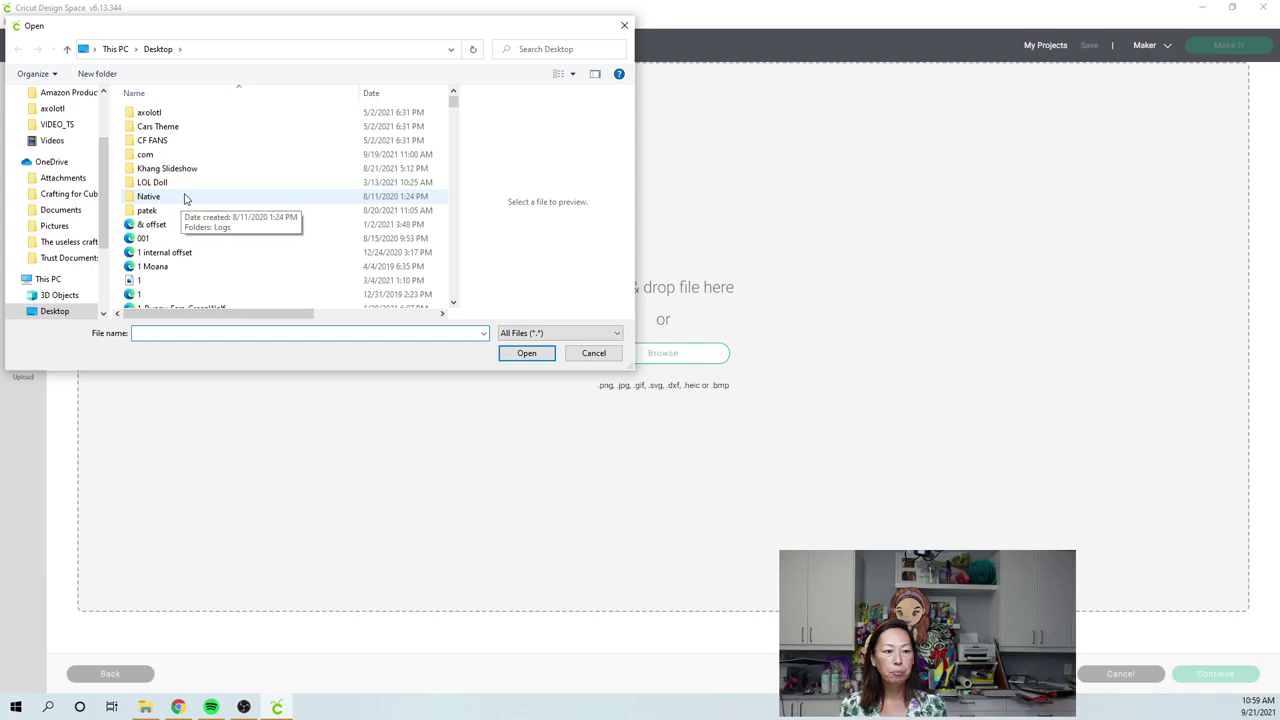
scroll(184, 199, down, 5)
scroll(184, 199, down, 15)
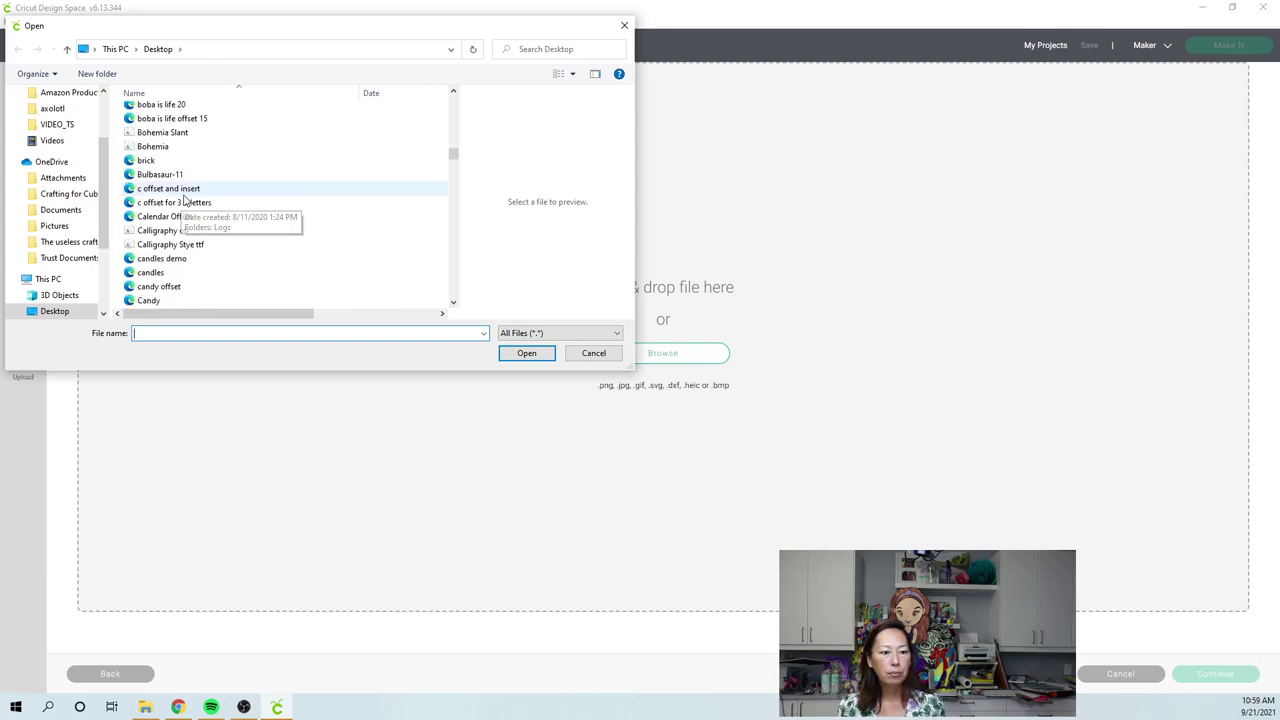
scroll(184, 199, up, 3)
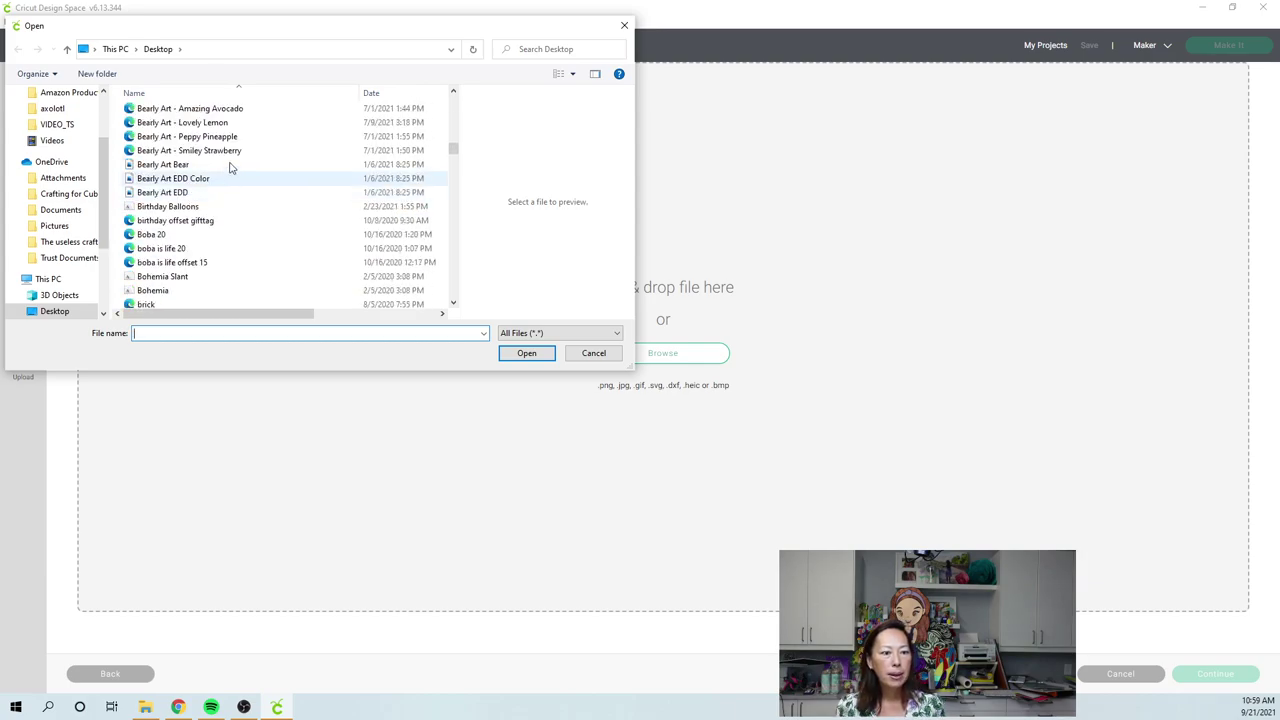
double_click(200, 168)
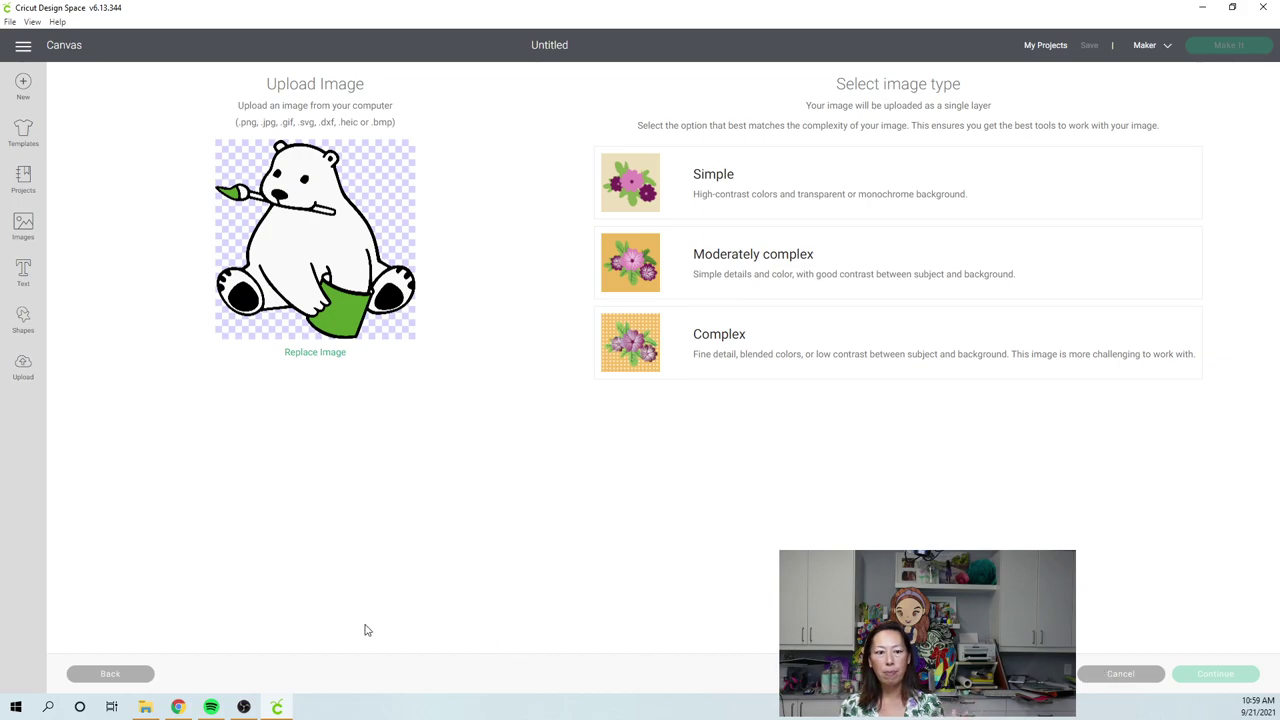
click(114, 675)
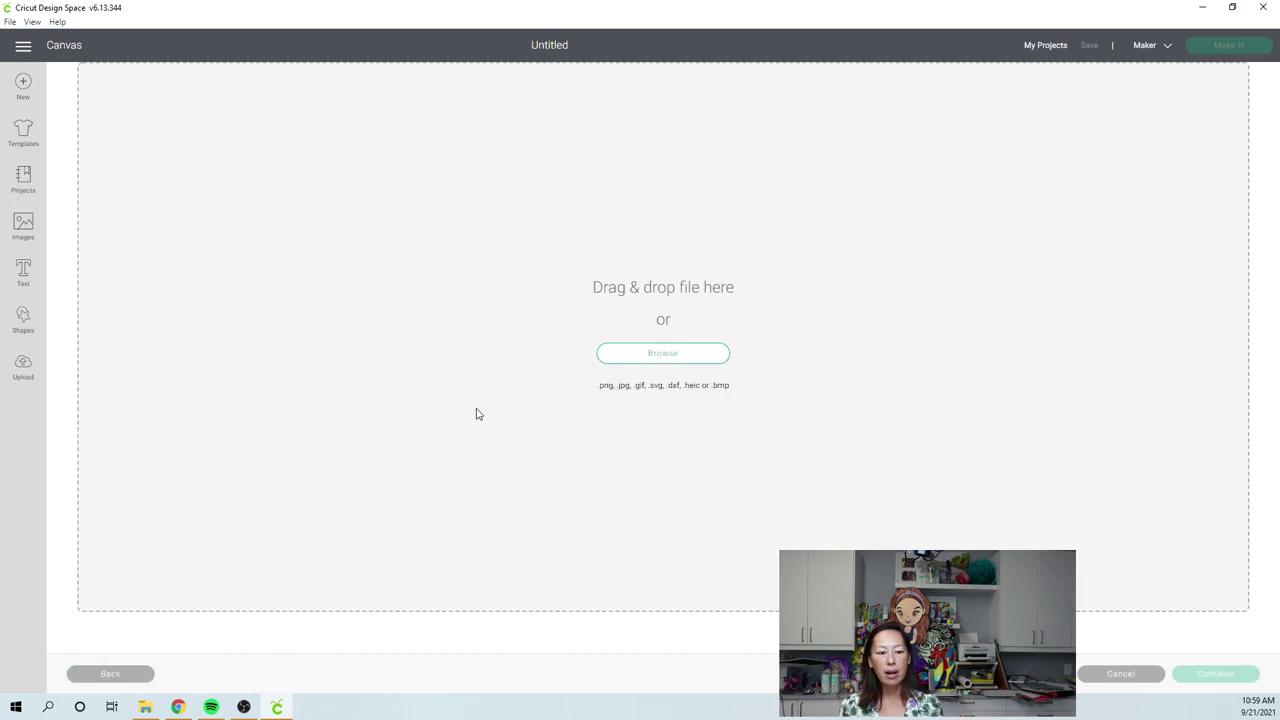
click(684, 358)
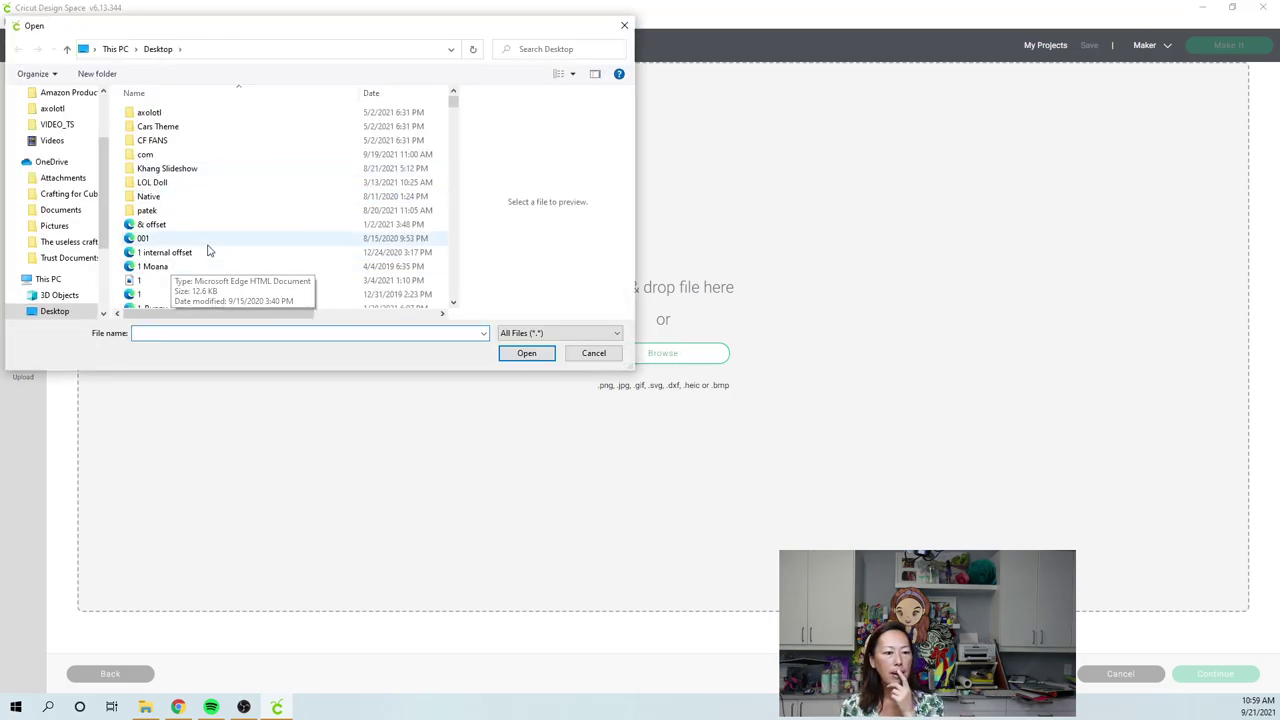
scroll(208, 251, down, 15)
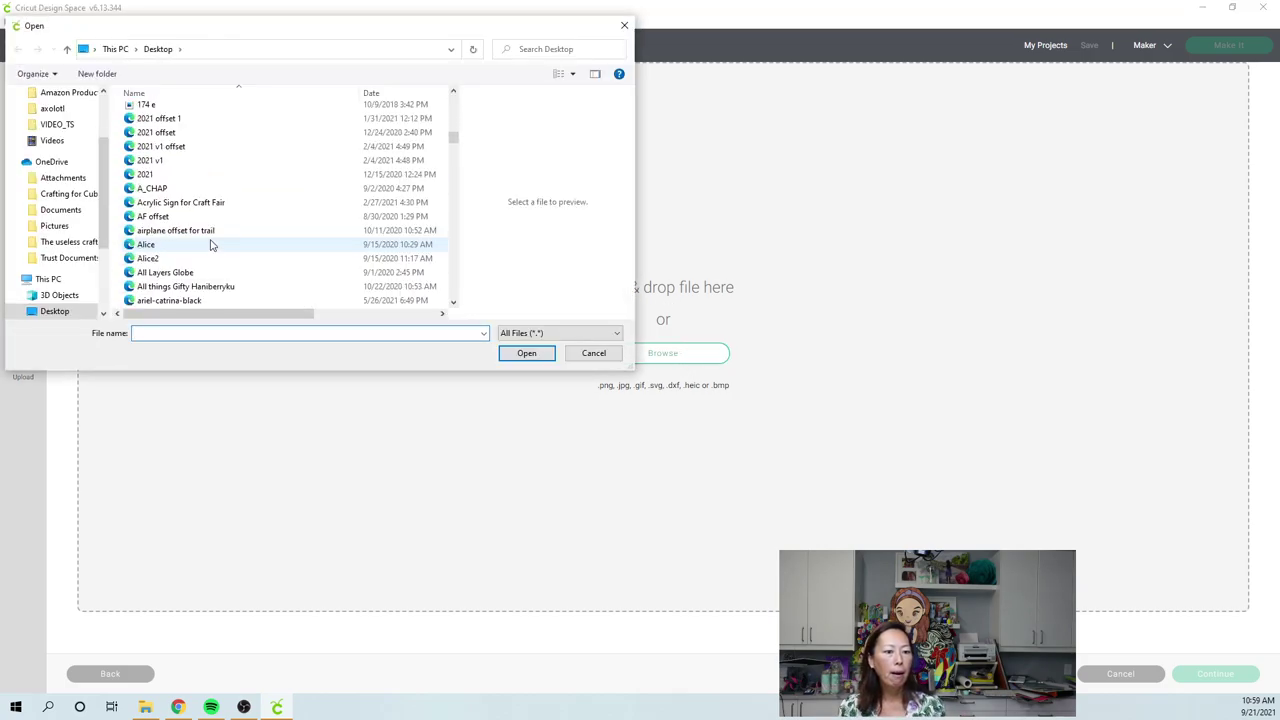
scroll(210, 244, down, 5)
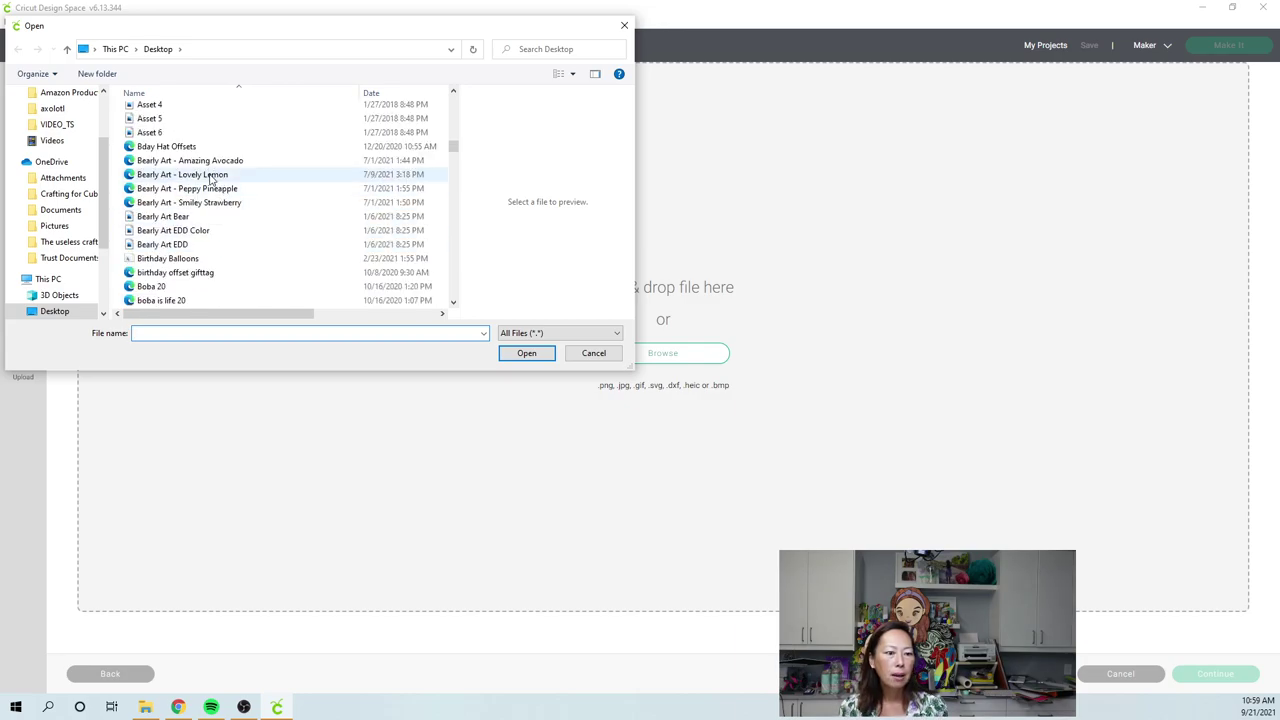
double_click(186, 233)
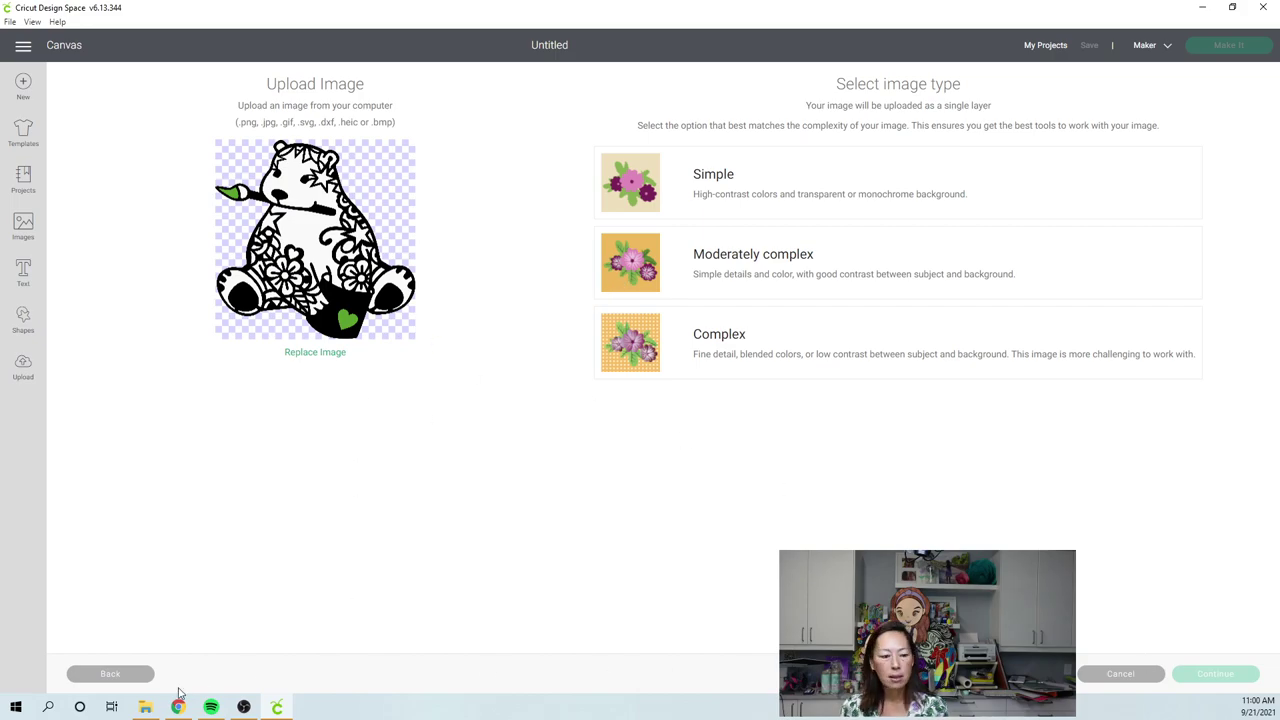
- Switch to File Explorer, check the PNG folder inside the Bearly Art Logo zip, and reopen its SVG folder
click(145, 707)
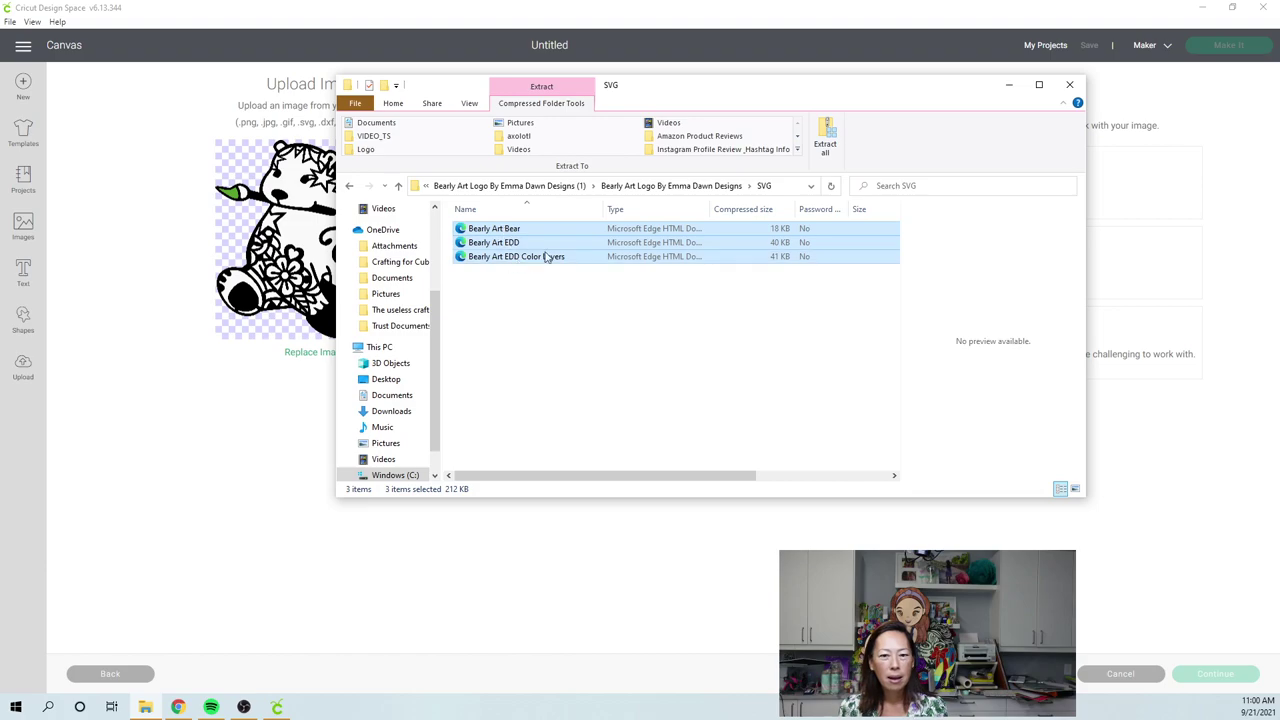
click(671, 186)
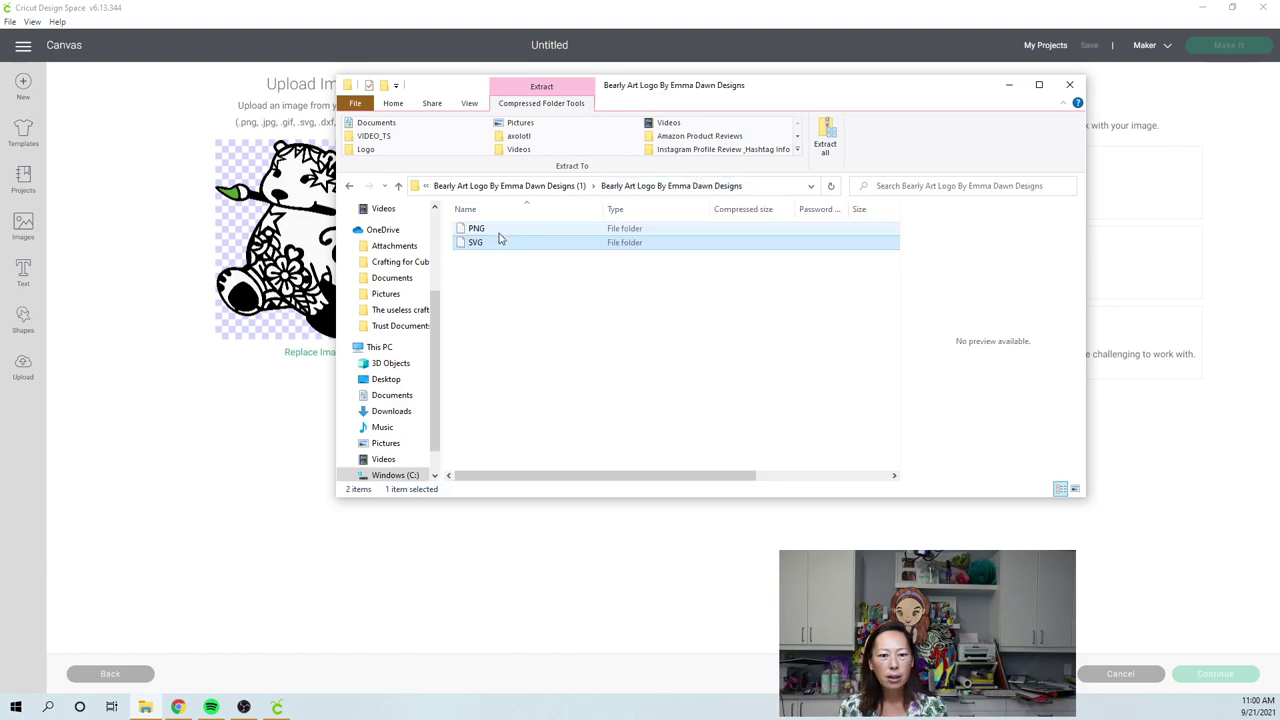
click(501, 232)
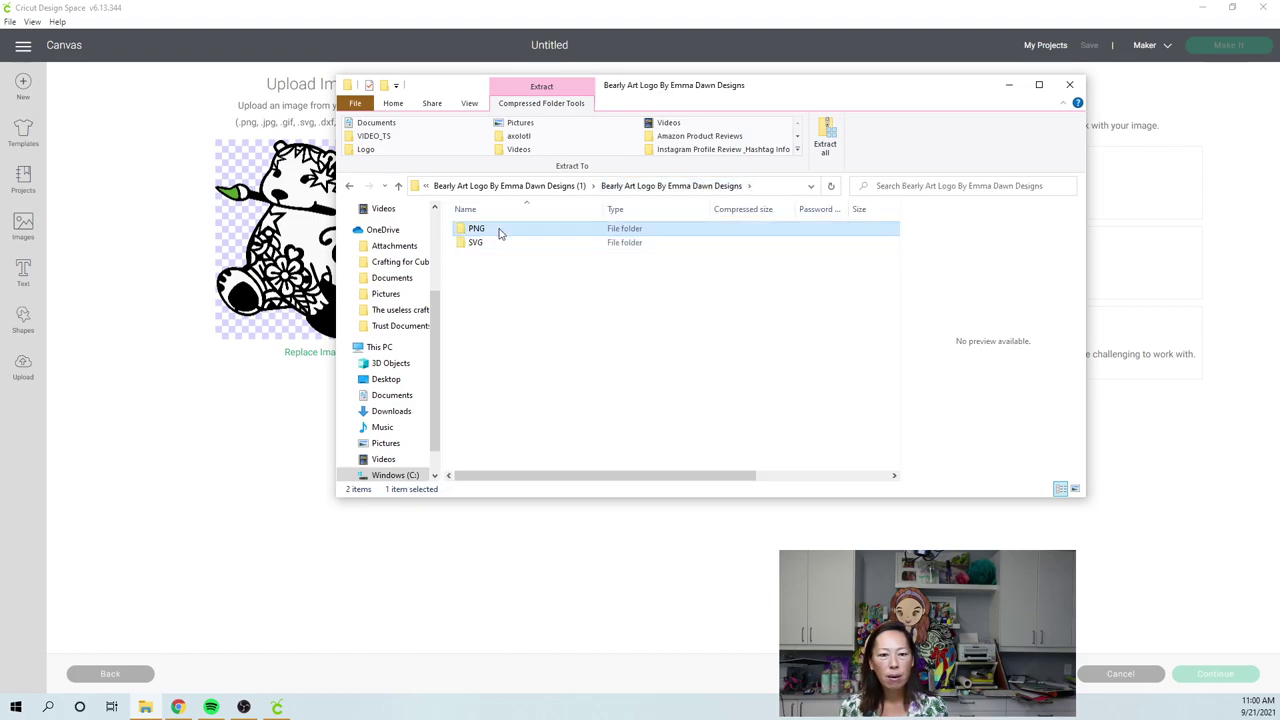
double_click(501, 232)
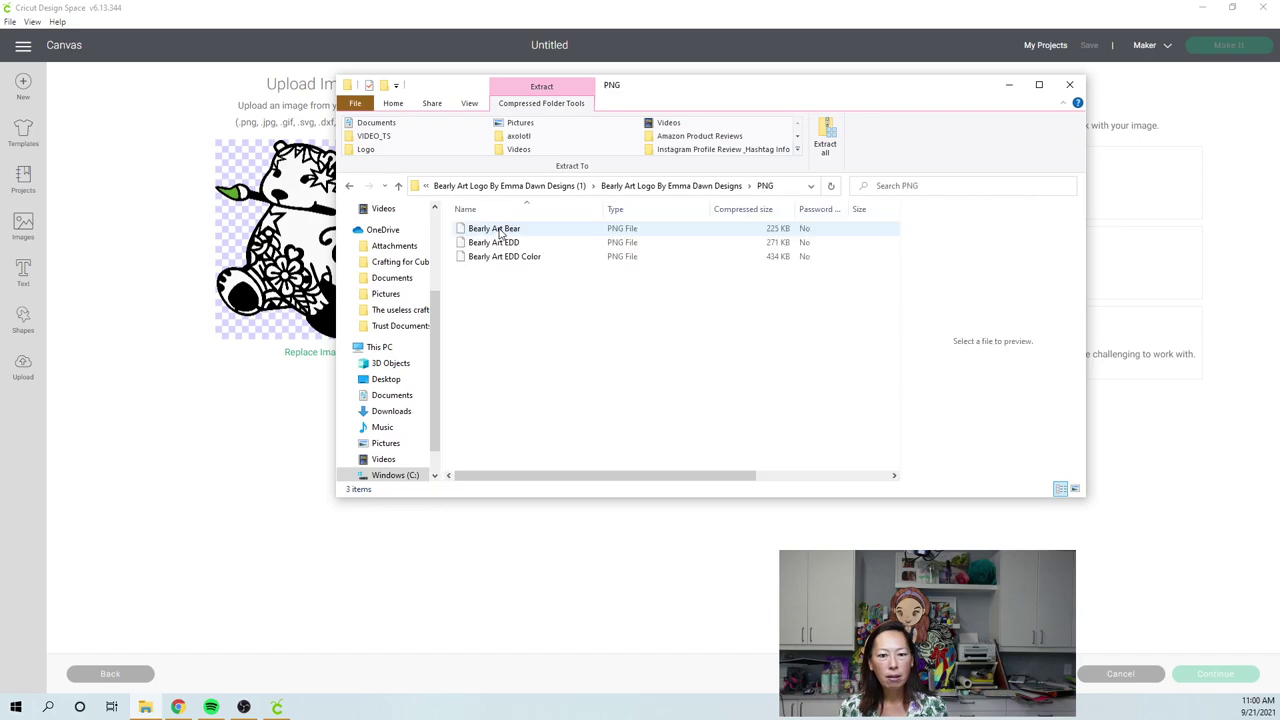
click(708, 187)
double_click(519, 244)
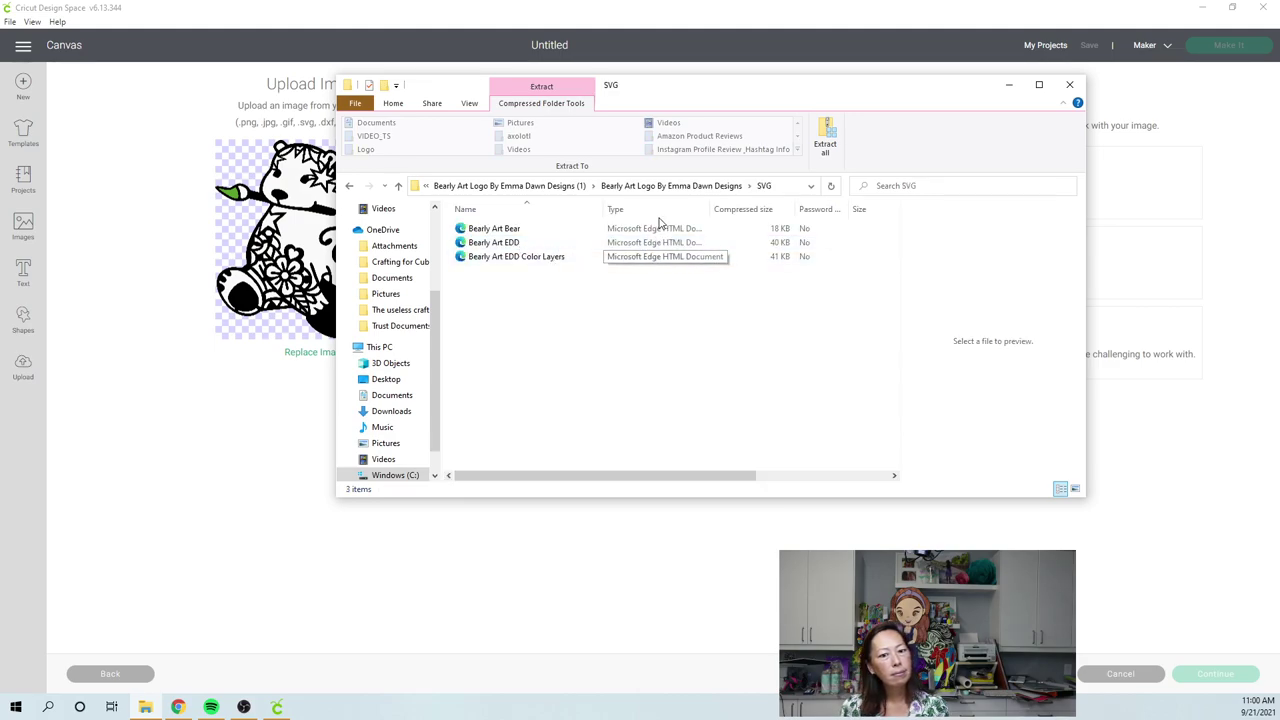
- Copy the Bearly Art Bear, Bearly Art EDD and Bearly Art EDD Color Layers SVG files to the Desktop
click(533, 231)
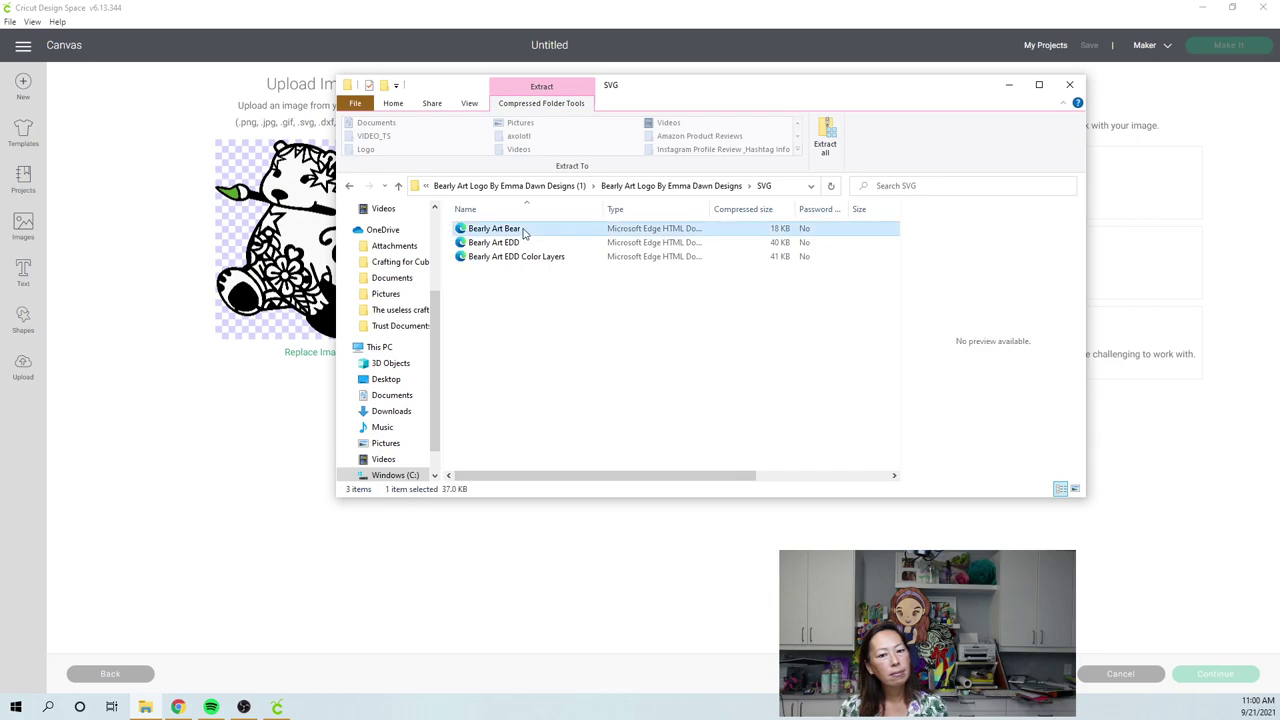
shift+click(495, 256)
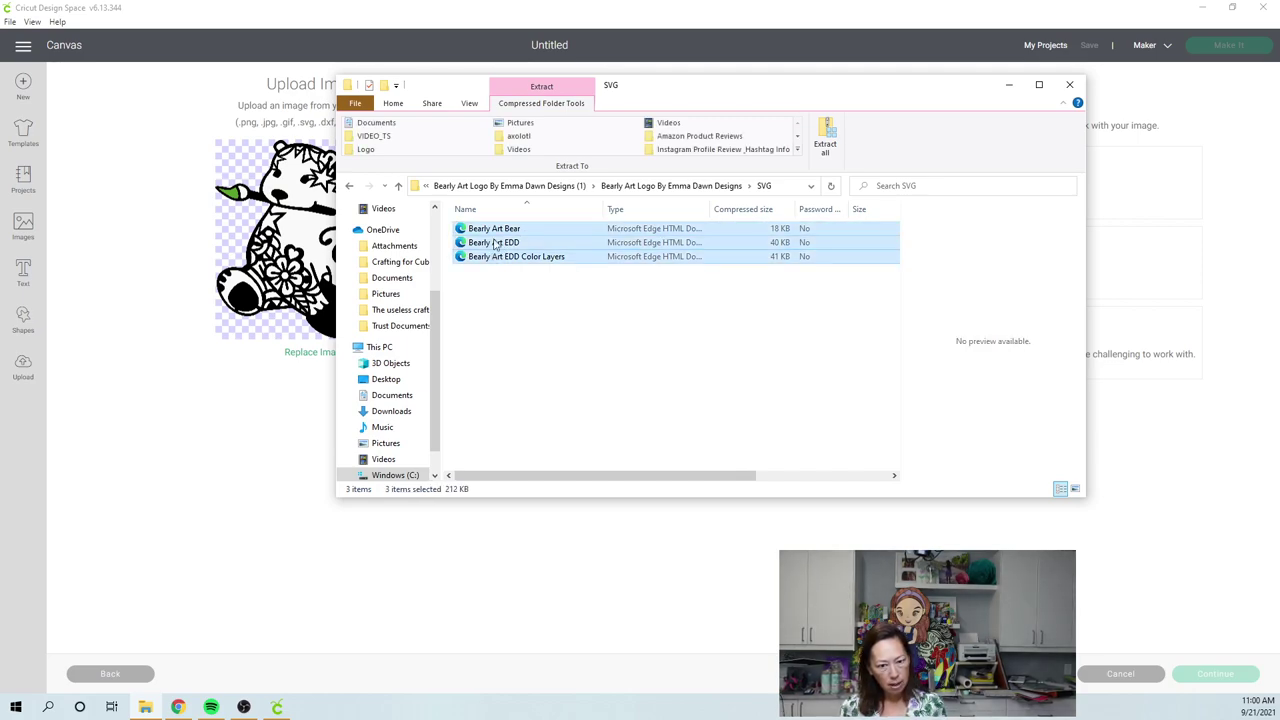
drag(497, 237, 392, 380)
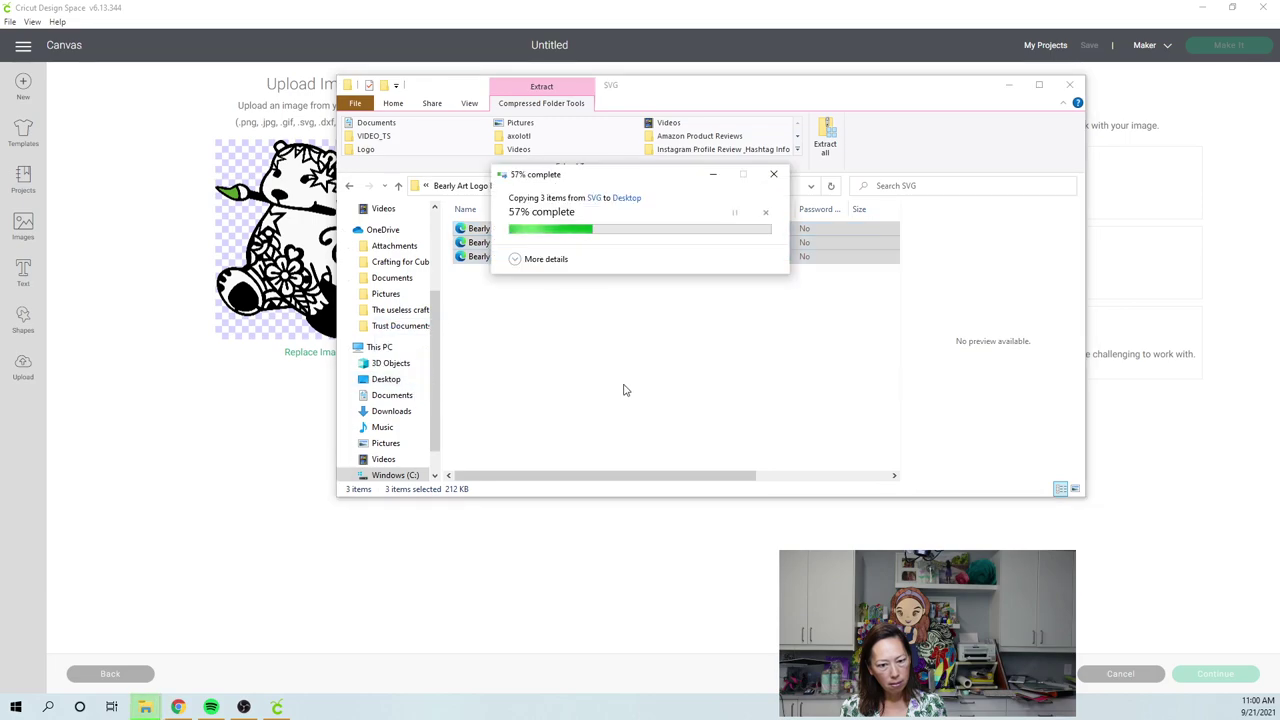
- Switch back to Cricut Design Space and upload the Bearly Art EDD Color Layers SVG from the Desktop as a cut image
click(1020, 540)
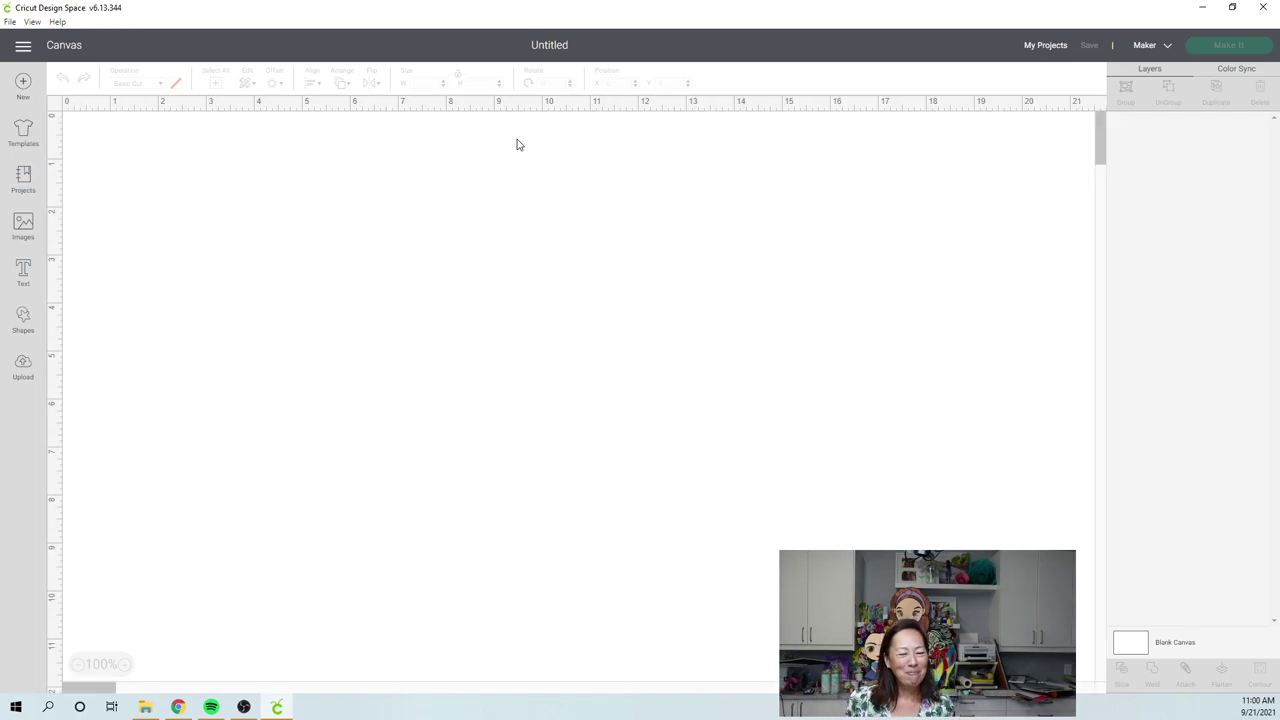
click(23, 364)
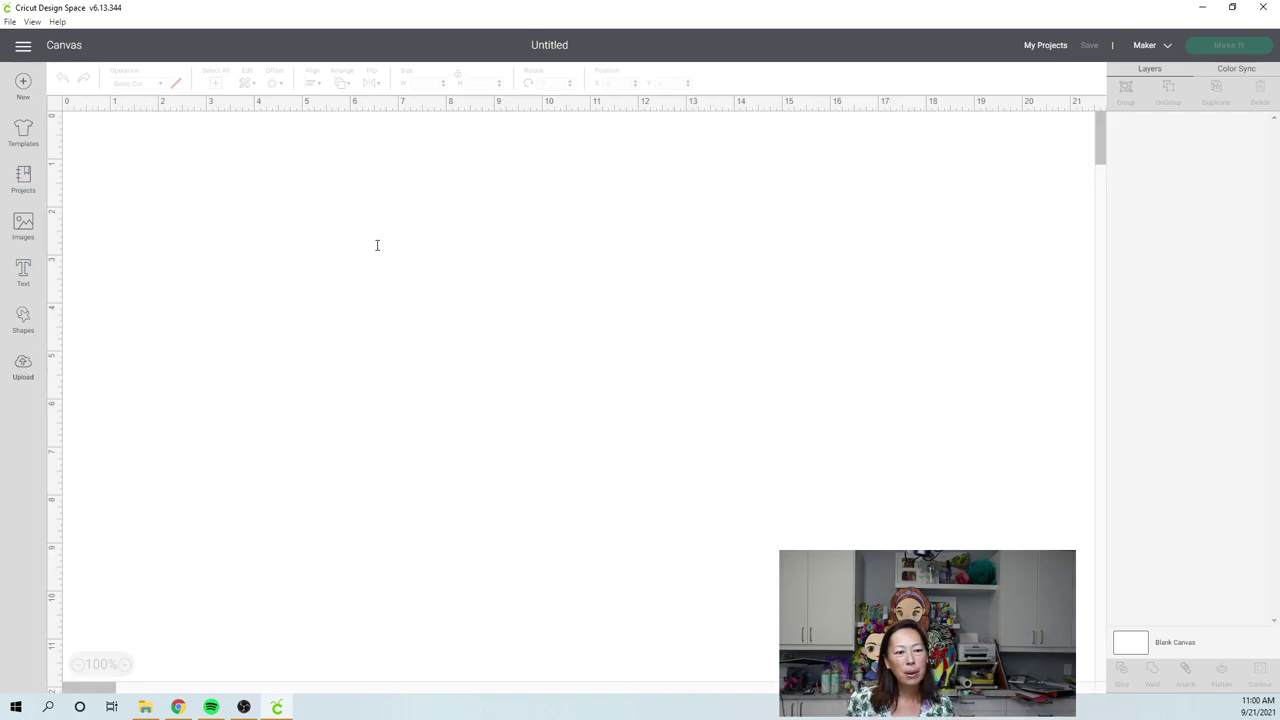
click(379, 352)
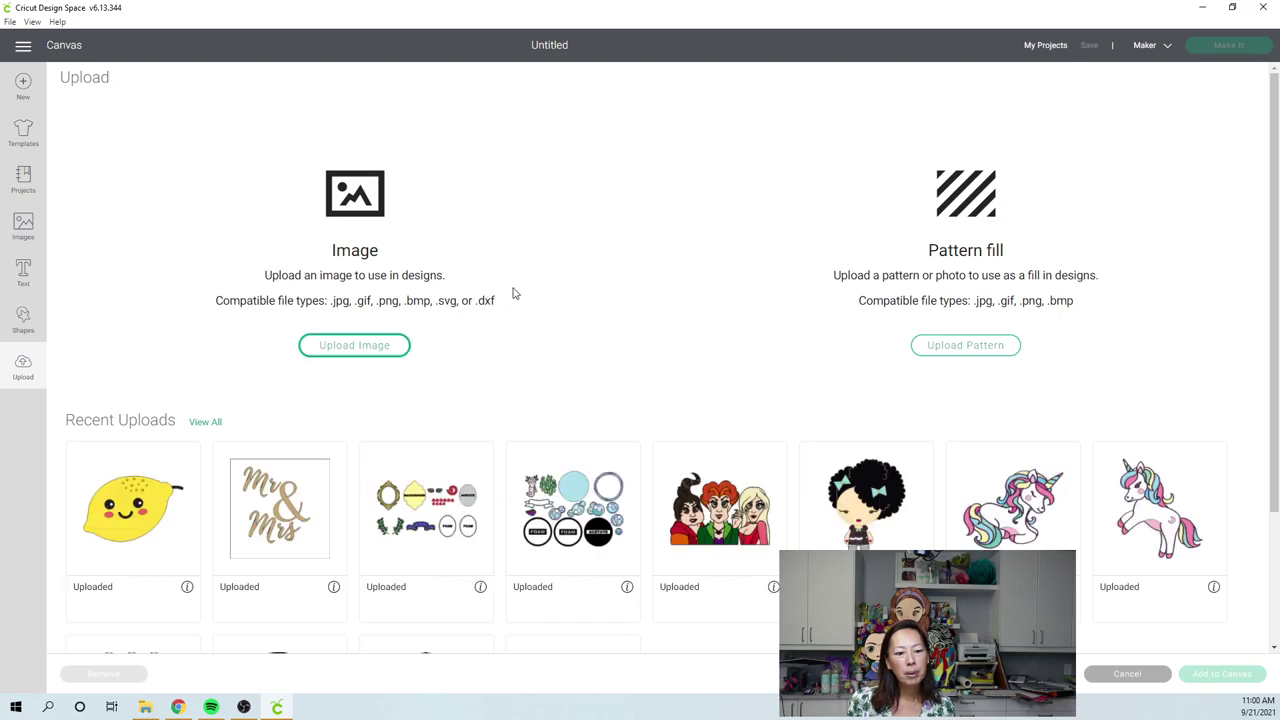
click(630, 350)
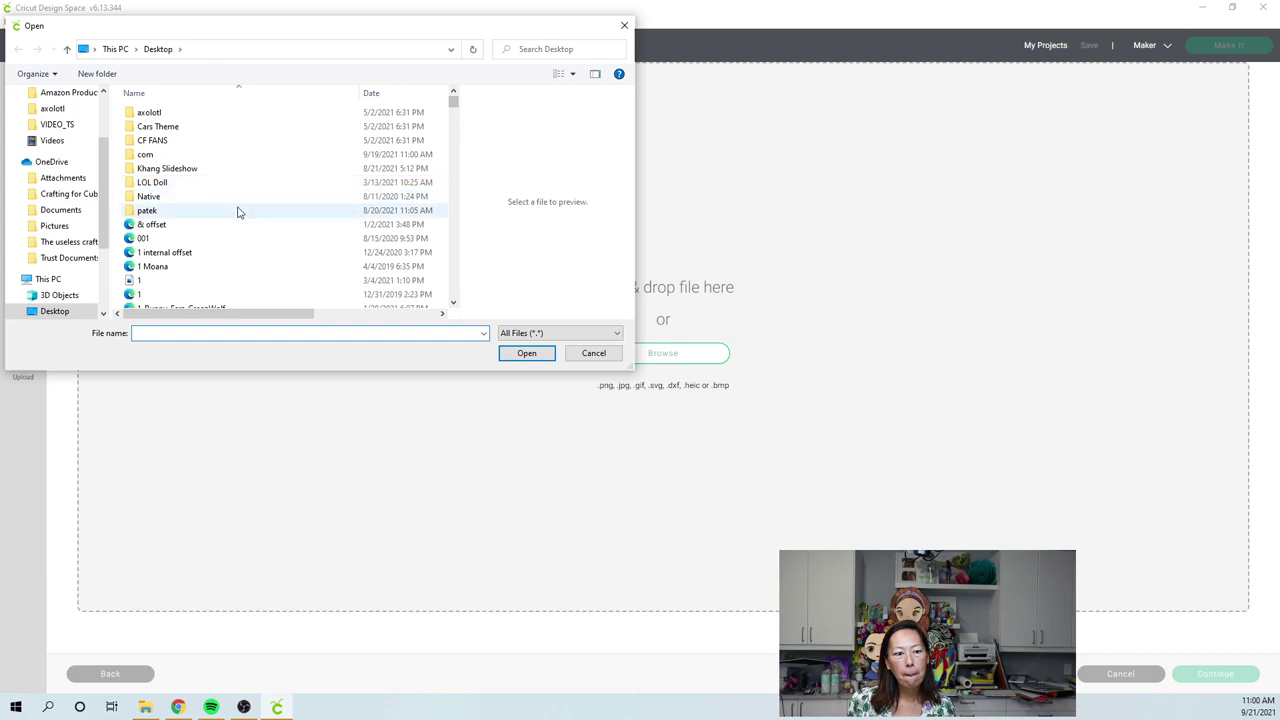
drag(452, 108, 462, 163)
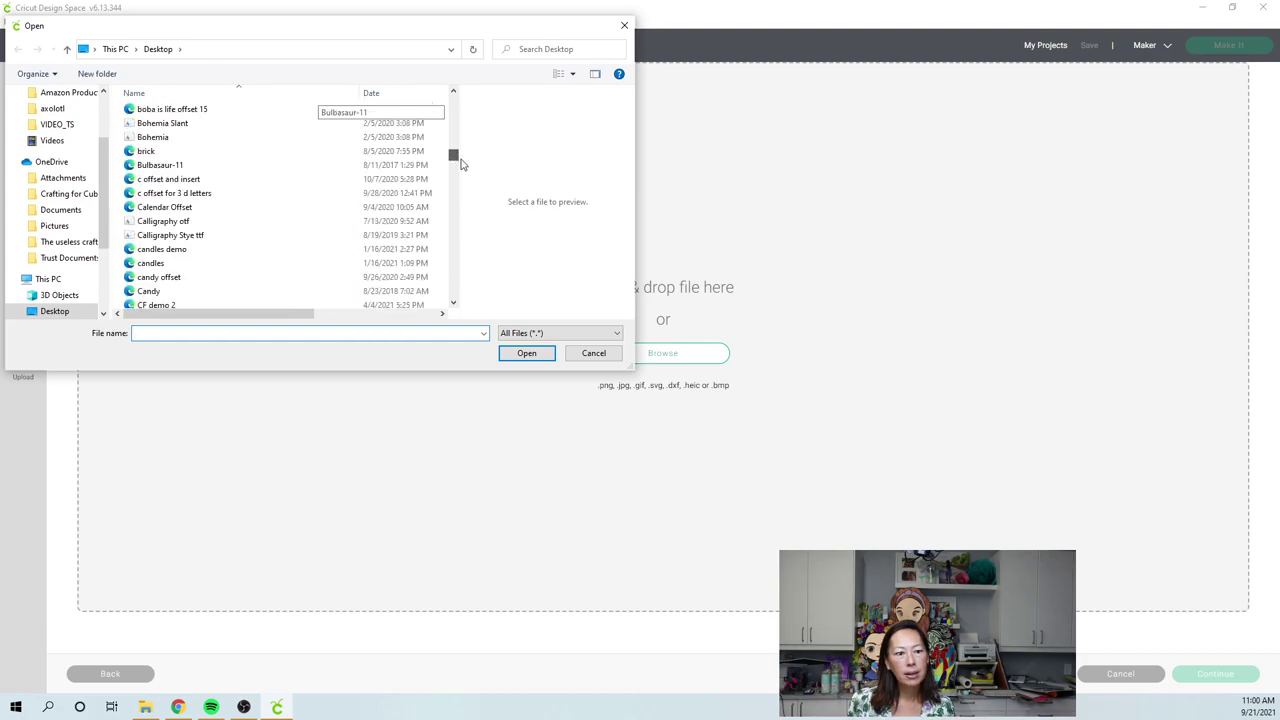
scroll(462, 162, up, 2)
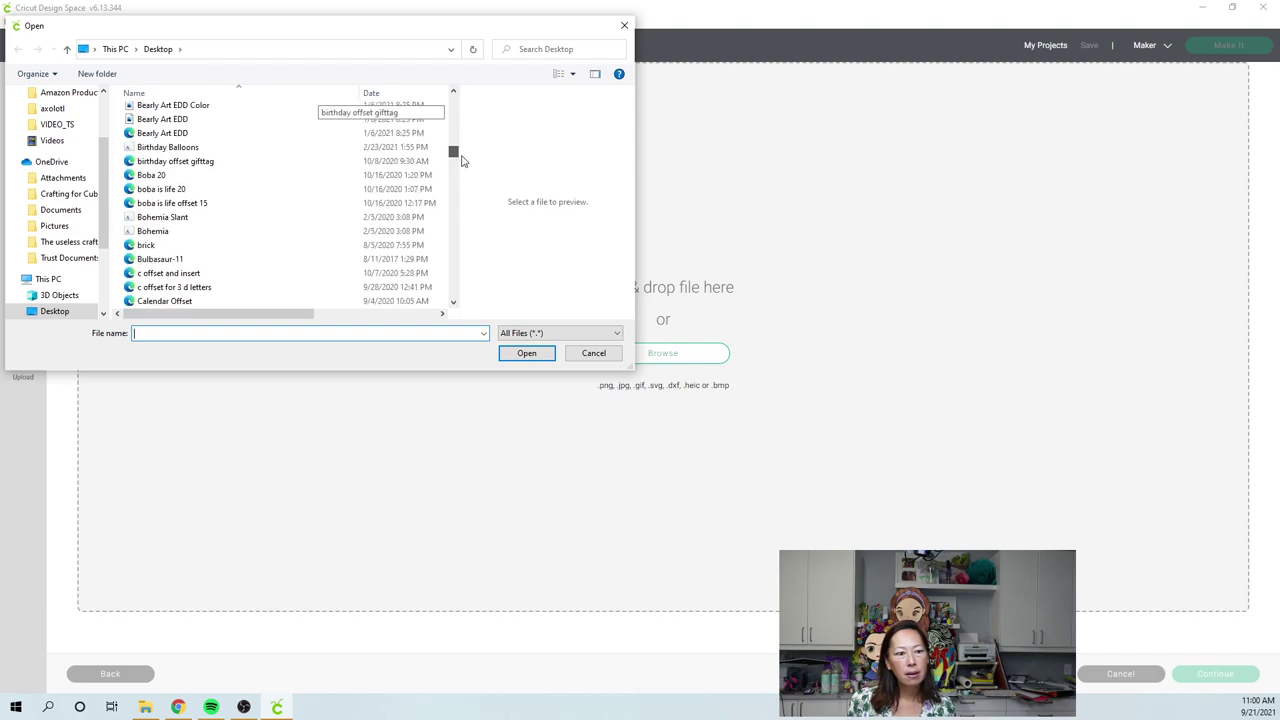
scroll(462, 162, up, 2)
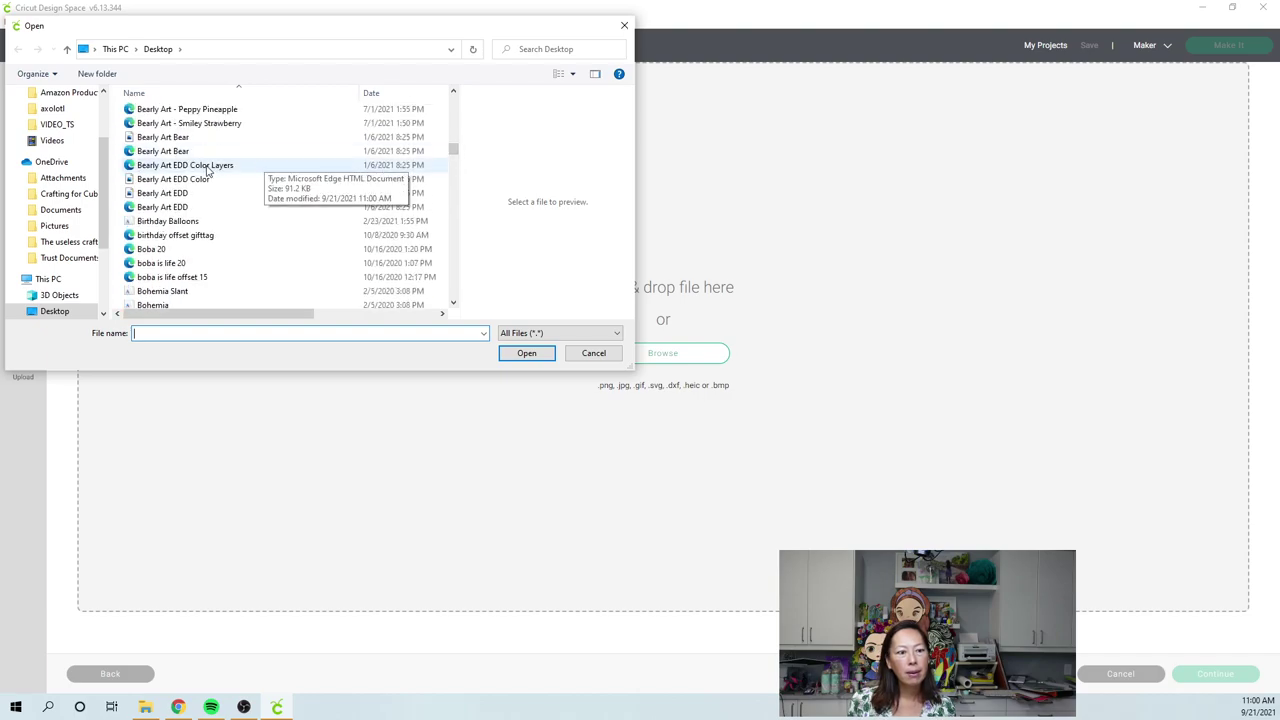
double_click(200, 166)
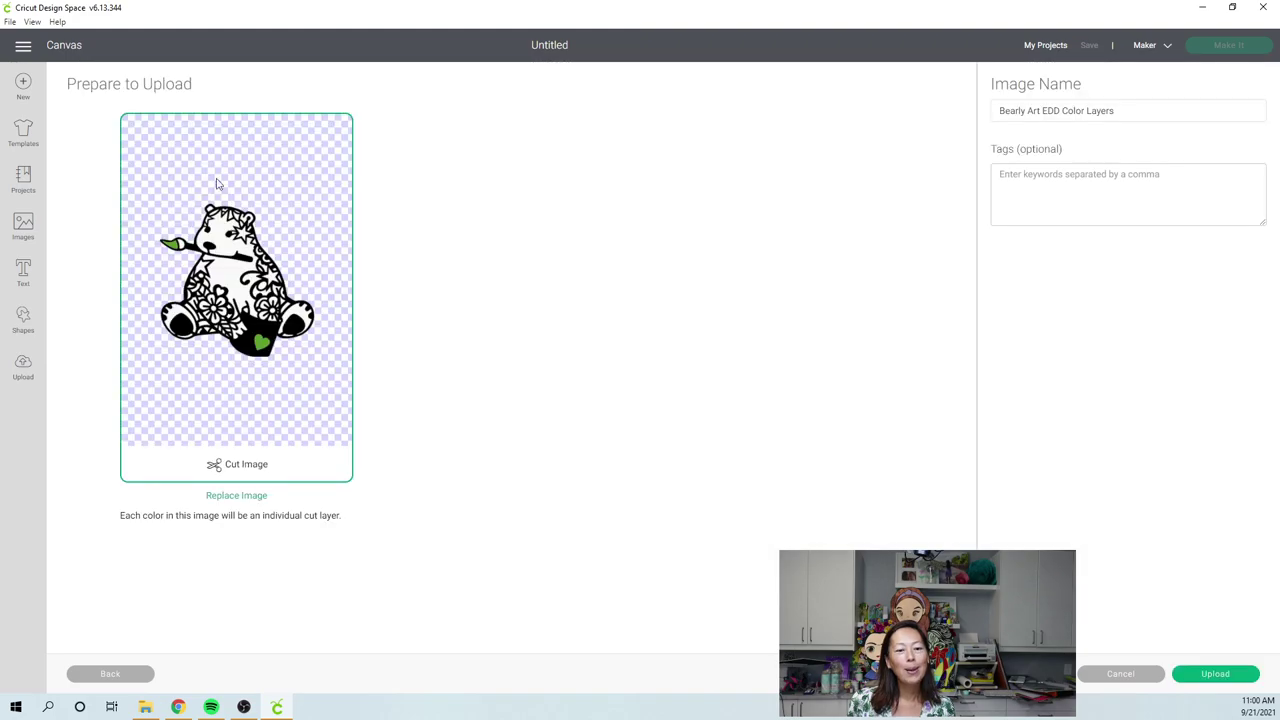
click(1221, 677)
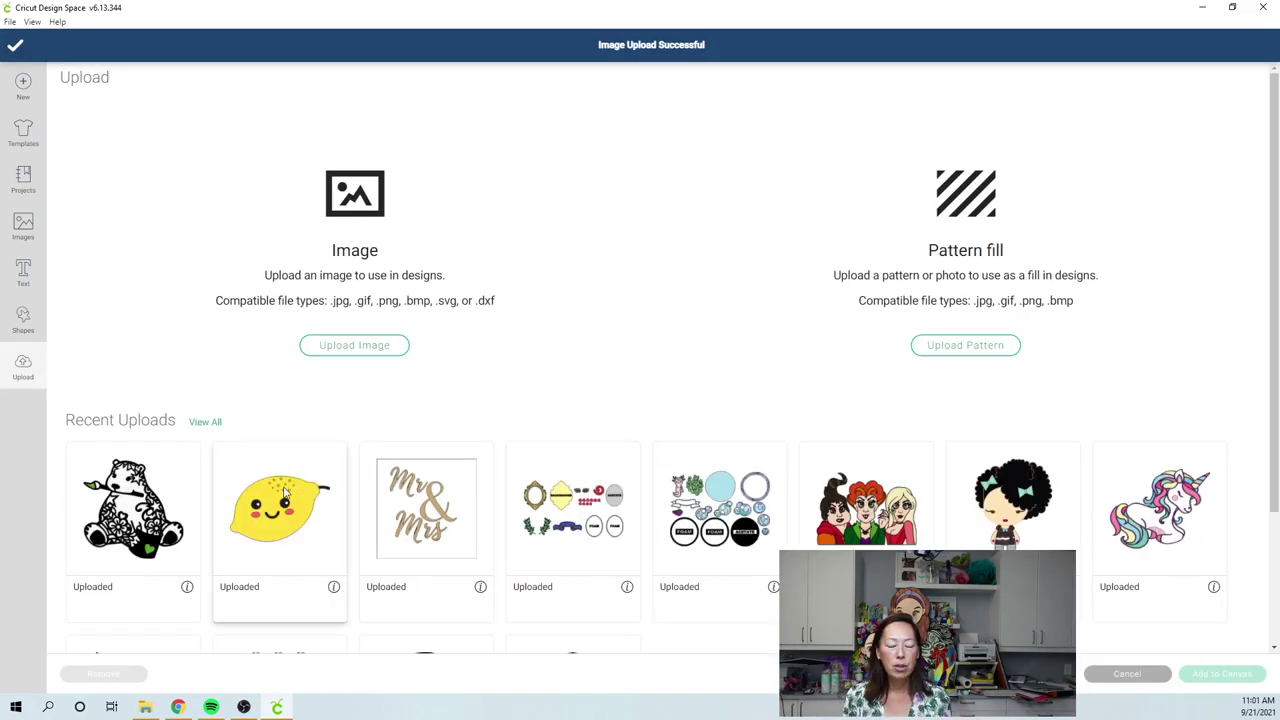
- Add the uploaded floral bear and lemon images together to the canvas
click(142, 528)
click(254, 523)
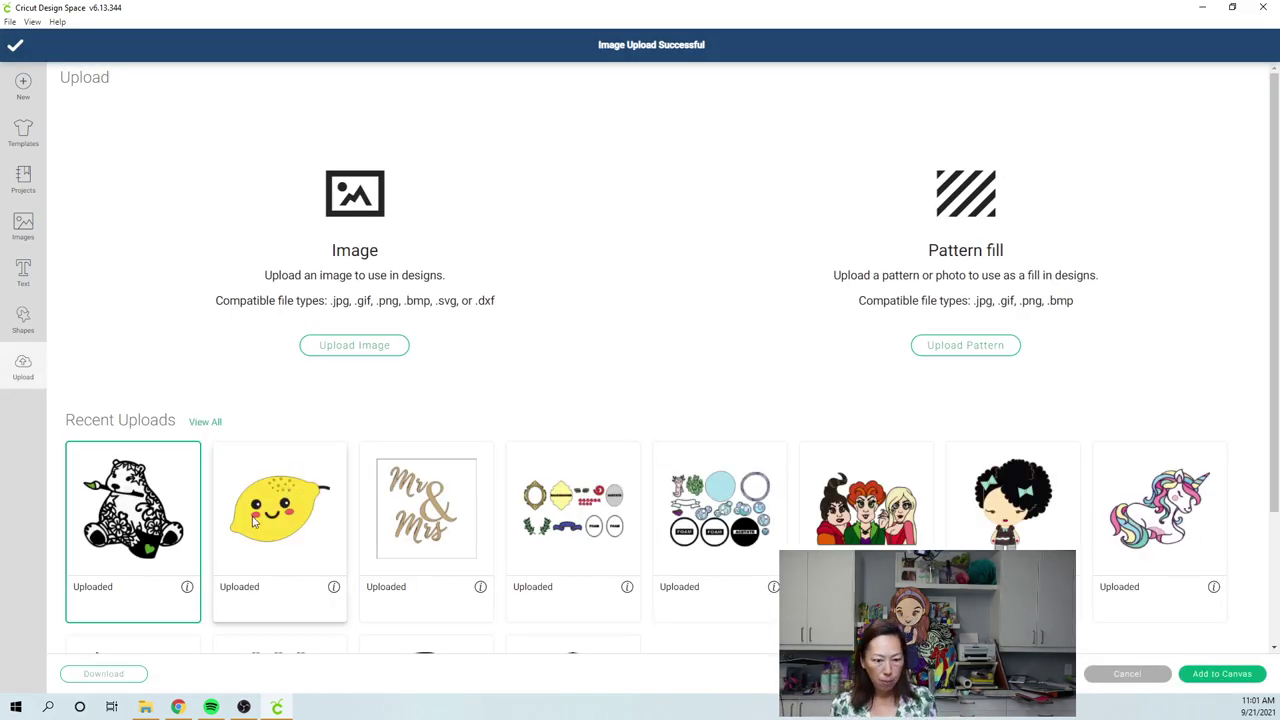
click(1222, 674)
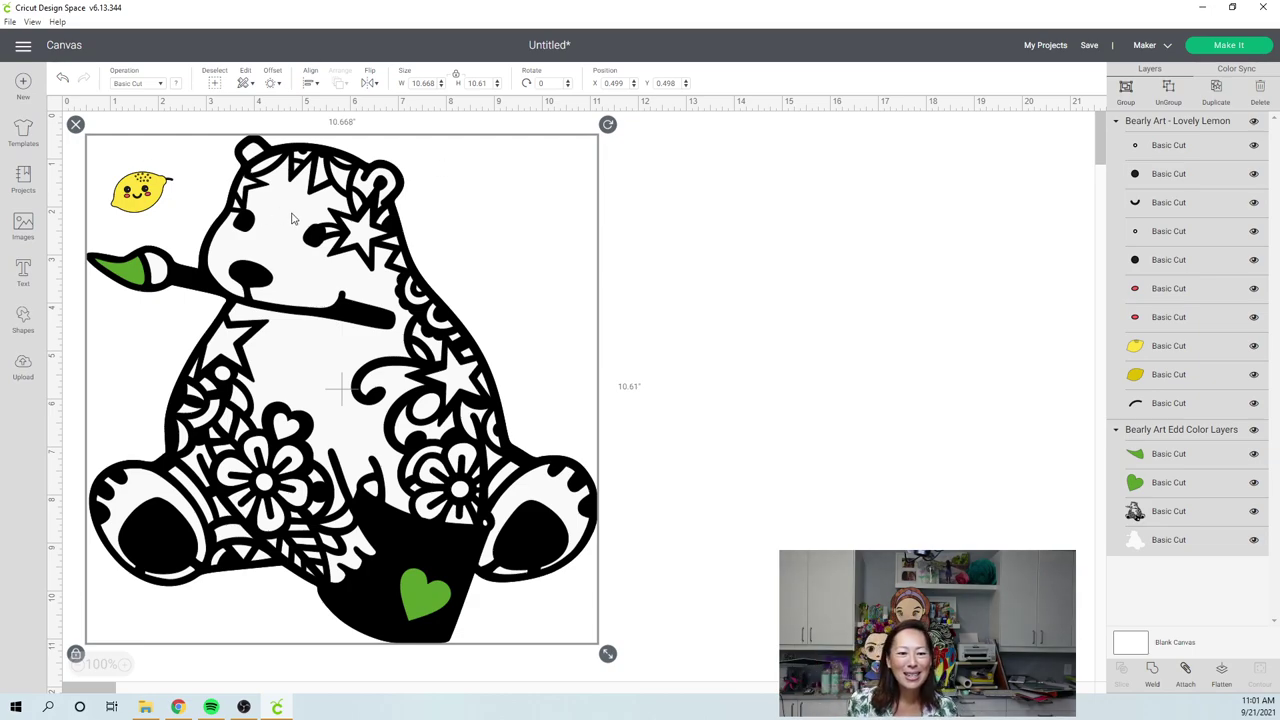
- Move the bear and lemon together about 3.8 inches right on the canvas and select the bear's black layer
drag(310, 212, 581, 222)
click(877, 246)
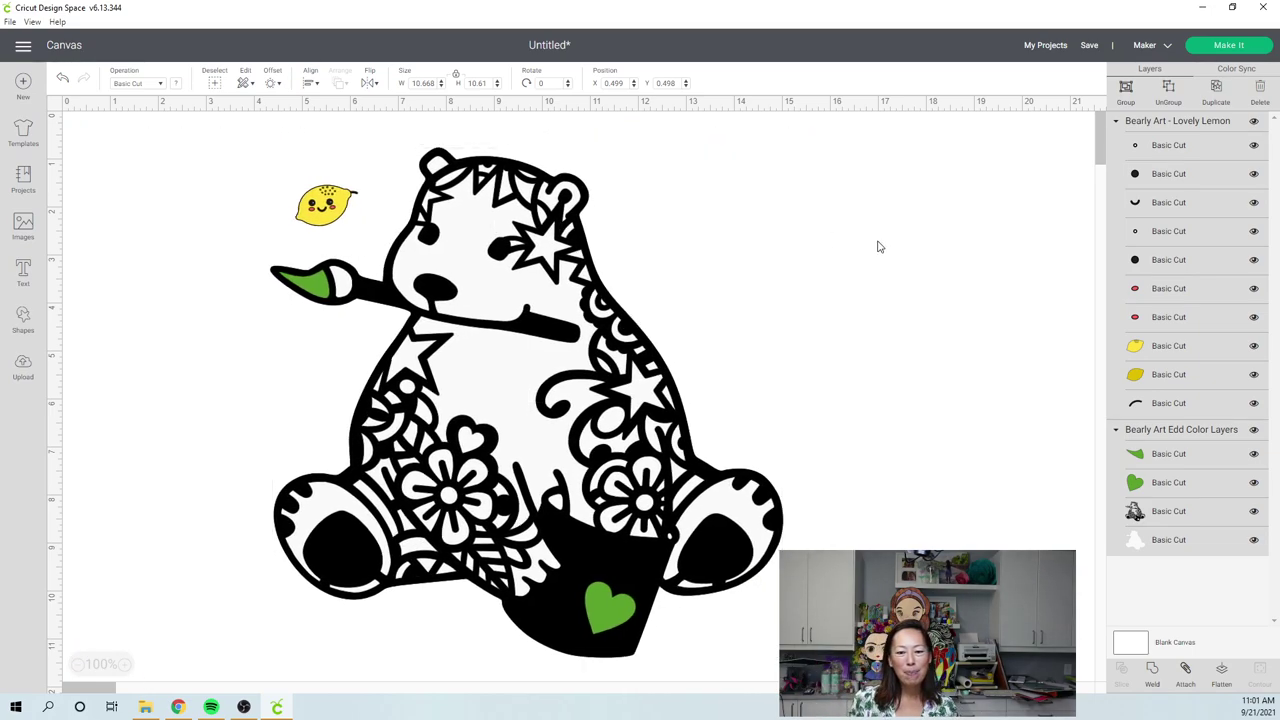
click(571, 428)
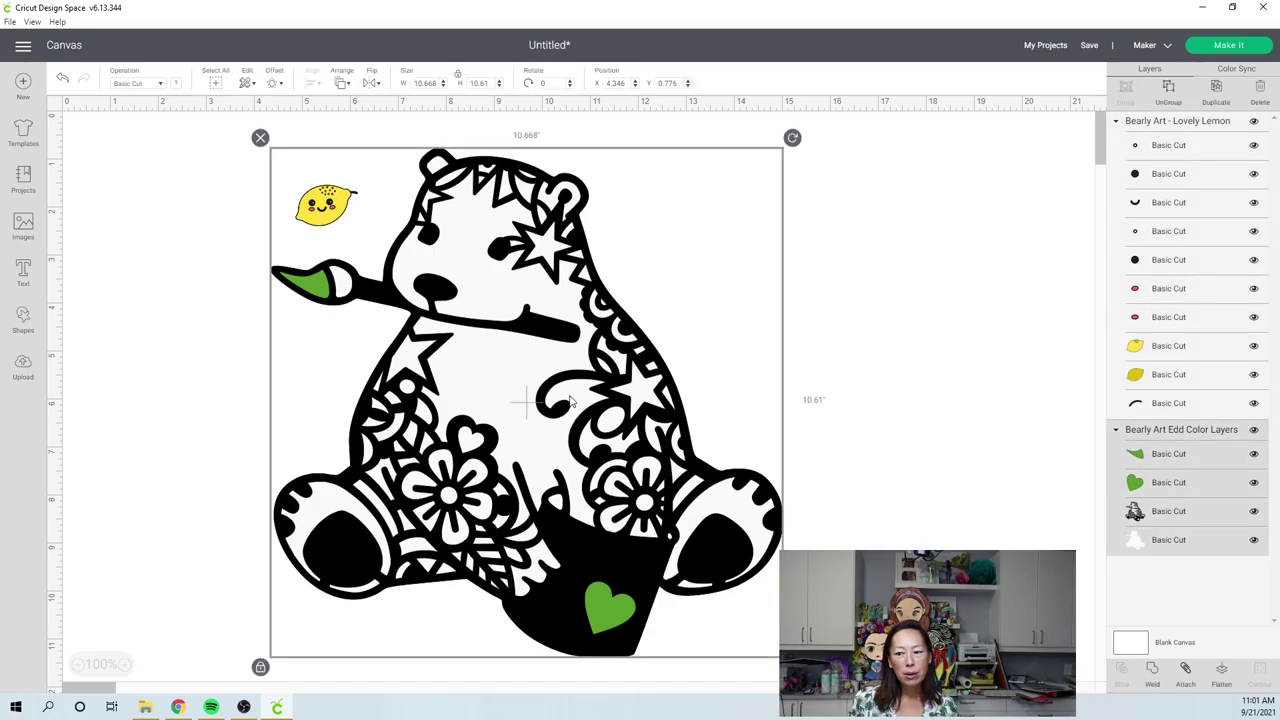
click(1155, 512)
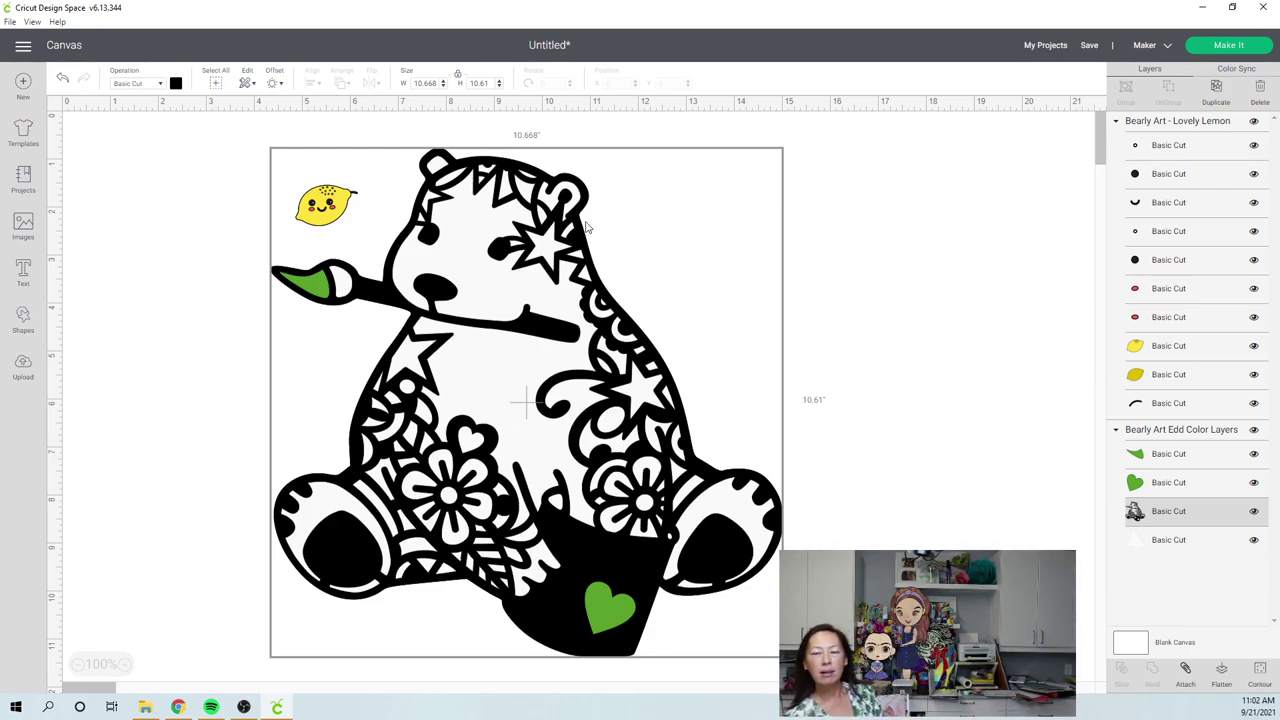
- Set the height of the whole bear design to 30 inches with its proportions locked
click(311, 219)
click(500, 278)
click(479, 84)
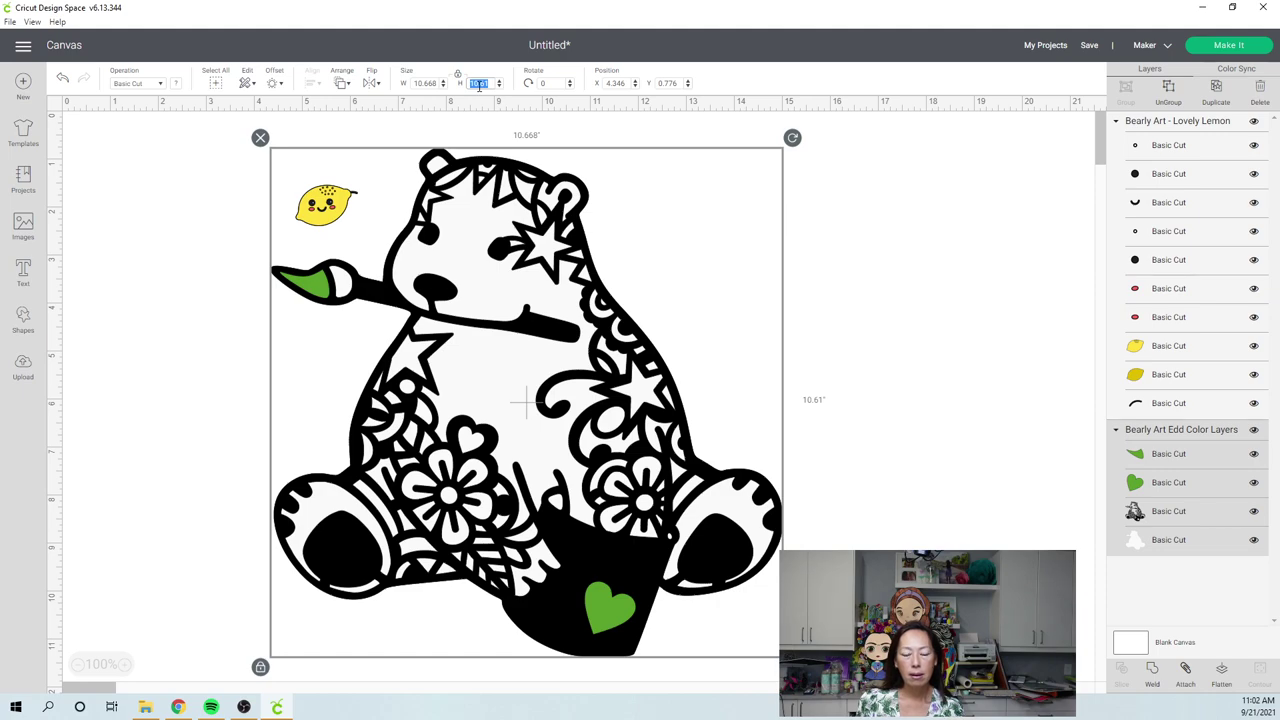
text(30)
key(Tab)
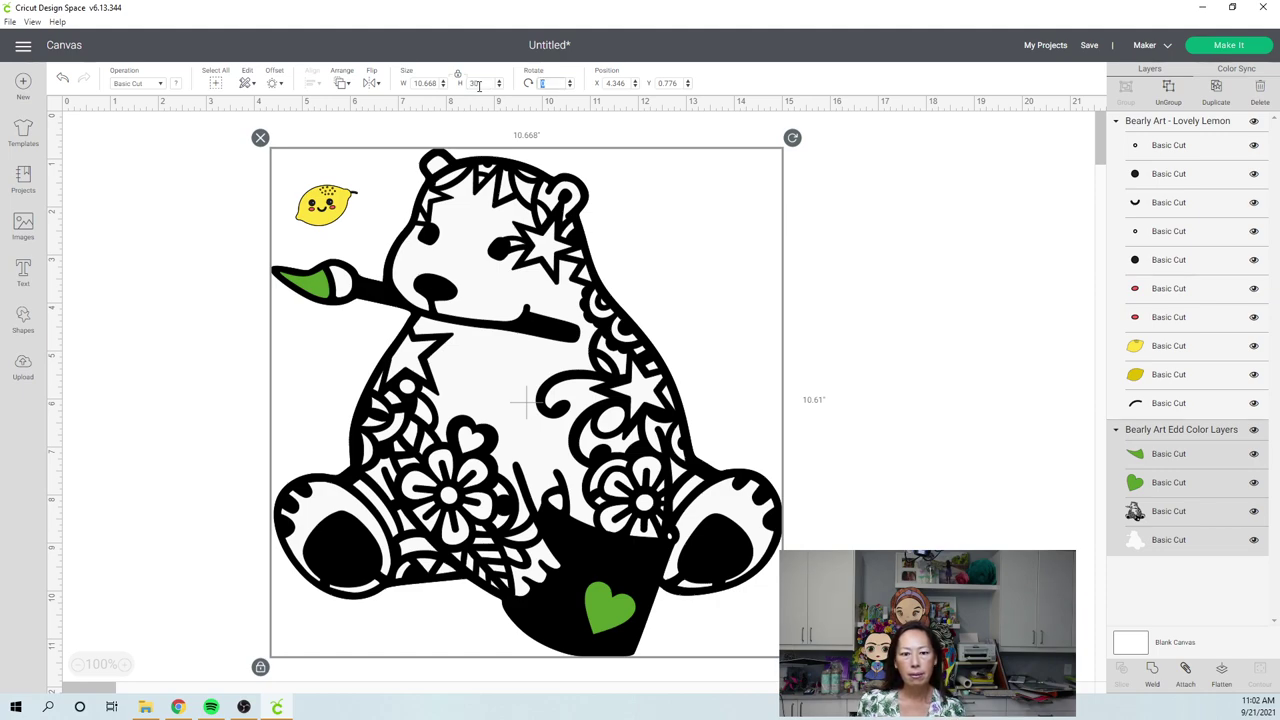
click(79, 665)
click(79, 665)
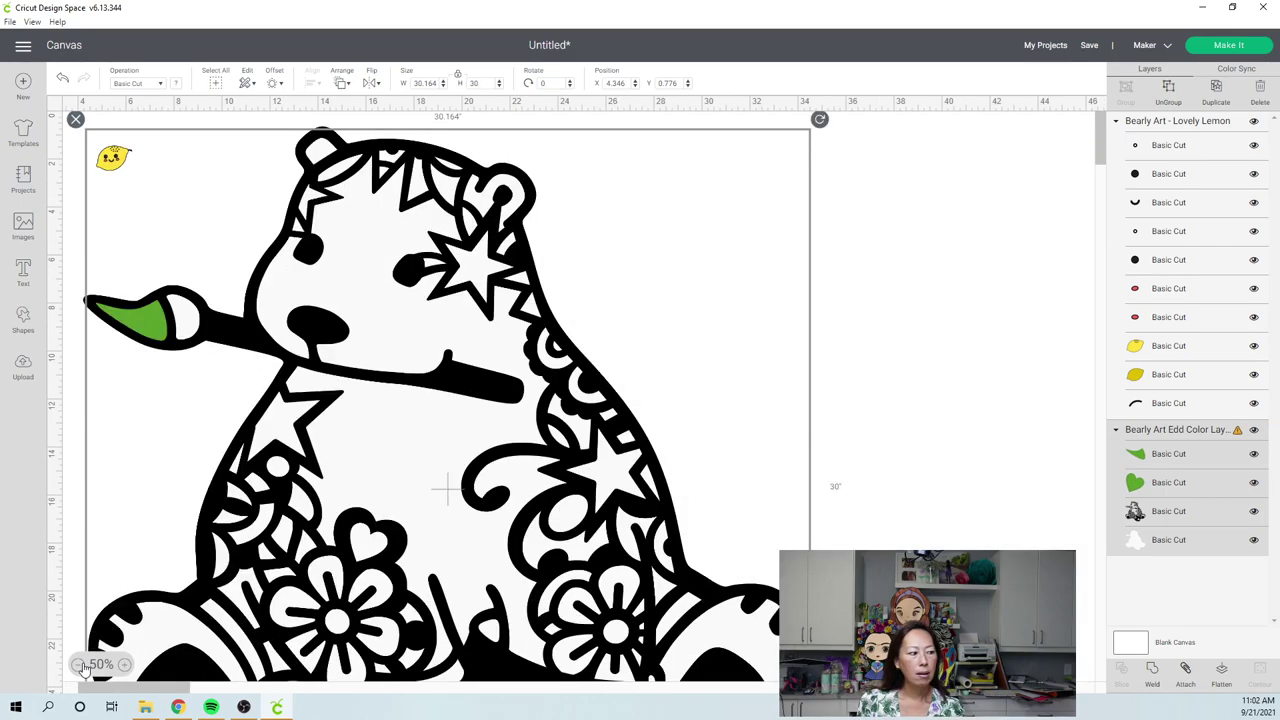
click(79, 665)
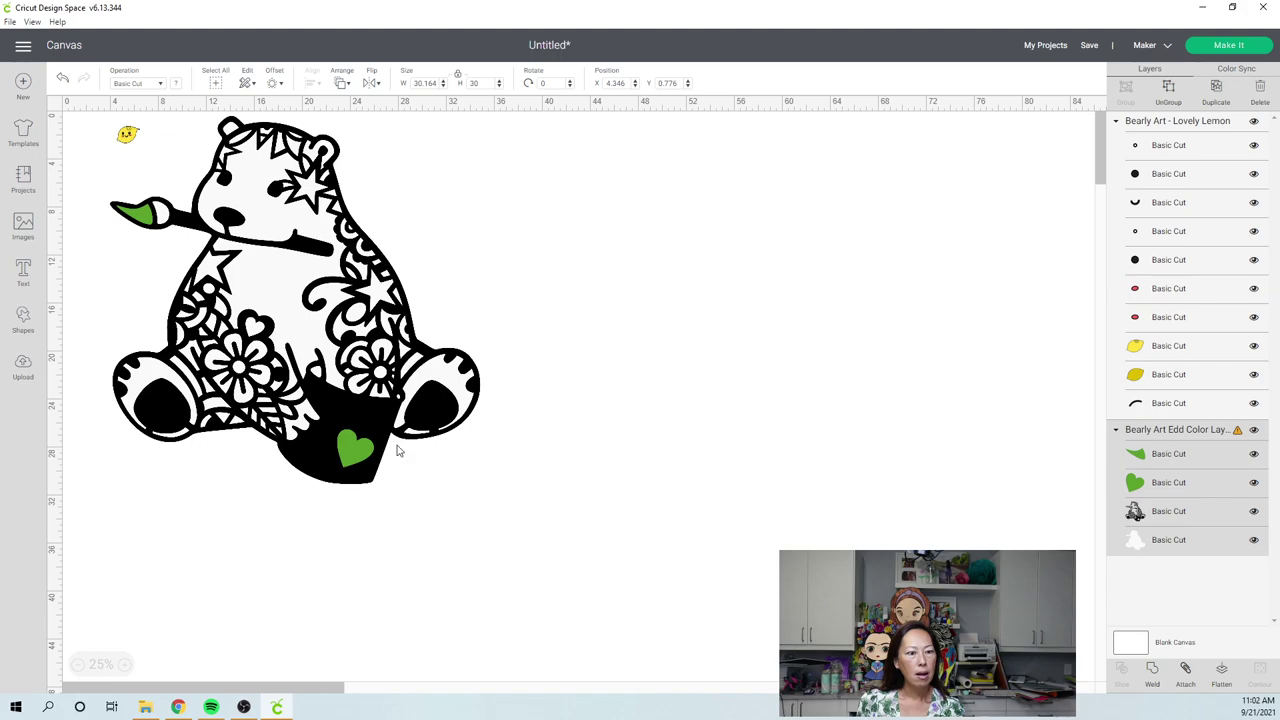
- Move the lemon onto the bear's flower pot and enlarge it to about 7.55 by 4.95 inches over the green heart
click(363, 456)
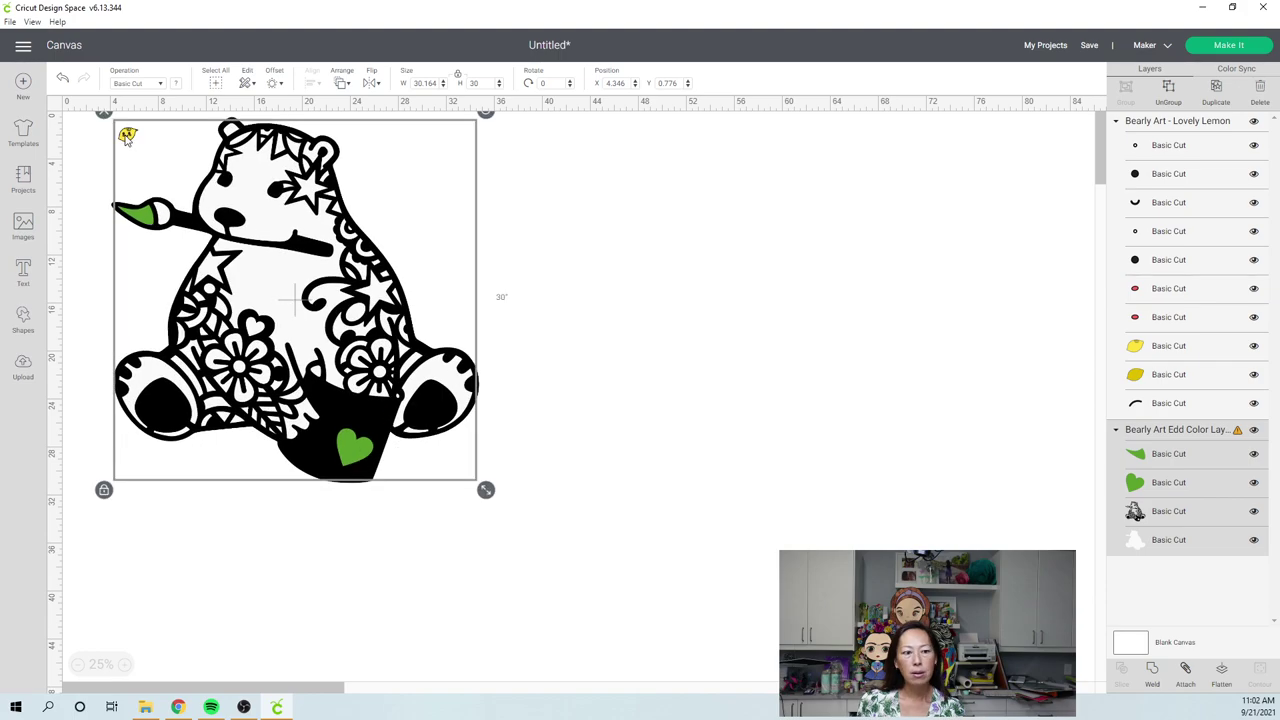
click(127, 135)
drag(127, 135, 429, 513)
click(338, 436)
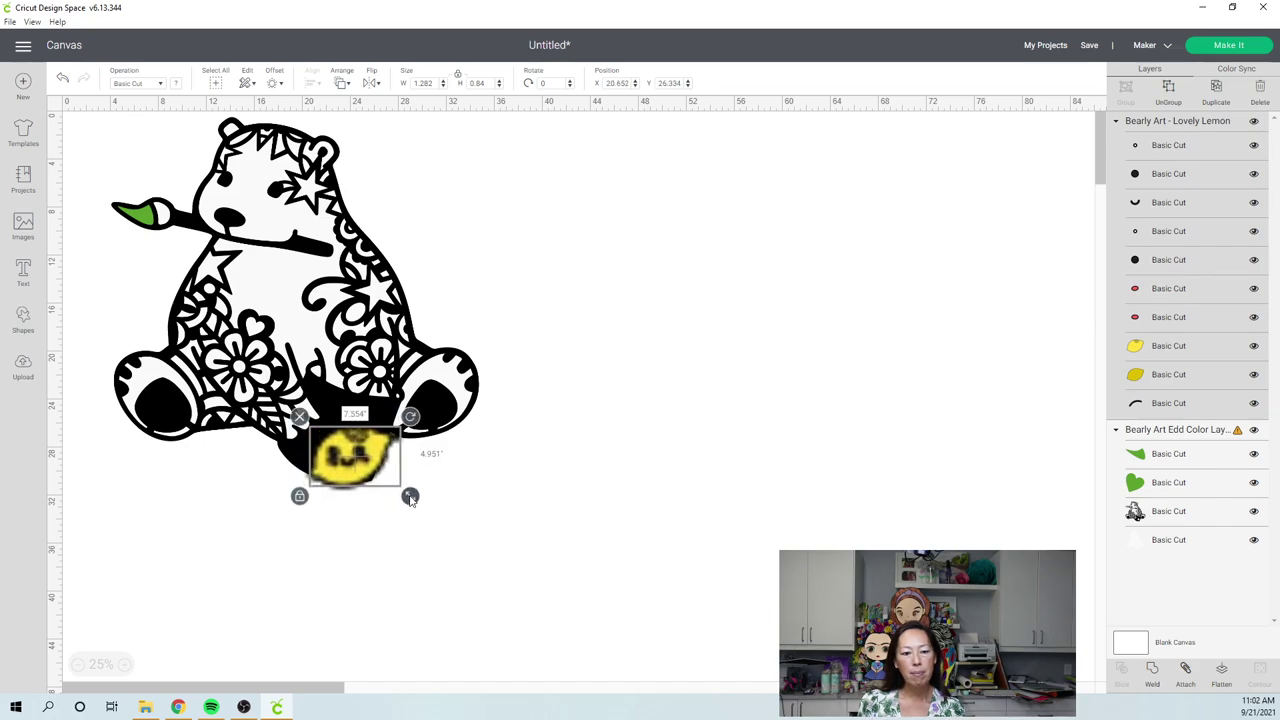
click(366, 455)
drag(366, 455, 361, 442)
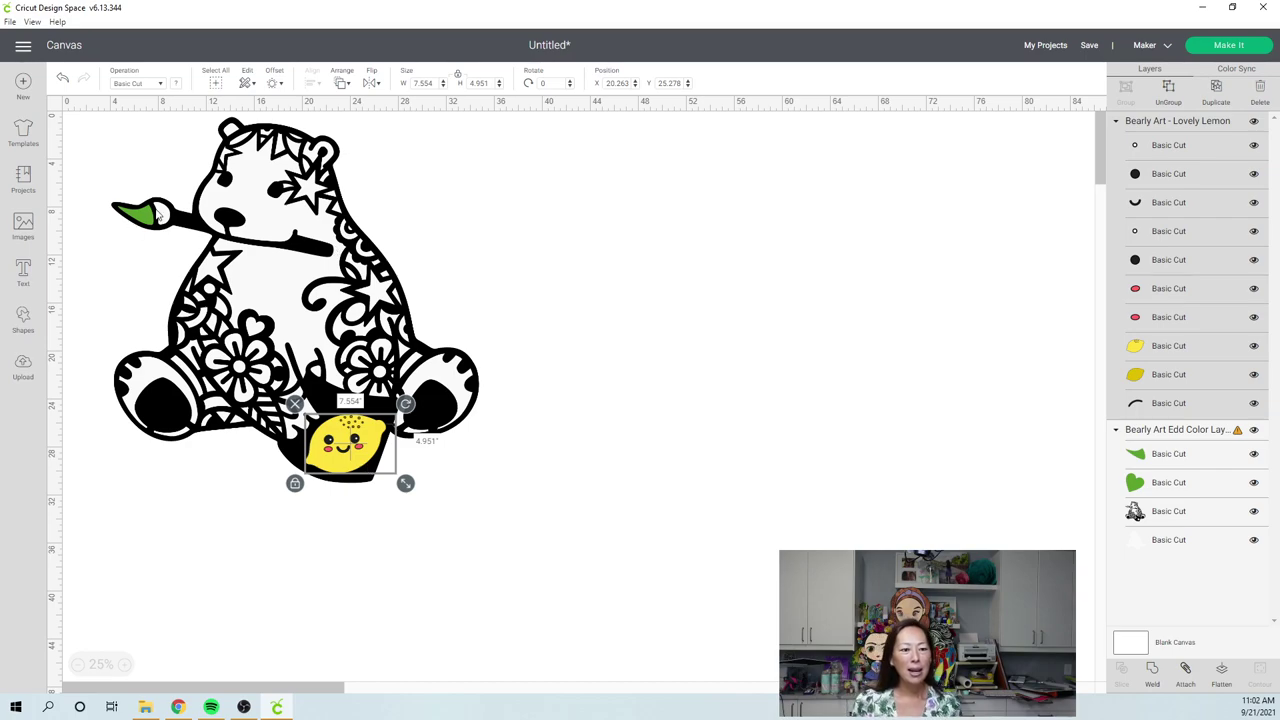
- Recolor the green paintbrush-tip layer of the bear design yellow
click(1140, 429)
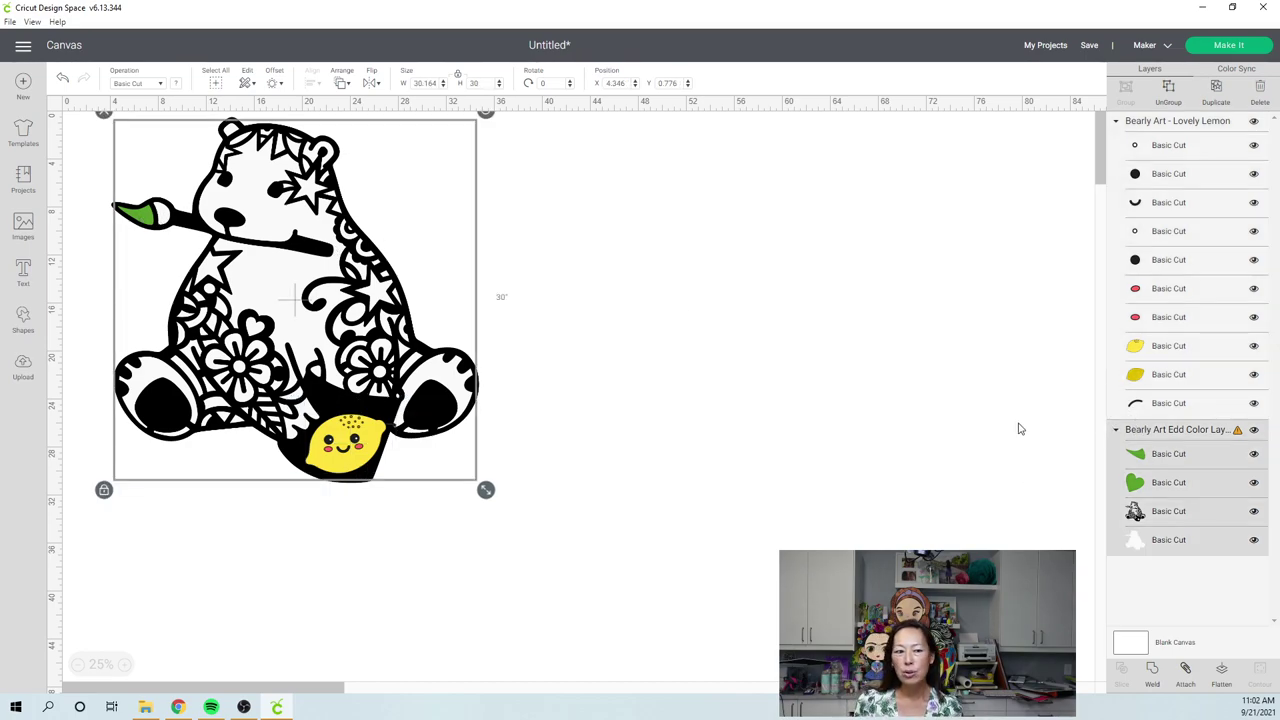
click(1197, 461)
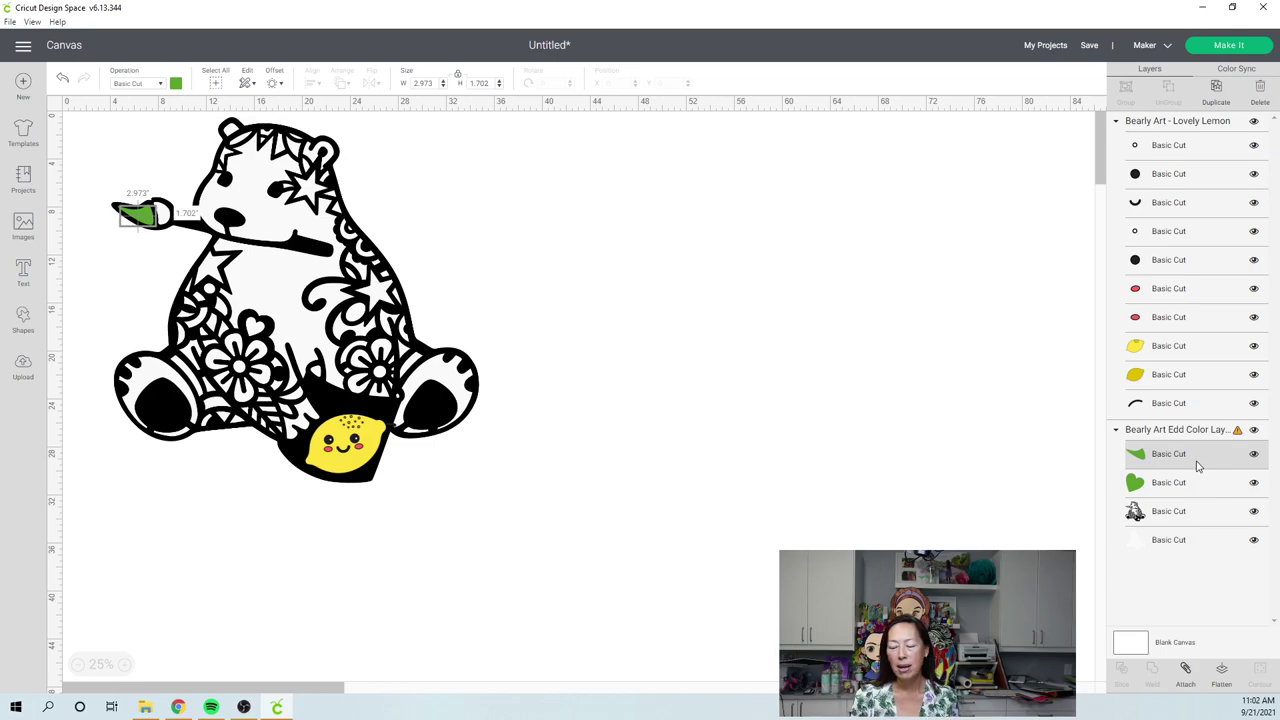
click(175, 84)
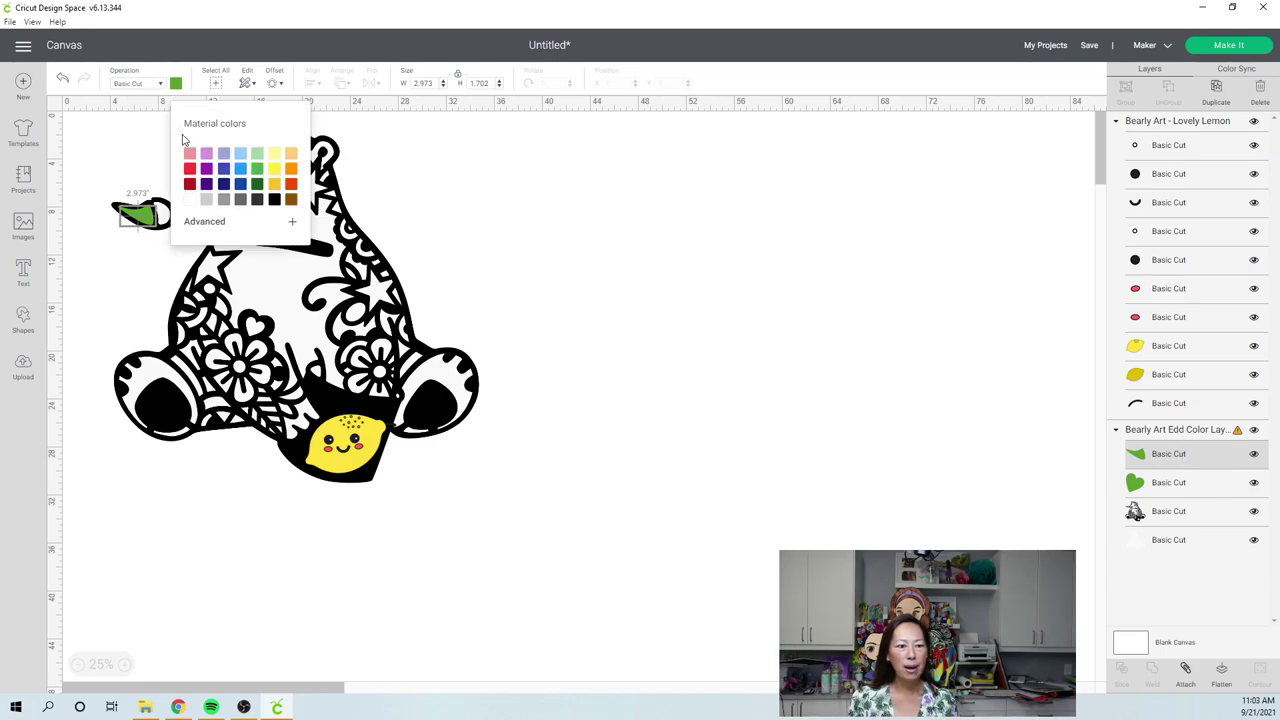
click(275, 174)
click(677, 283)
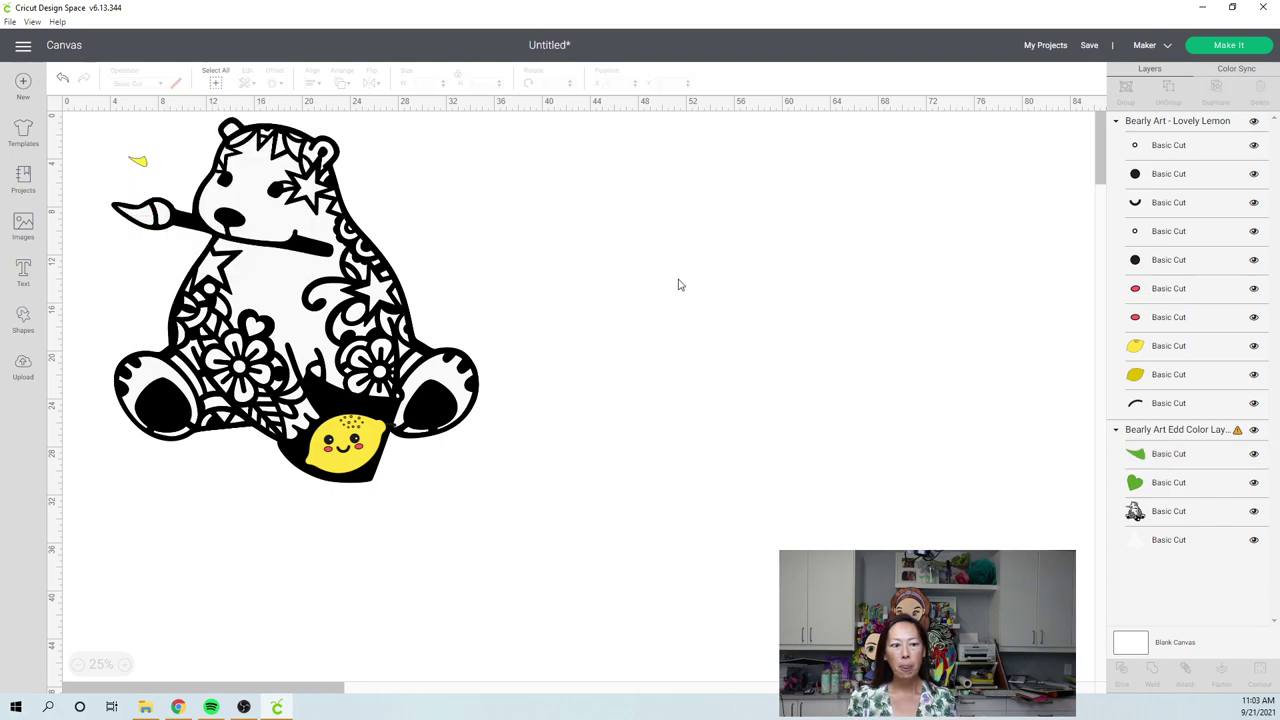
- Delete the green heart layer from the bear design
click(1194, 493)
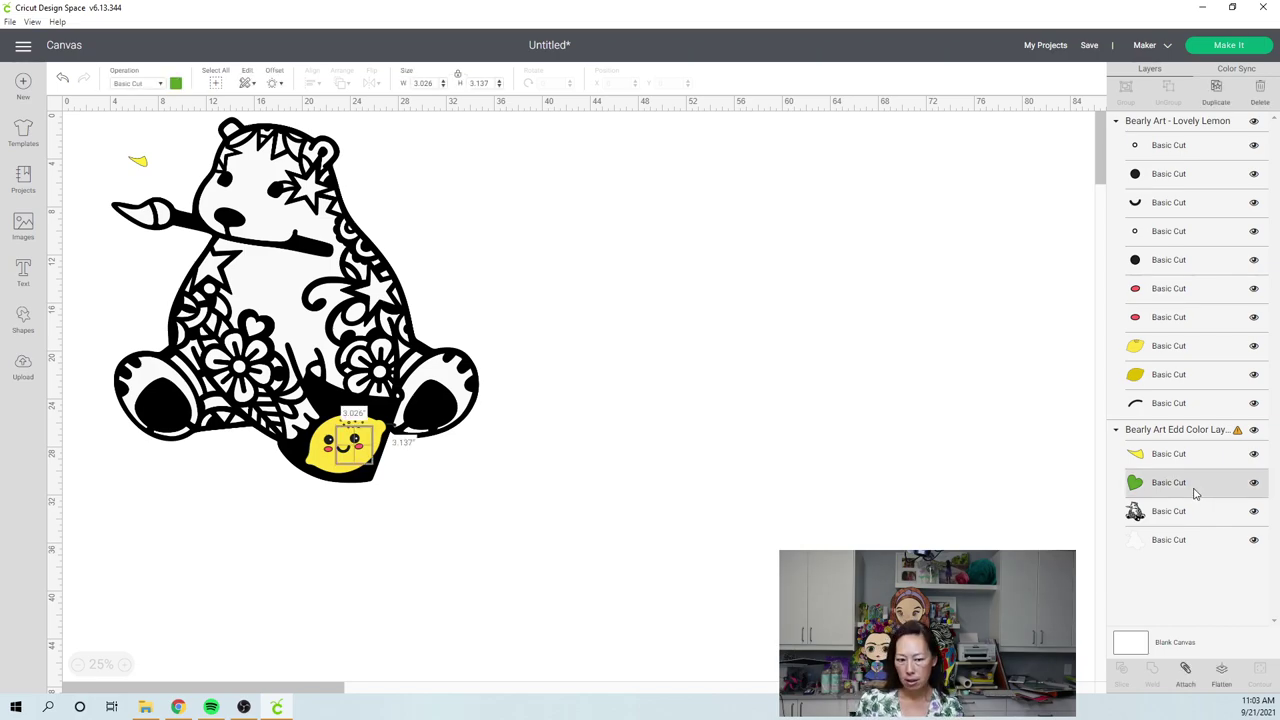
key(Delete)
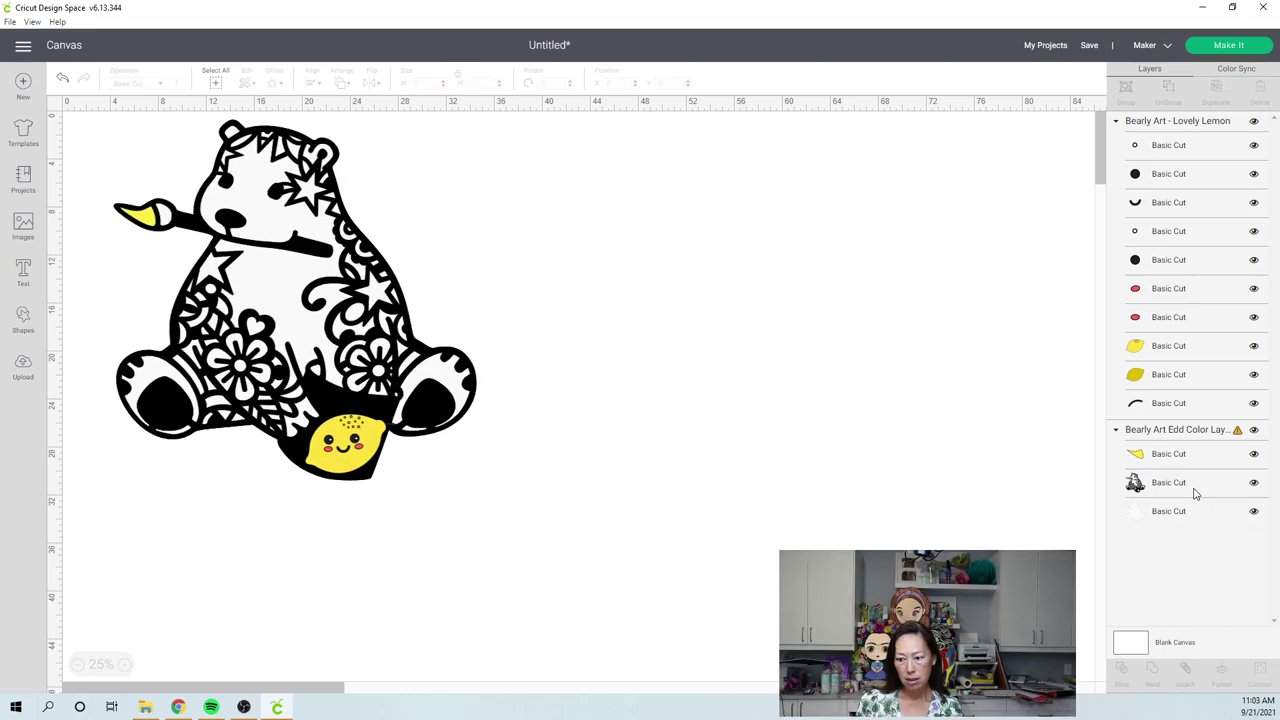
click(1194, 490)
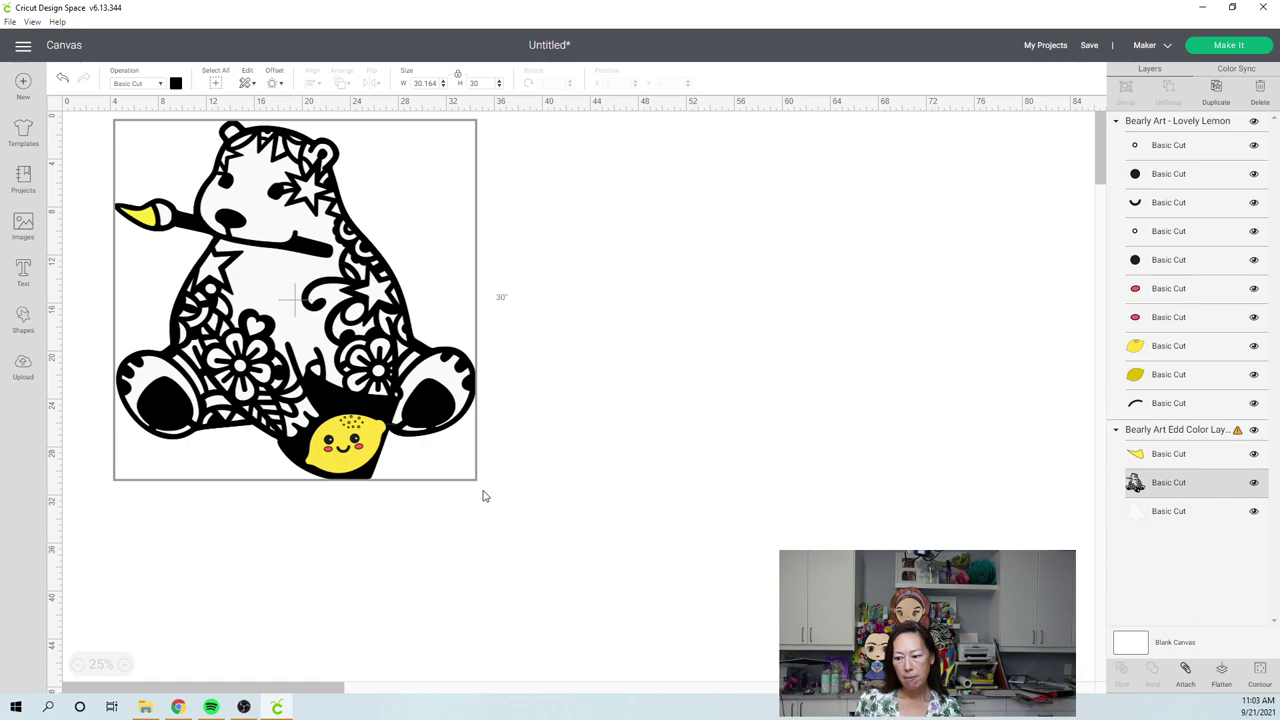
click(352, 437)
click(431, 449)
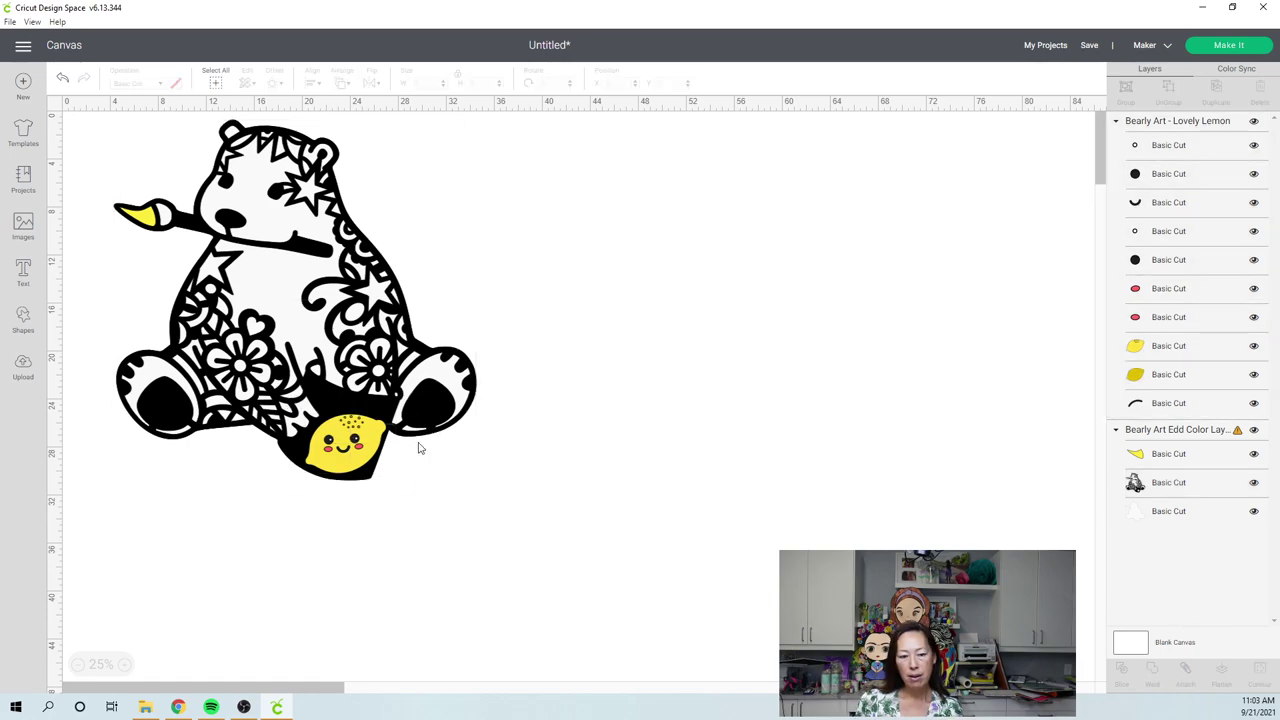
- With the lemon set aside temporarily, inspect the bear's black layer in Hide Contour, leaving its contours untouched
click(352, 447)
drag(352, 447, 619, 240)
click(343, 447)
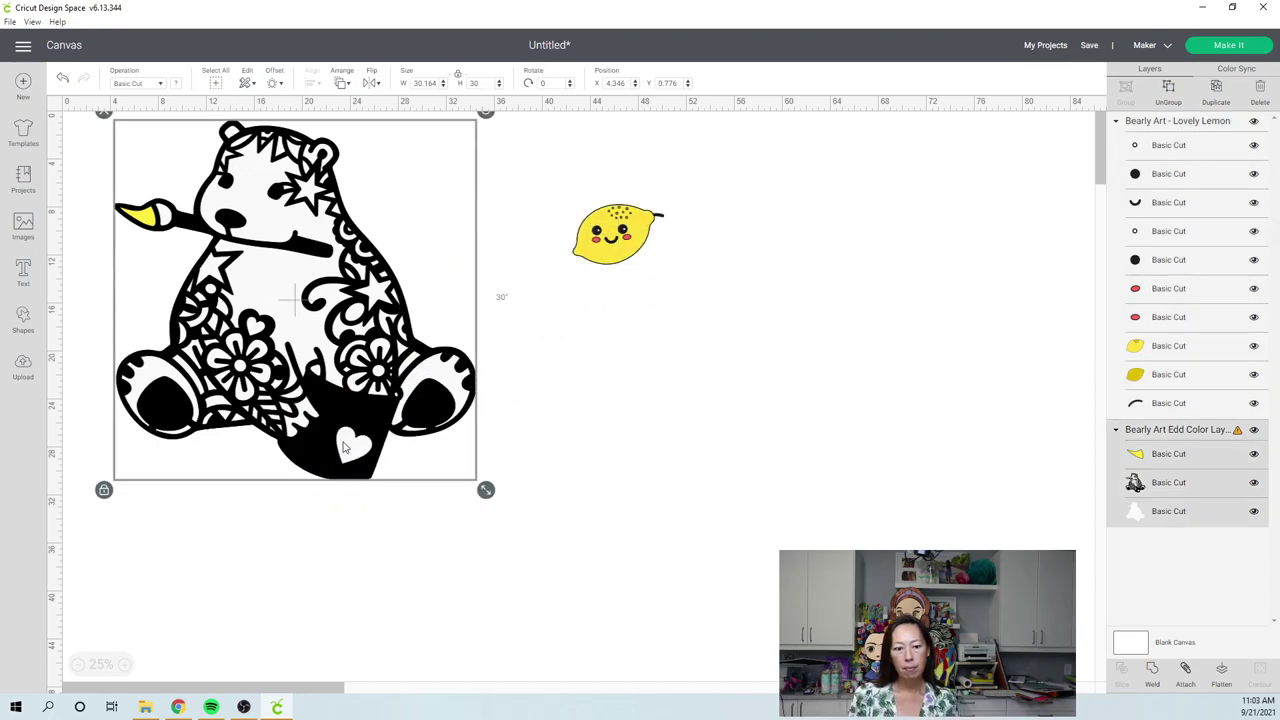
click(1187, 491)
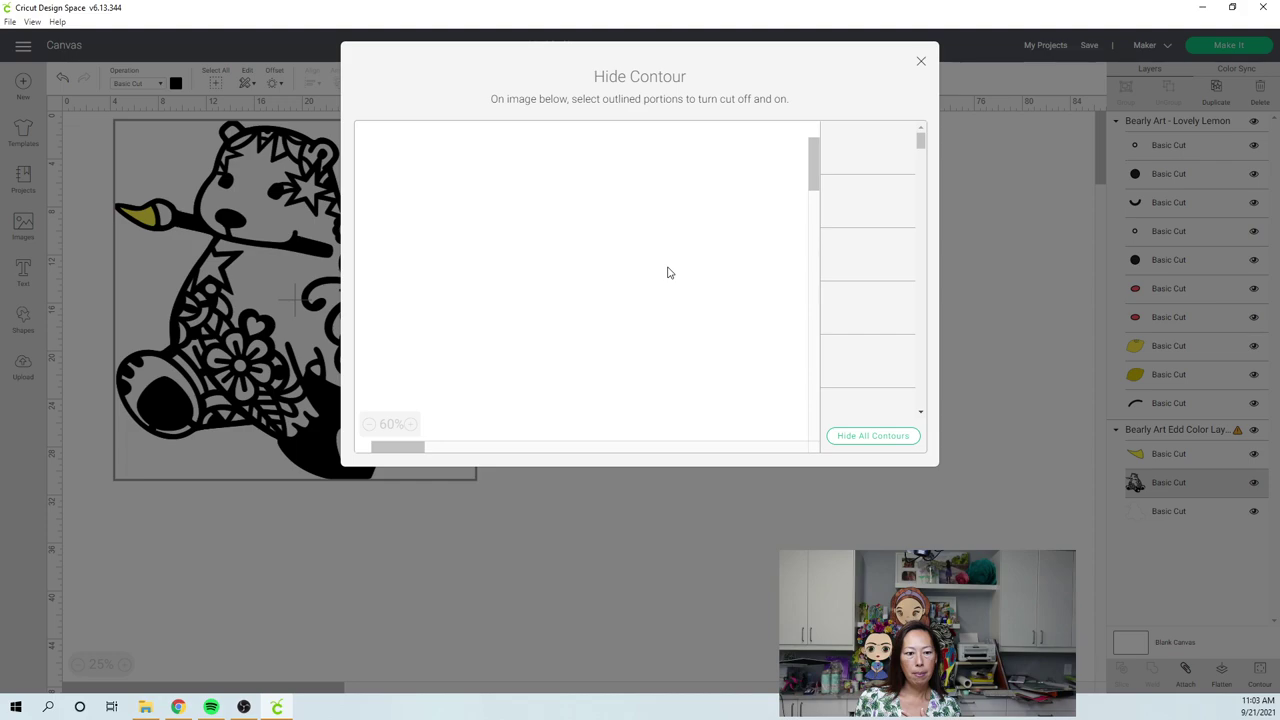
click(920, 61)
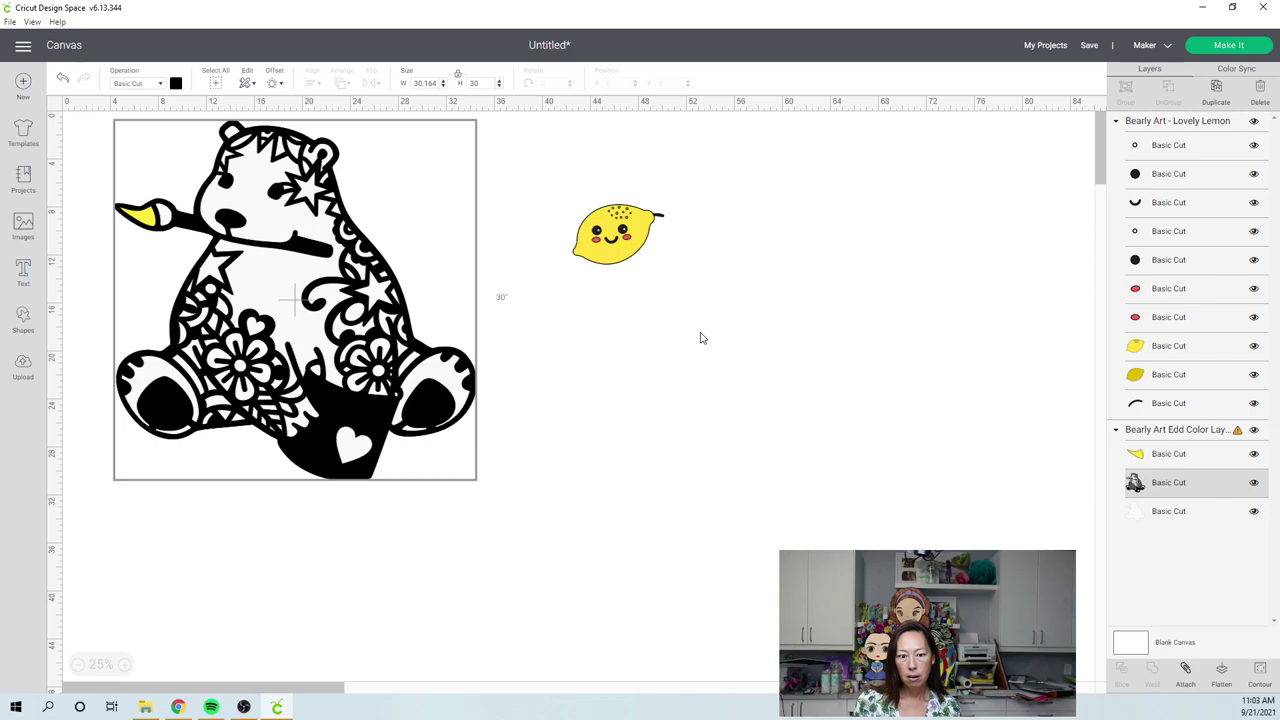
drag(620, 245, 350, 450)
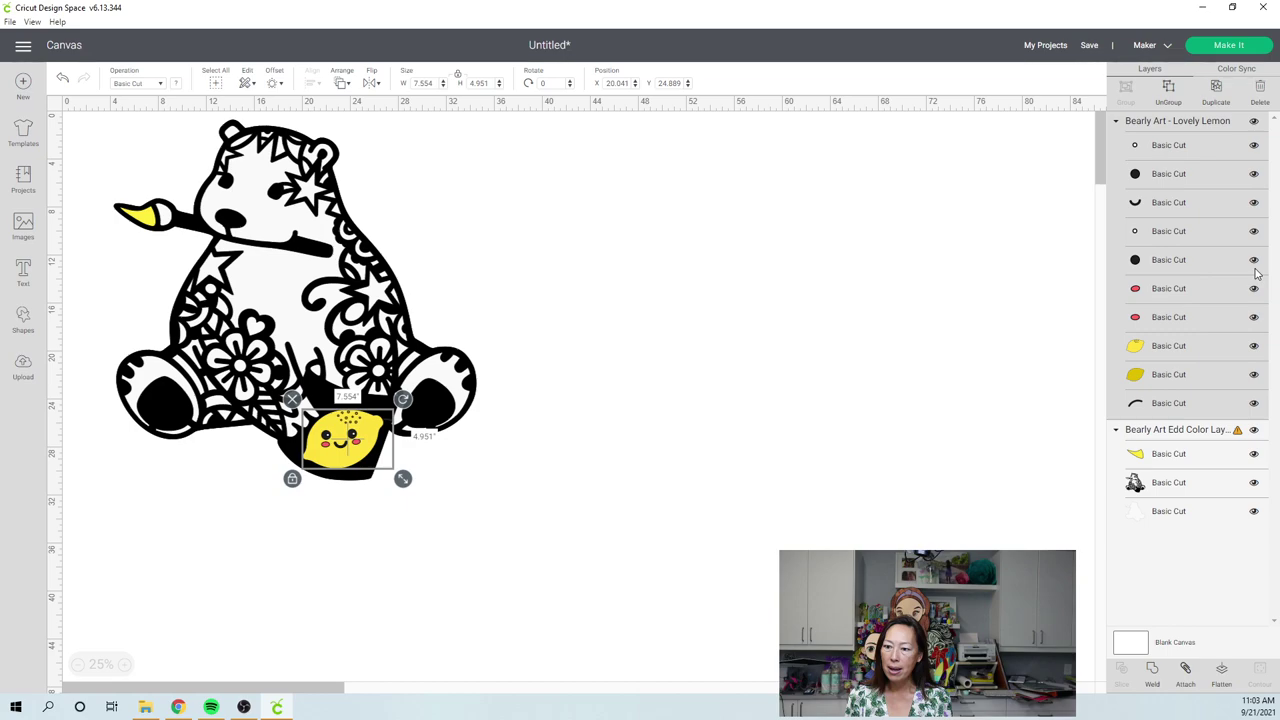
- Delete the lemon's eye, highlight, mouth, cheek, dark yellow and stem layers, keeping only the light yellow body
click(1170, 145)
key(Delete)
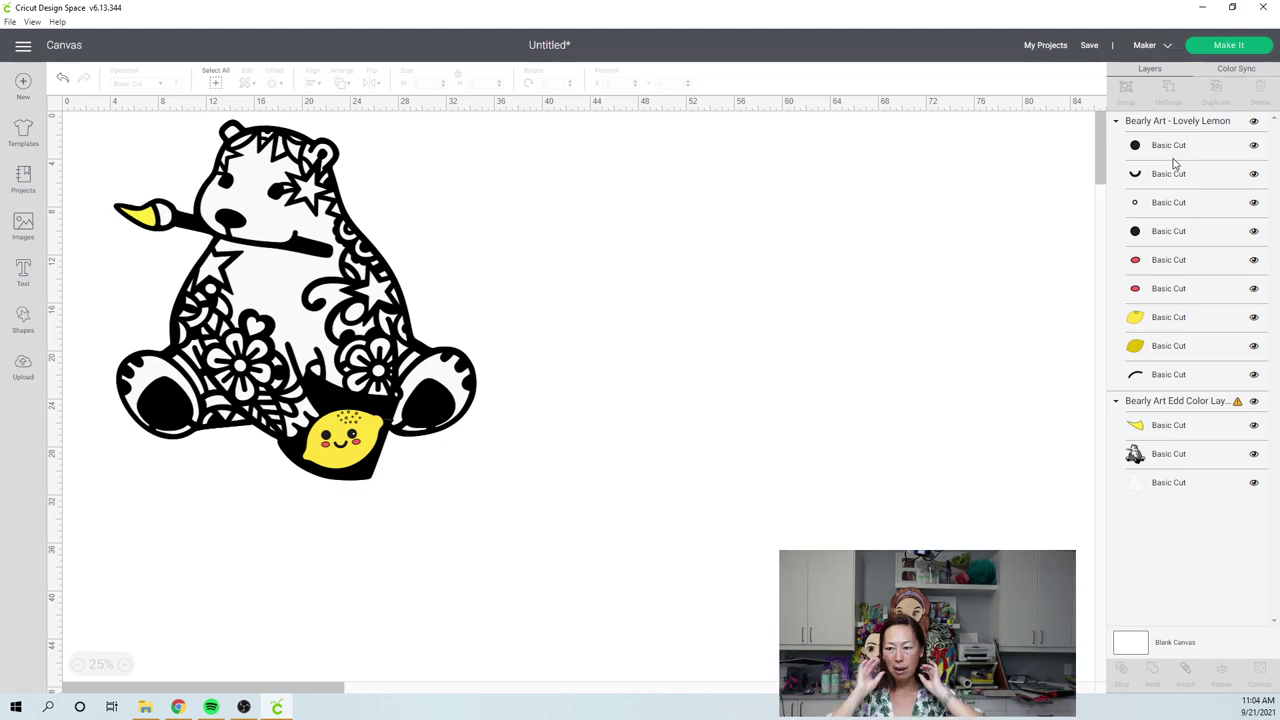
click(1183, 146)
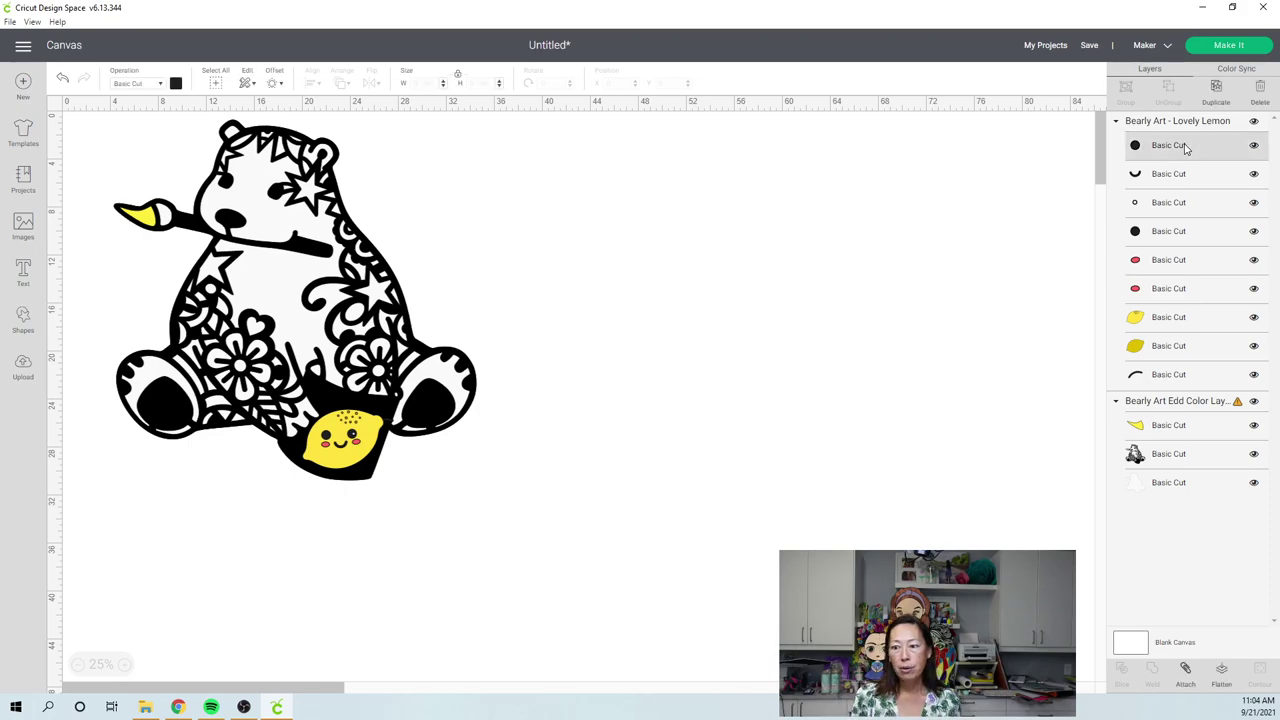
shift+click(1168, 174)
shift+click(1168, 203)
shift+click(1168, 231)
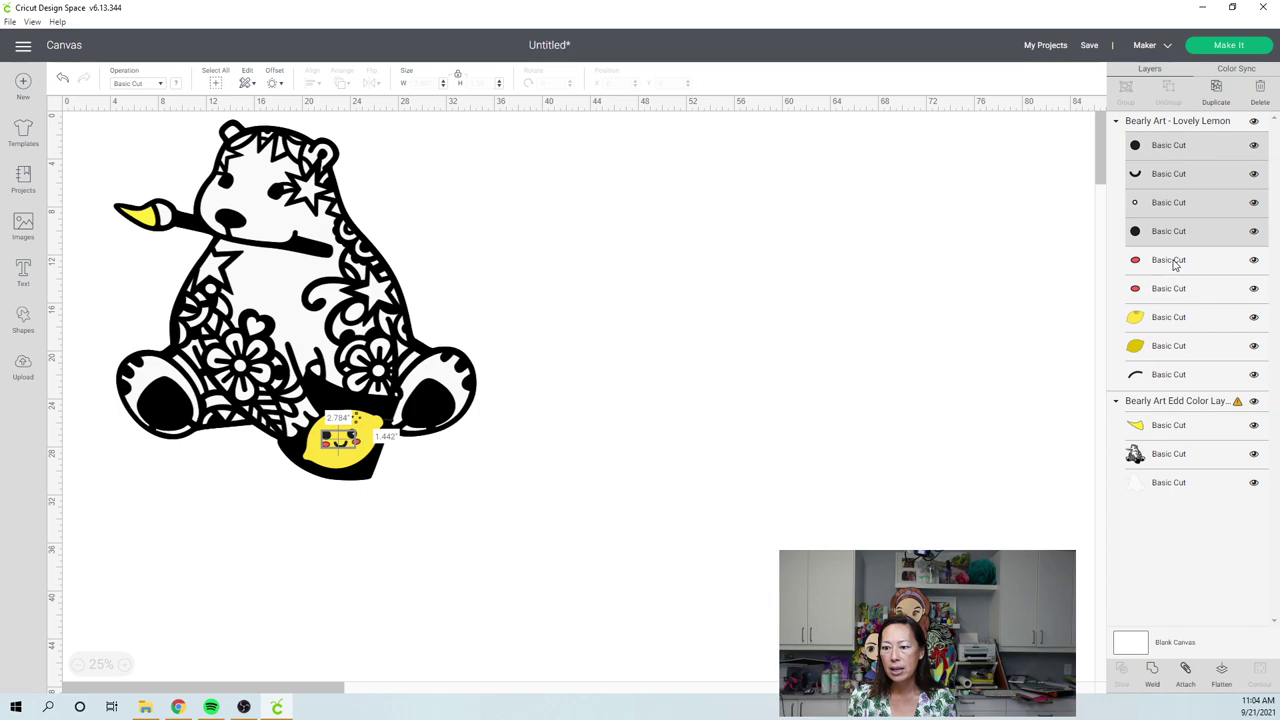
shift+click(1175, 262)
shift+click(1170, 288)
shift+click(1168, 346)
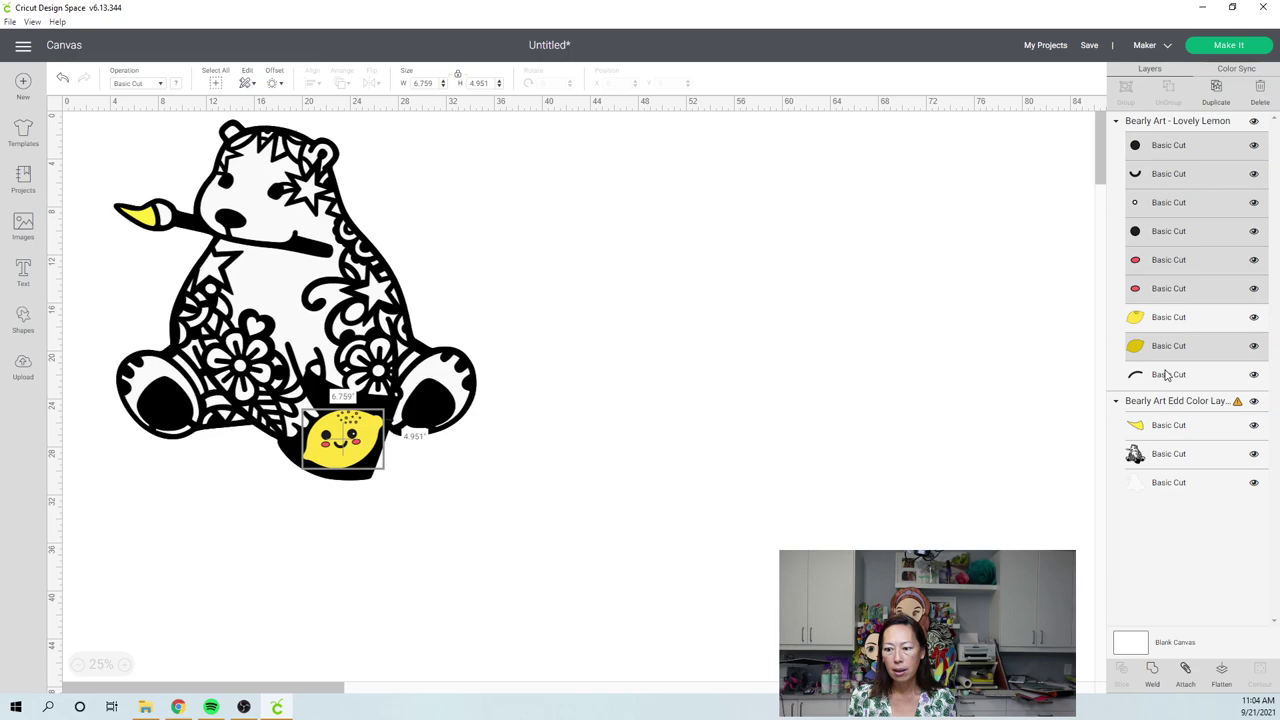
key(Delete)
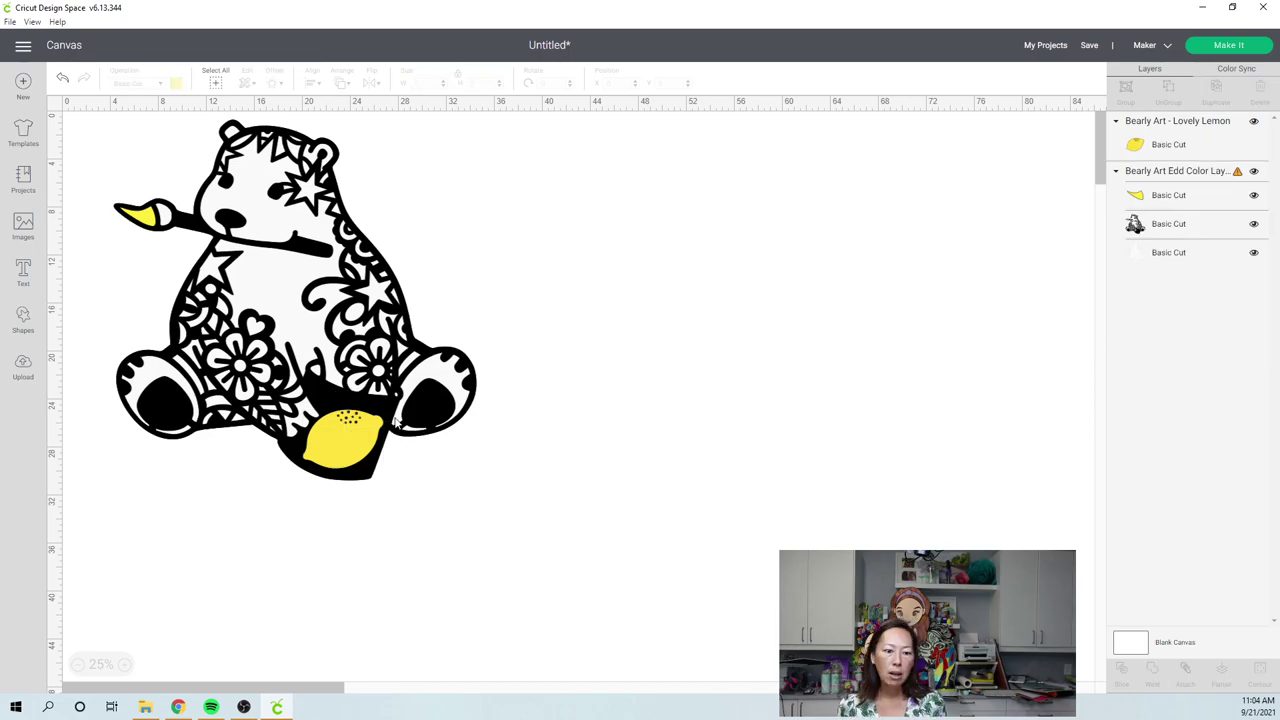
- Hide all contours of the yellow lemon to fill its small dot cutouts
click(360, 435)
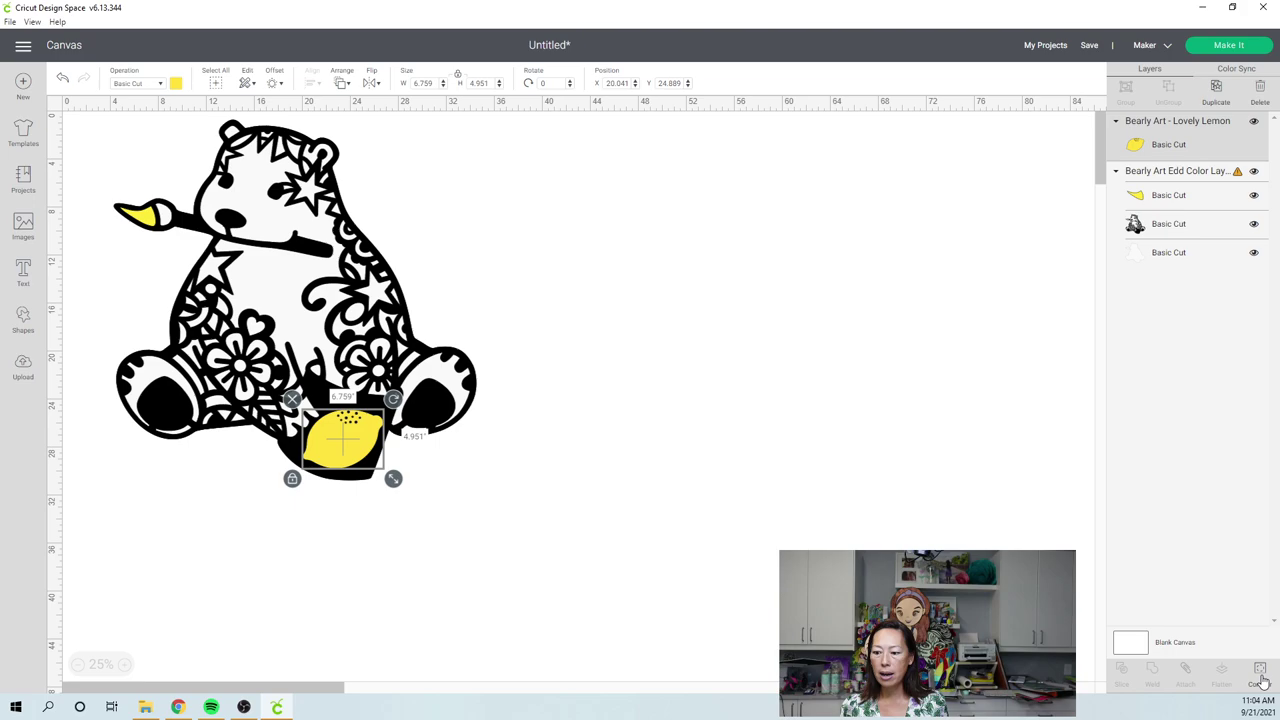
click(1260, 676)
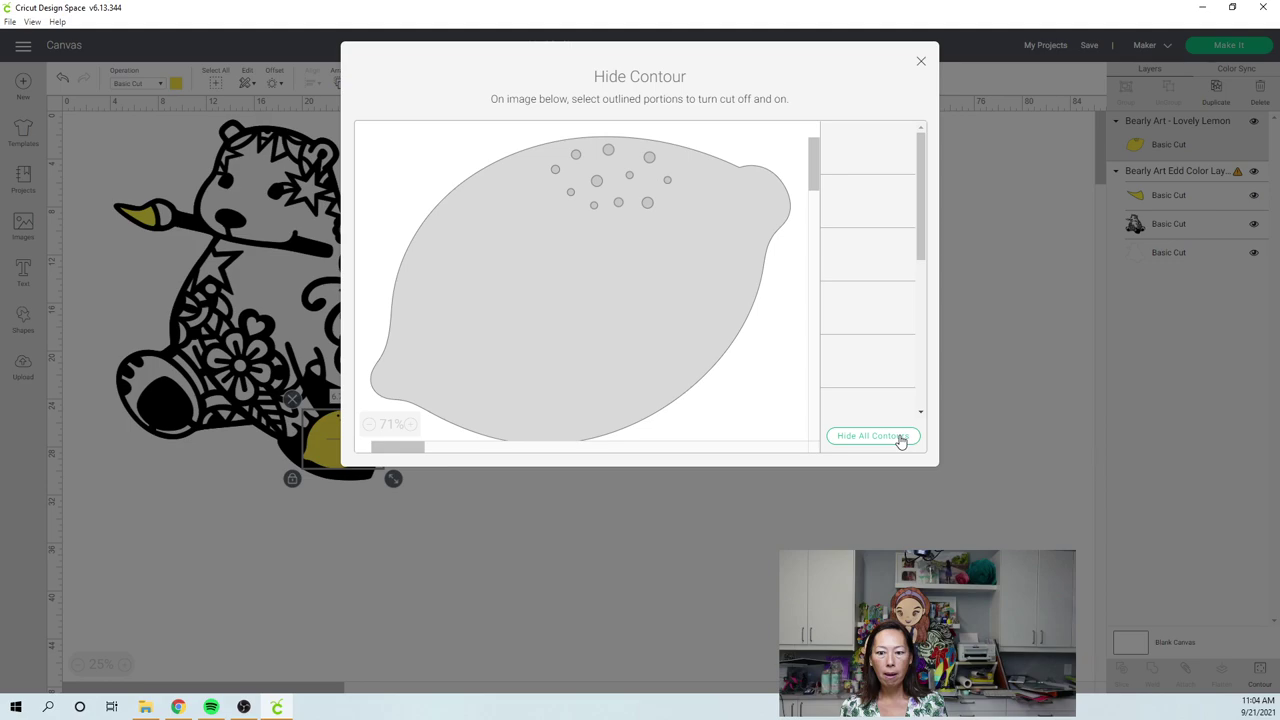
click(872, 436)
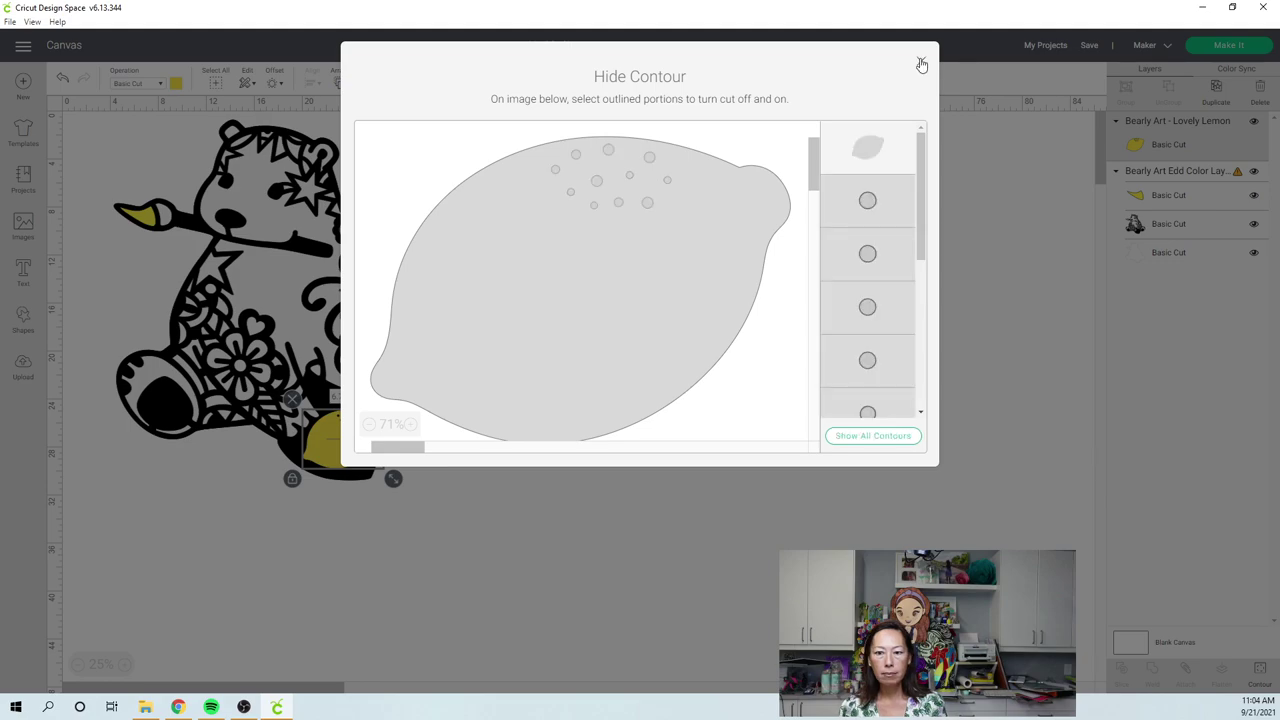
click(921, 65)
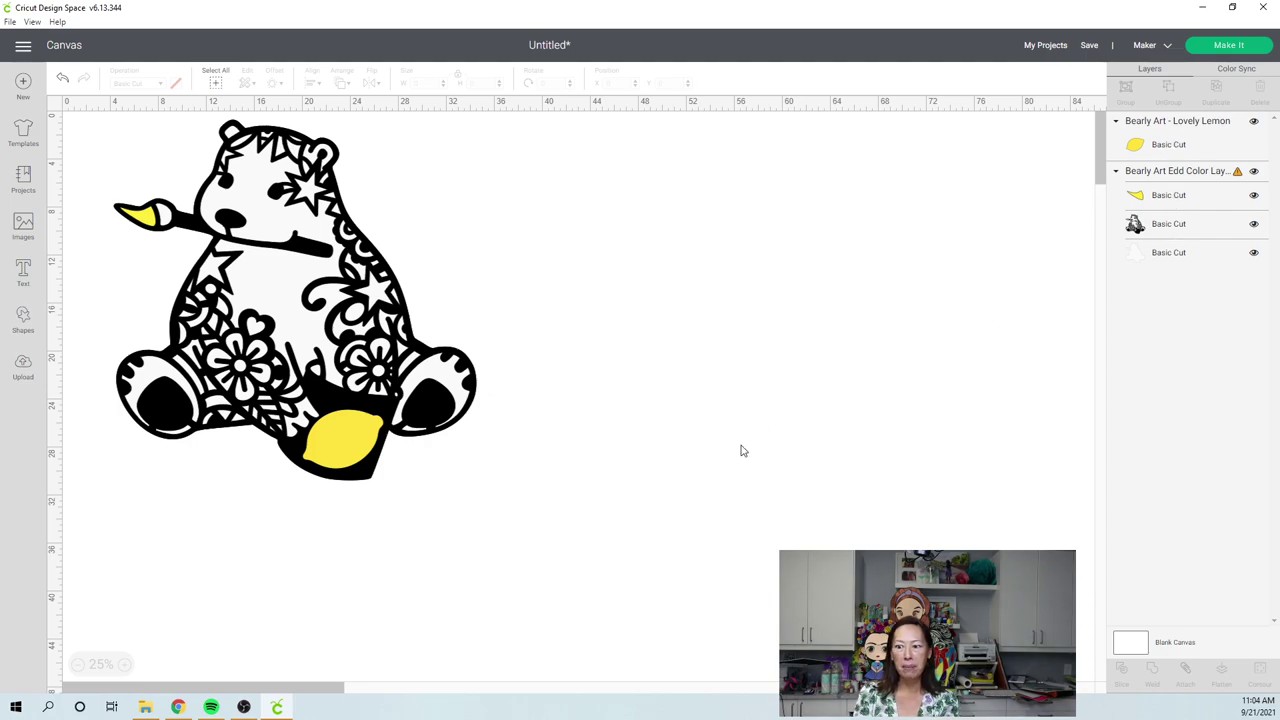
- Move the bear and the lemon about 4 inches right and 1 inch down, keeping the lemon on the pot
click(358, 292)
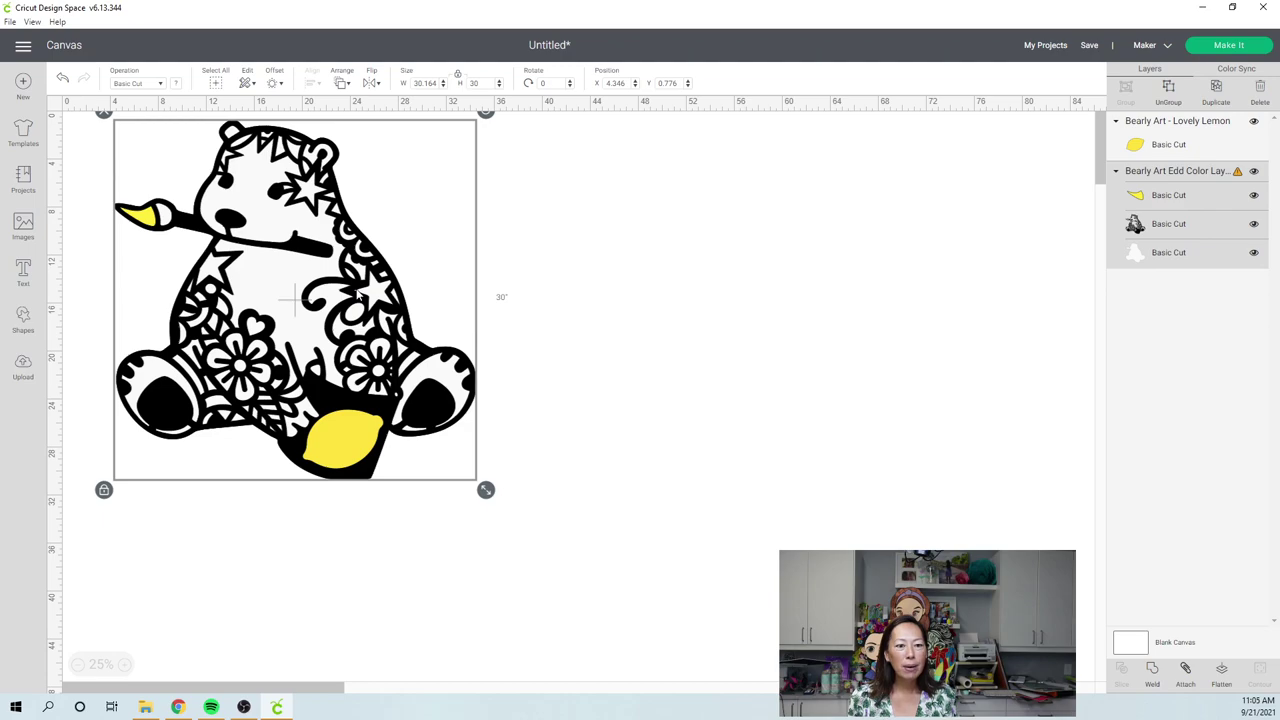
drag(358, 292, 409, 308)
drag(364, 438, 409, 457)
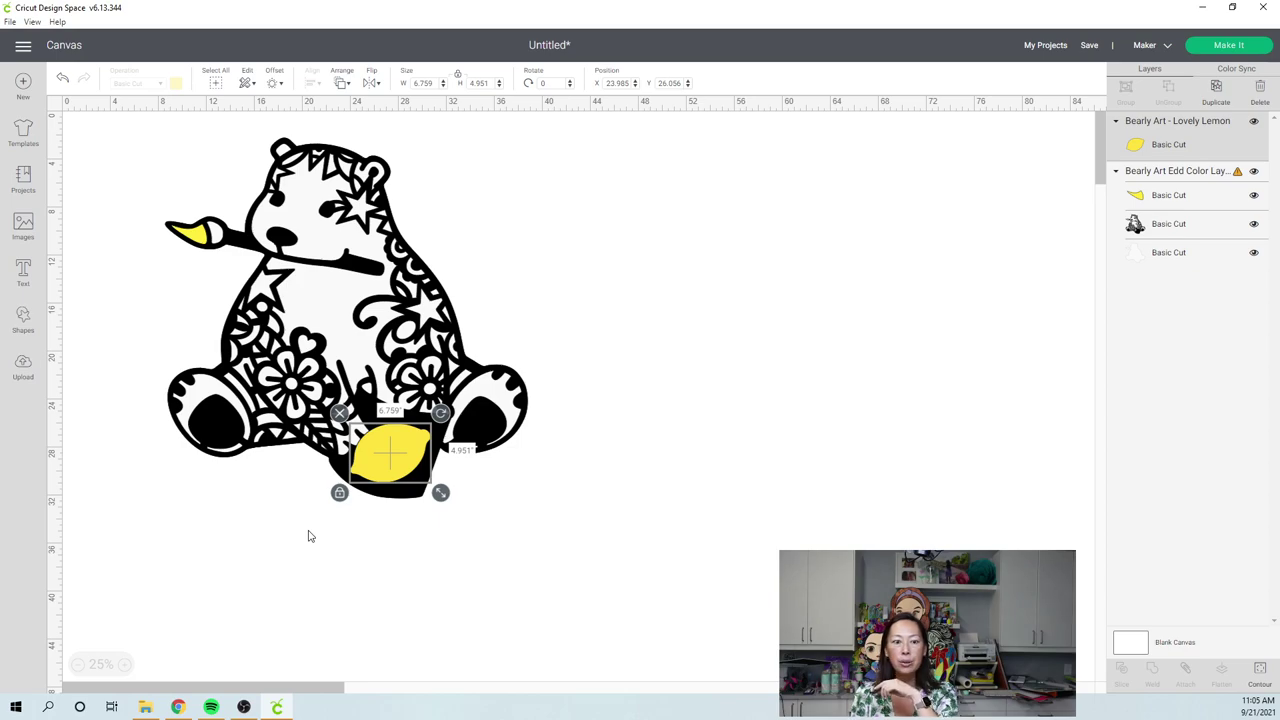
- Find the 3X3 11 Inch Squares grid among all uploaded images and add it to the canvas
click(27, 370)
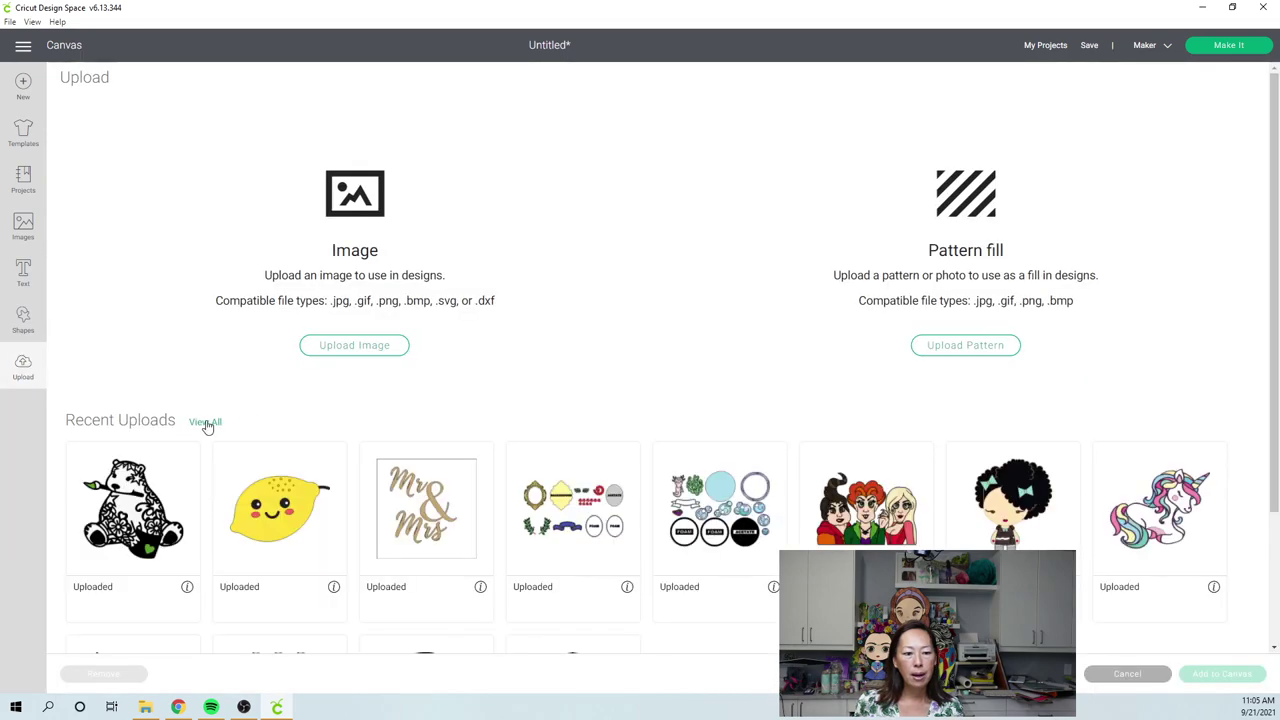
click(240, 430)
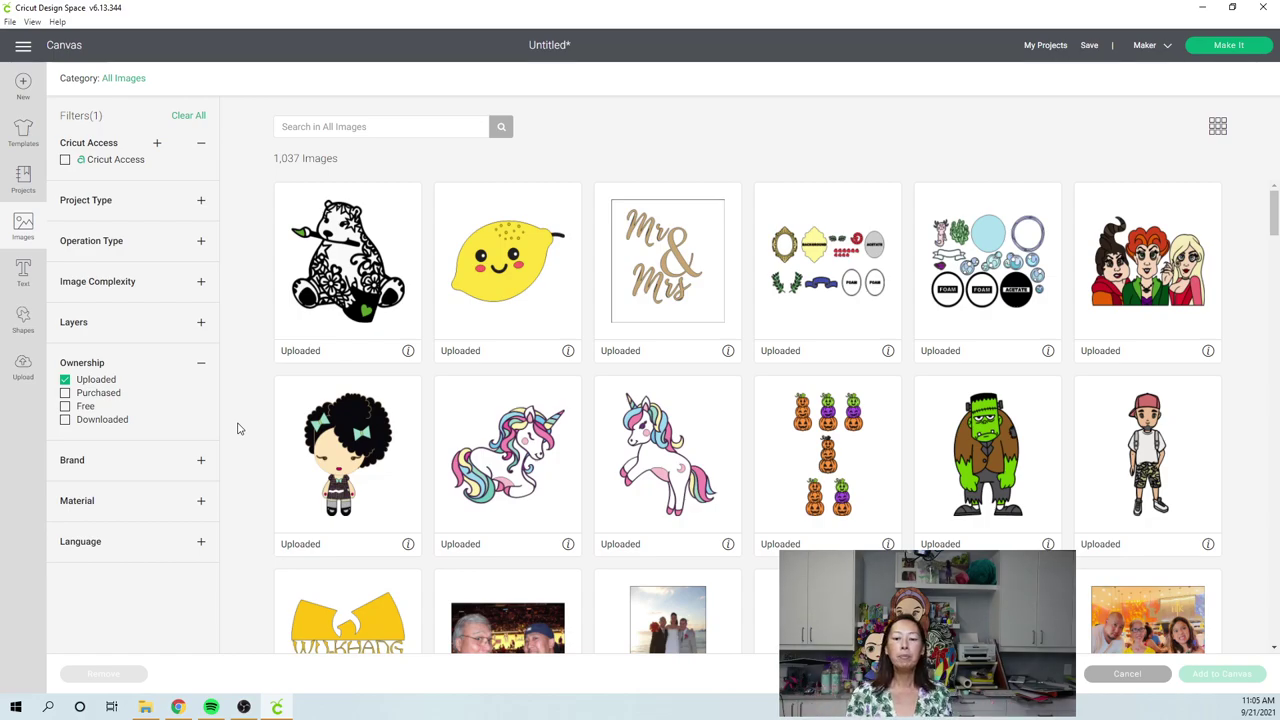
scroll(245, 465, down, 3)
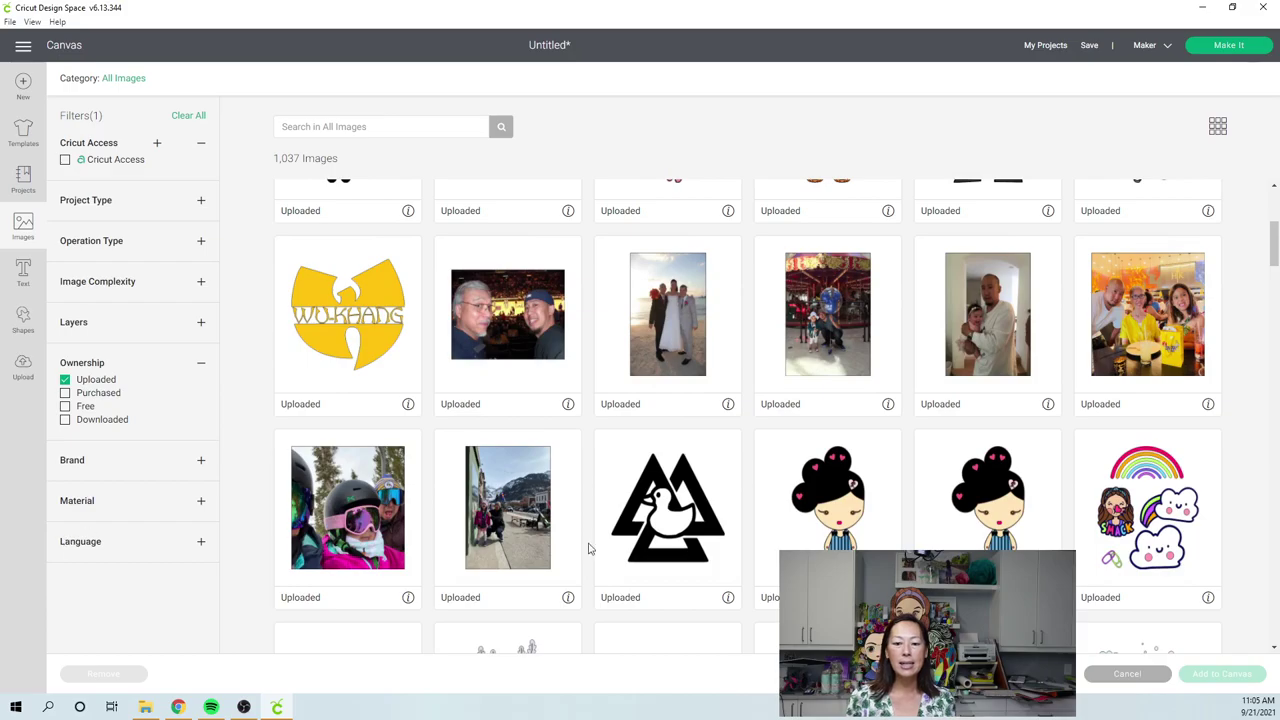
scroll(698, 532, down, 9)
scroll(698, 532, down, 10)
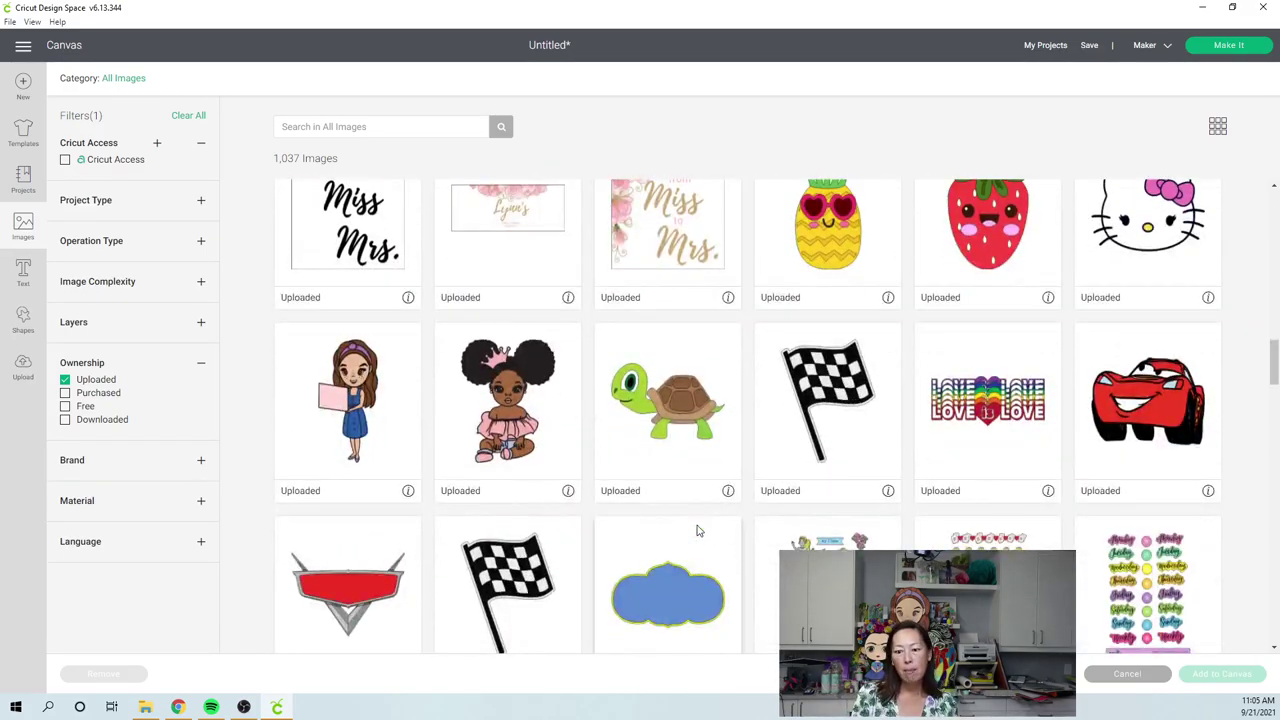
scroll(698, 532, down, 6)
scroll(920, 516, down, 3)
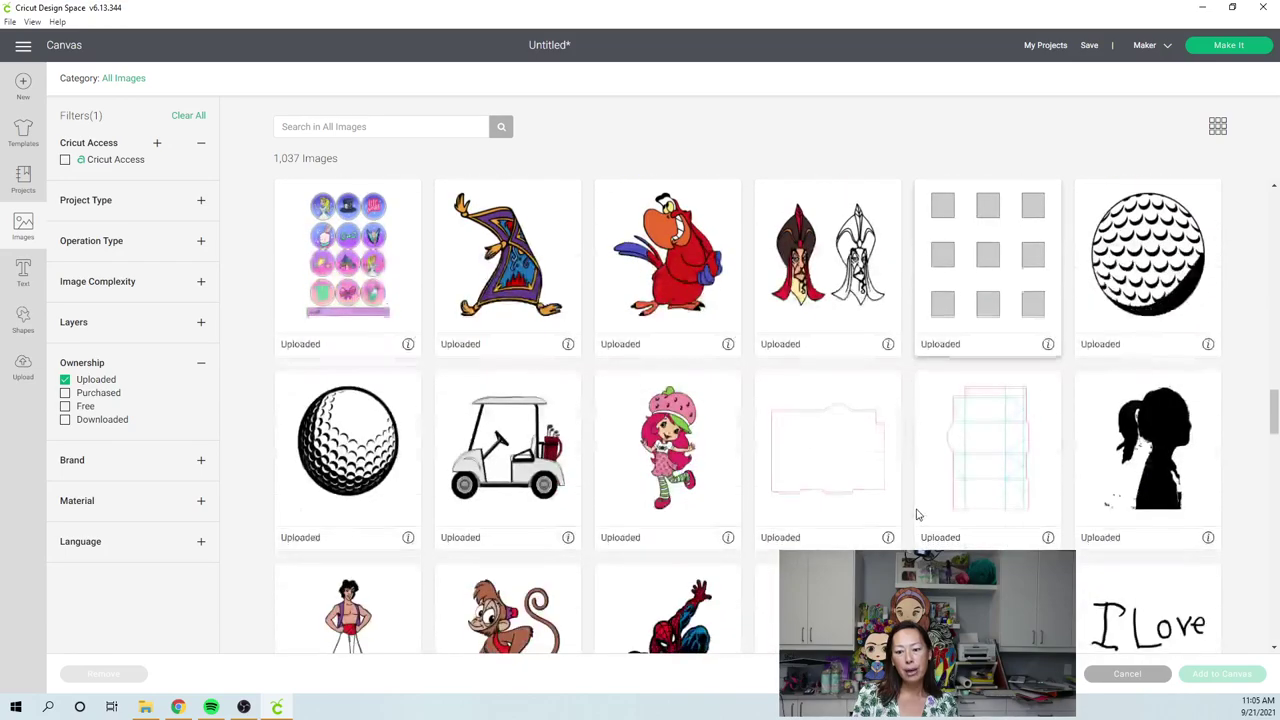
click(995, 304)
scroll(650, 535, down, 4)
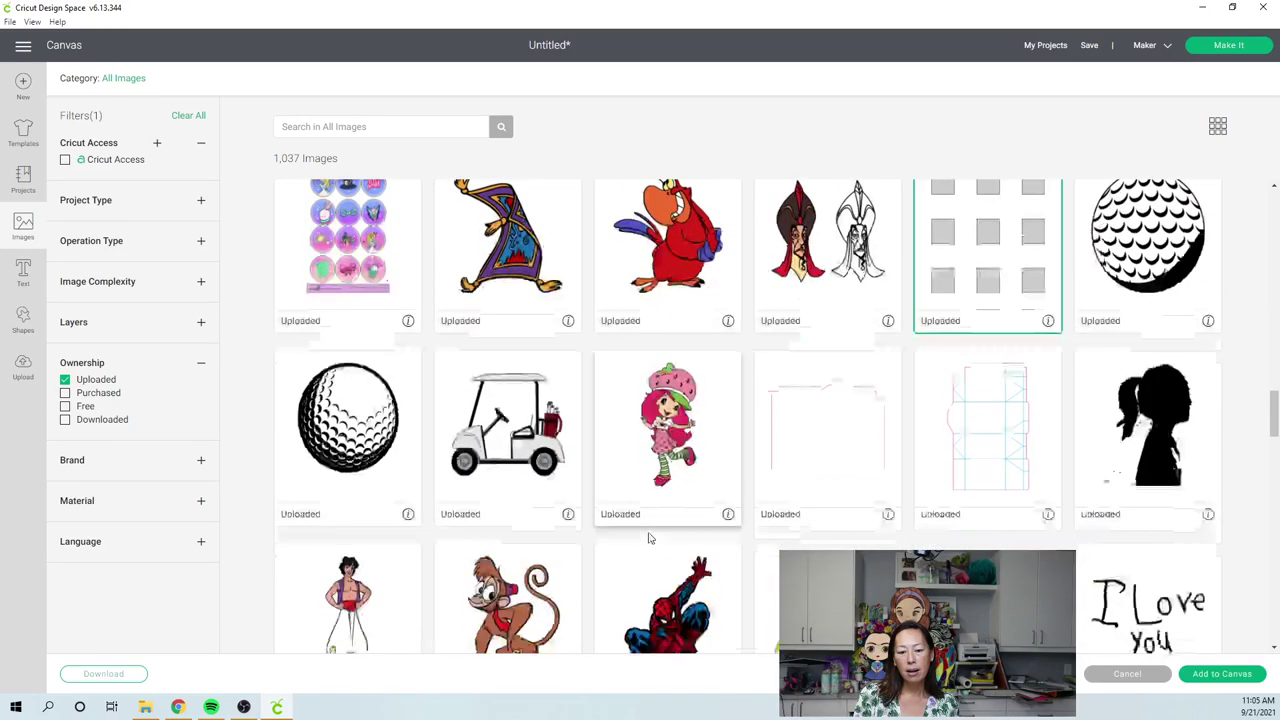
click(1158, 592)
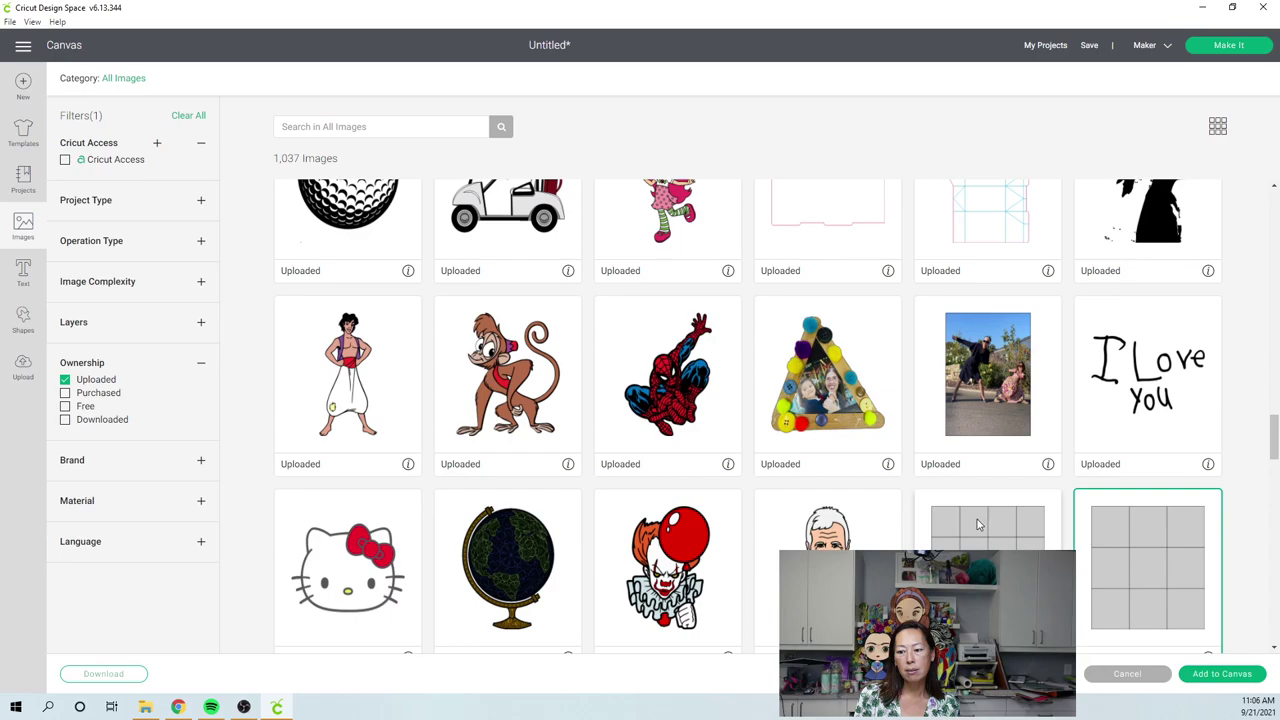
scroll(950, 480, up, 4)
scroll(1100, 605, down, 6)
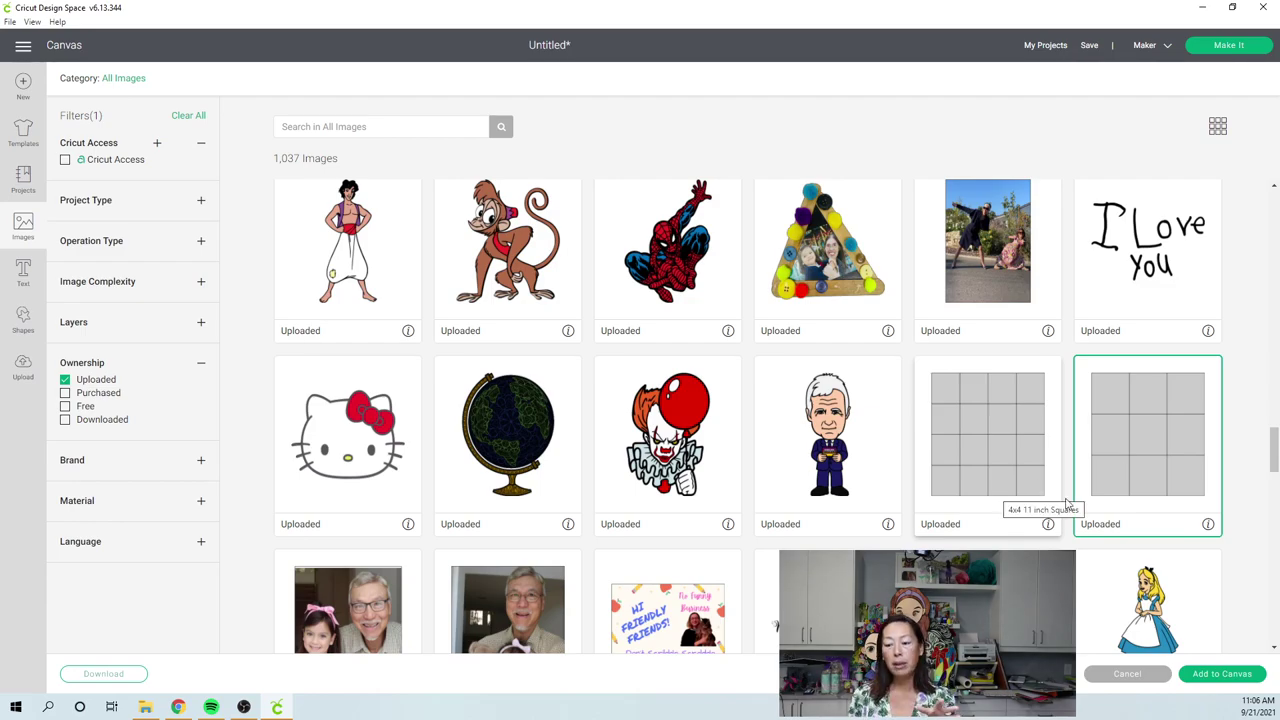
click(1226, 675)
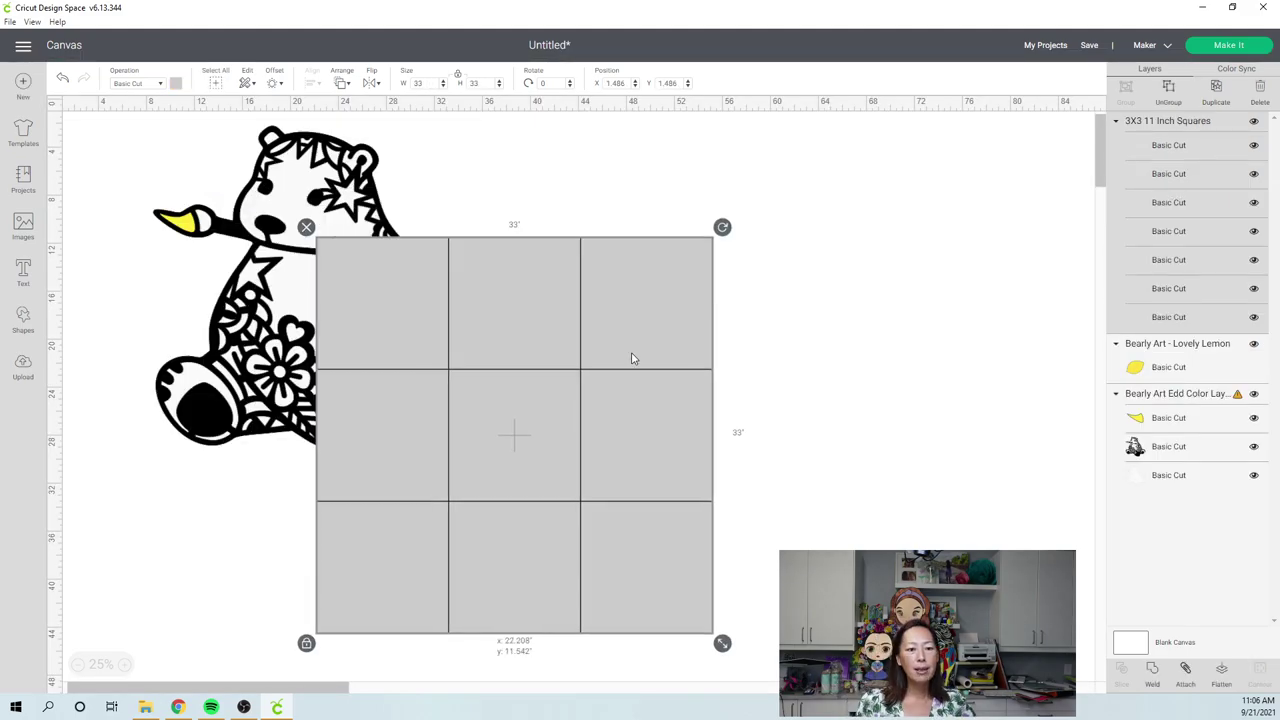
- Move the 33-inch square grid over the bear and set its position to X 6, Y 2
drag(632, 358, 443, 240)
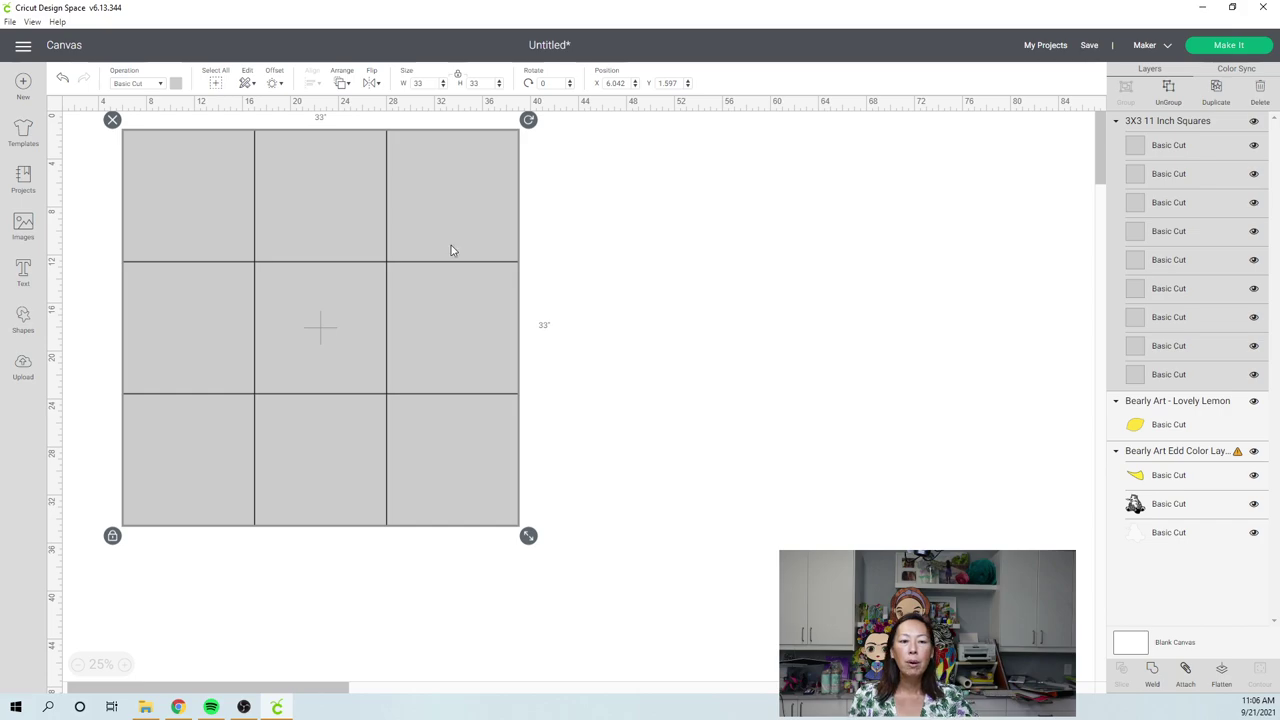
key(Escape)
click(174, 153)
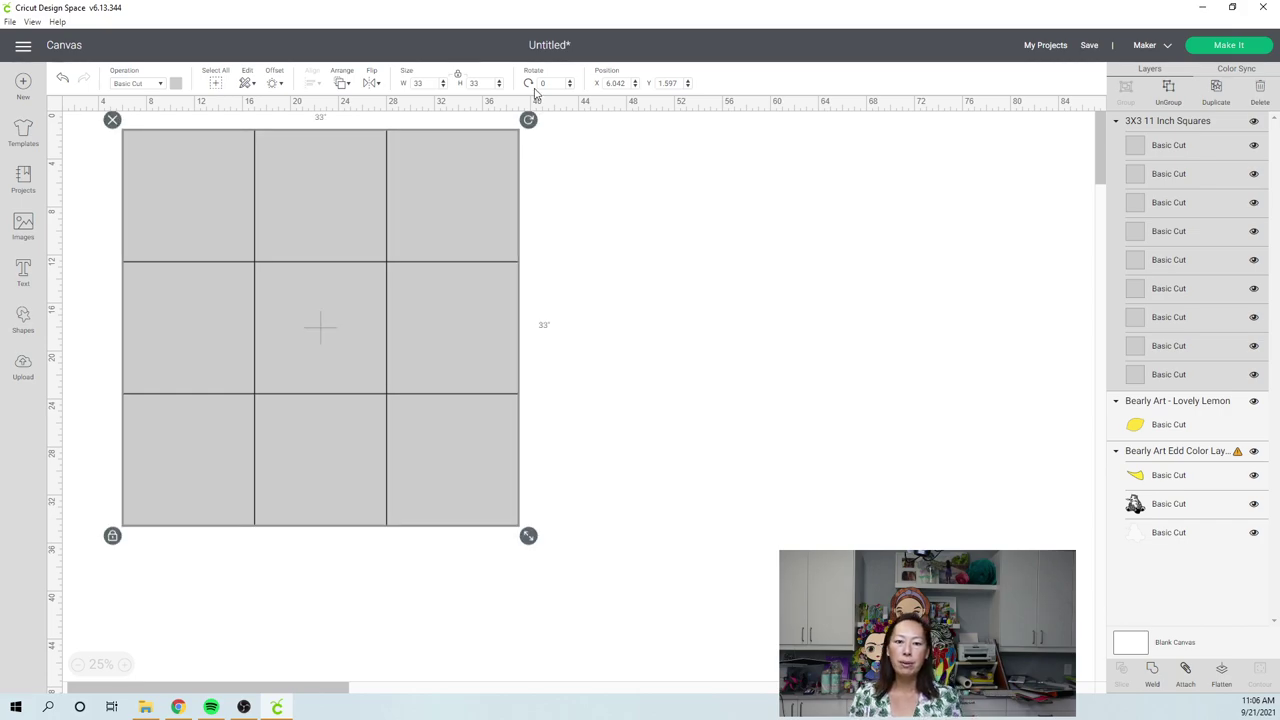
click(621, 82)
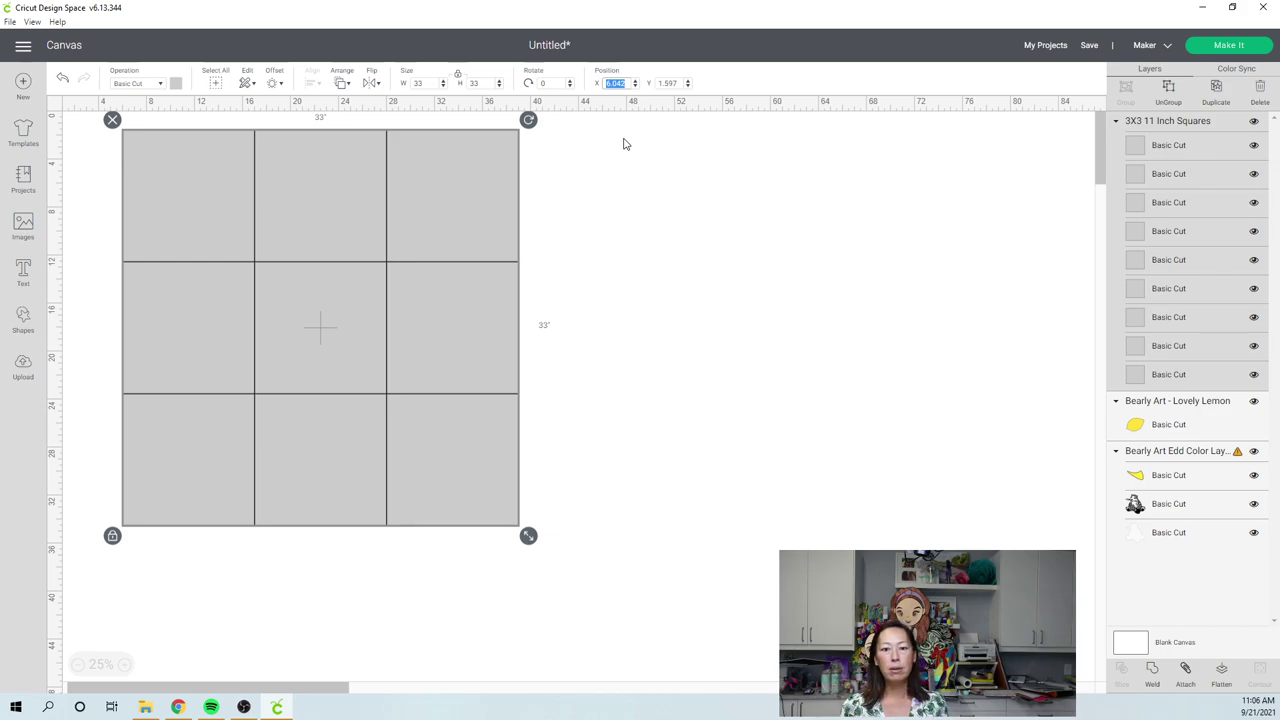
text(6)
key(Tab)
text(2)
key(Return)
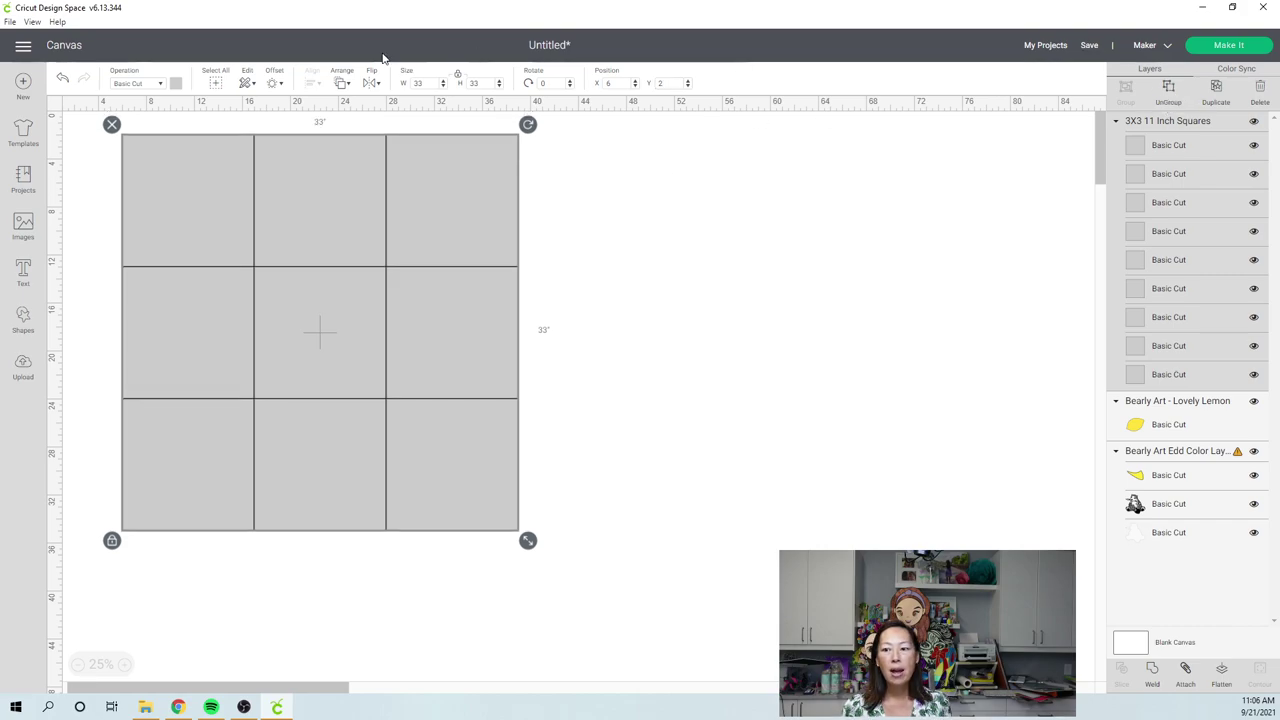
- Send the square grid to the back behind the bear and lemon, and ungroup it into individual 11-inch squares
click(341, 84)
click(352, 104)
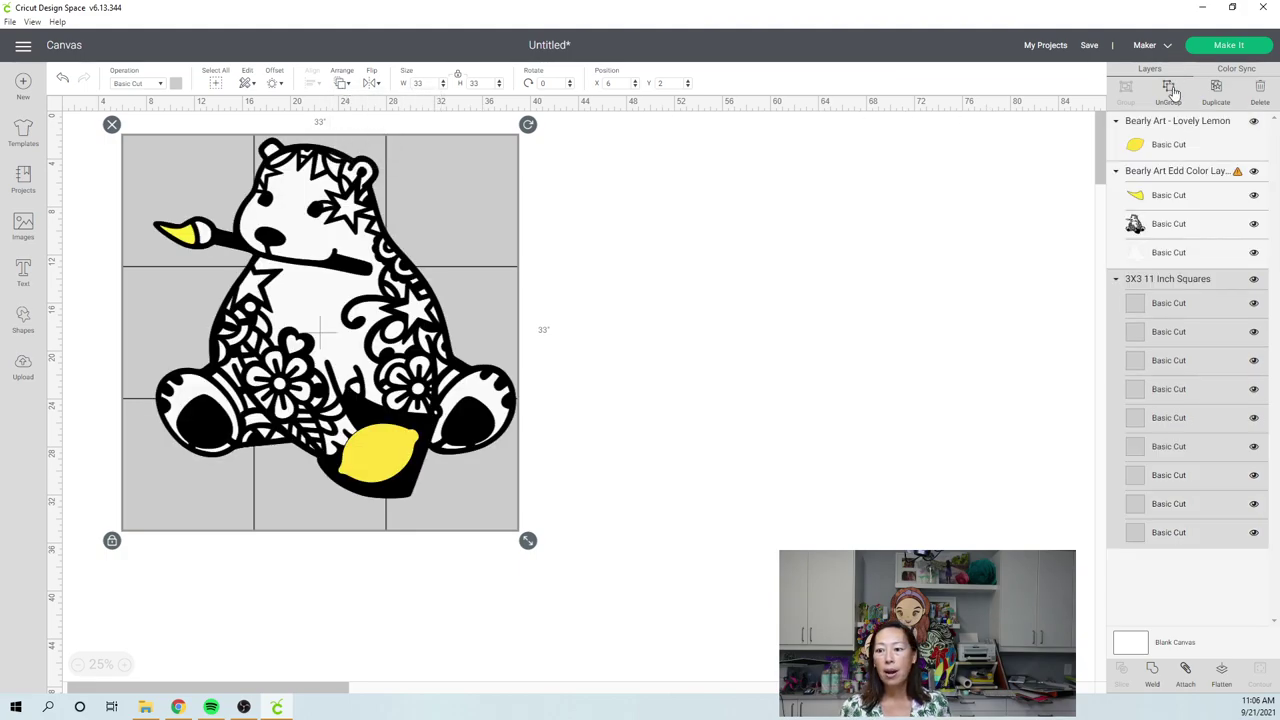
key(ctrl+shift+g)
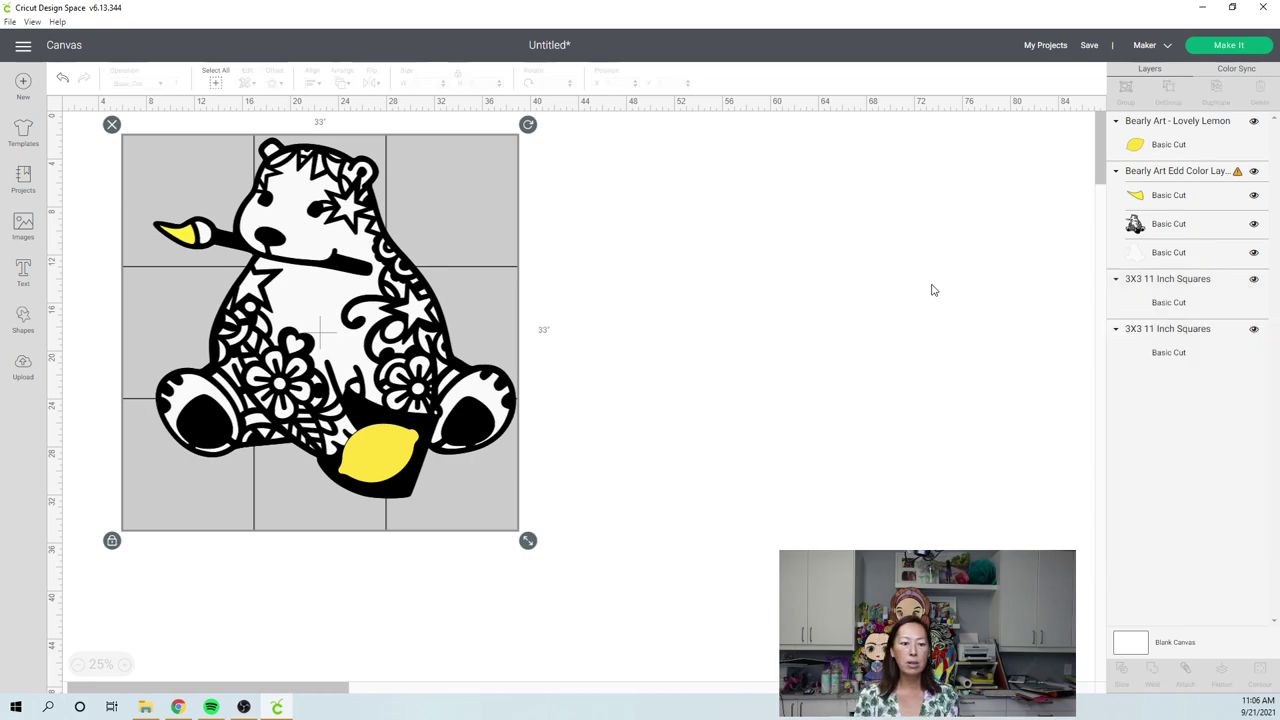
click(930, 290)
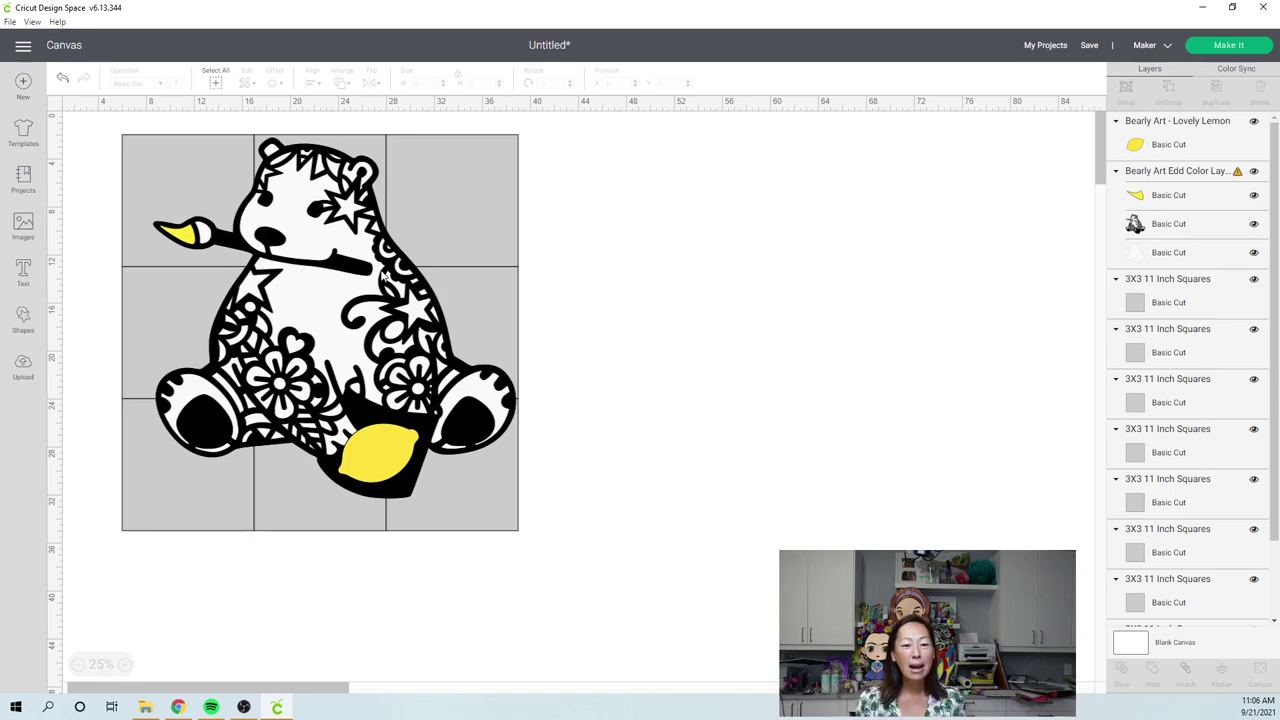
- Shift the bear slightly down on the grid and rotate it counterclockwise to about 349.7 degrees
drag(389, 278, 387, 288)
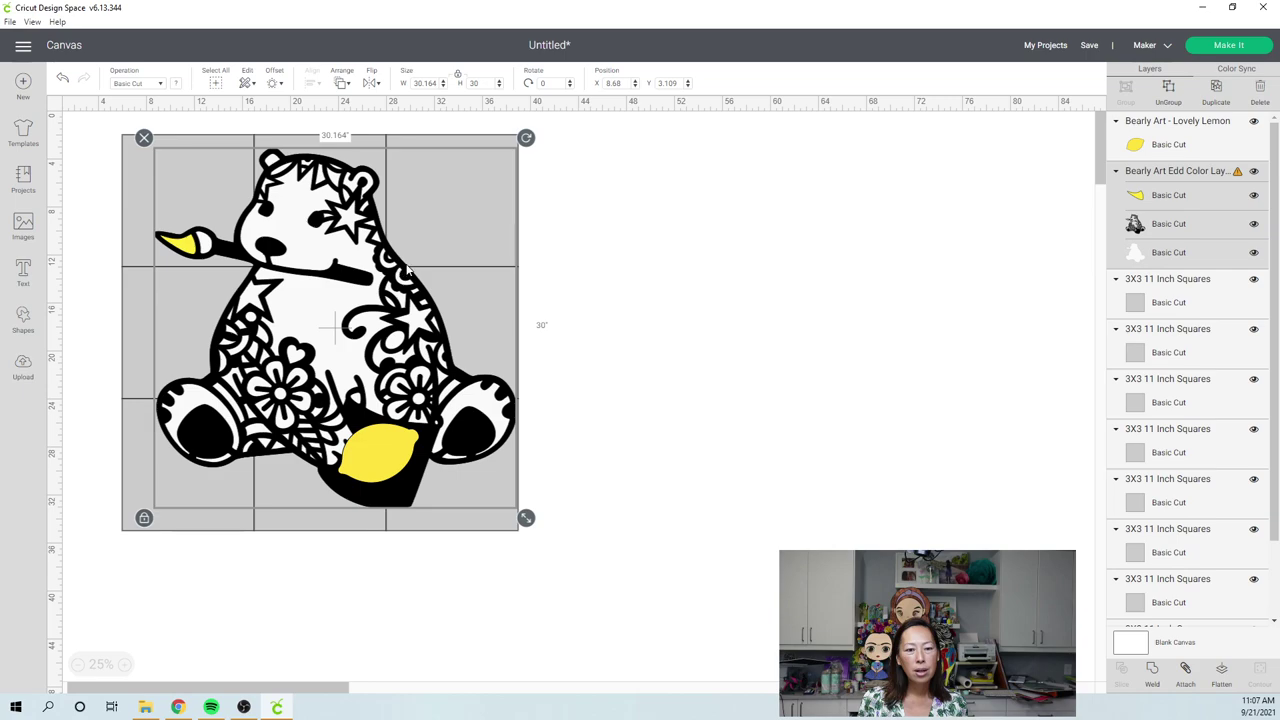
click(350, 273)
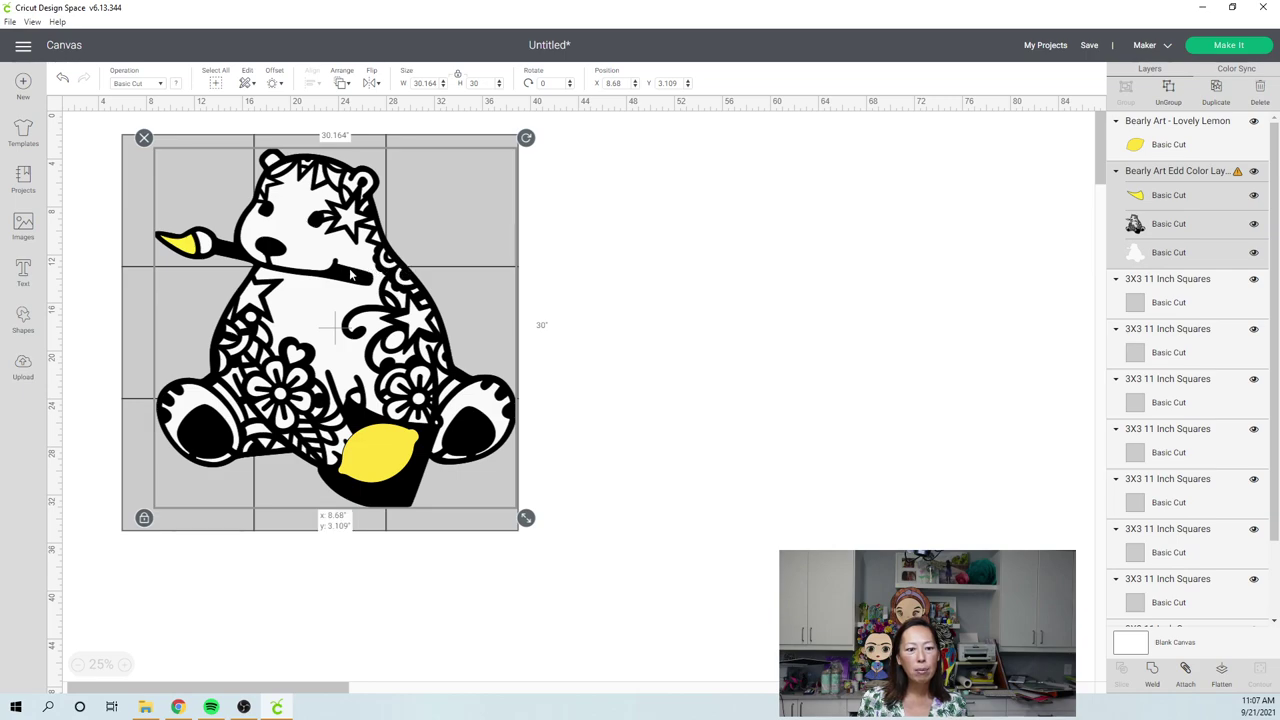
drag(350, 273, 350, 276)
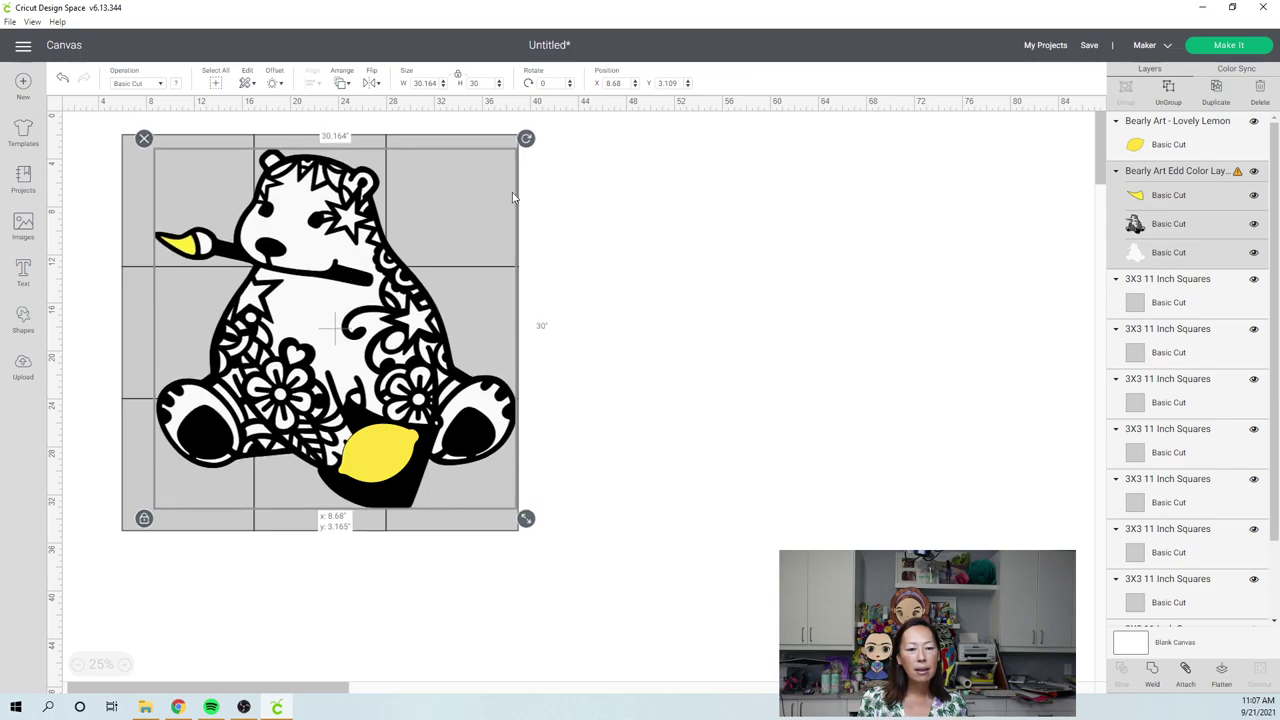
drag(523, 145, 484, 121)
drag(408, 334, 404, 328)
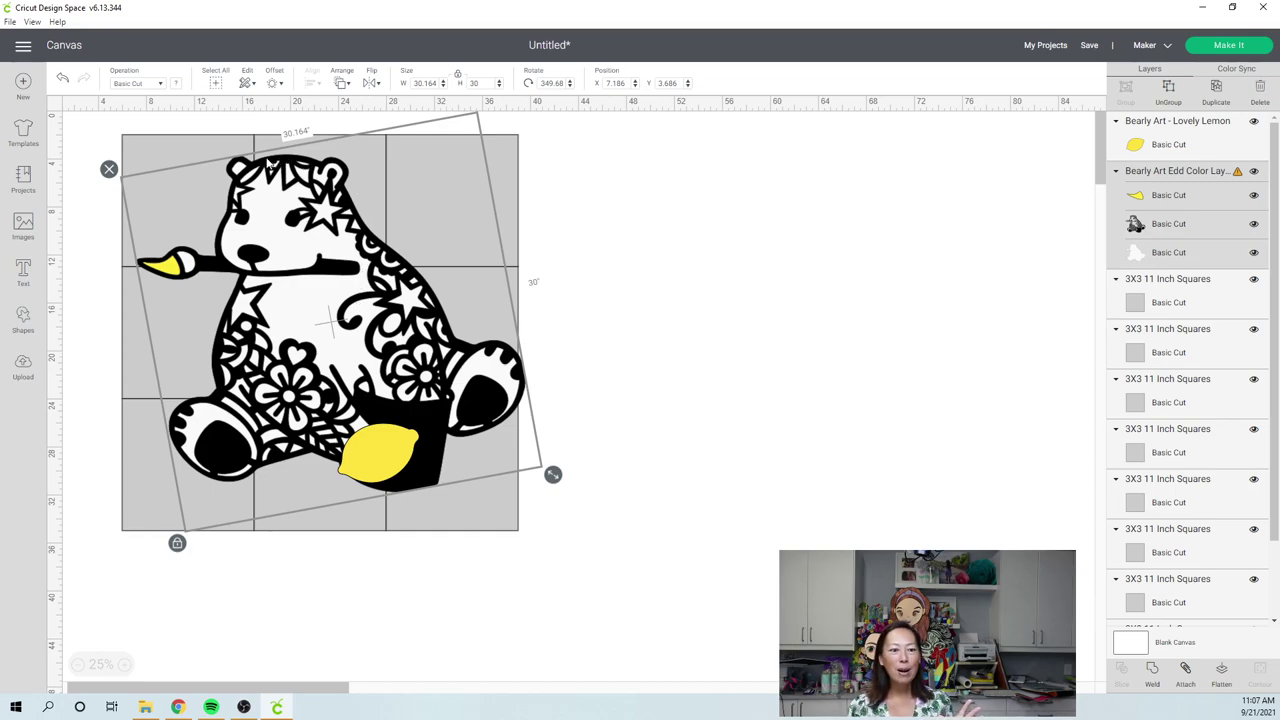
- Move the tilted bear to the right and slightly up, to about X 10.1, Y 3.4
drag(370, 289, 398, 290)
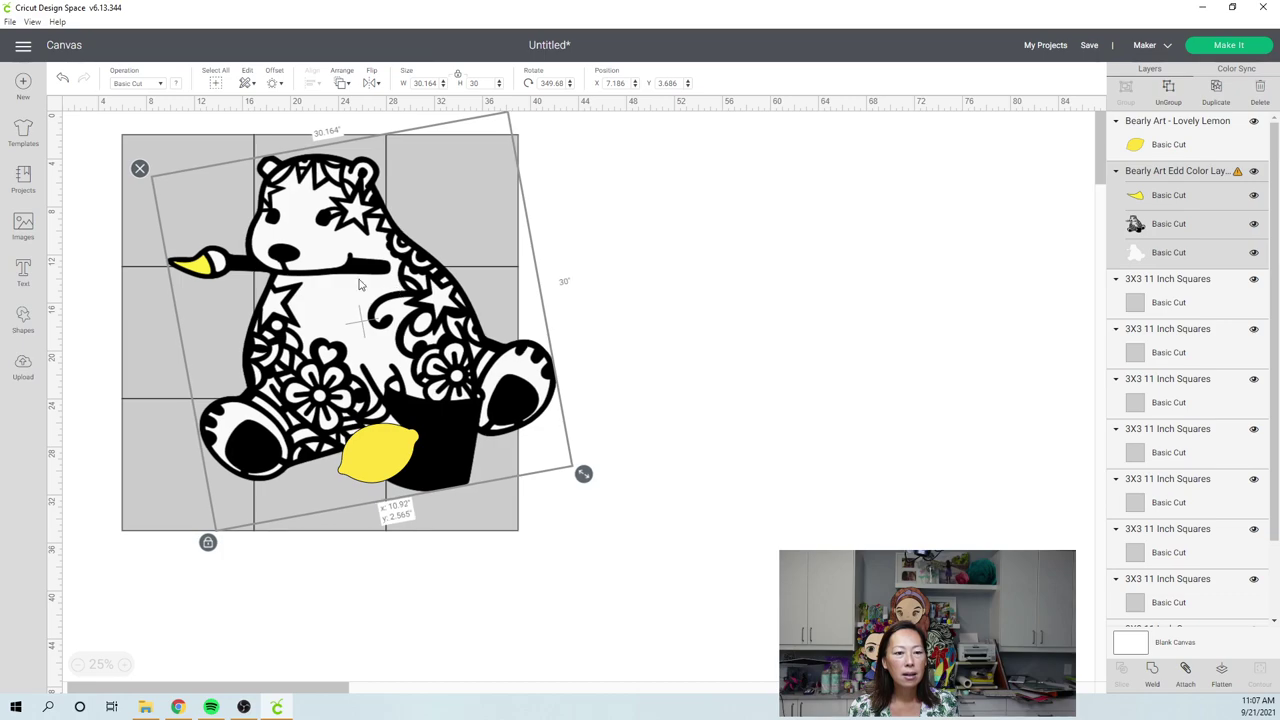
click(261, 237)
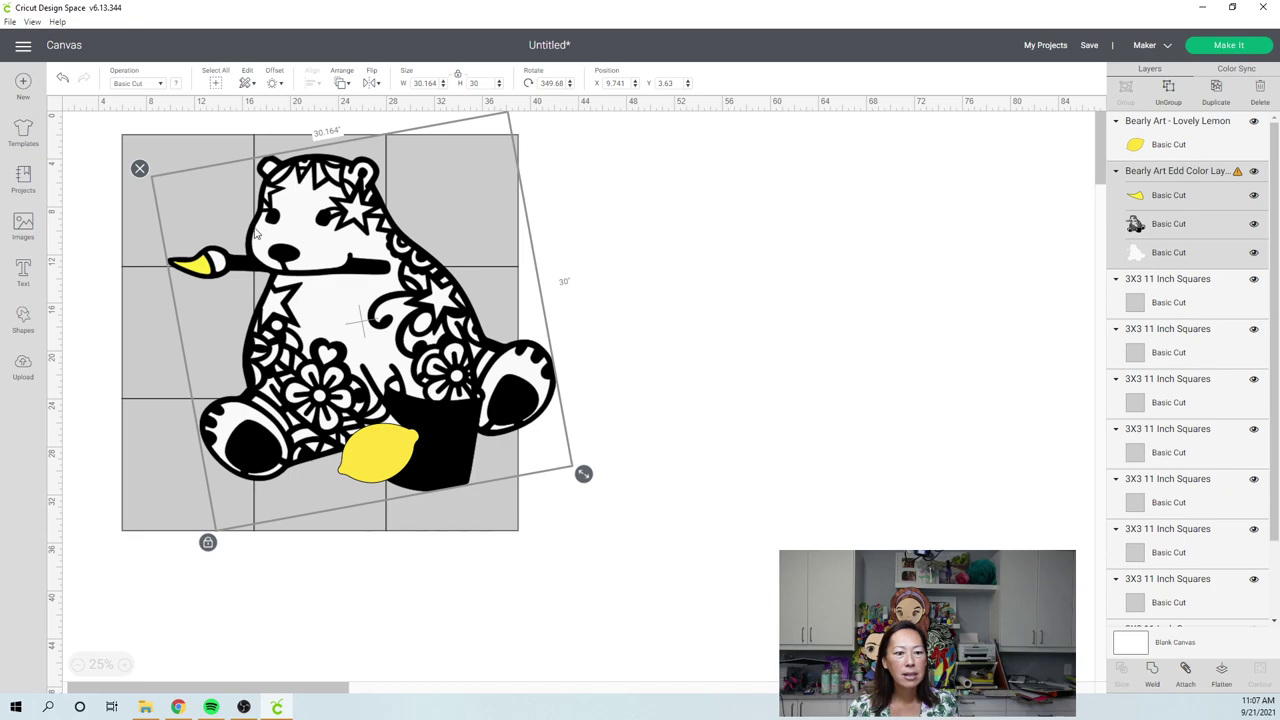
drag(262, 246, 265, 248)
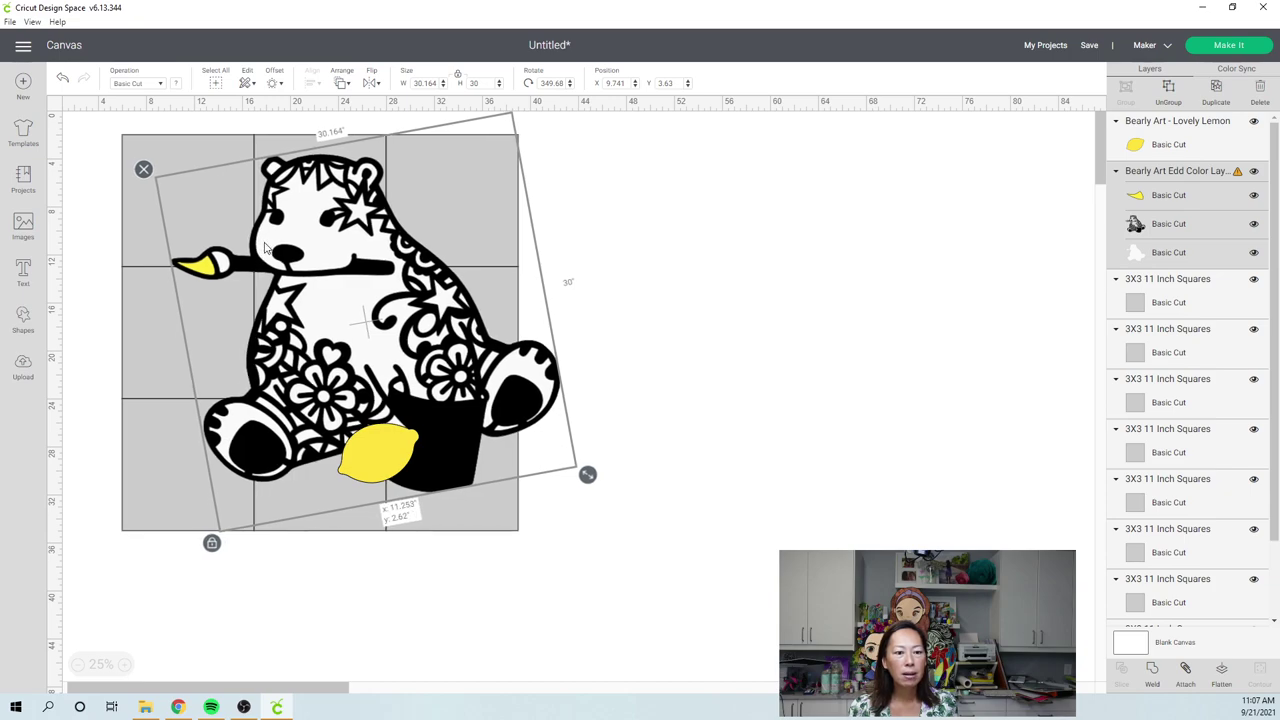
click(257, 245)
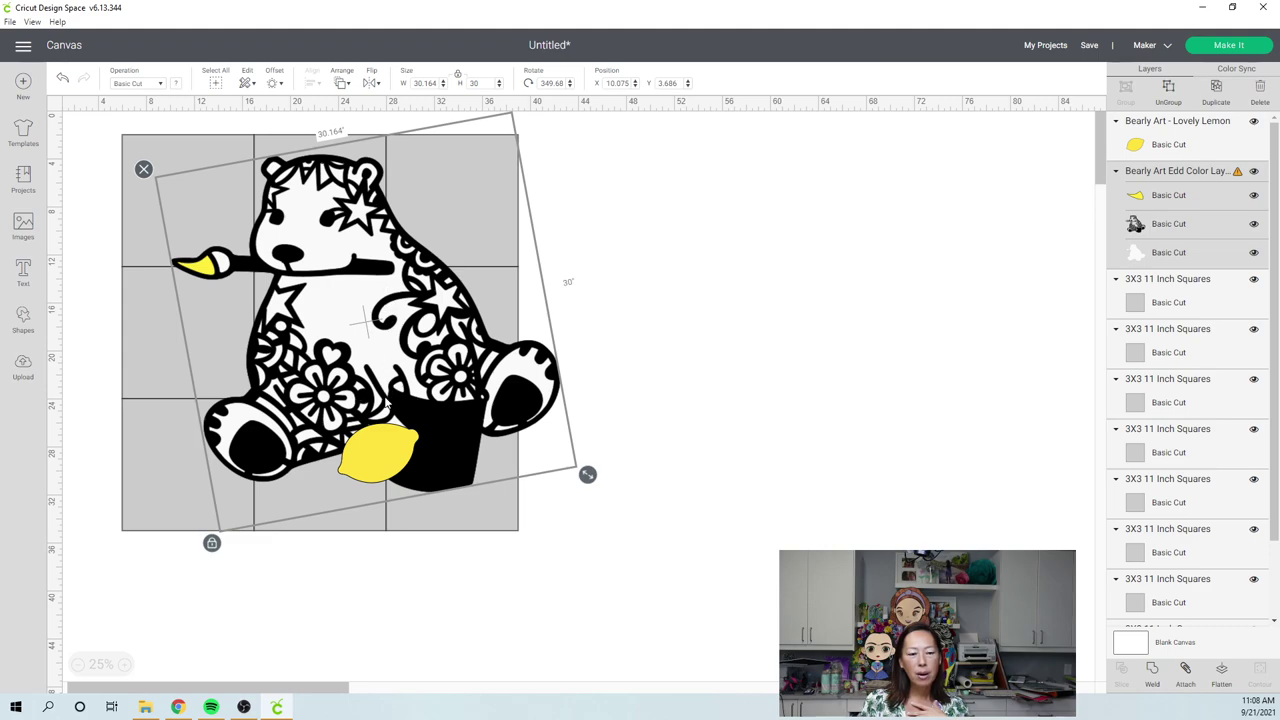
key(Up)
key(Up)
key(Up)
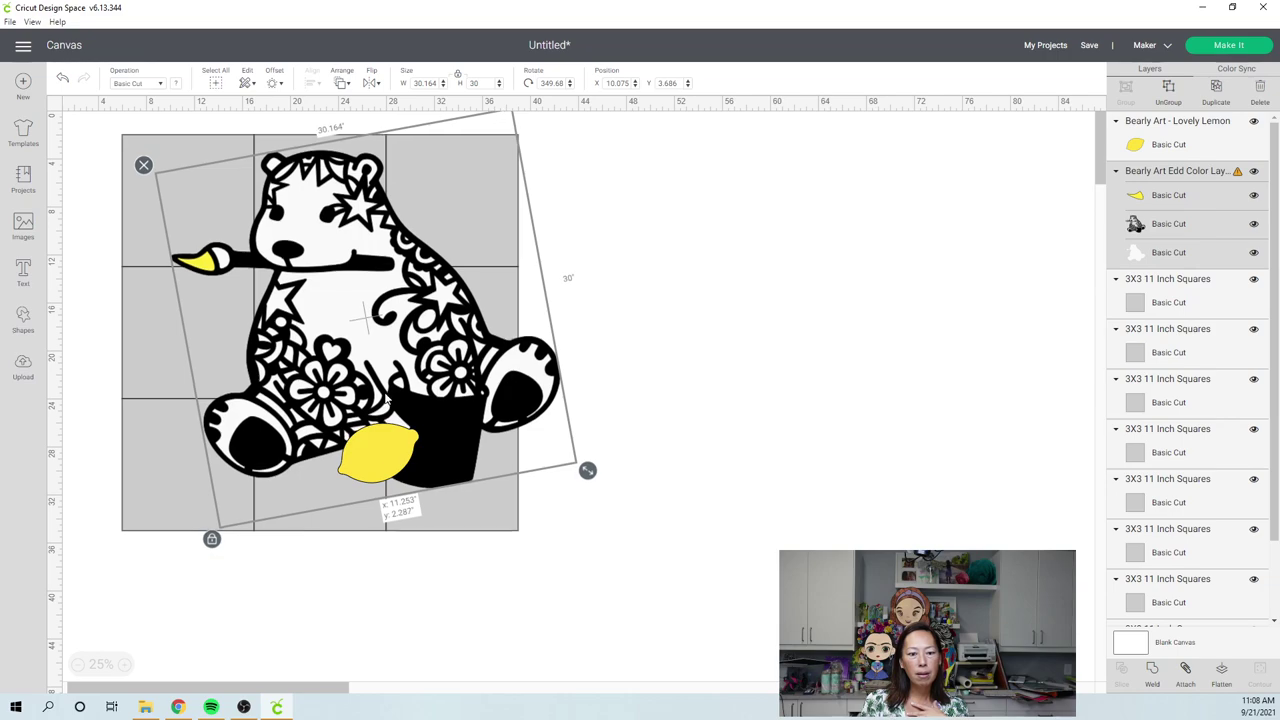
key(Up)
key(Up)
key(Up)
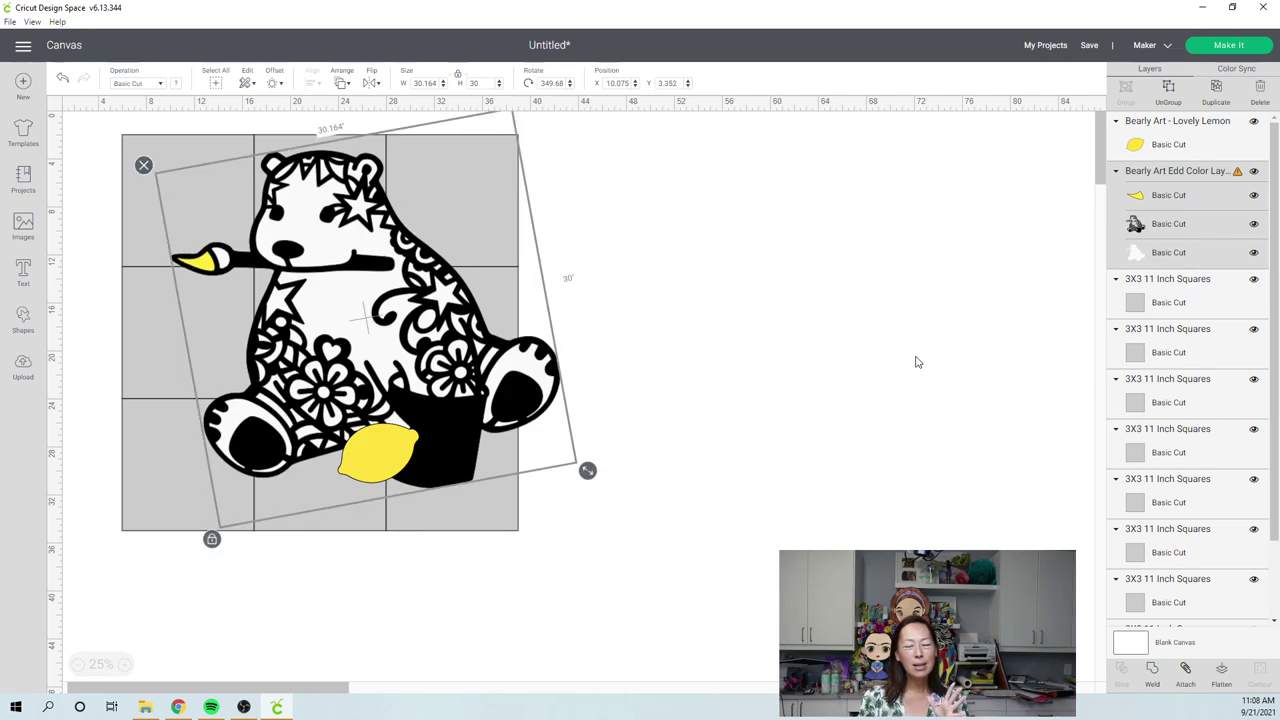
click(950, 330)
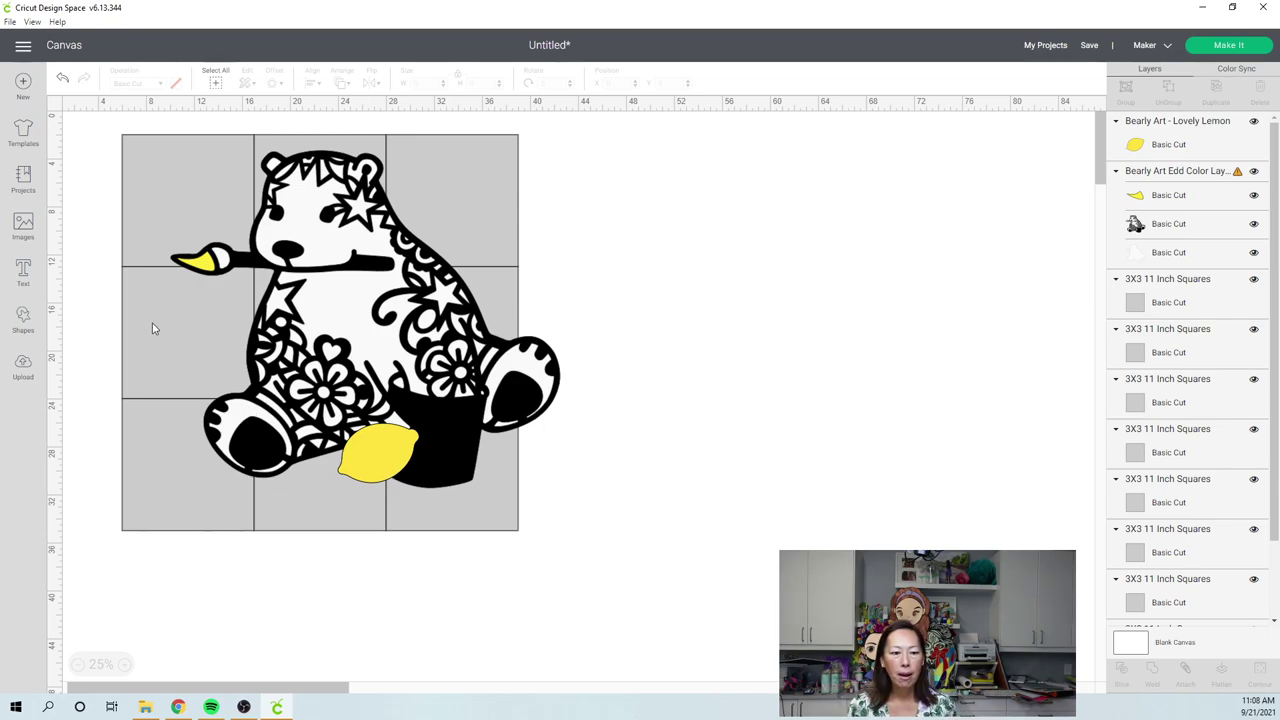
- Move the bear and the lemon off the grid into the empty canvas area on its right
click(480, 175)
click(575, 190)
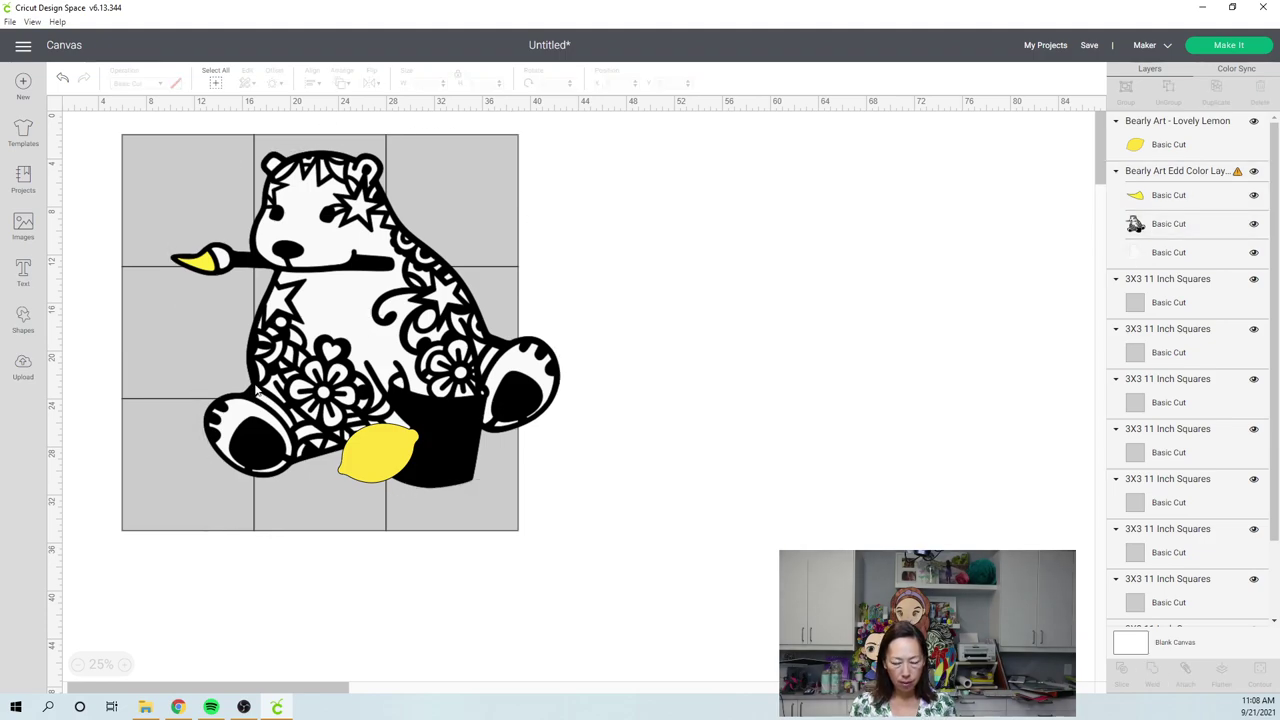
drag(445, 246, 891, 259)
click(560, 440)
drag(403, 456, 1067, 191)
- Copy the grid's rightmost column of three squares and place the copy at X 39, Y 2 as a fourth column
drag(534, 583, 446, 220)
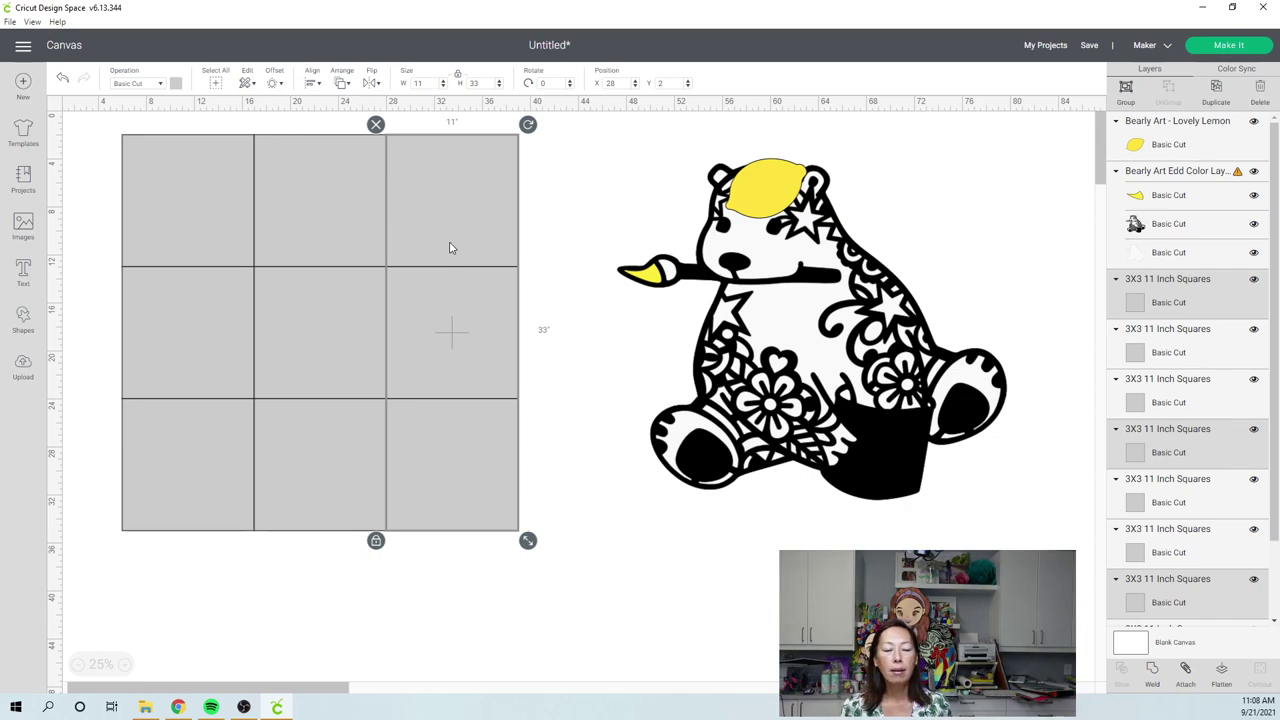
key(ctrl+c)
key(ctrl+v)
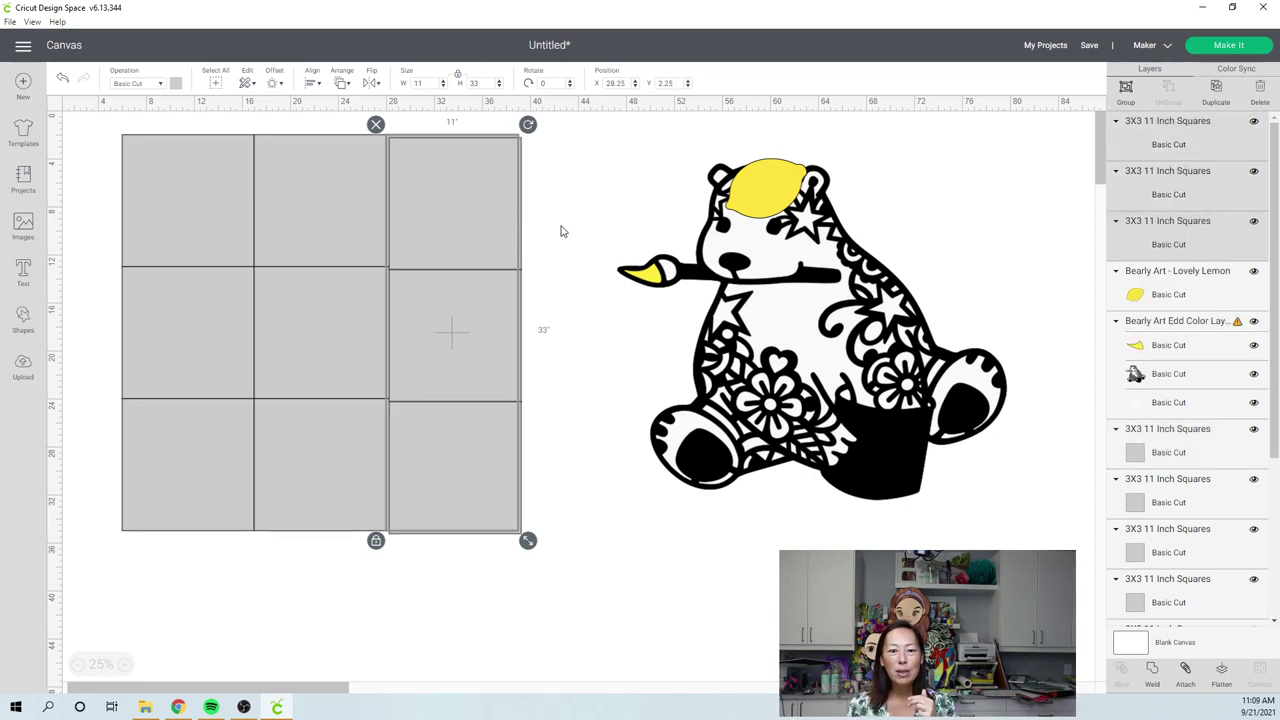
drag(460, 245, 580, 237)
click(614, 83)
text(39)
key(Tab)
text(2)
key(Return)
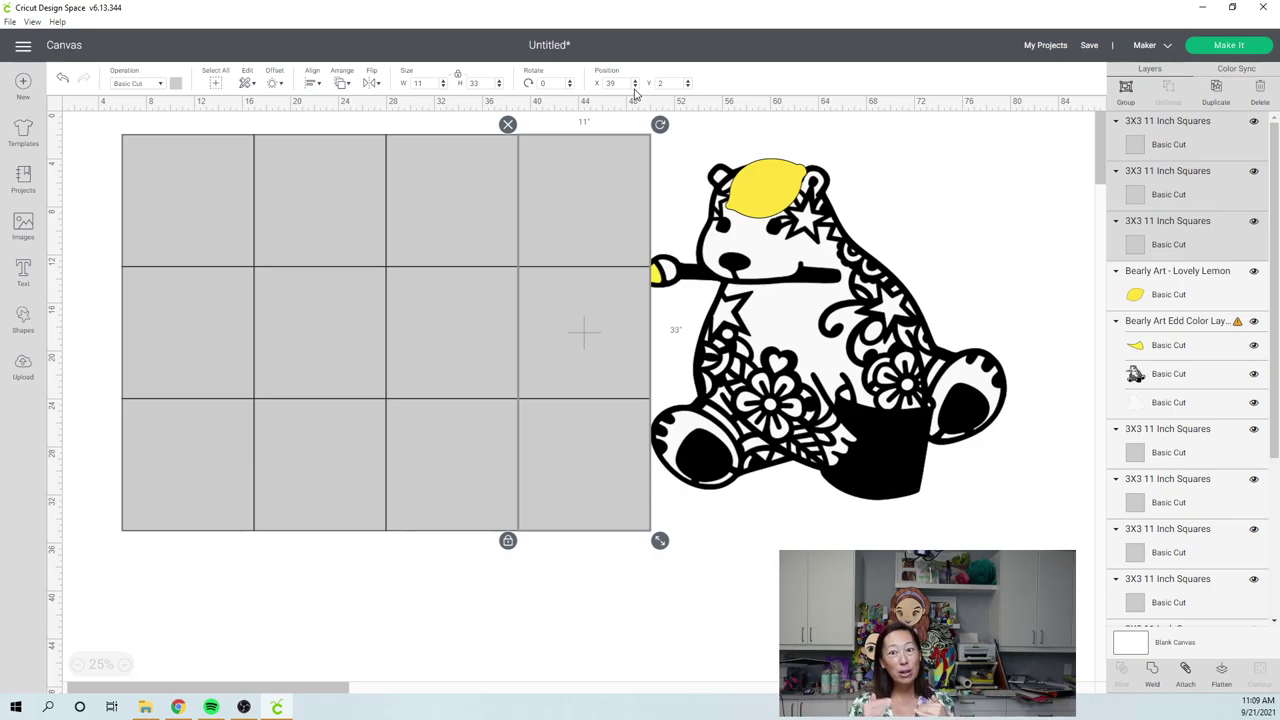
- Move the bear back onto the widened grid, at about X 9.9, Y 4
key(ctrl+z)
key(ctrl+z)
drag(706, 318, 397, 342)
click(325, 151)
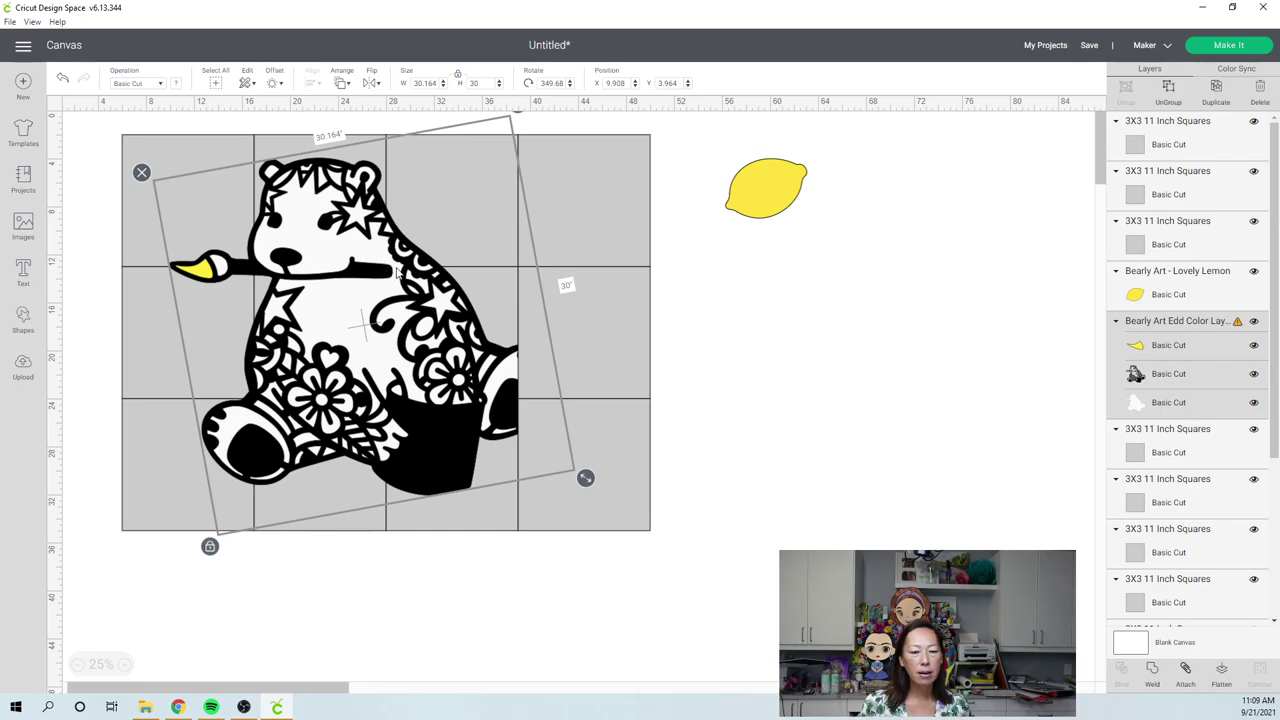
click(723, 434)
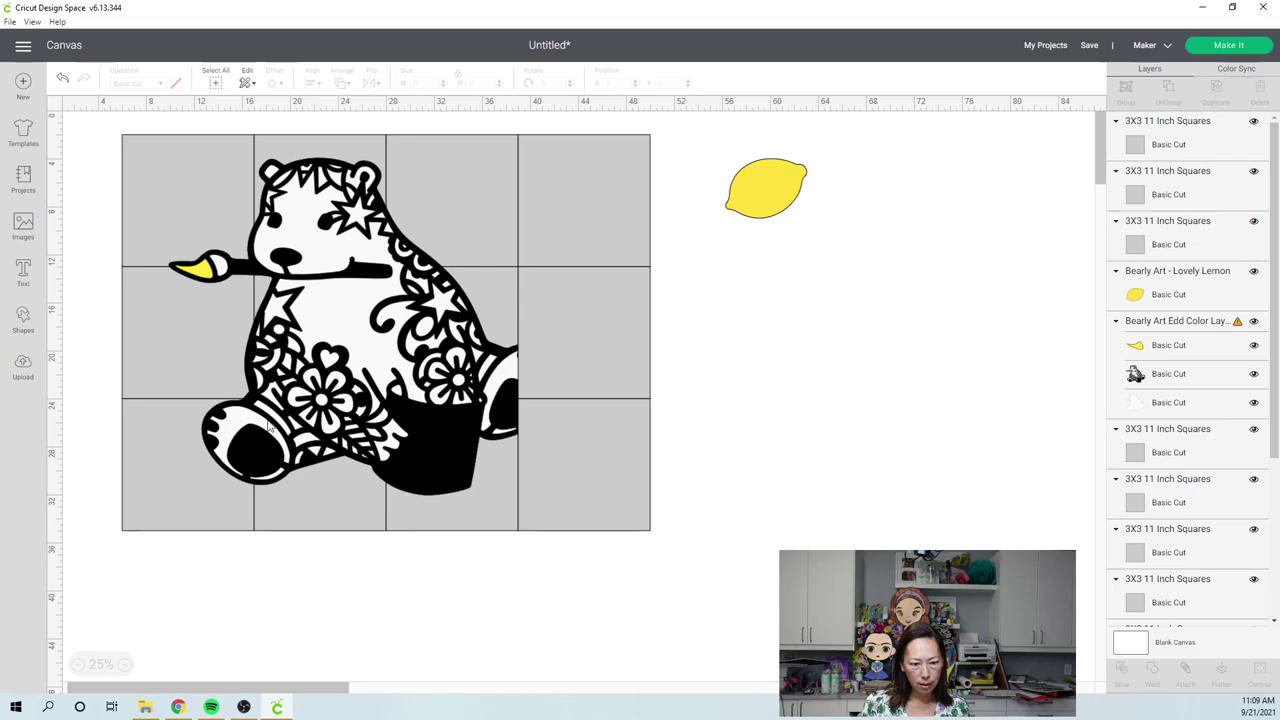
drag(740, 602, 540, 214)
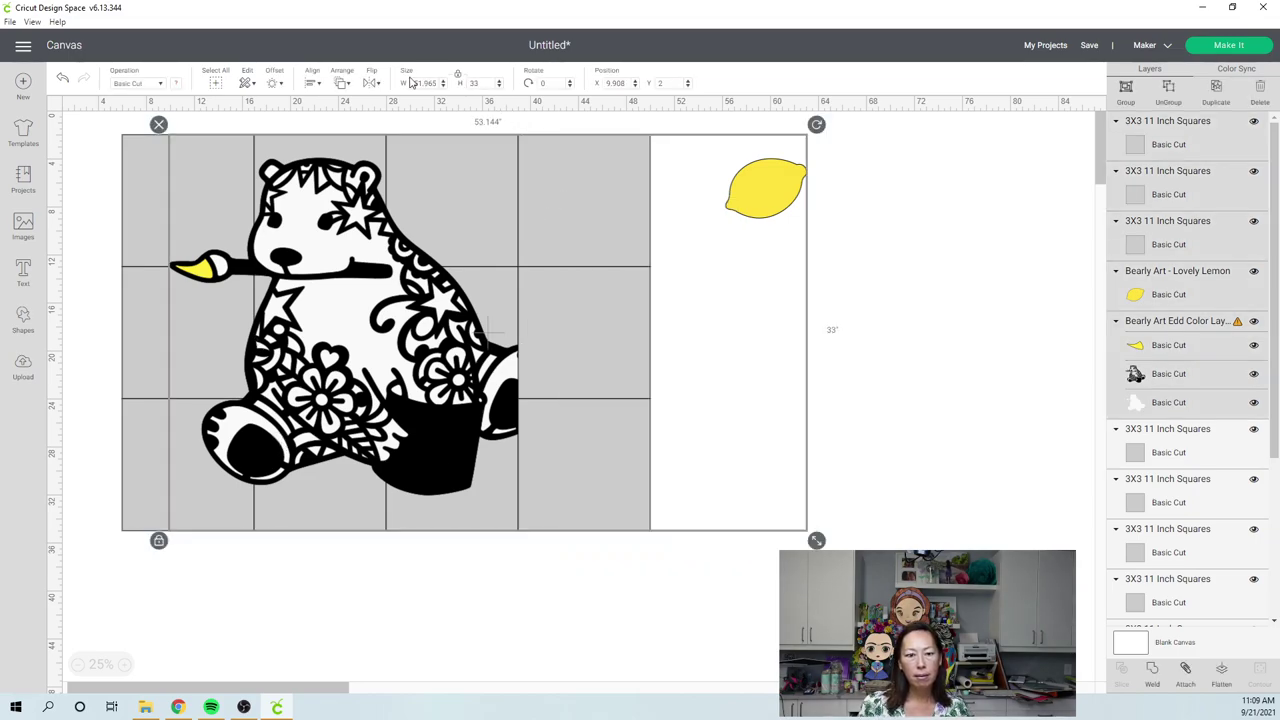
click(341, 87)
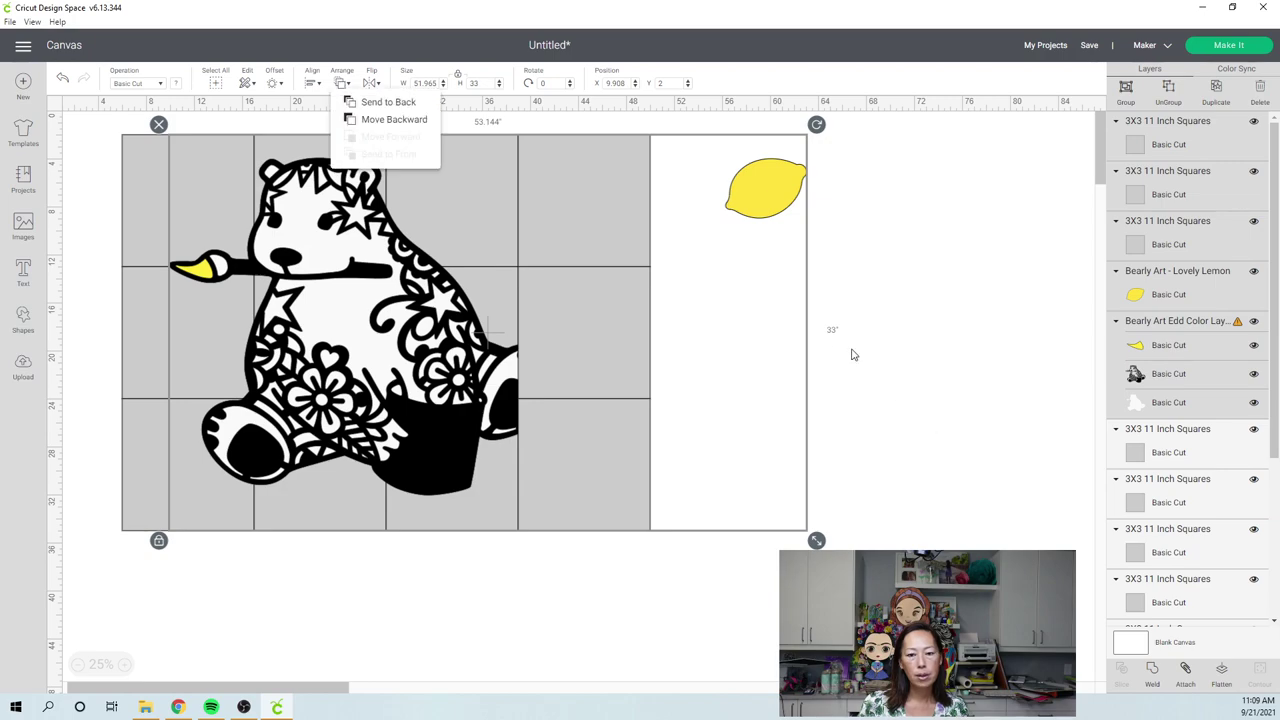
click(826, 285)
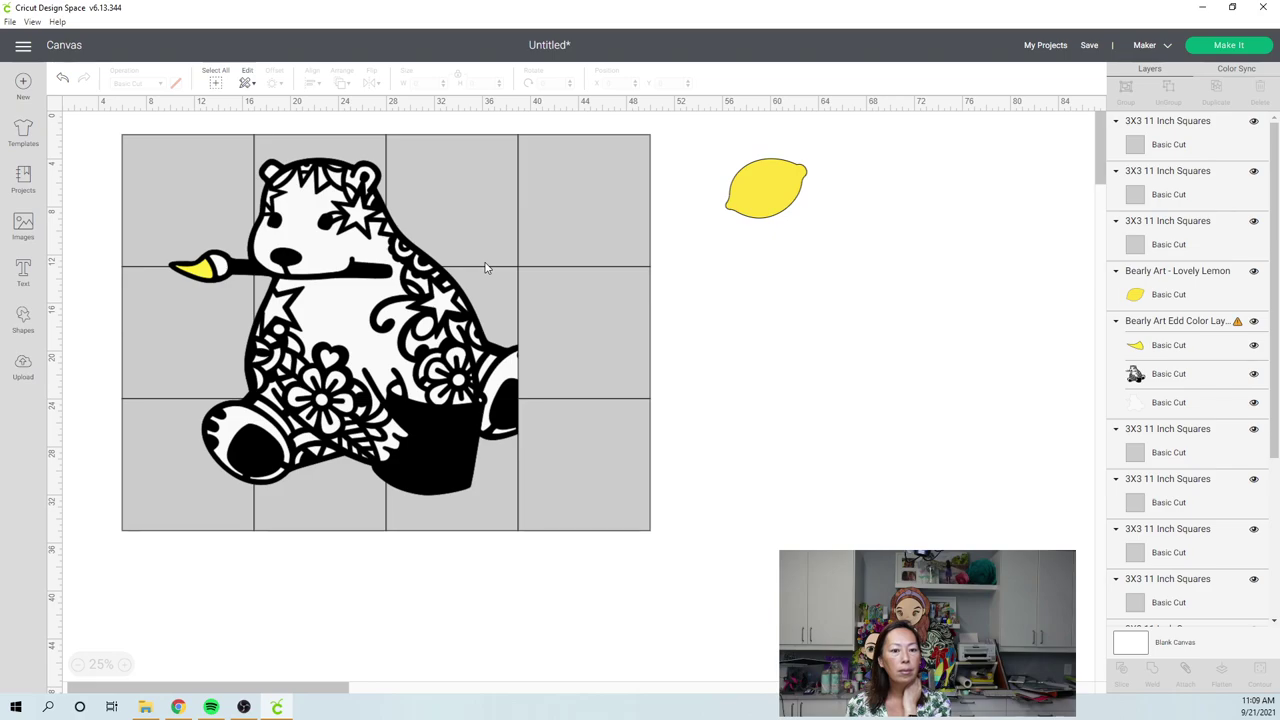
- Move the bear and the four-column grid together to about X 5.1, Y 5.2, and duplicate them
drag(668, 572, 152, 175)
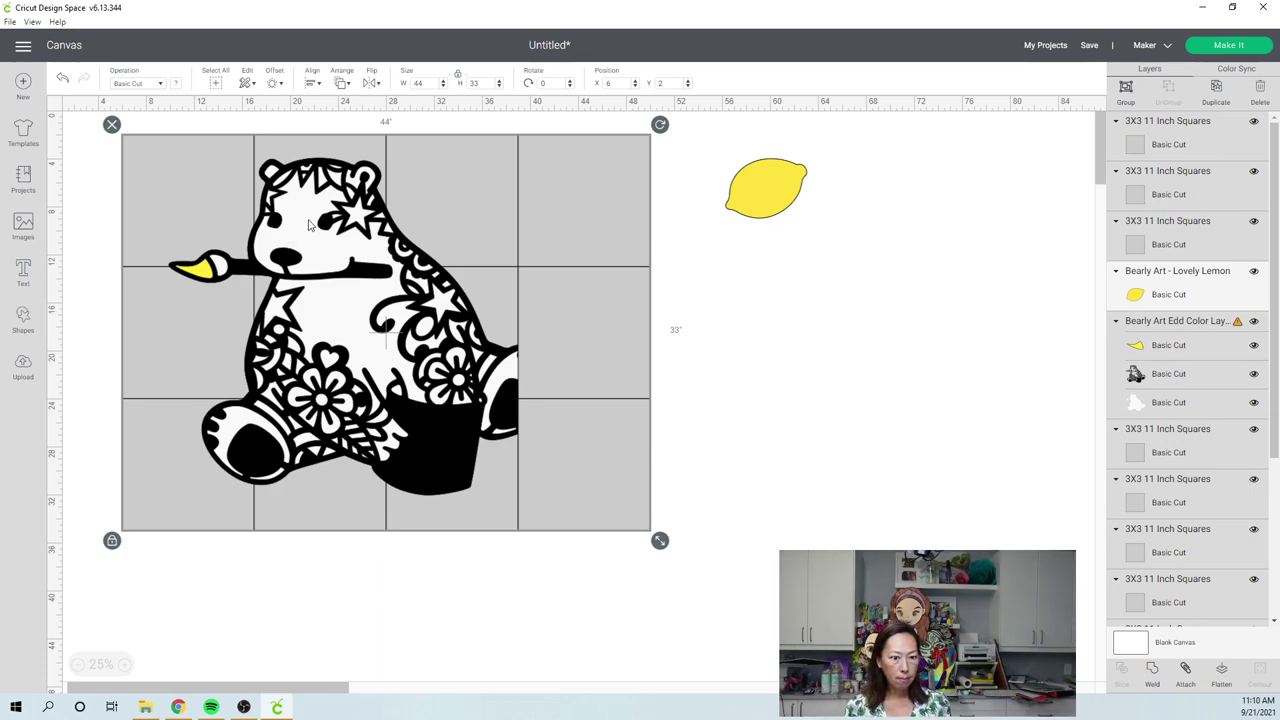
drag(310, 224, 294, 260)
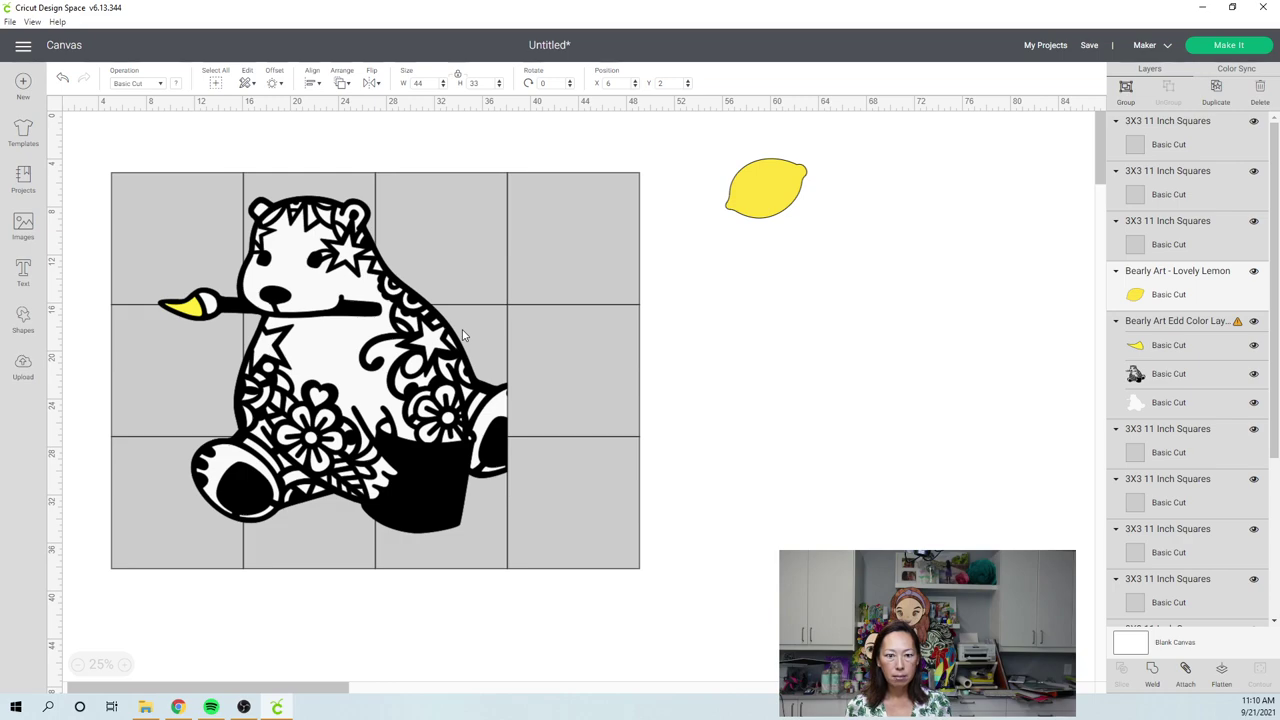
drag(463, 335, 464, 335)
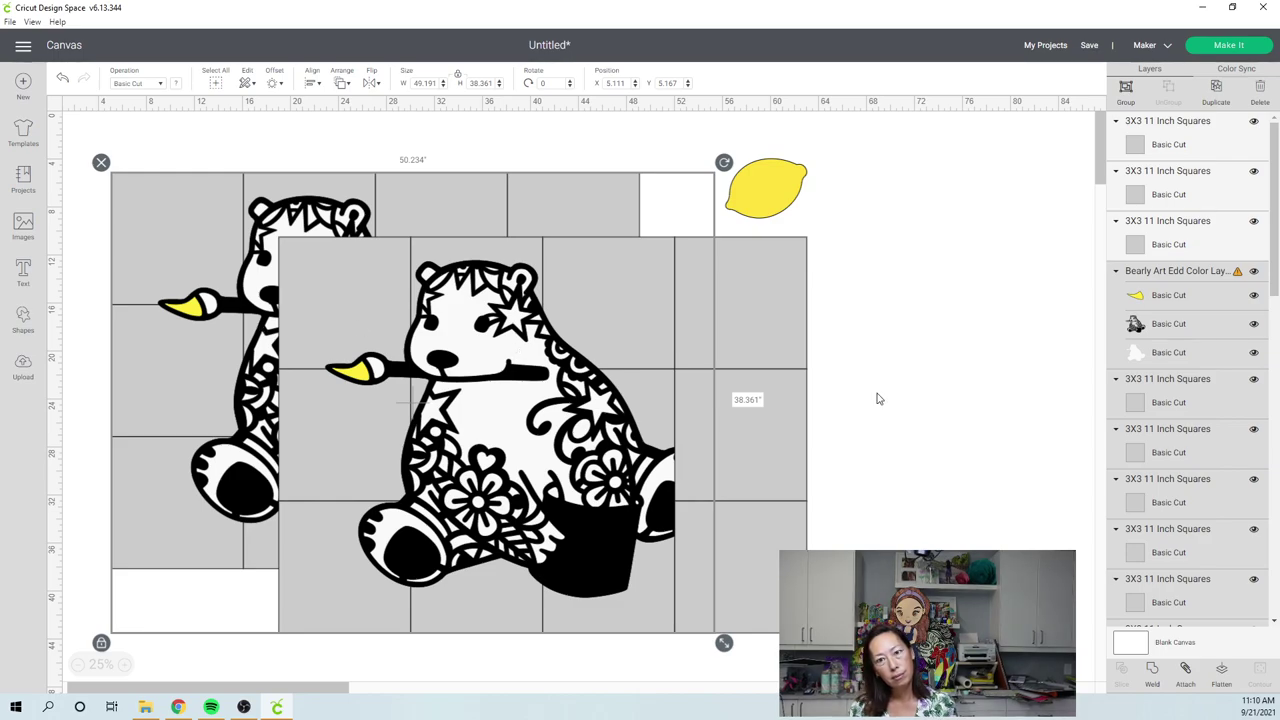
click(877, 399)
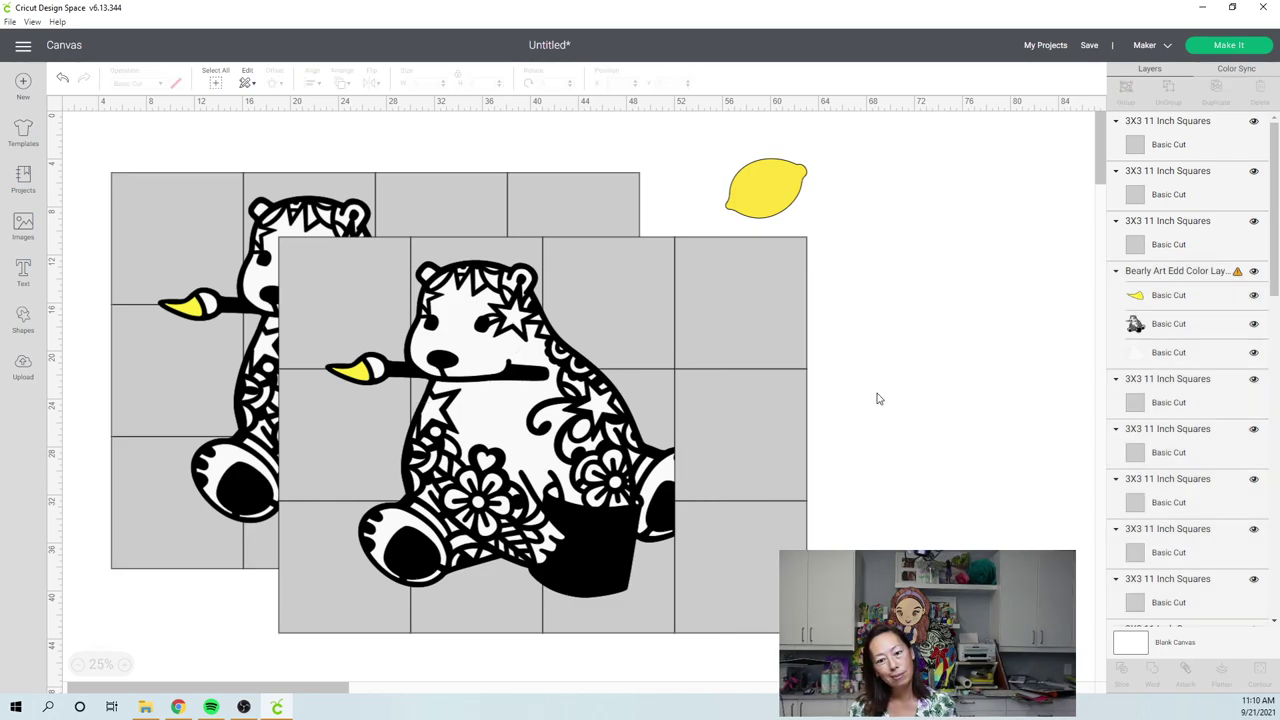
- Delete the duplicate bear and all the squares of its duplicate grid, keeping the original set
click(341, 288)
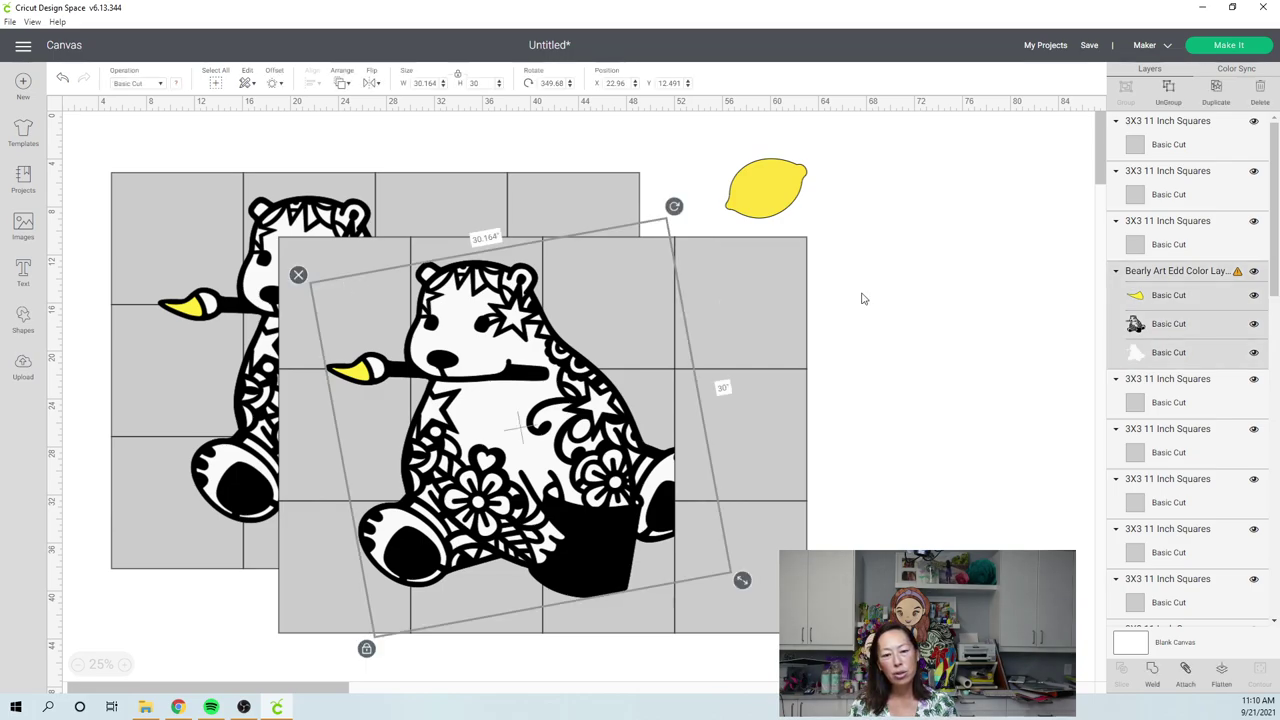
key(Delete)
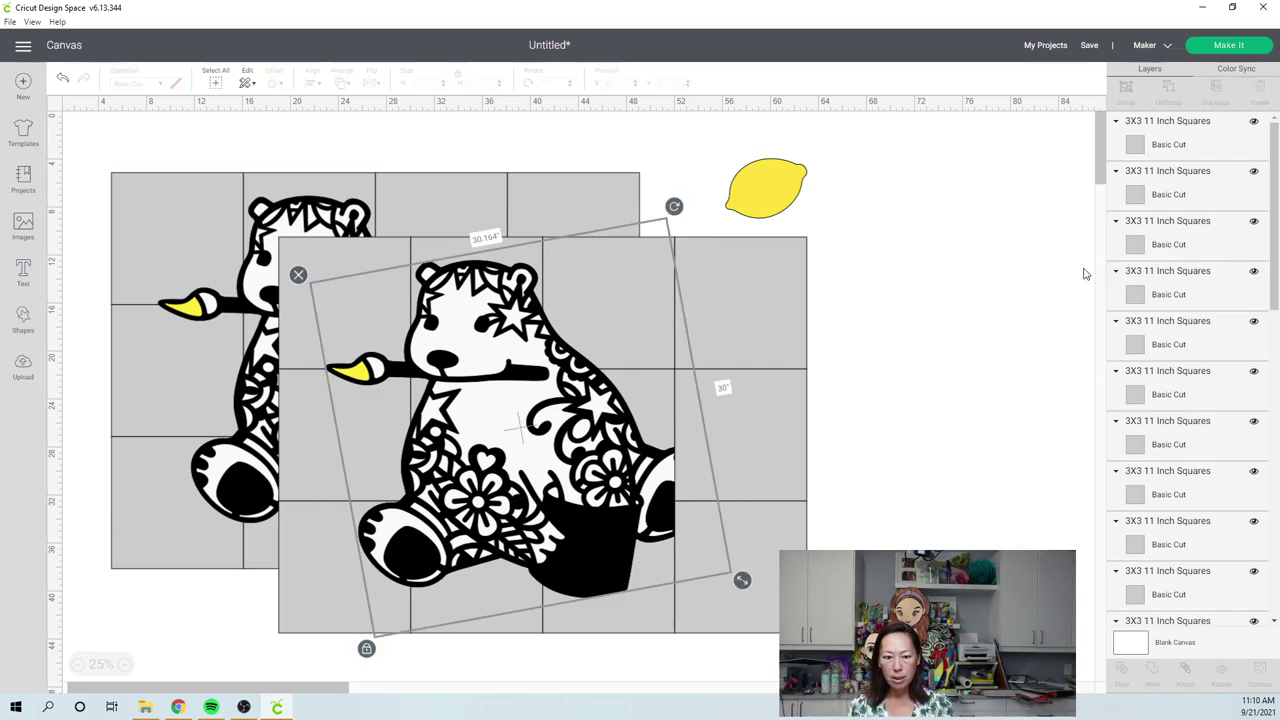
click(1193, 157)
shift+click(1194, 213)
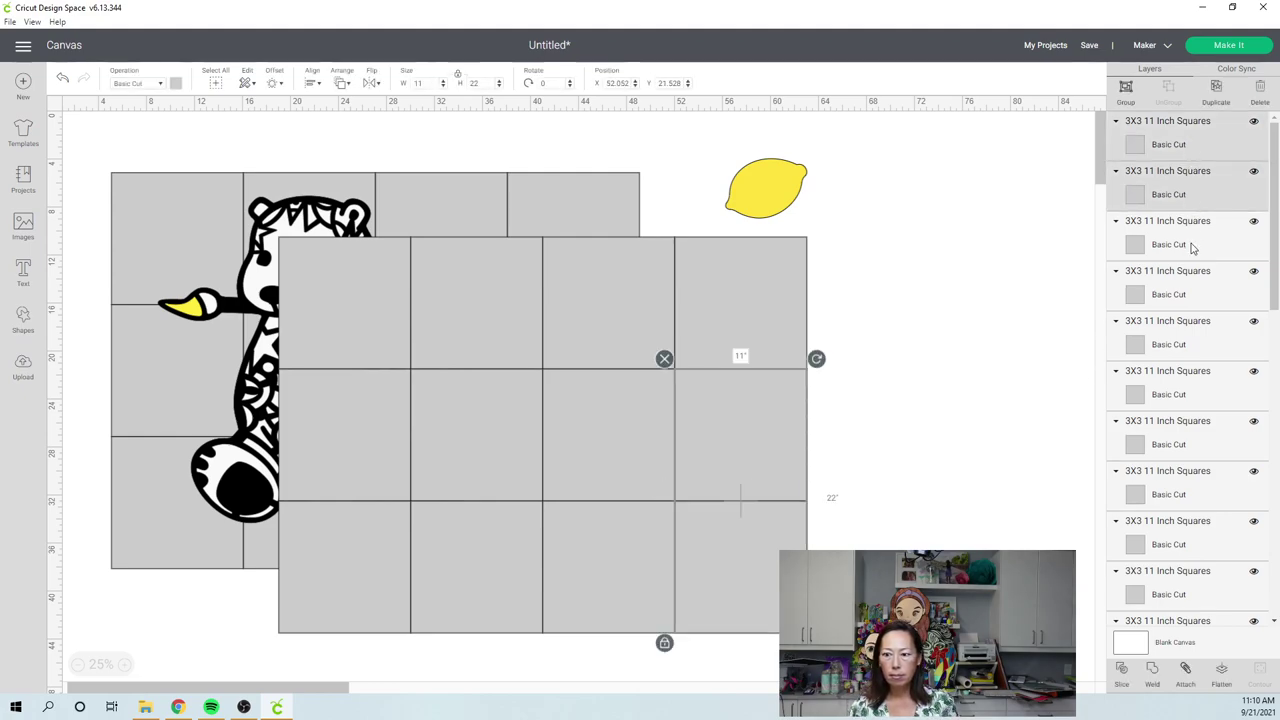
shift+click(1186, 250)
shift+click(1180, 285)
shift+click(1176, 345)
shift+click(1148, 400)
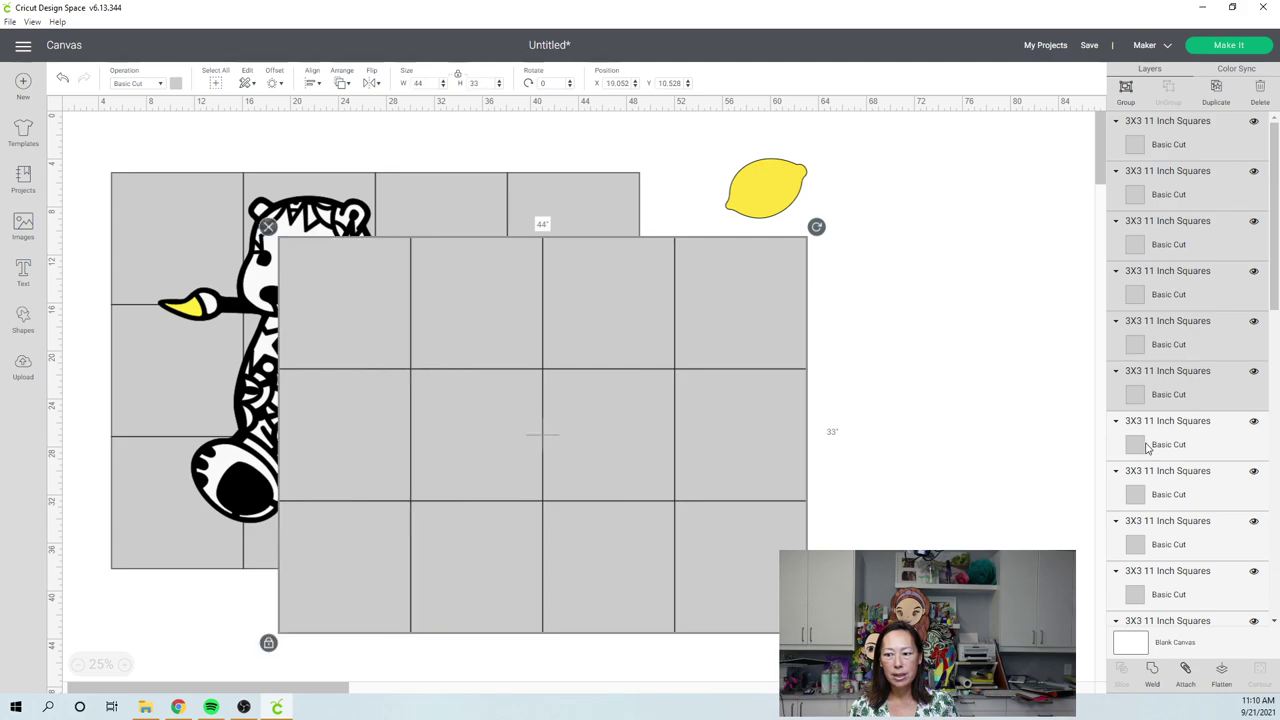
shift+click(1149, 449)
shift+click(1168, 508)
shift+click(1170, 580)
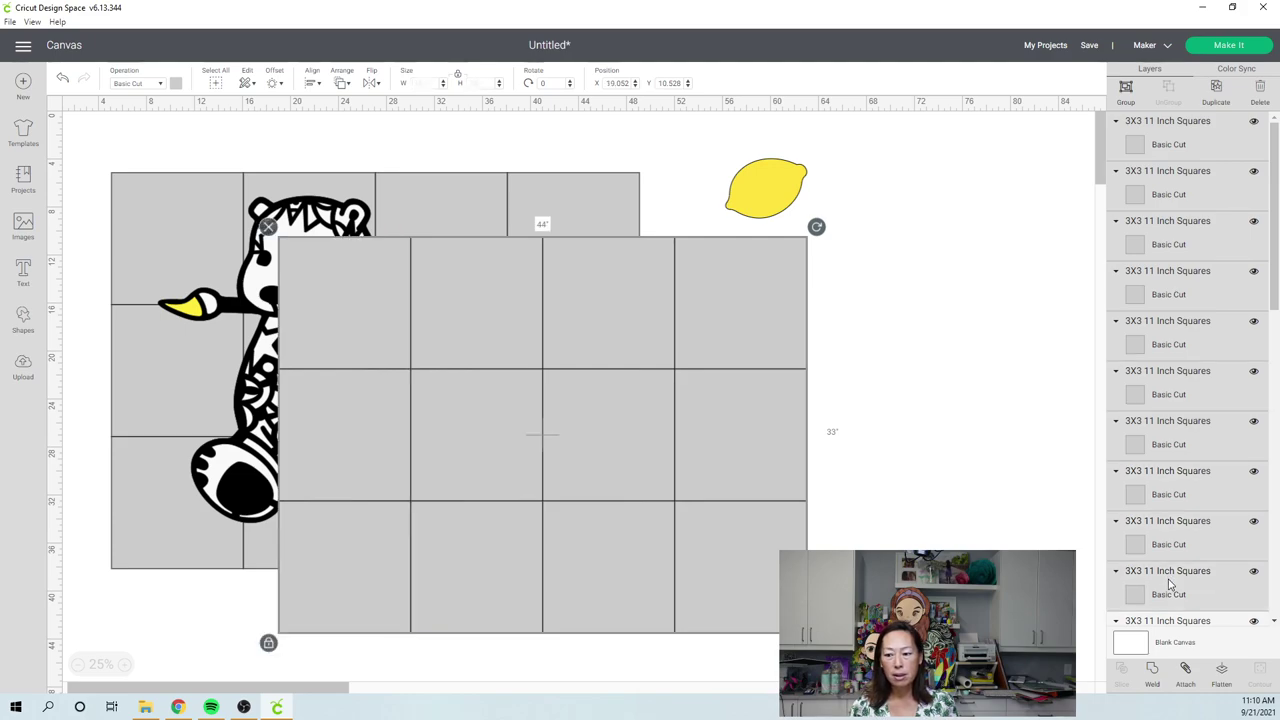
key(Delete)
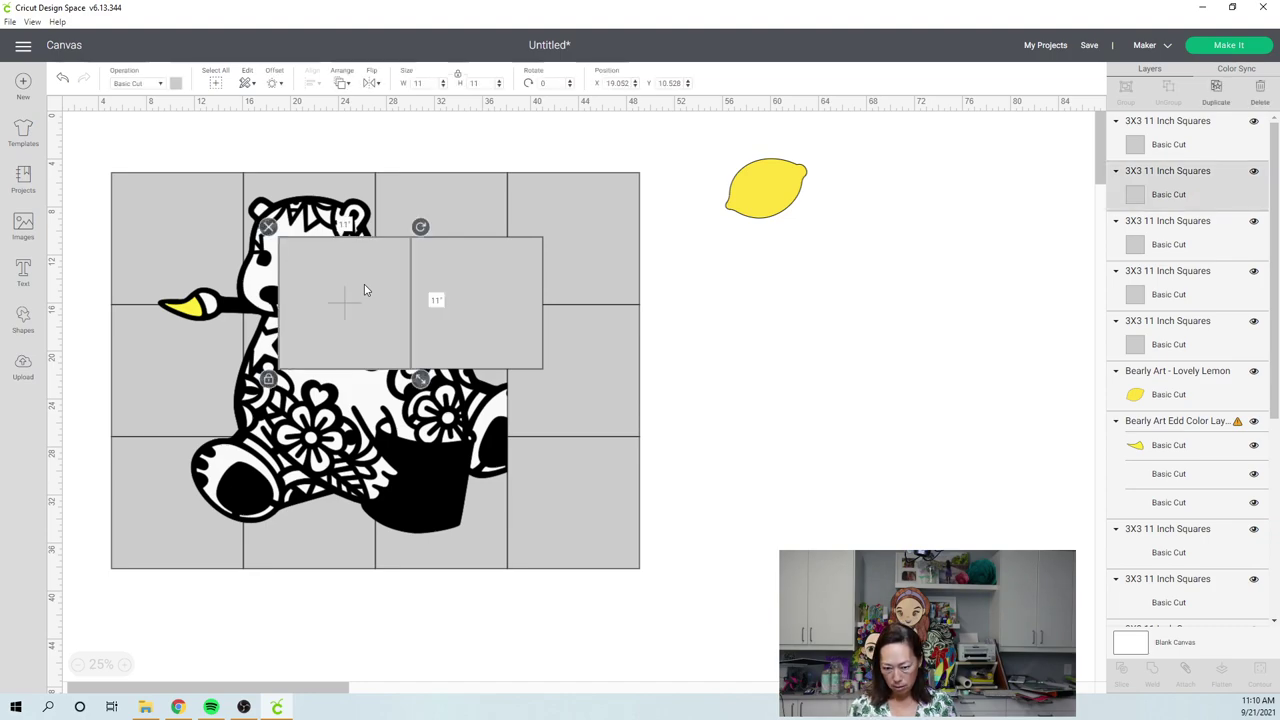
key(Delete)
click(460, 290)
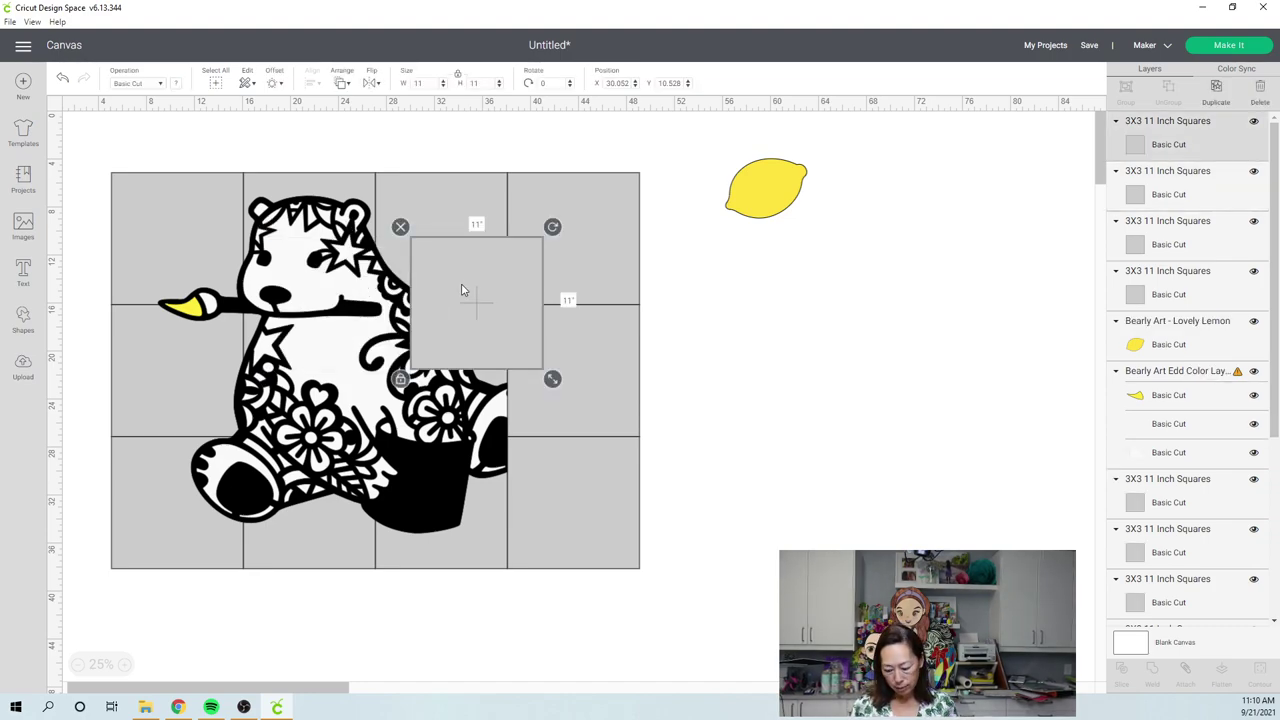
key(Delete)
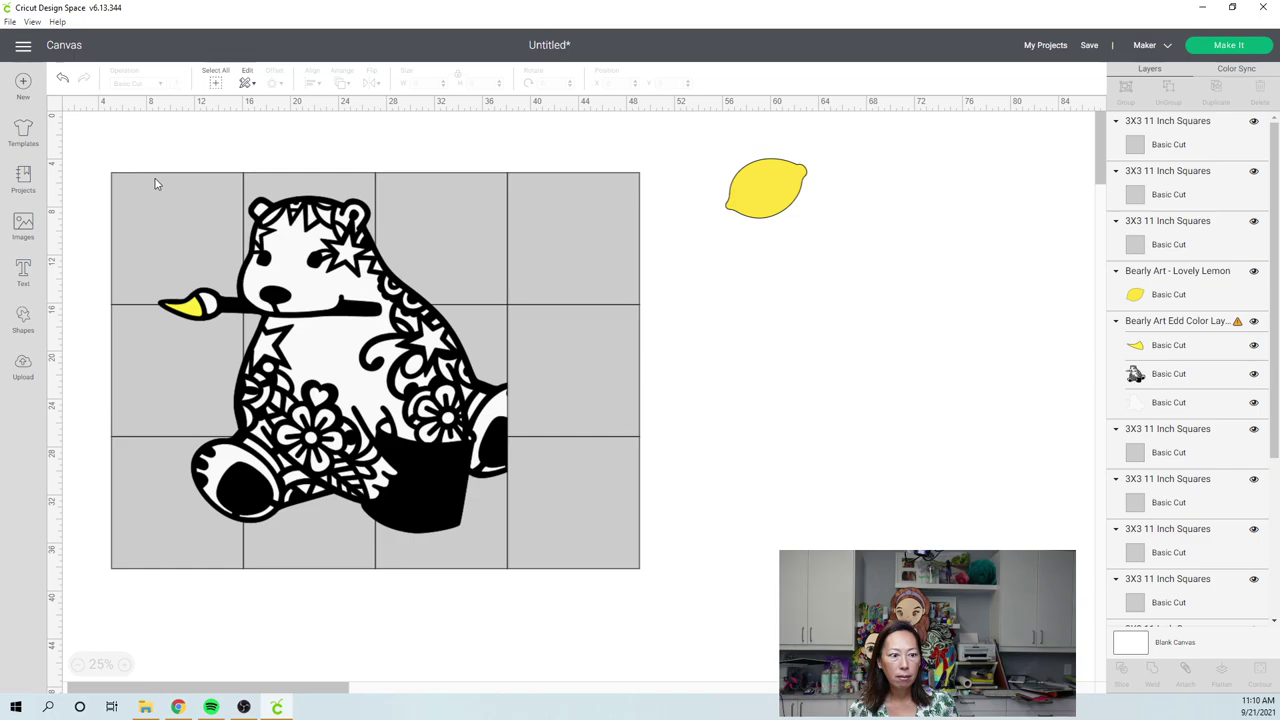
- Position the remaining bear and four-column grid together at X 5, Y 5
click(155, 183)
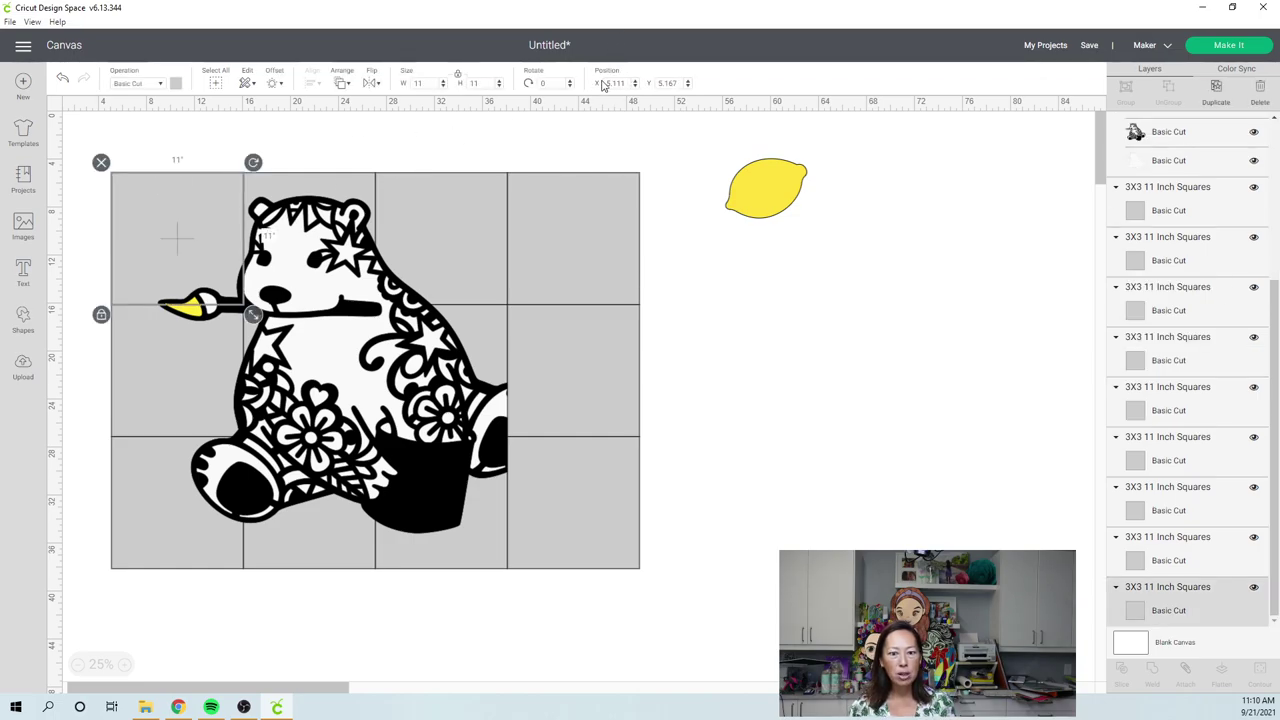
click(92, 135)
drag(552, 522, 670, 624)
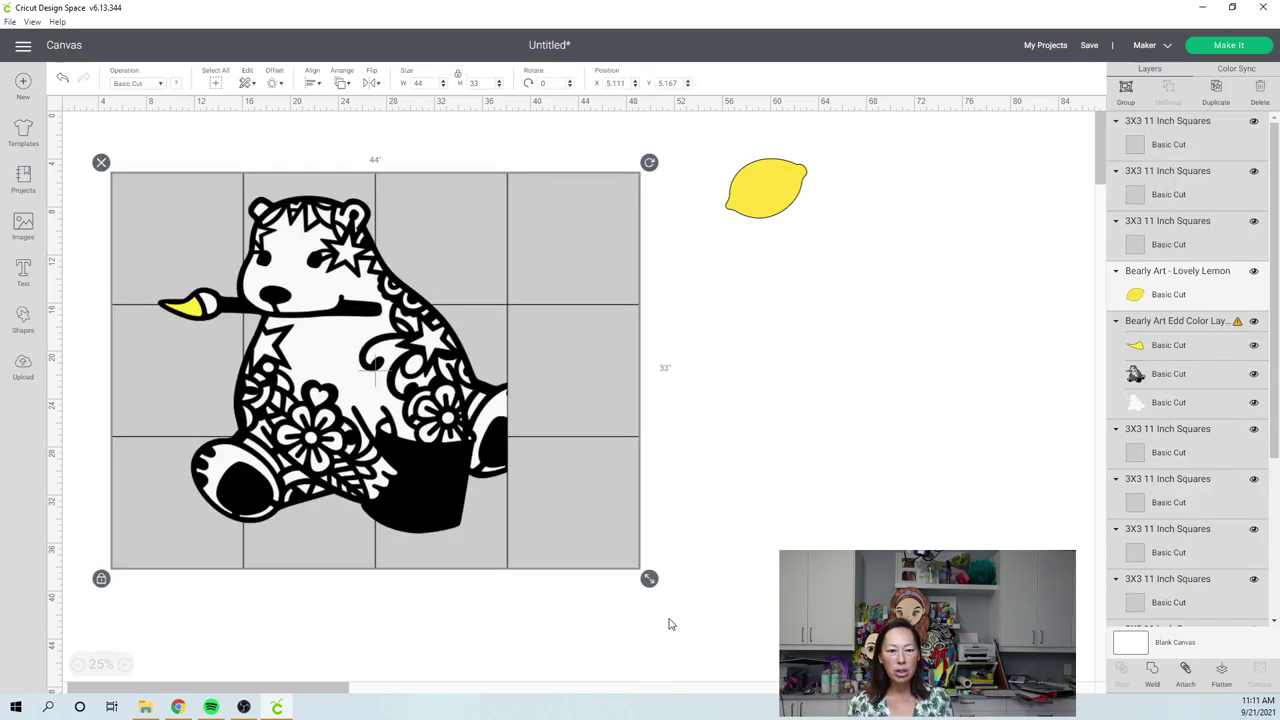
click(614, 82)
text(5)
key(Tab)
text(5)
key(Return)
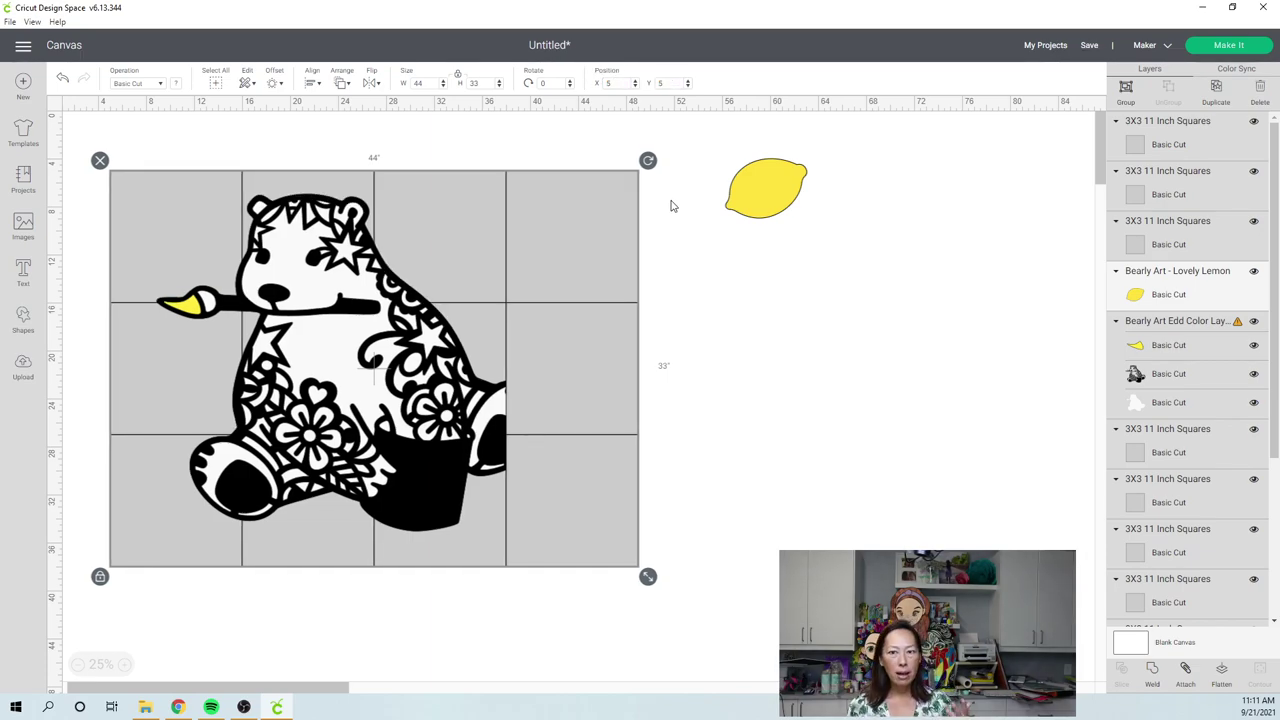
click(843, 404)
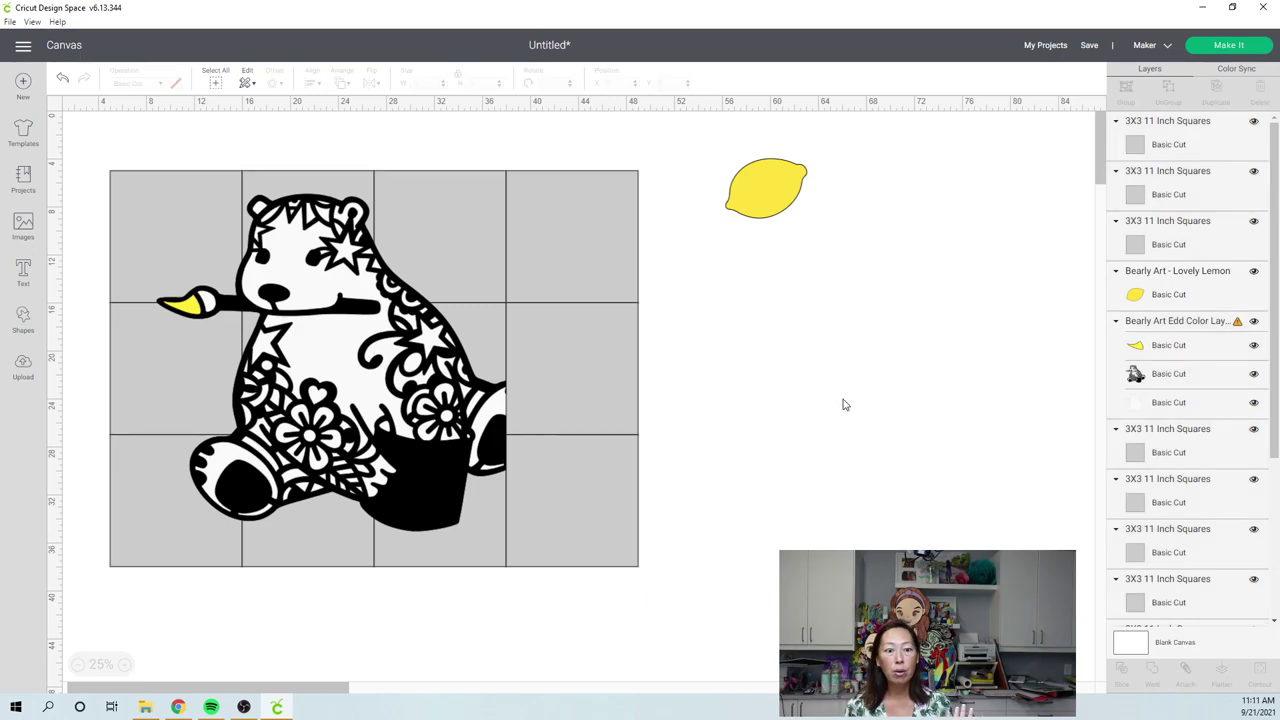
click(148, 187)
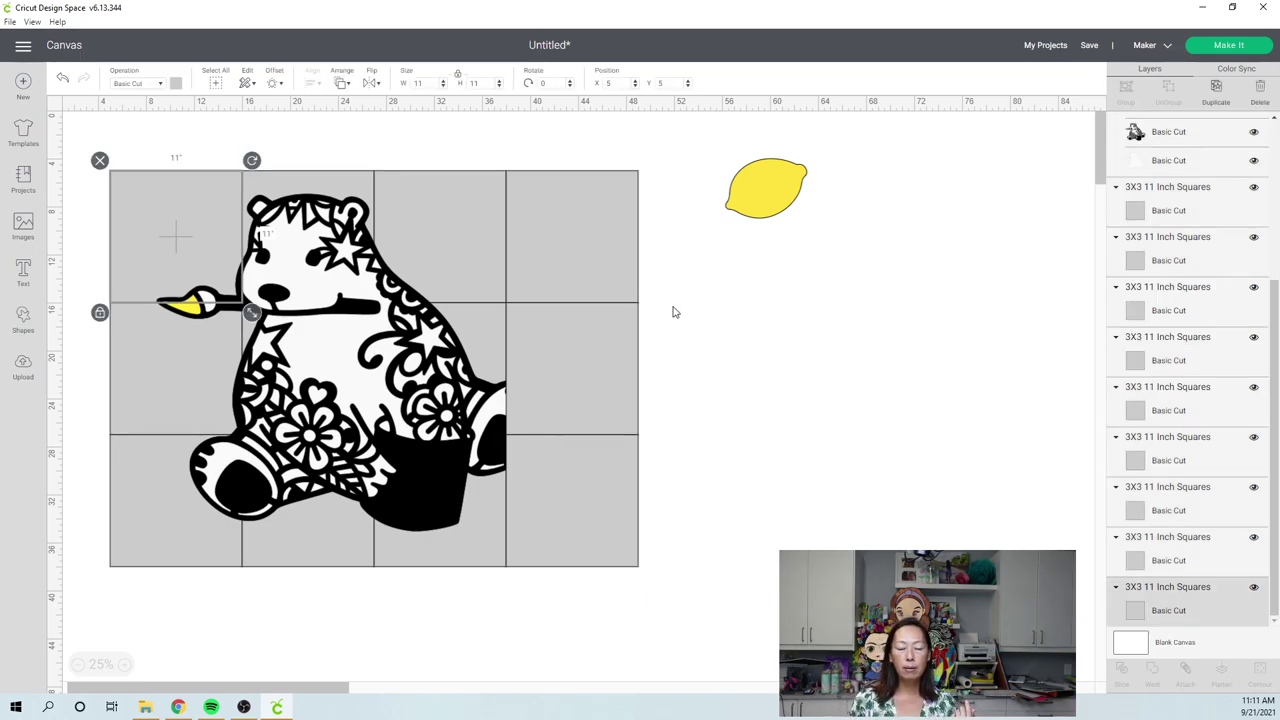
click(782, 355)
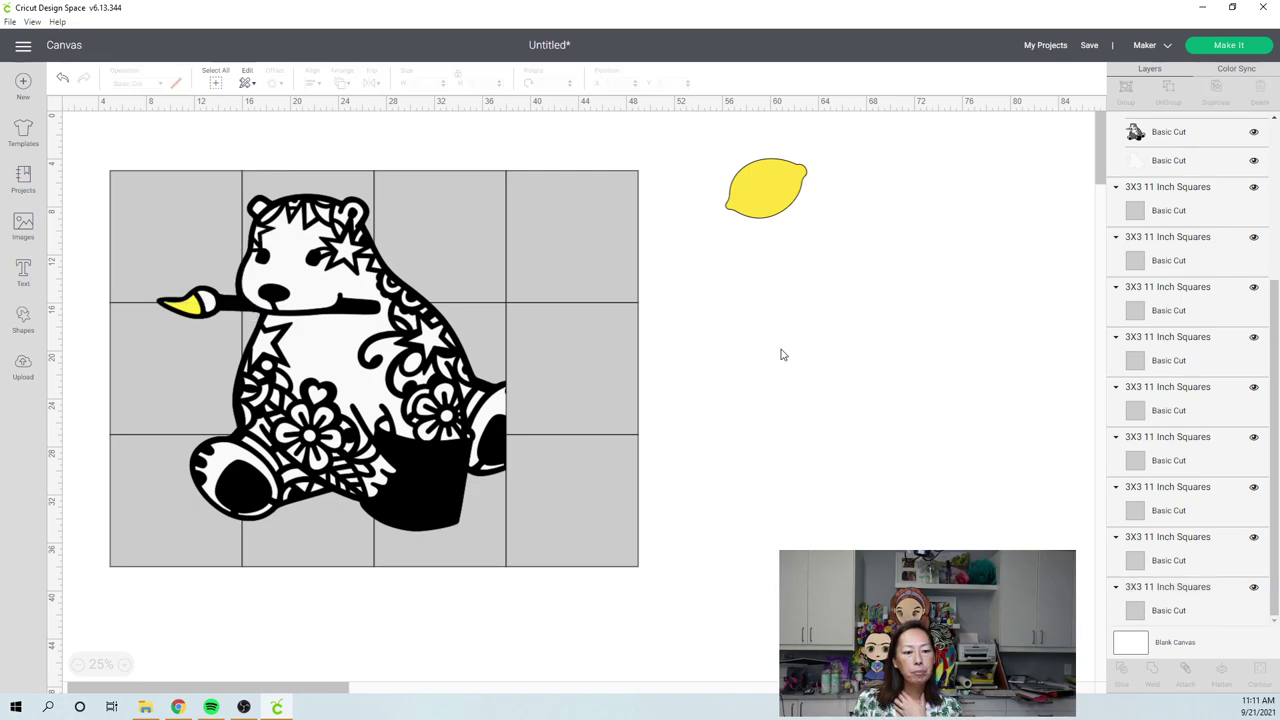
- Ungroup the bear, then move its black line layer beside the grid and its yellow brush tip onto the lemon
click(397, 366)
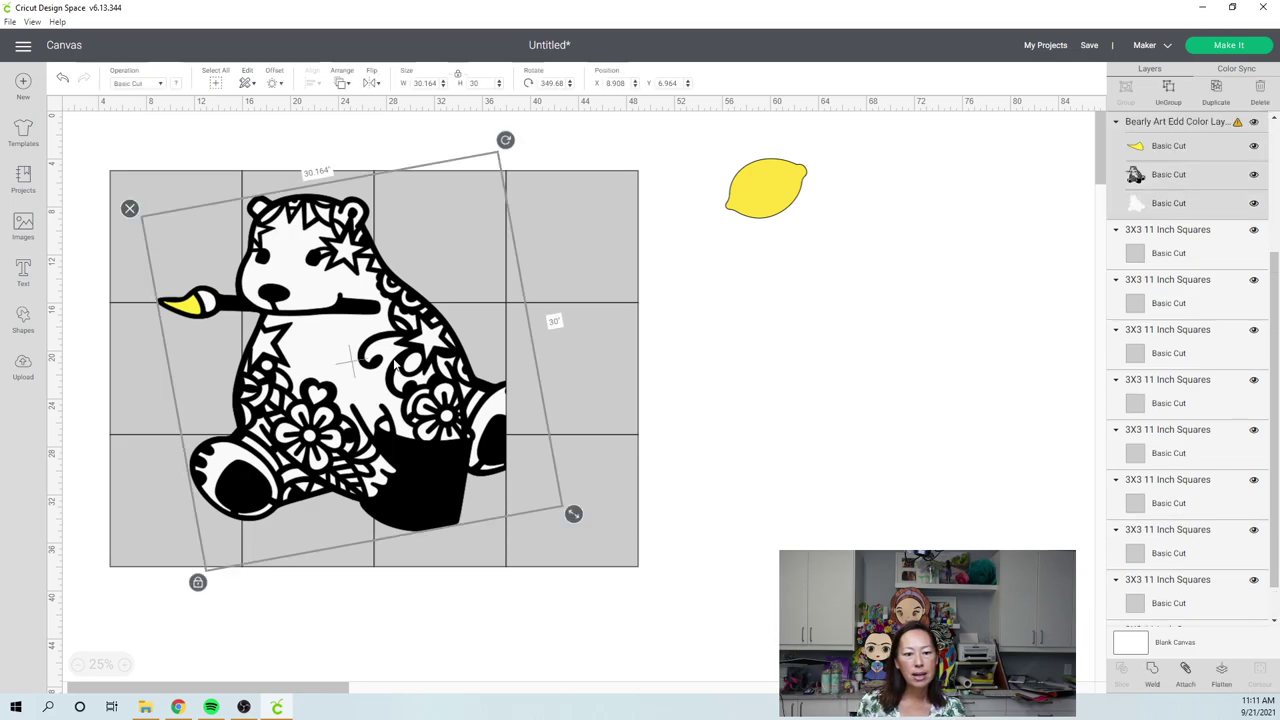
click(1175, 92)
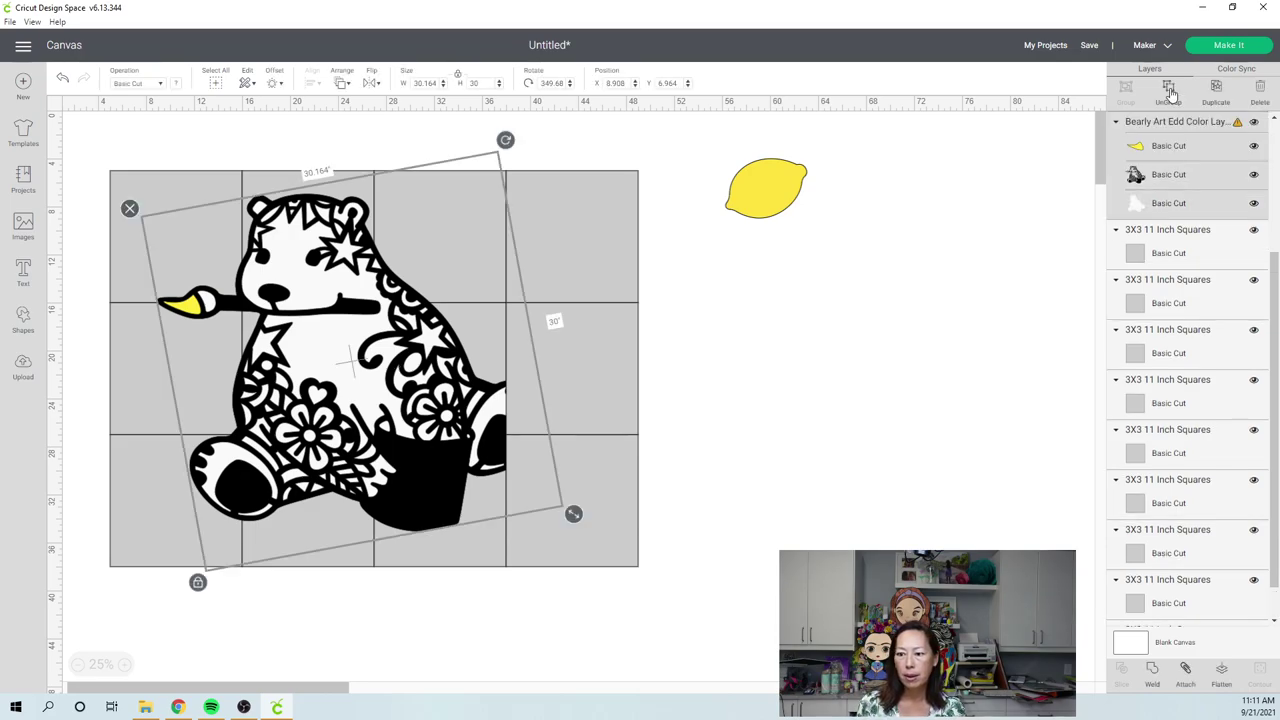
drag(398, 294, 953, 286)
drag(196, 310, 787, 186)
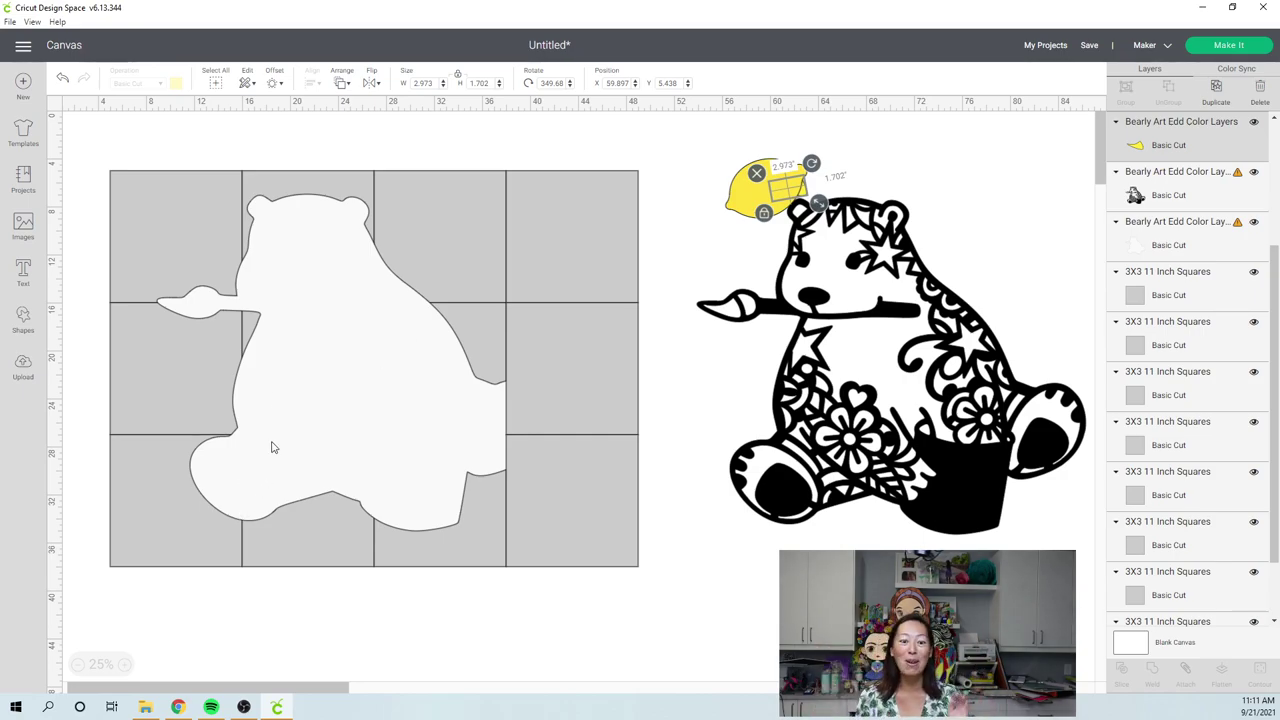
- Delete the grid's empty upper-right square and slice the white bear silhouette with the upper-left square
click(538, 238)
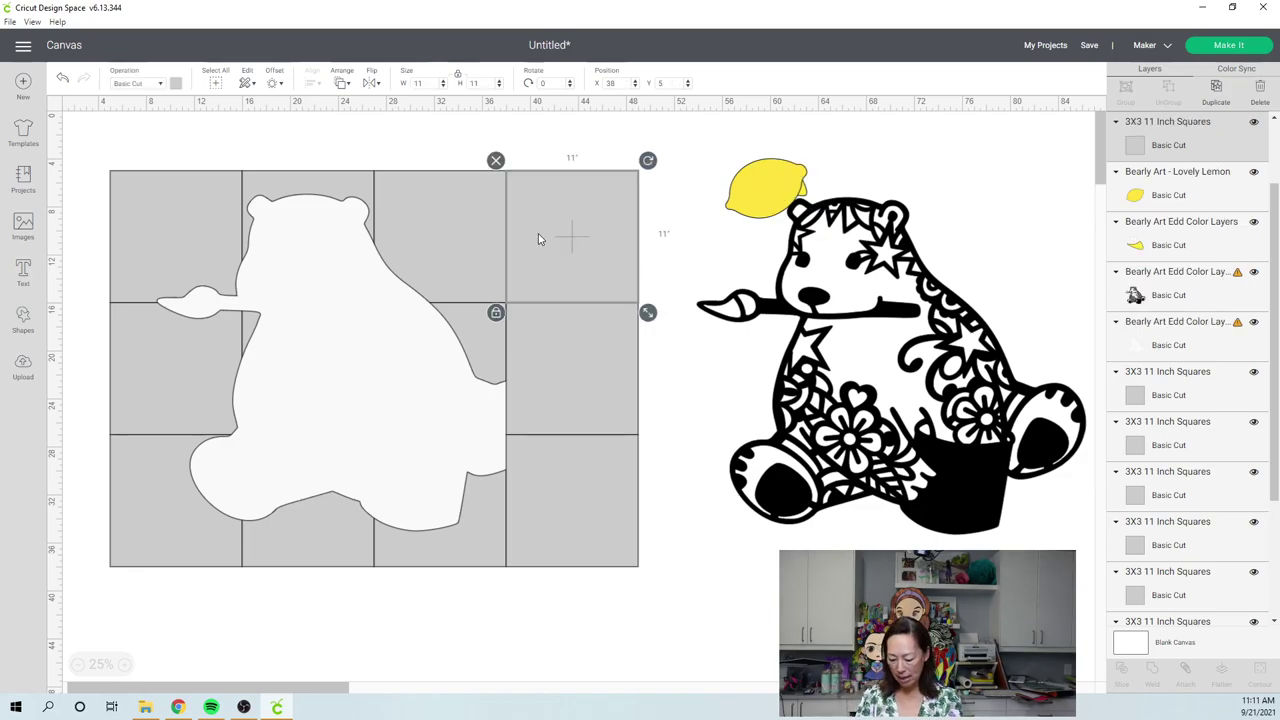
key(Delete)
drag(80, 178, 208, 290)
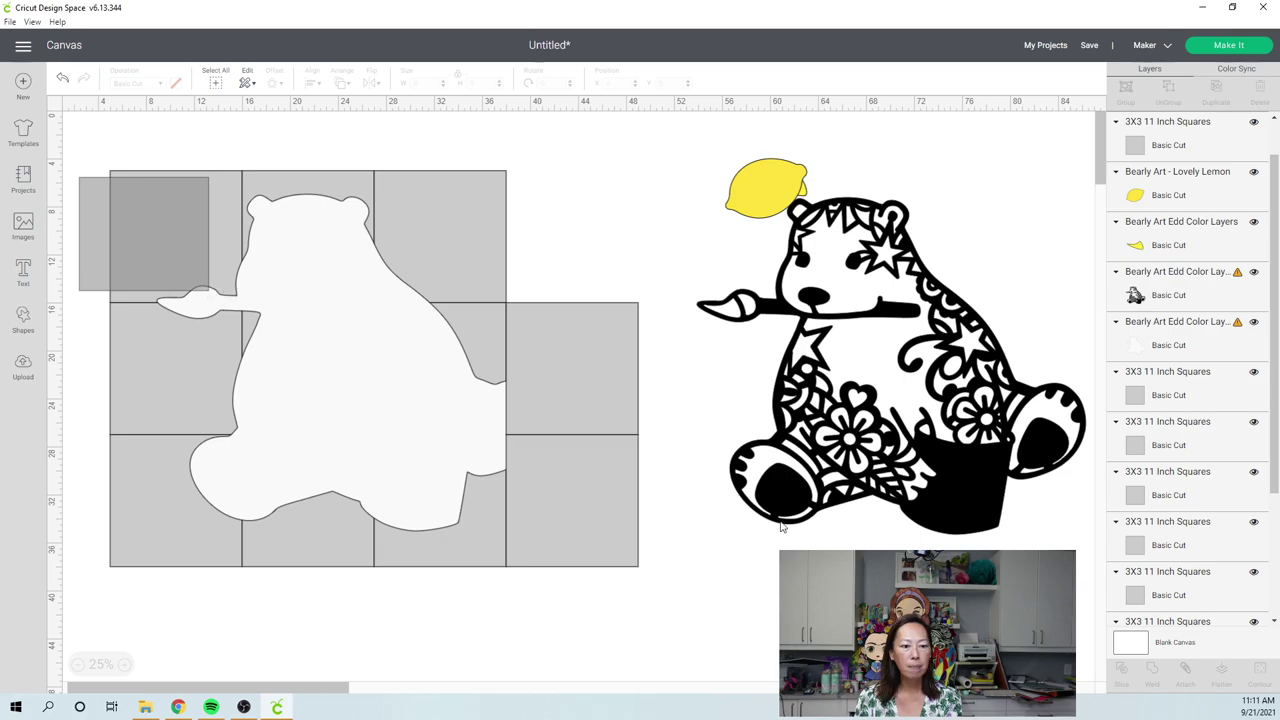
key(Escape)
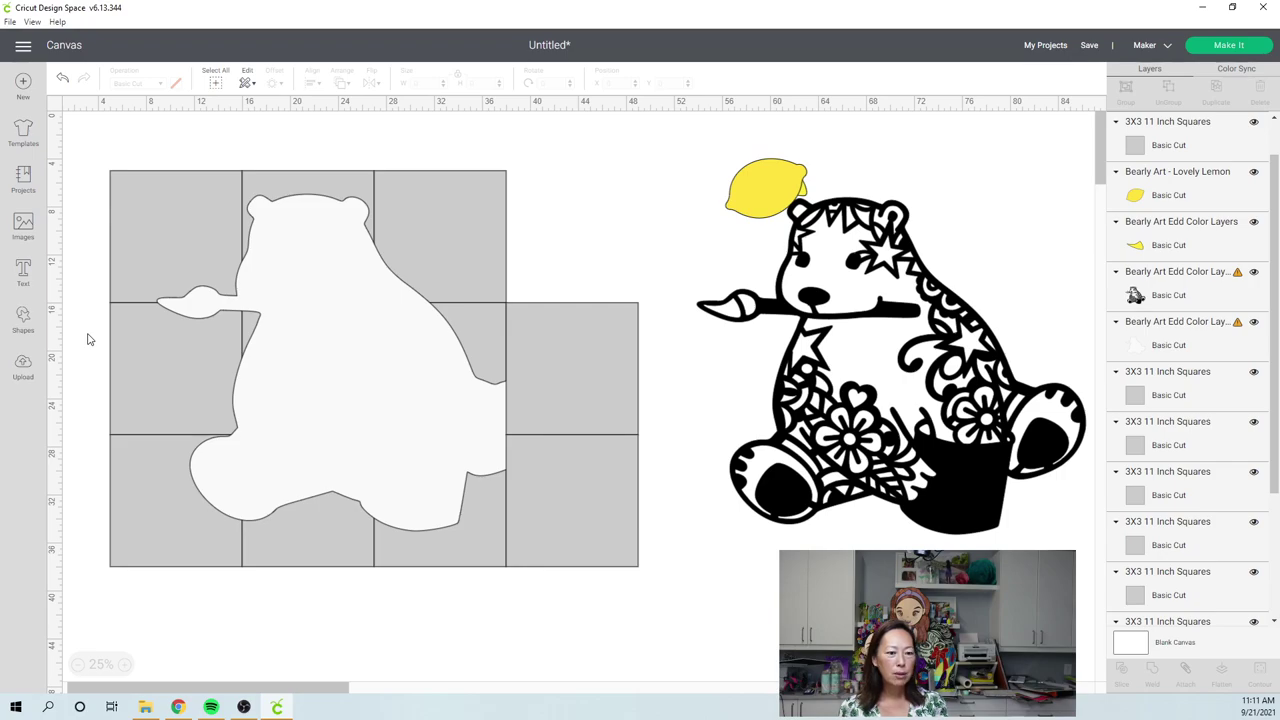
key(ctrl+z)
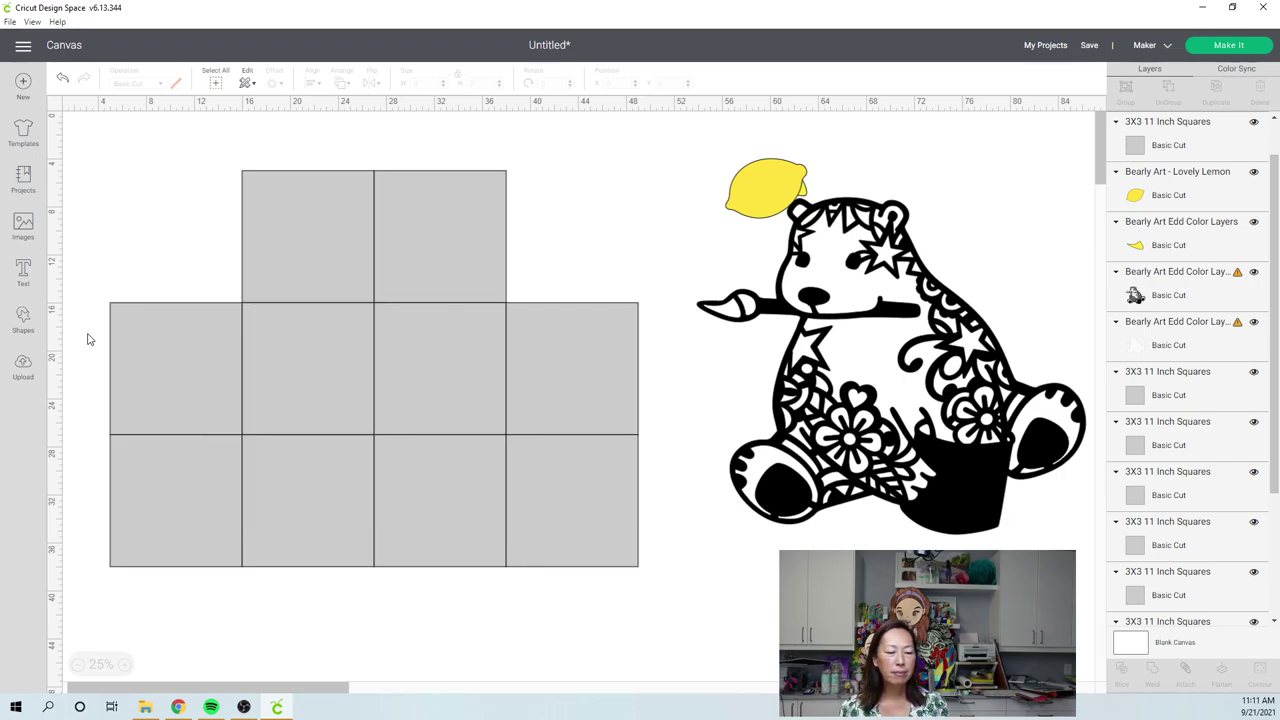
key(ctrl+y)
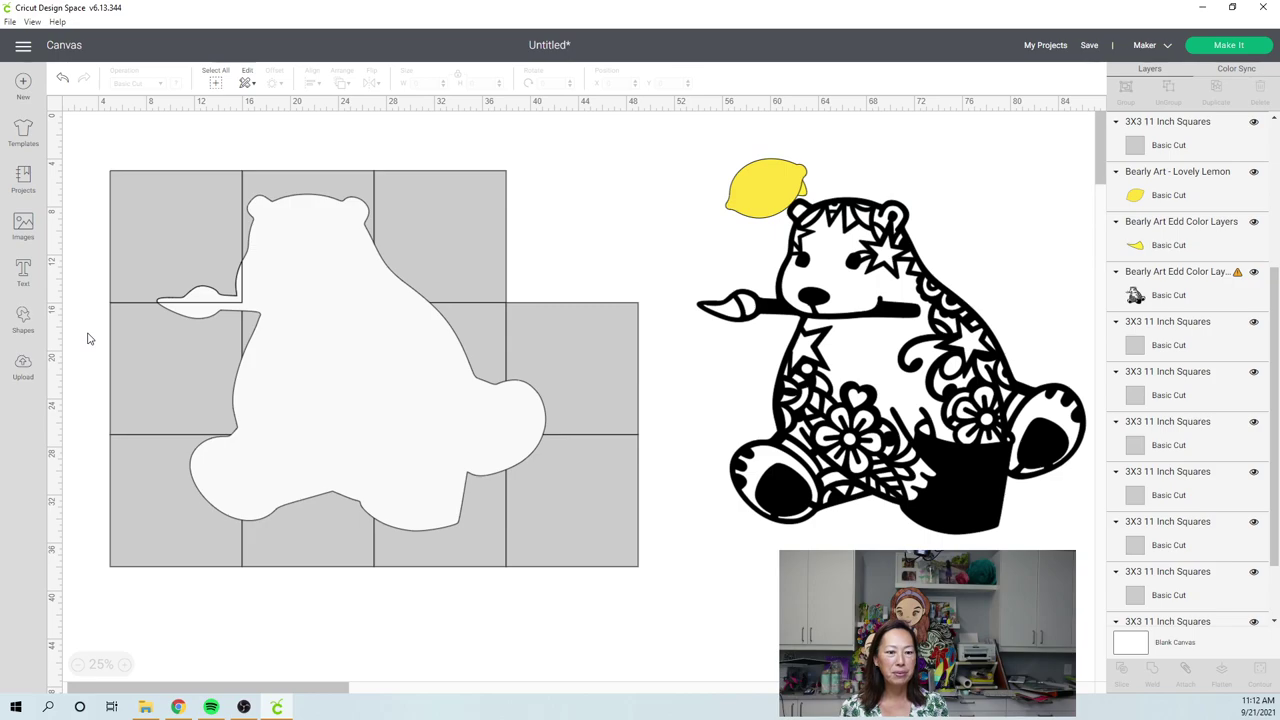
- Slice the remaining white silhouette with the middle and bottom squares of the grid's first column, one at a time
mouse_move(87, 327)
mouse_down()
mouse_move(149, 335)
mouse_move(214, 317)
mouse_up()
key(ctrl+y)
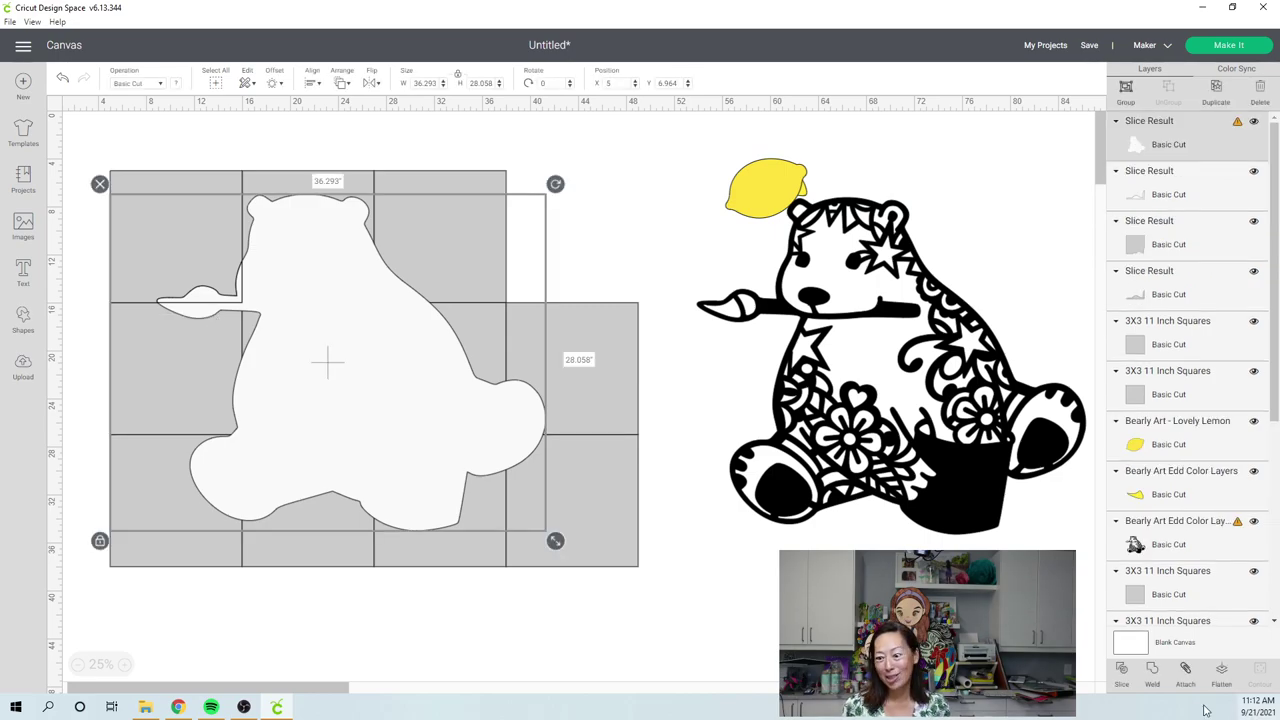
click(1125, 668)
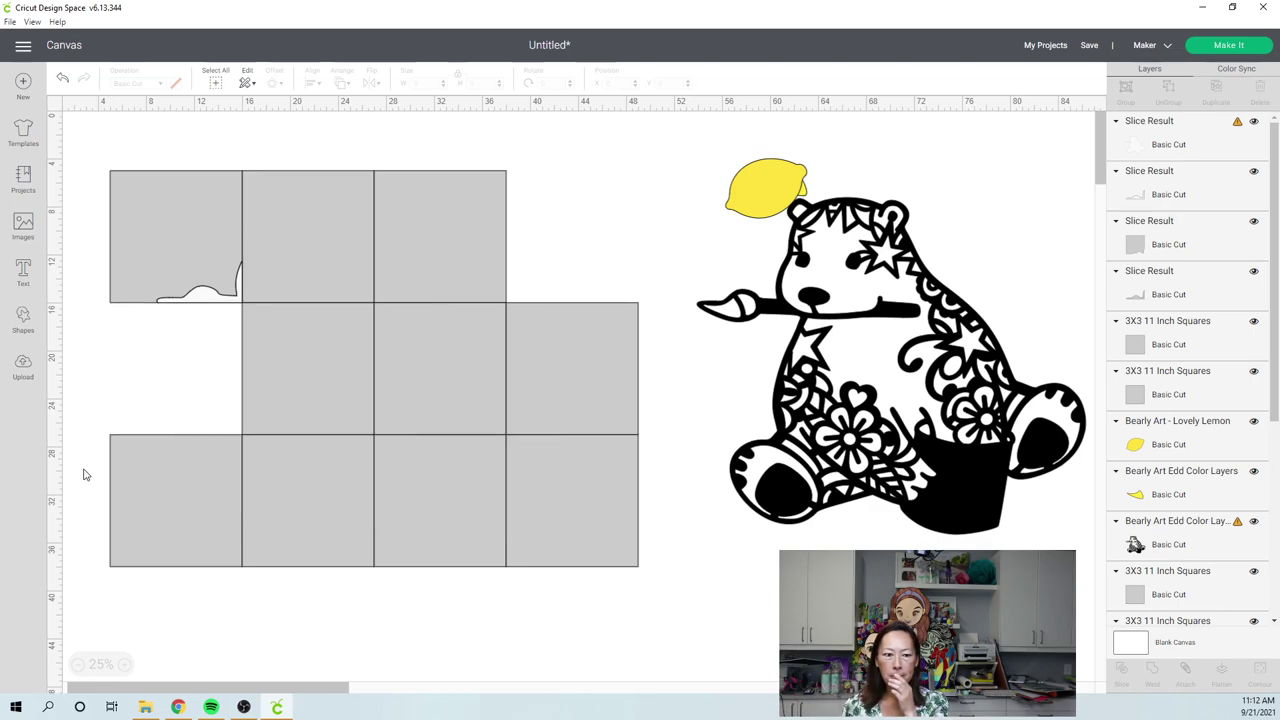
drag(85, 466, 220, 517)
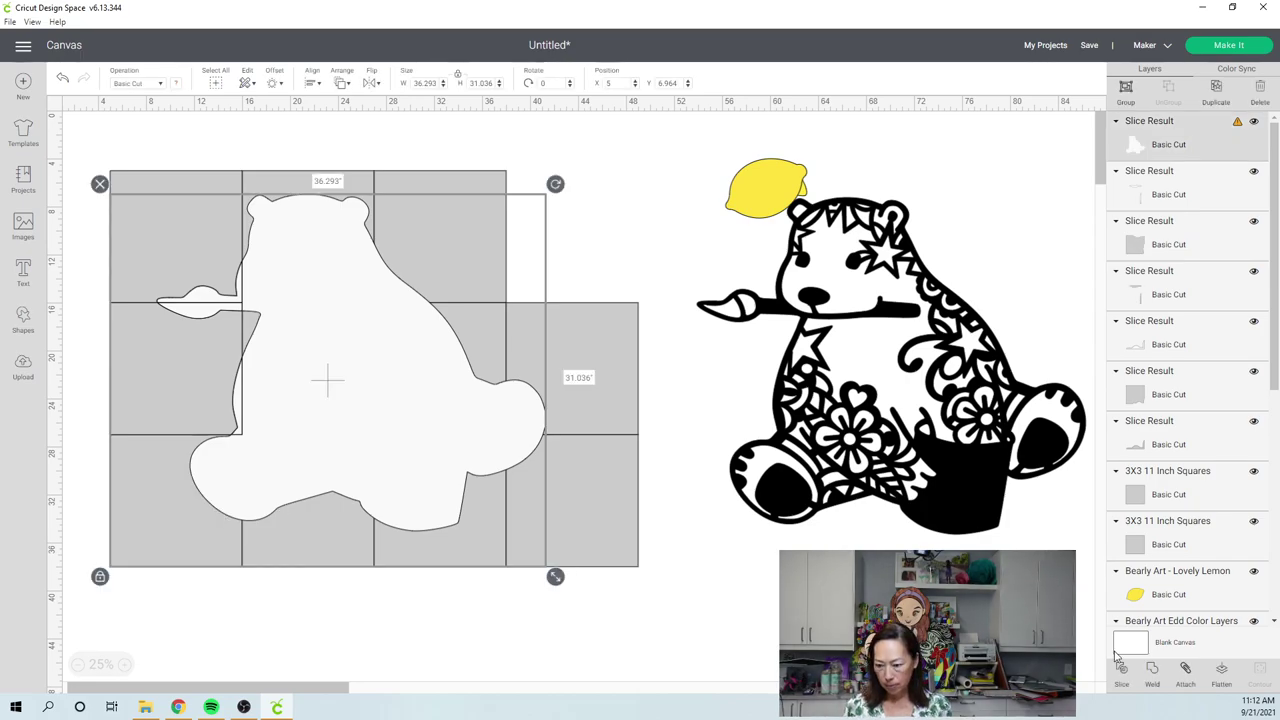
click(684, 647)
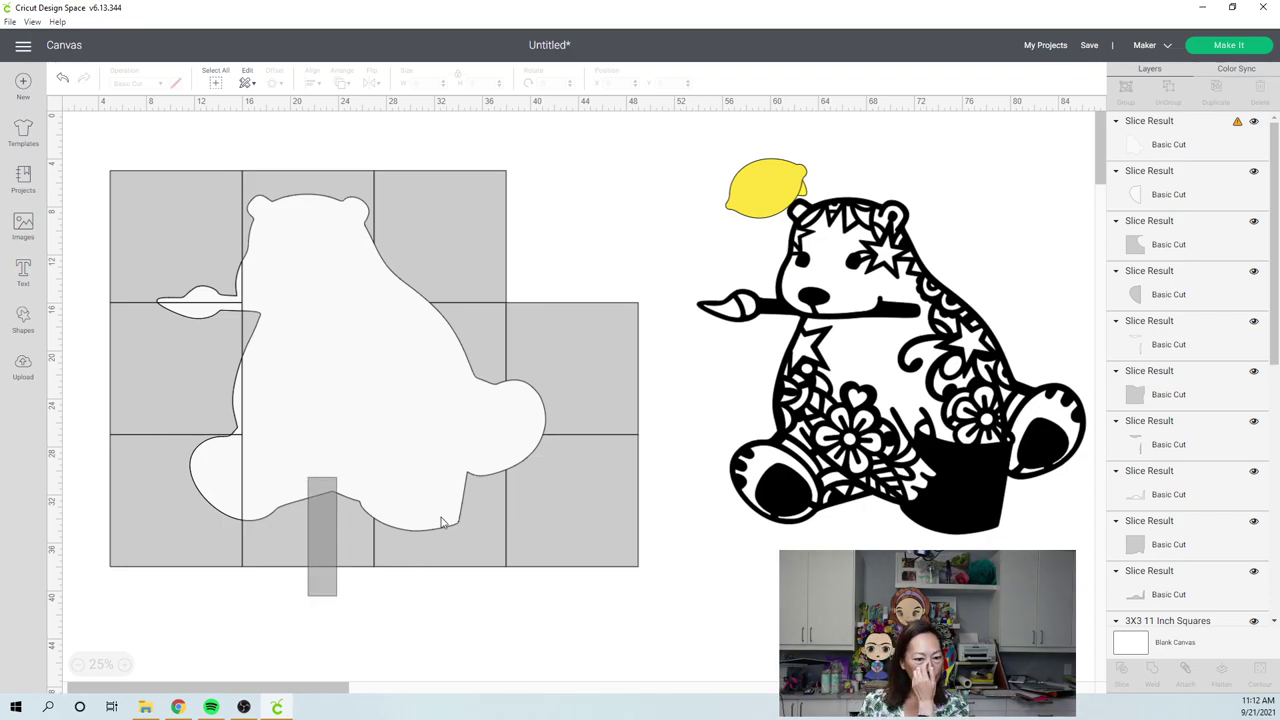
- Slice the remaining white silhouette with the second, third and fourth squares of the grid's bottom row, one at a time
click(308, 486)
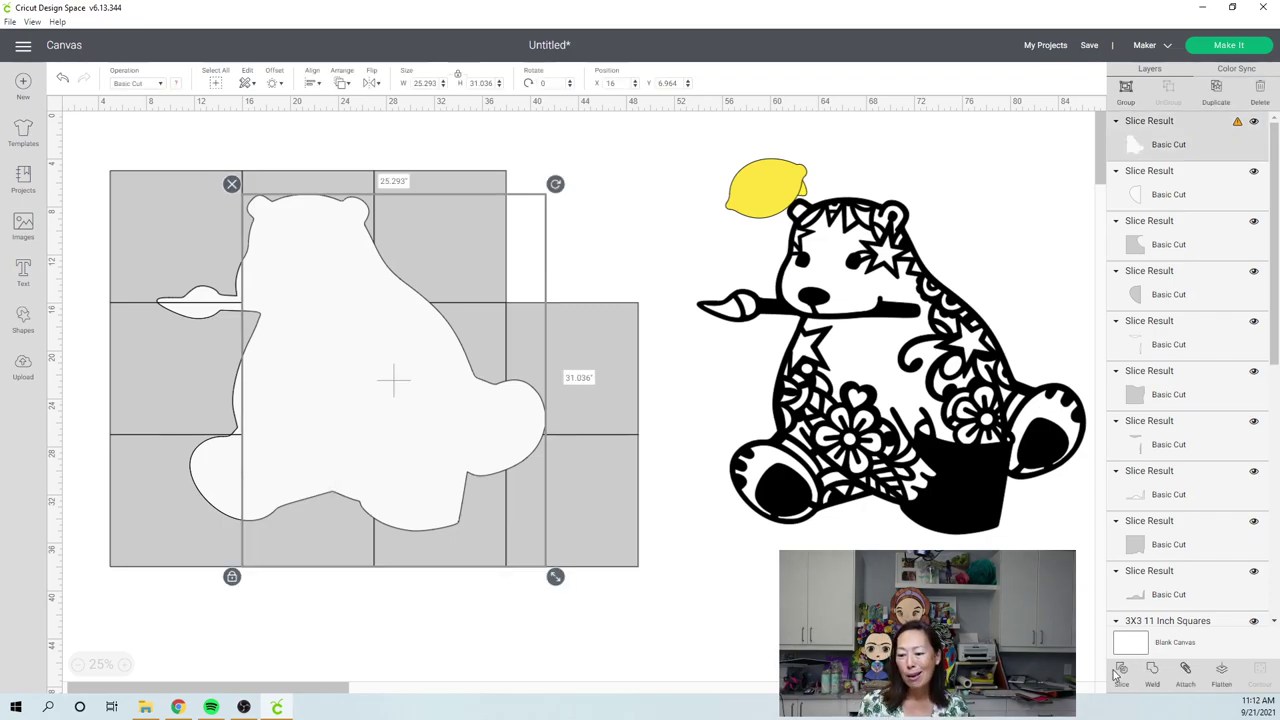
click(553, 580)
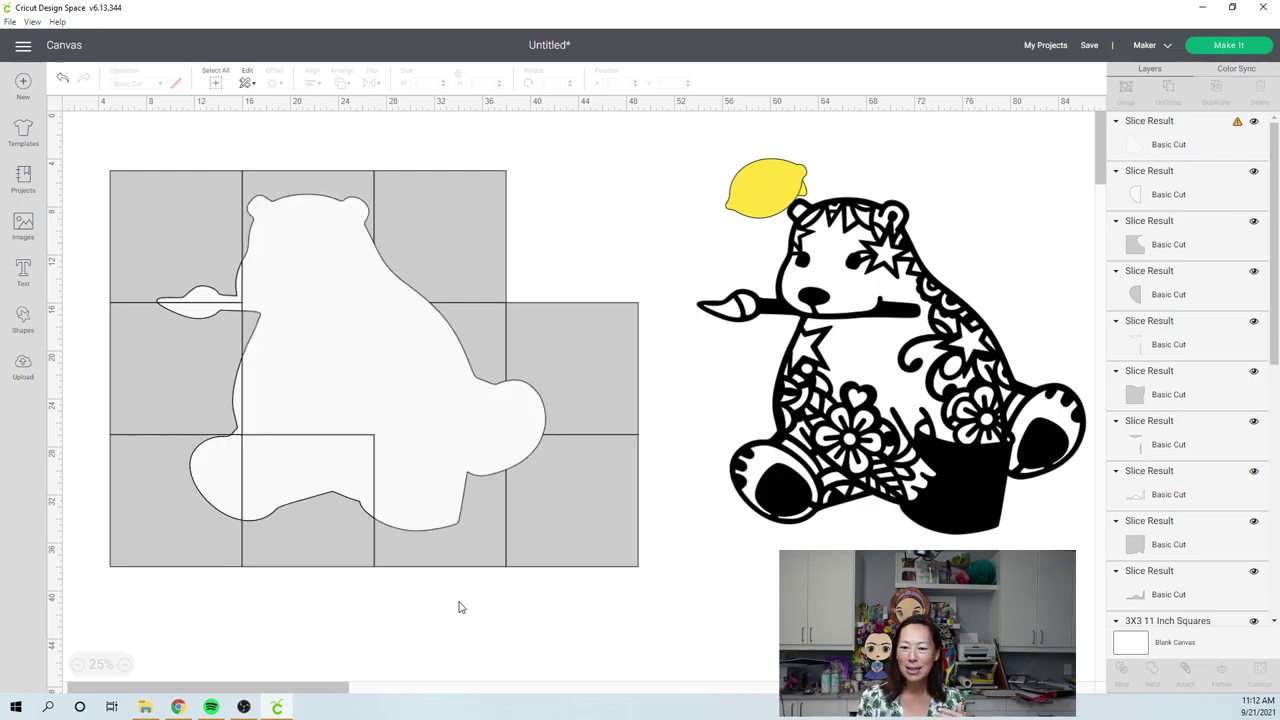
drag(466, 606, 416, 470)
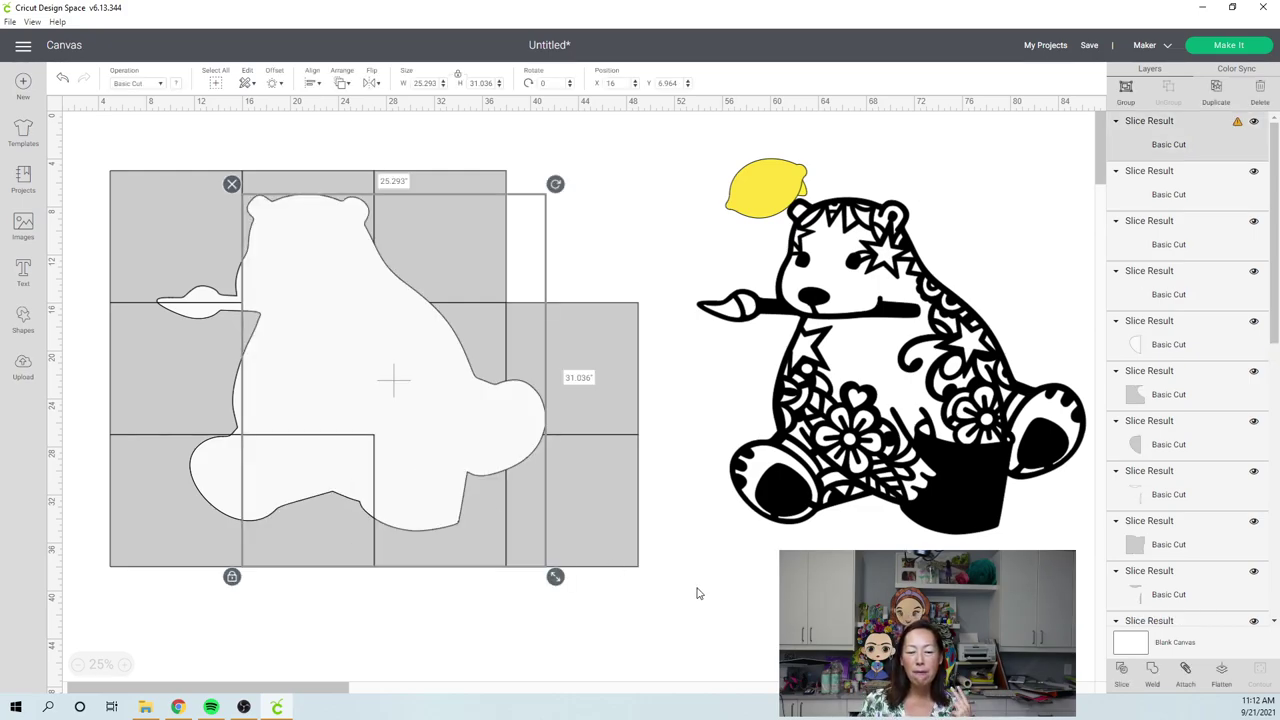
click(1103, 675)
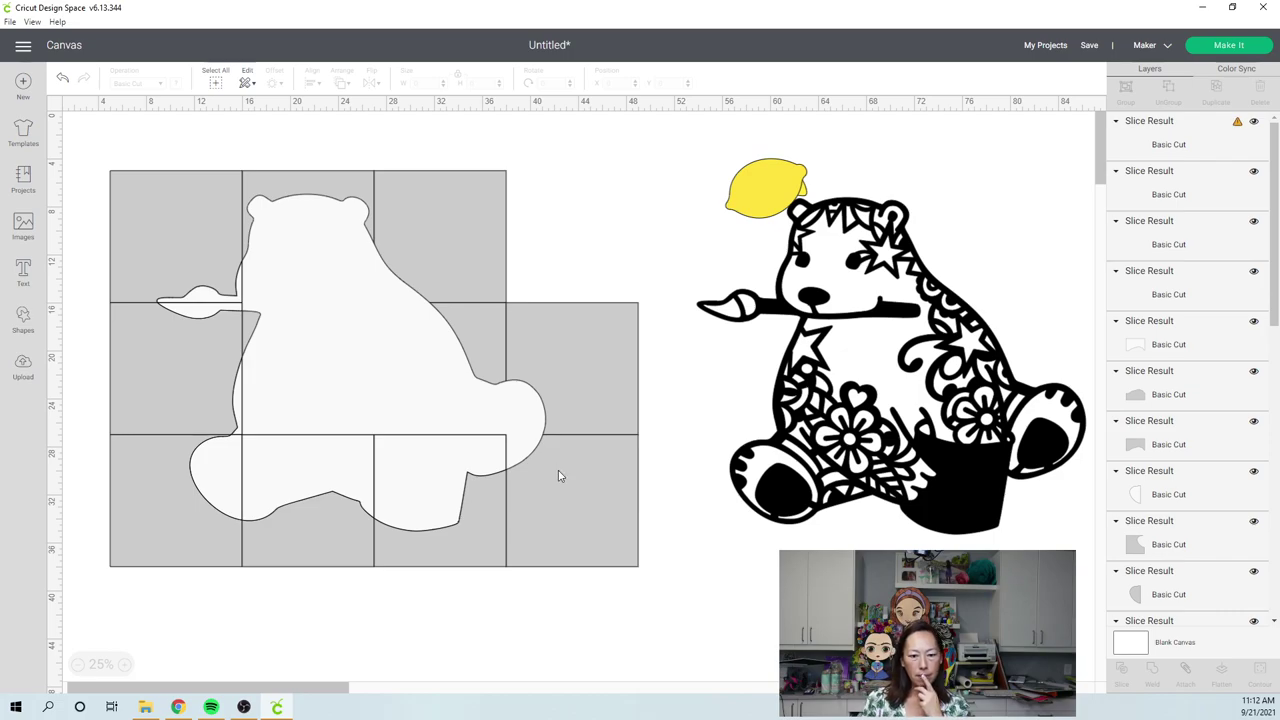
drag(643, 601, 520, 444)
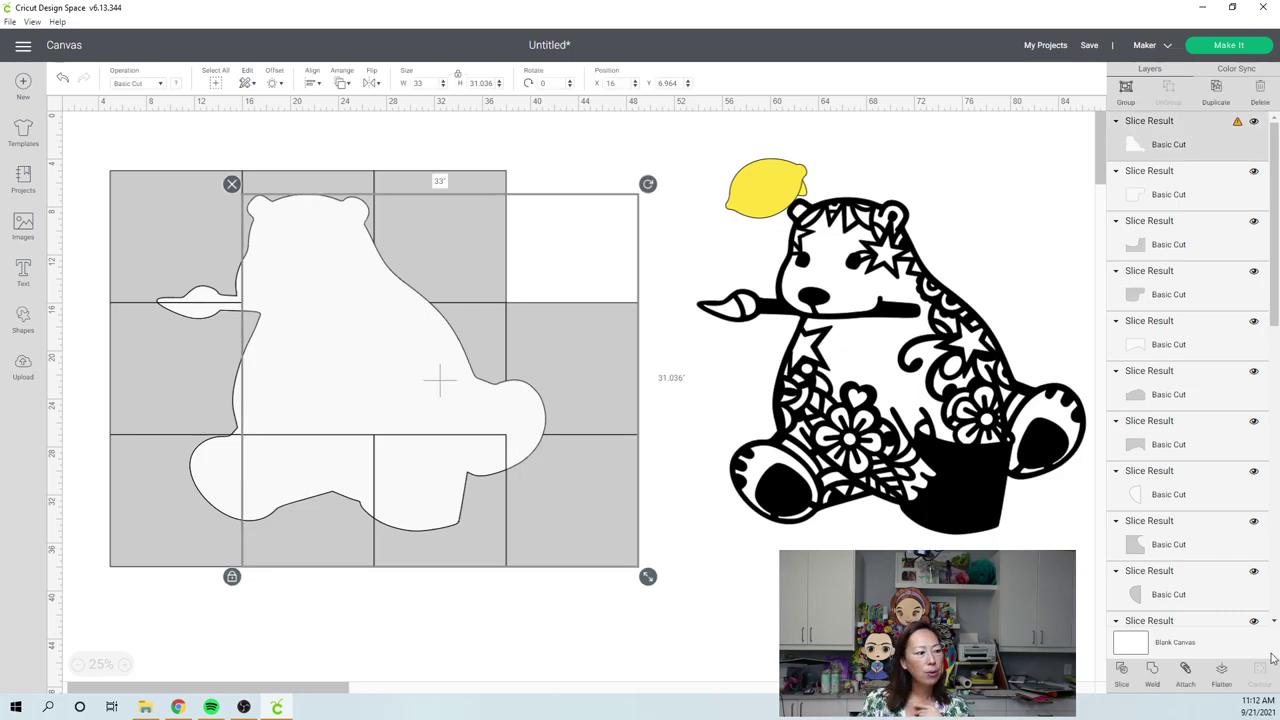
click(1125, 671)
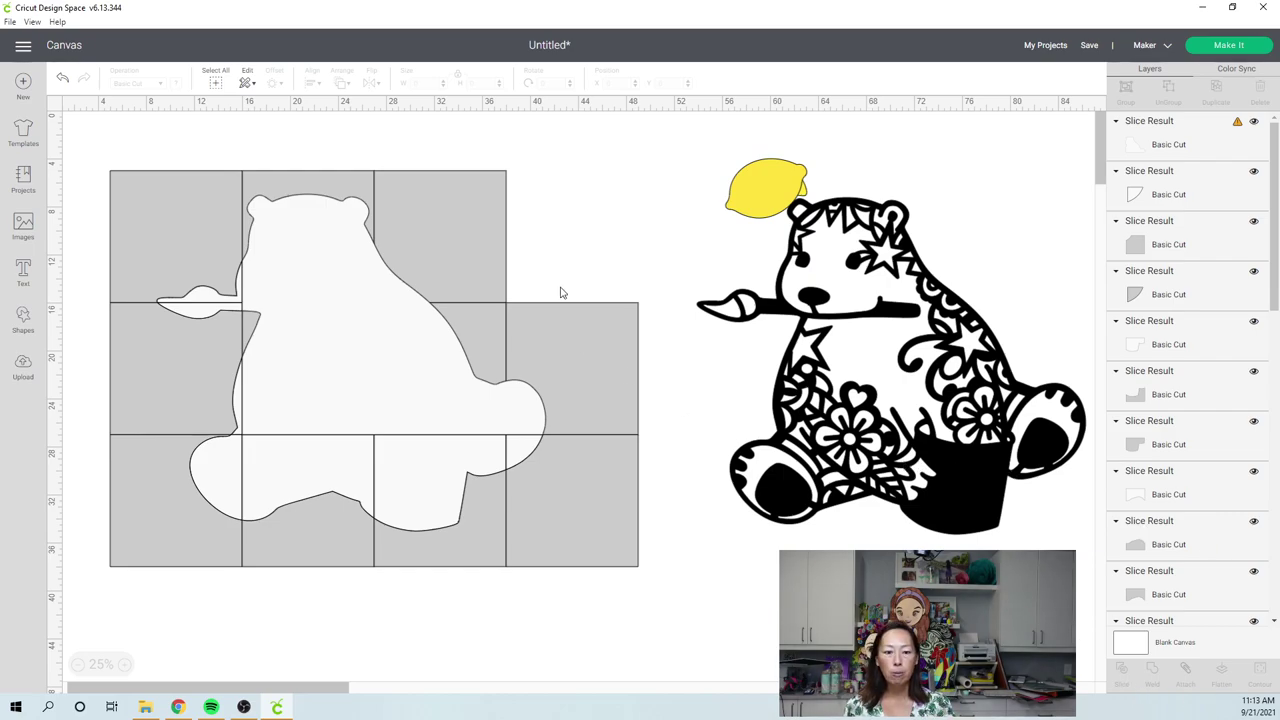
- Slice the remaining white silhouette with the second square of the grid's top row, keeping the silhouette in its place
drag(546, 243, 543, 401)
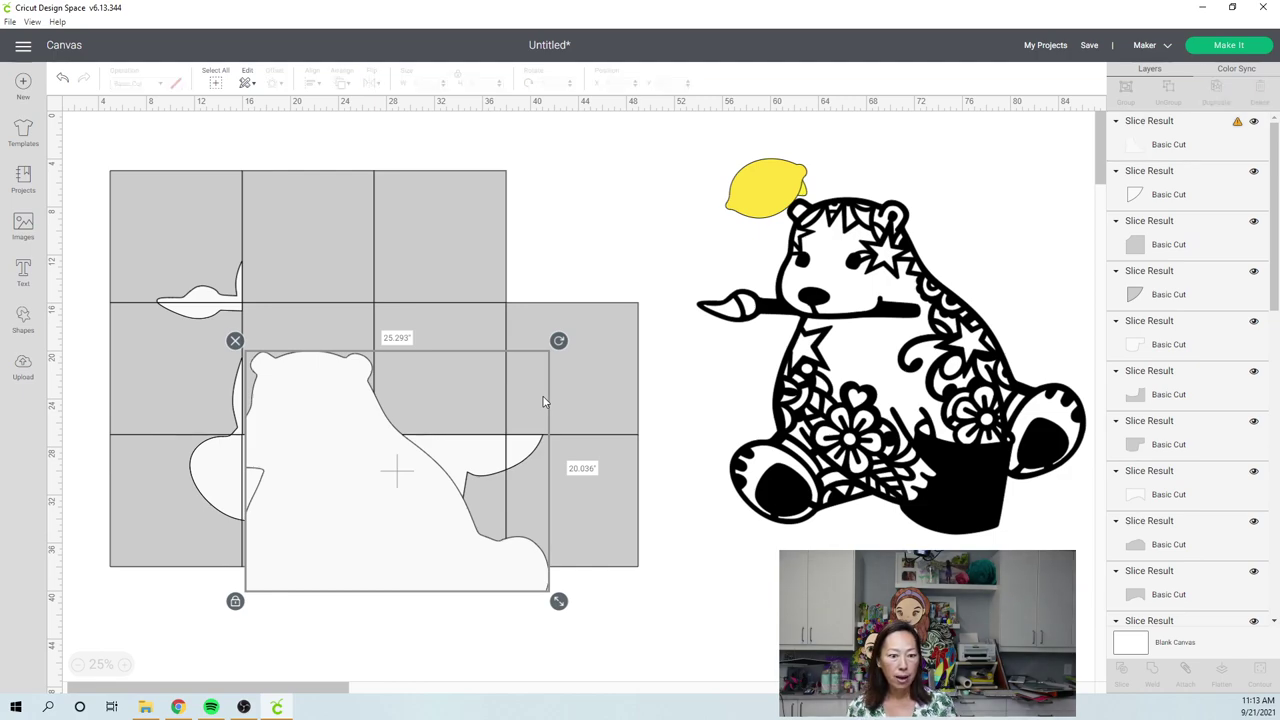
key(ctrl+z)
drag(305, 138, 314, 235)
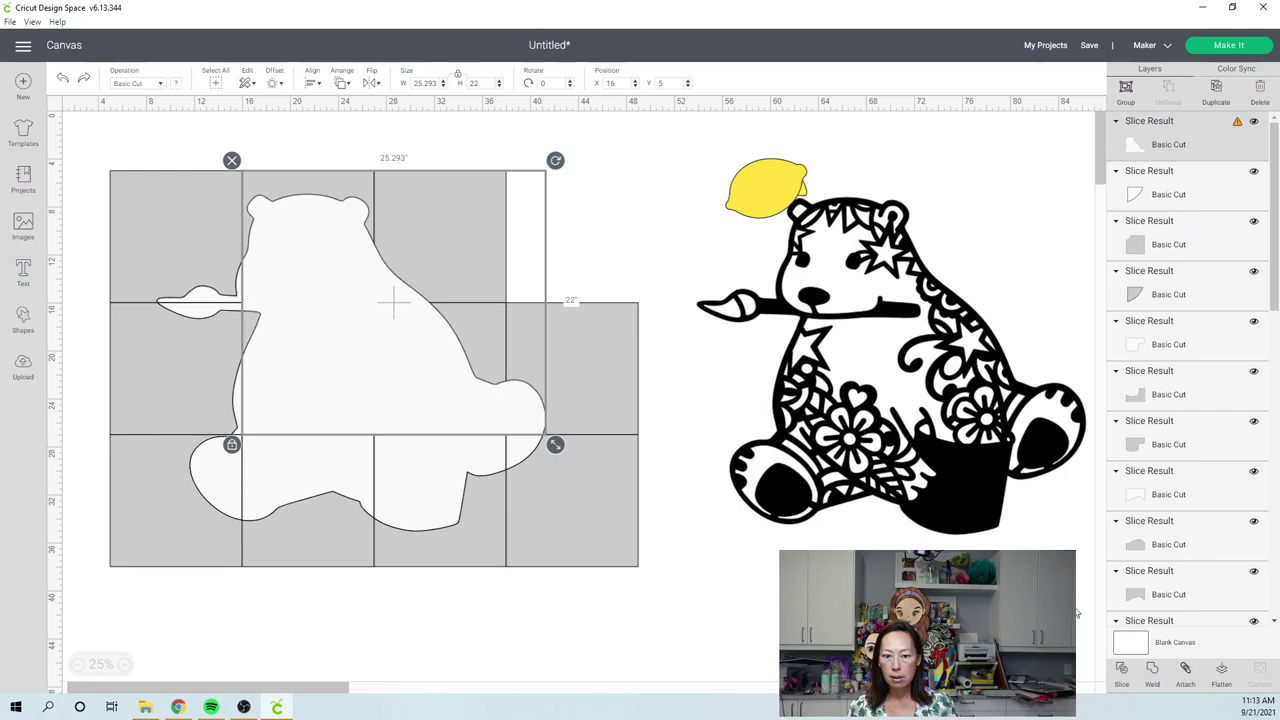
click(729, 337)
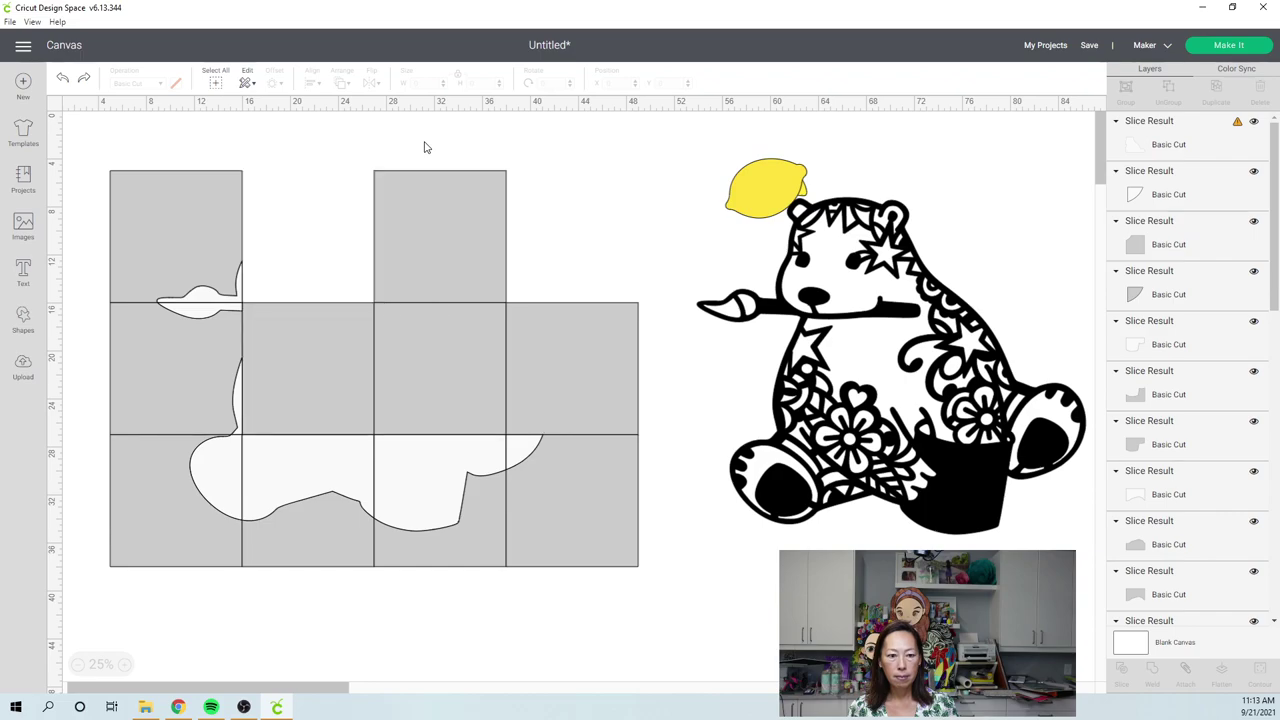
- Slice the remaining white silhouette with the third square of the grid's top row, keeping the silhouette in its place
key(ctrl+y)
drag(424, 147, 409, 297)
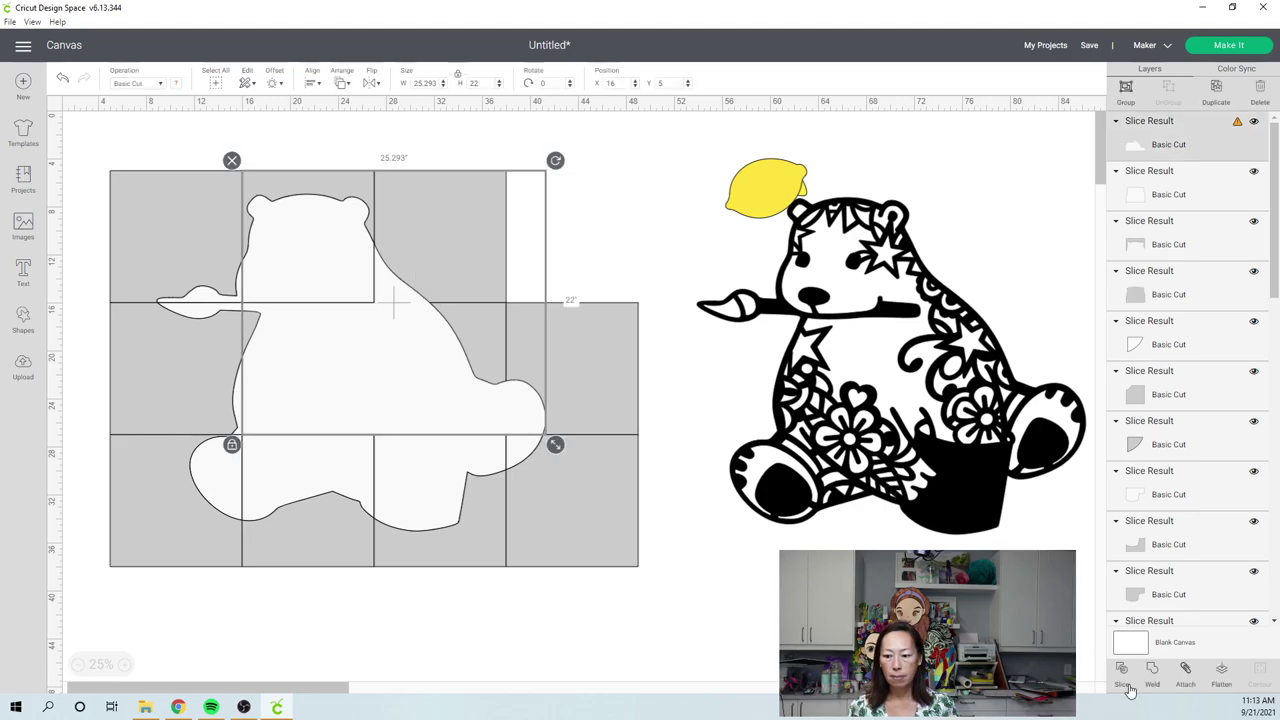
click(741, 443)
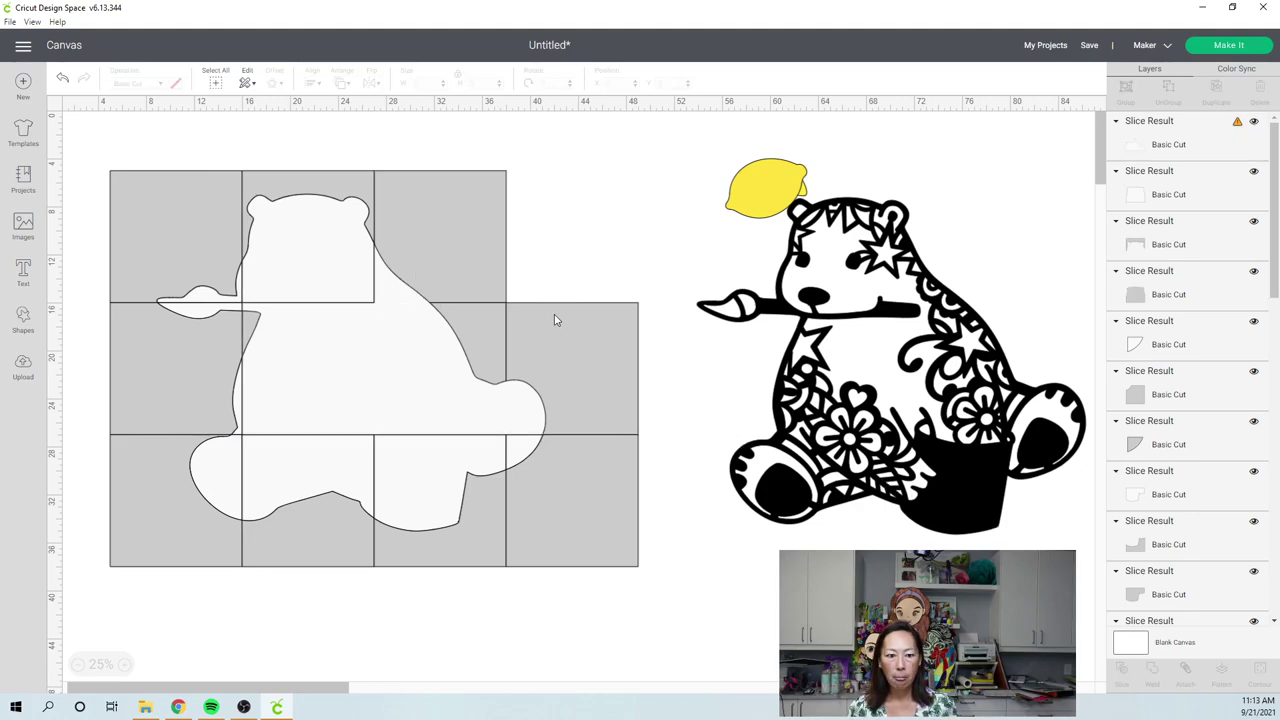
click(401, 372)
key(Delete)
key(ctrl+z)
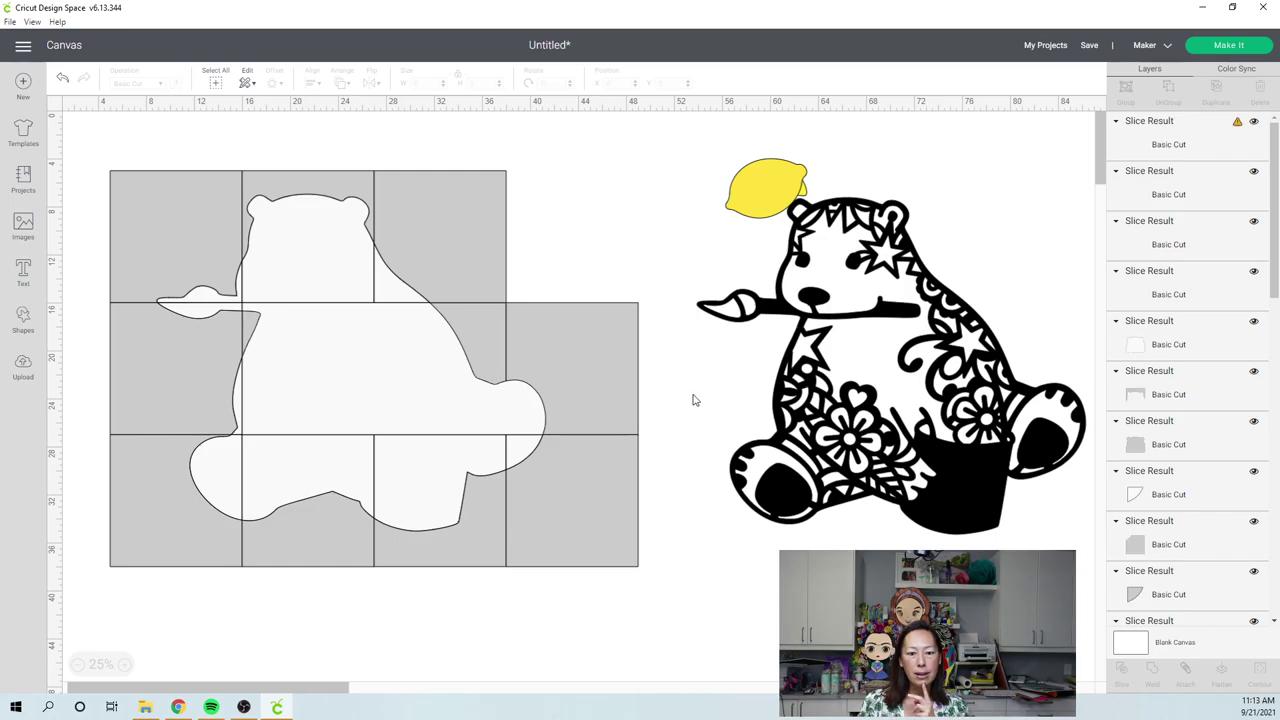
- Slice the remaining white silhouette with the fourth square of the grid's middle row, keeping all pieces in place
drag(694, 380, 523, 392)
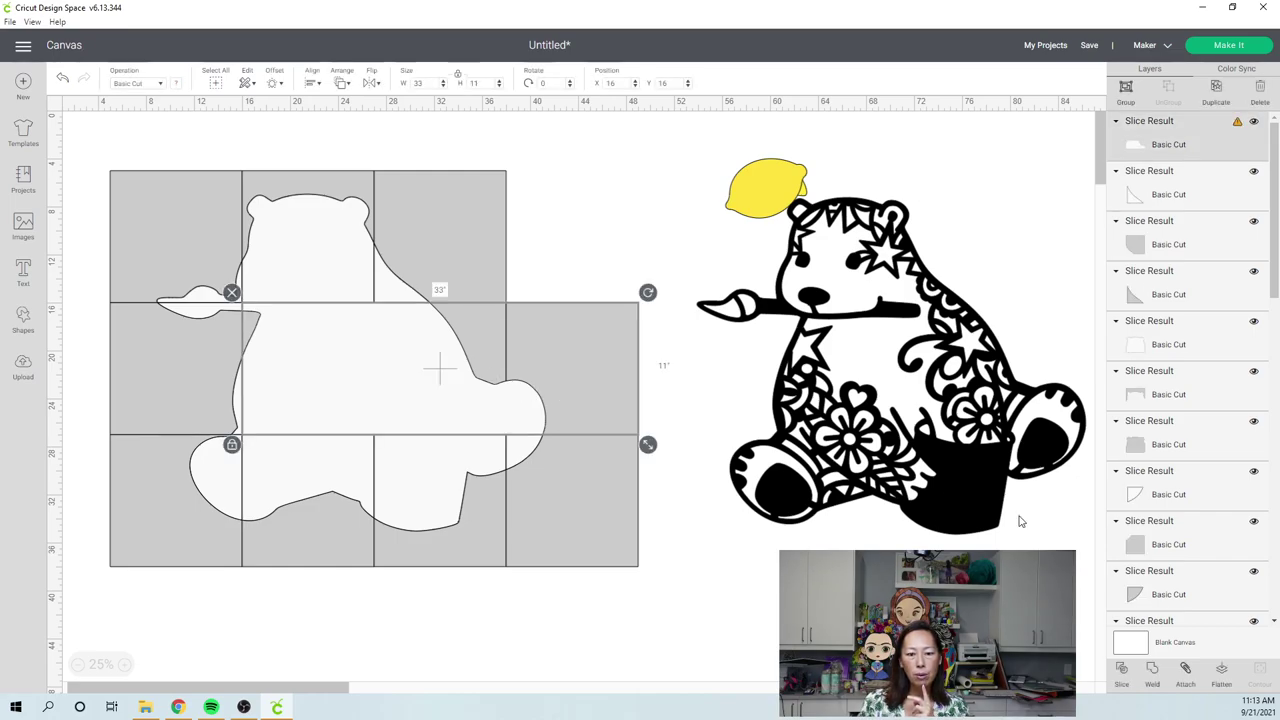
click(932, 525)
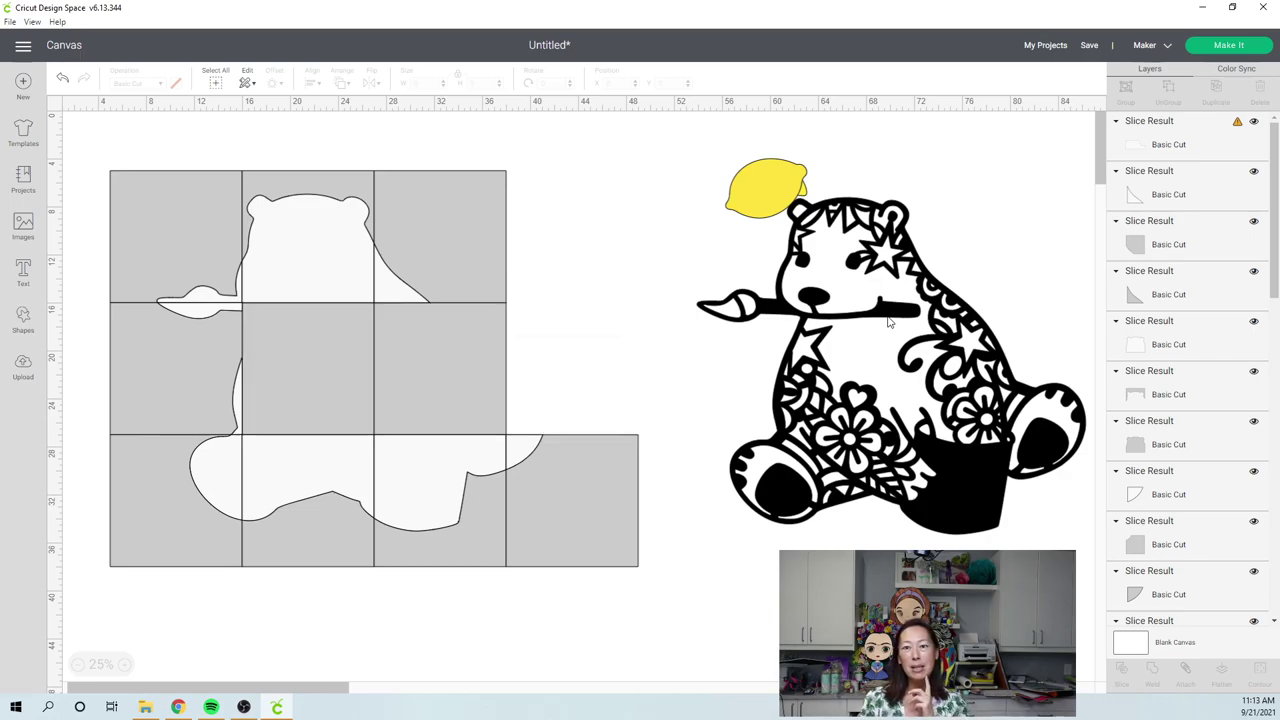
key(ctrl+z)
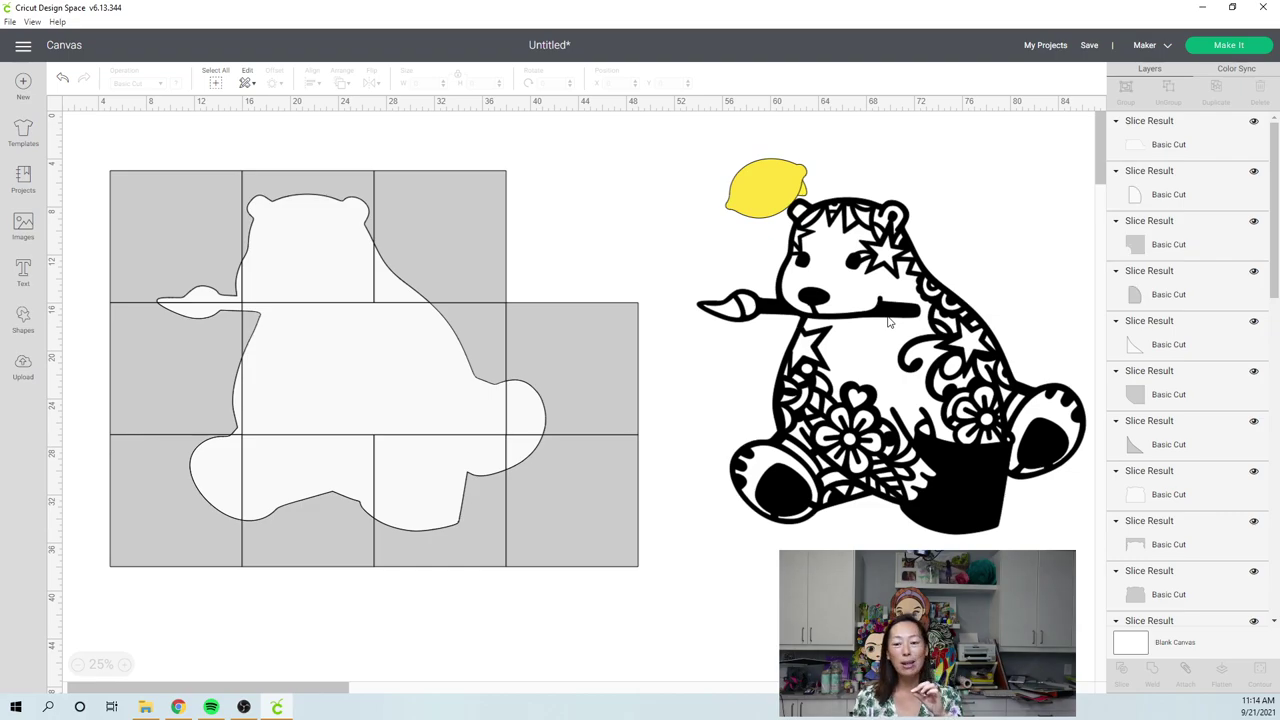
- Bring the black bear linework to the front and align it over the white silhouette on the grid
drag(827, 396, 855, 409)
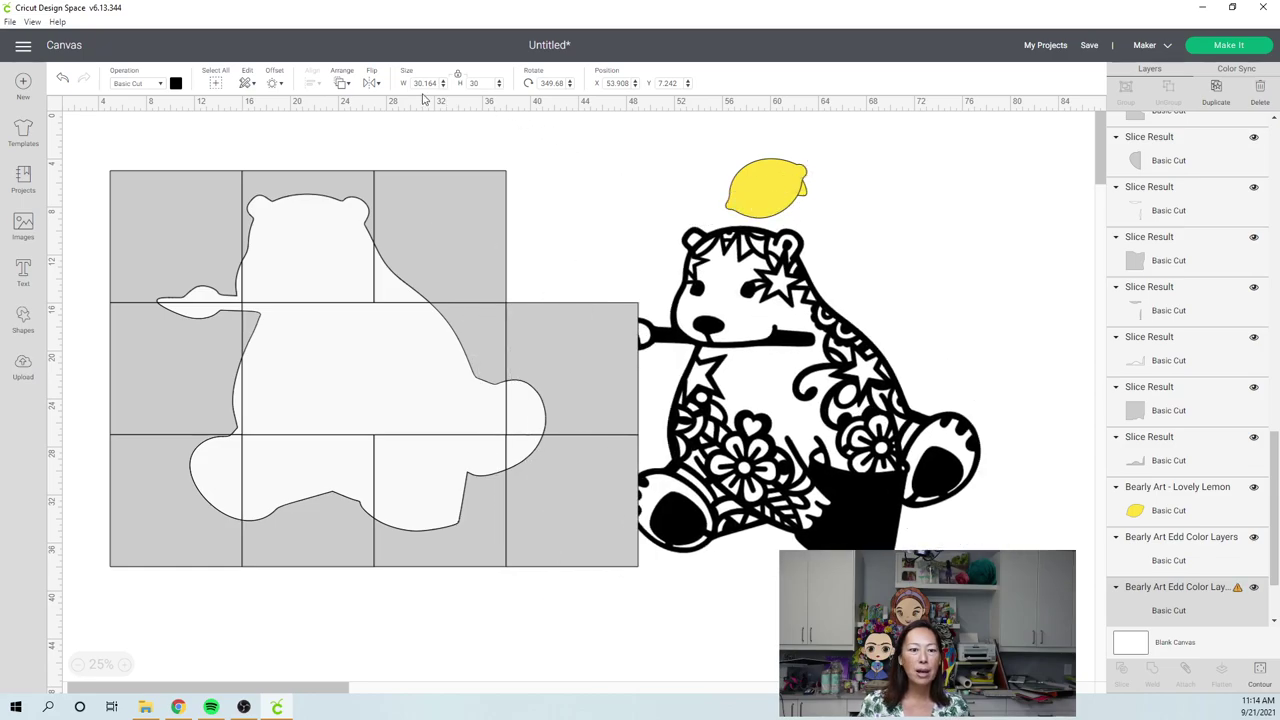
click(341, 83)
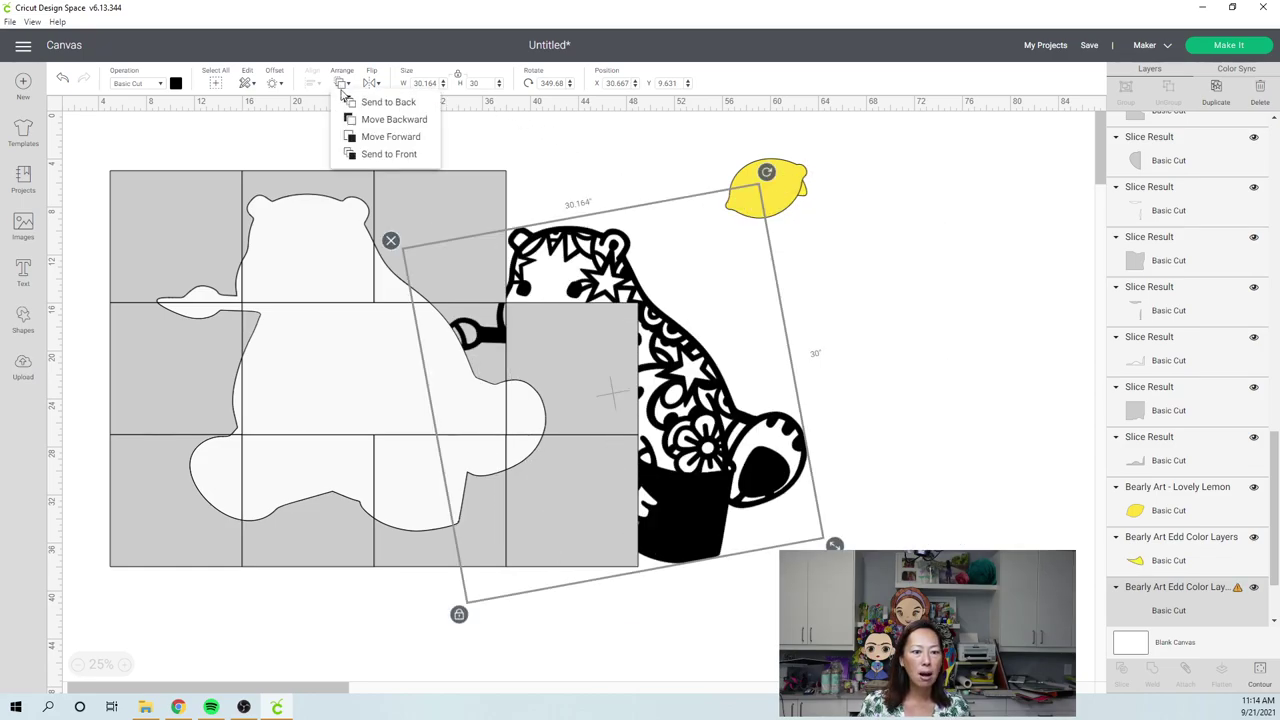
click(360, 155)
drag(711, 456, 656, 488)
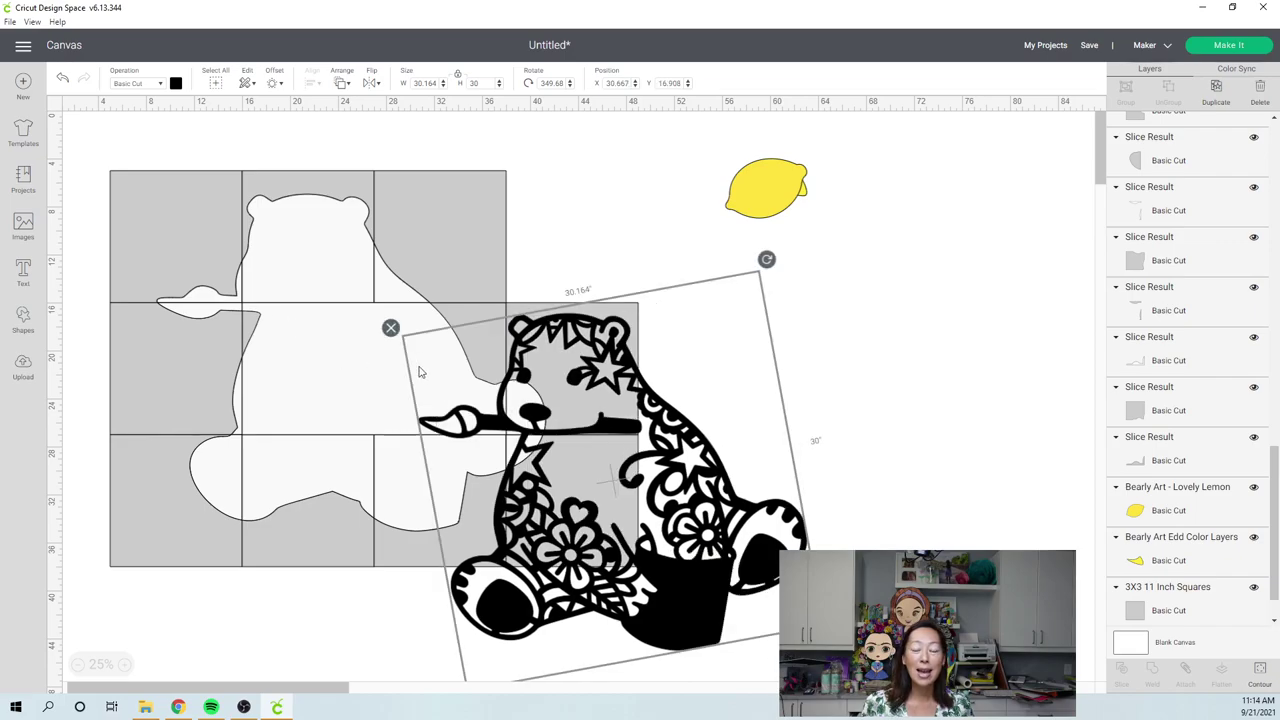
drag(686, 580, 358, 463)
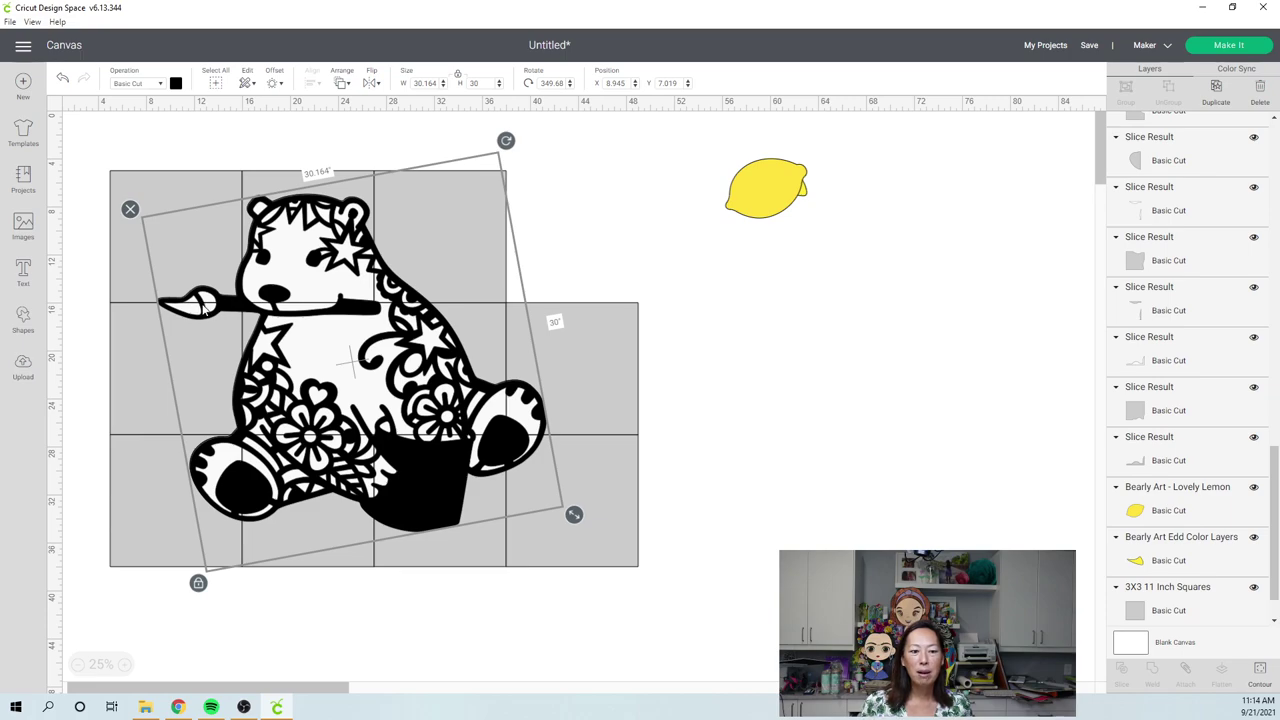
- Move the lemon aside and lay the yellow brush-tip piece over the bear's paintbrush, in front of all other layers
drag(766, 190, 766, 318)
click(787, 187)
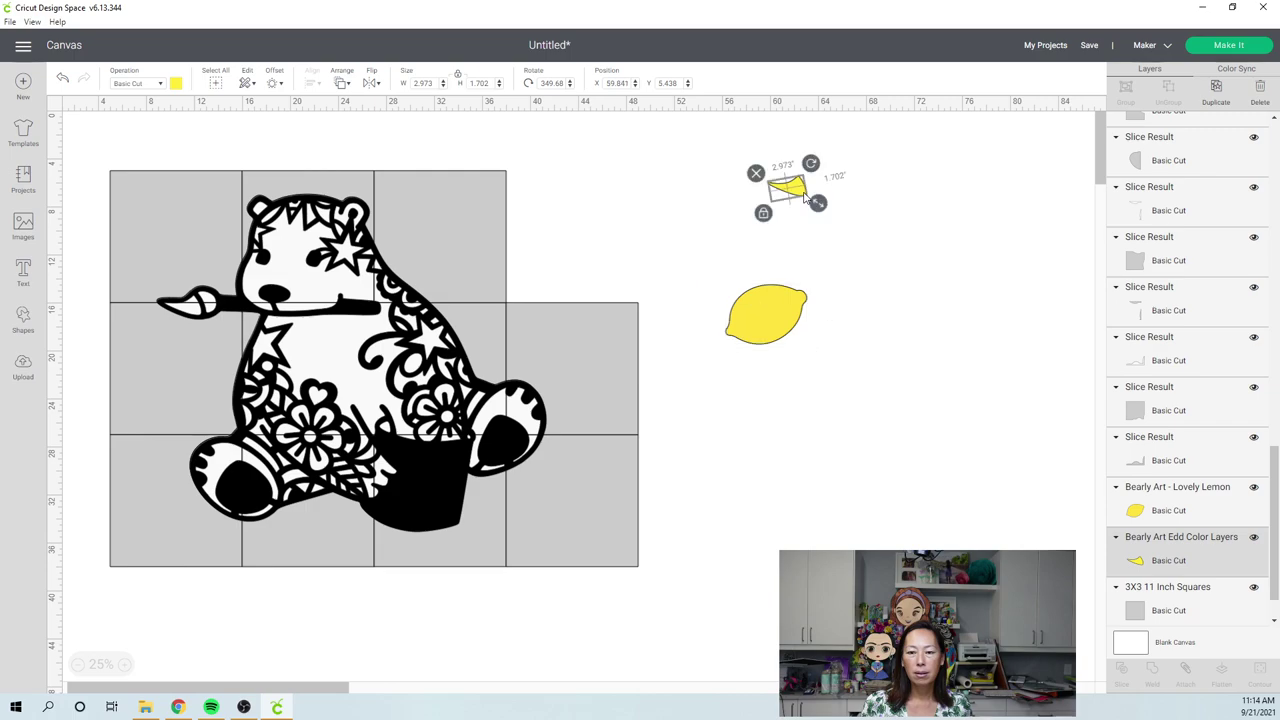
drag(559, 229, 185, 302)
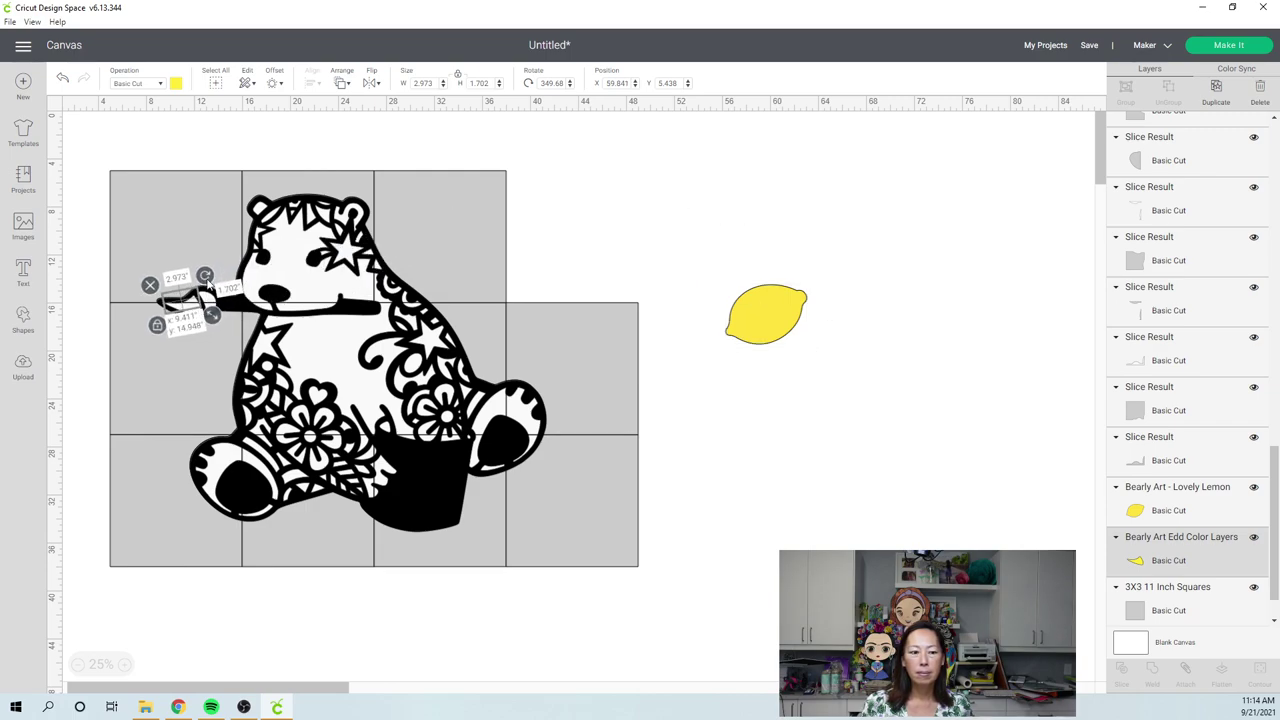
click(342, 84)
click(370, 156)
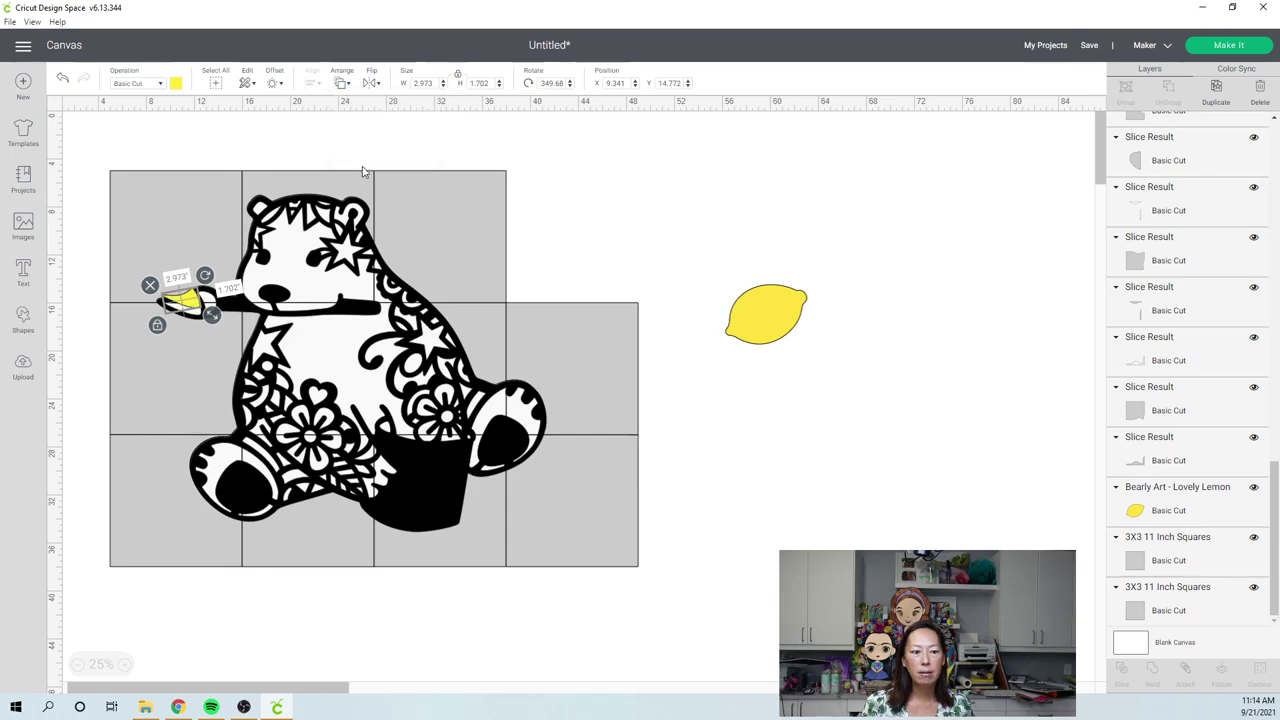
drag(185, 302, 186, 307)
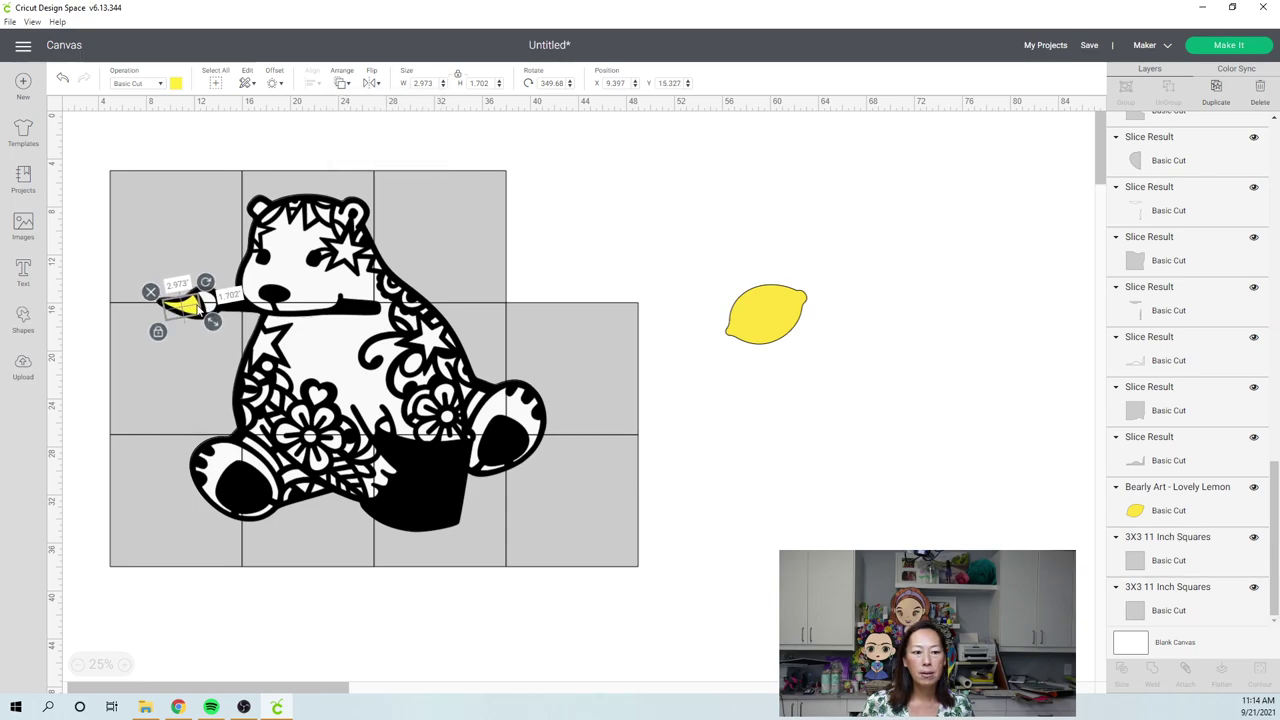
click(841, 496)
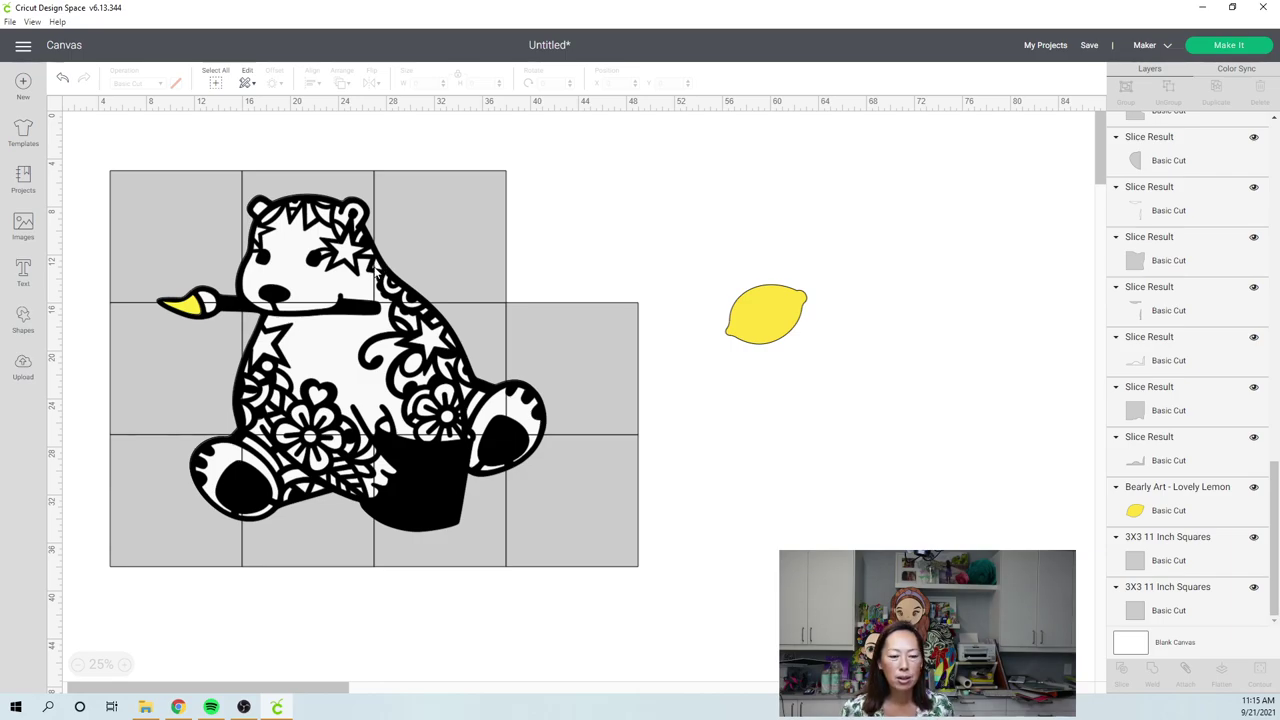
- Try to move the black bear linework off the grid into the empty space on its right
click(508, 472)
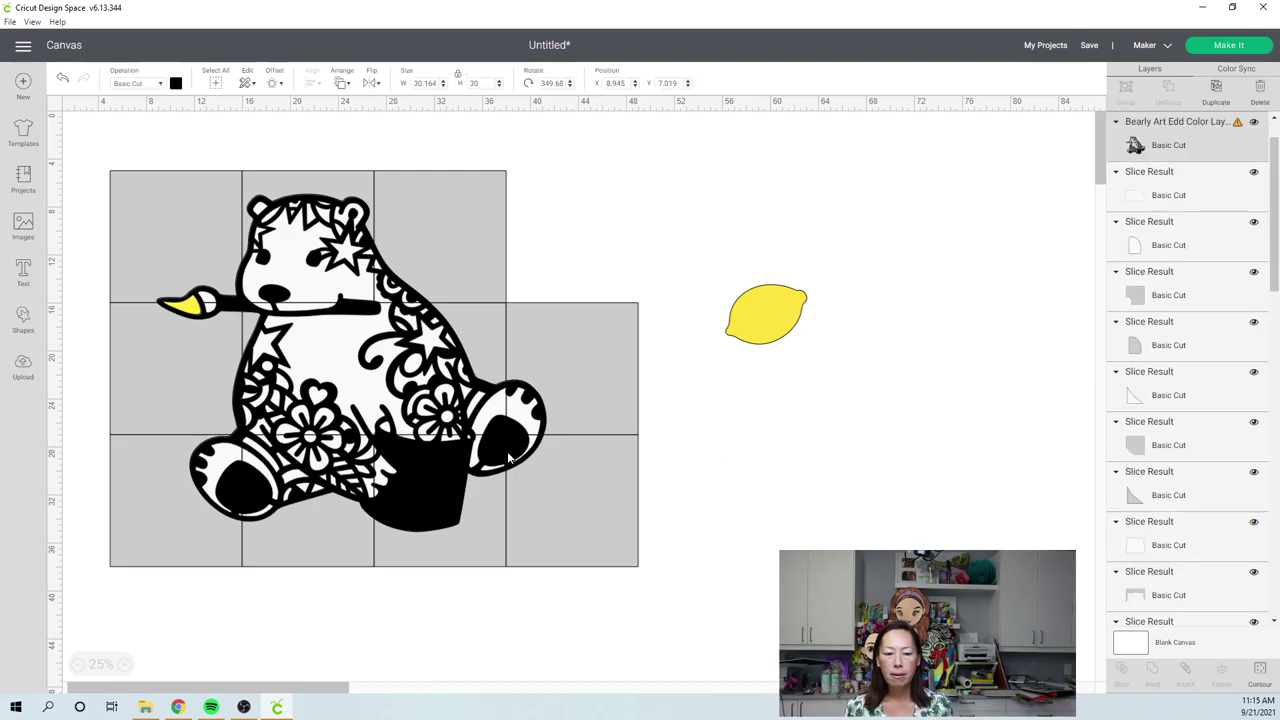
key(ctrl+z)
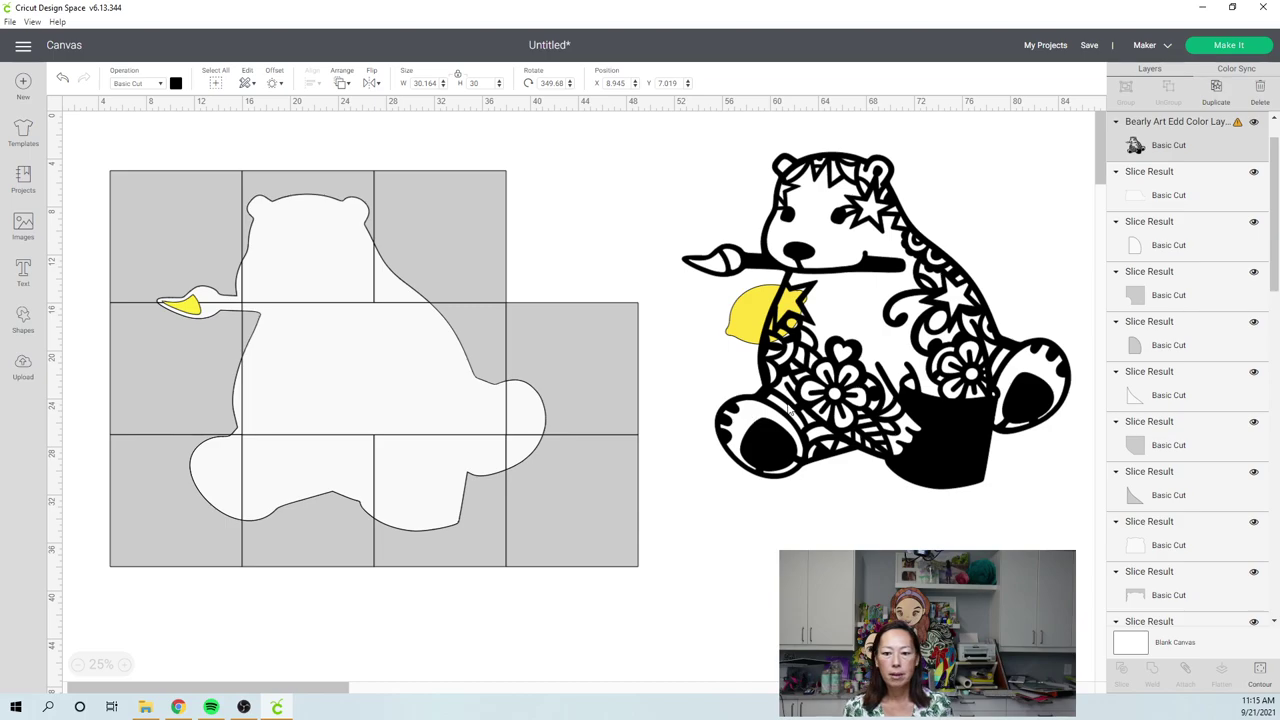
drag(755, 426, 1124, 421)
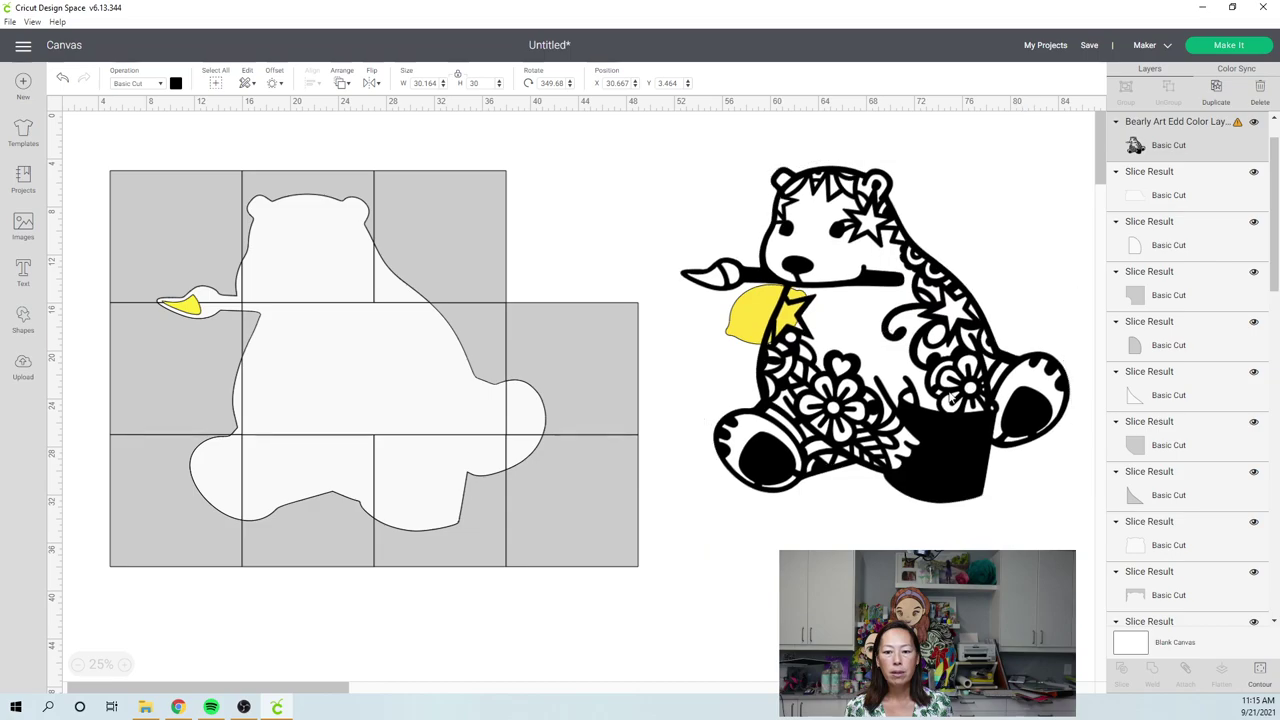
key(ctrl+z)
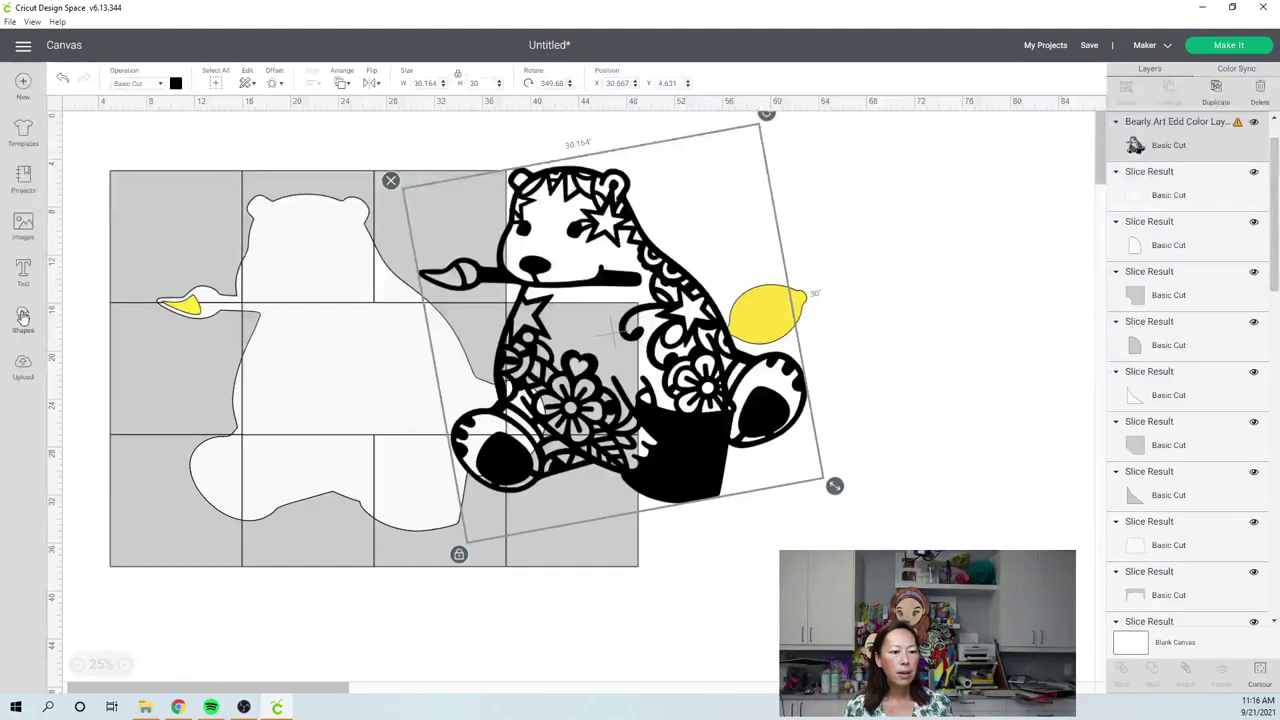
- Insert a square shape and try again to move the black bear linework to the right of the grid
click(23, 316)
click(76, 196)
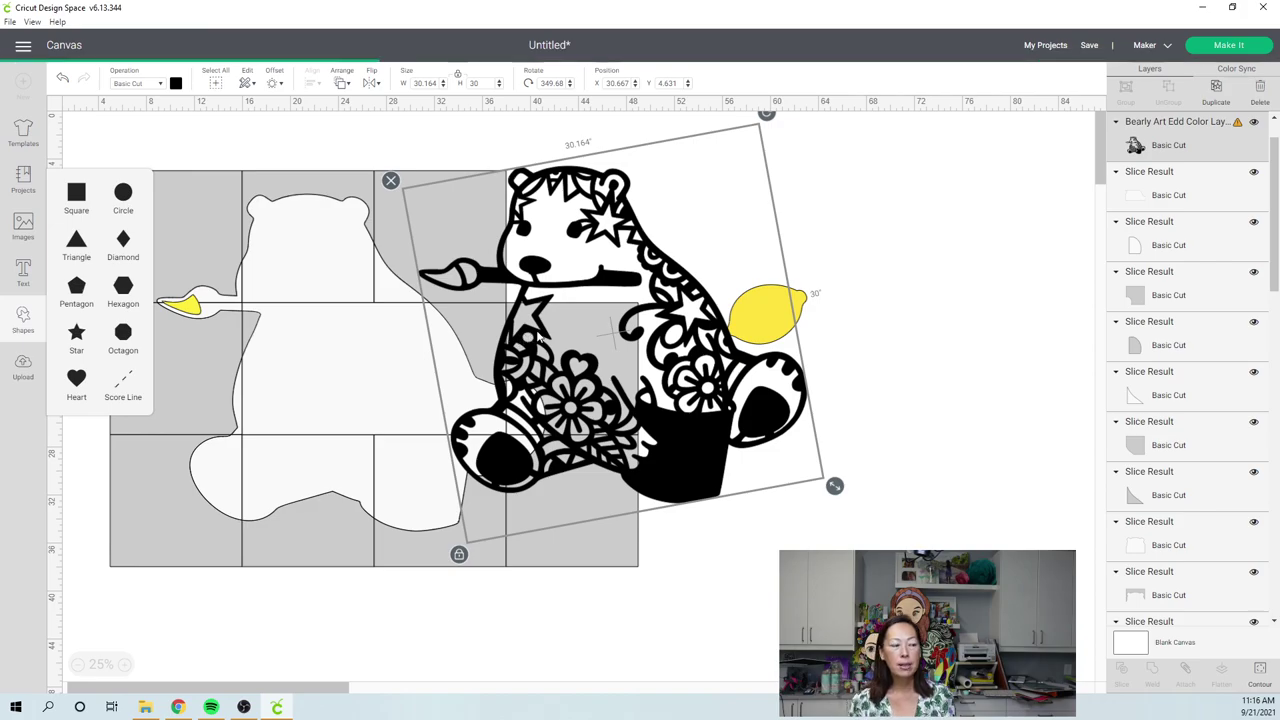
drag(520, 204, 848, 268)
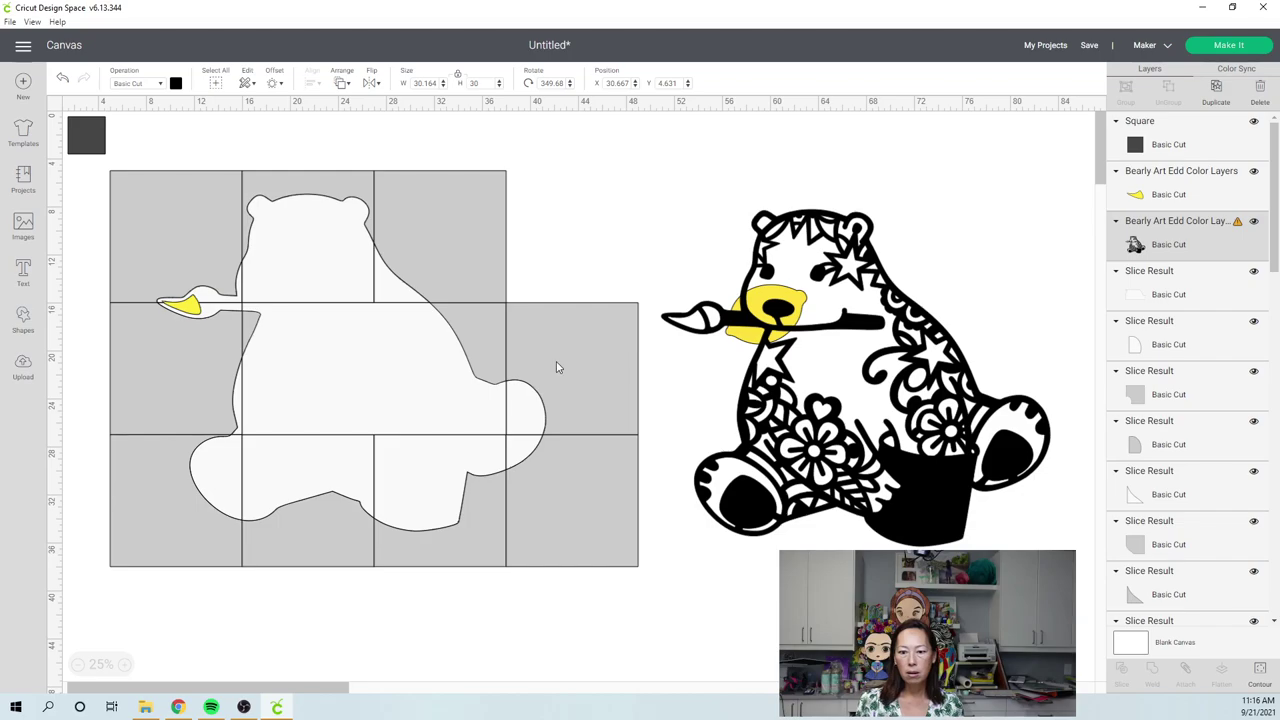
key(ctrl+z)
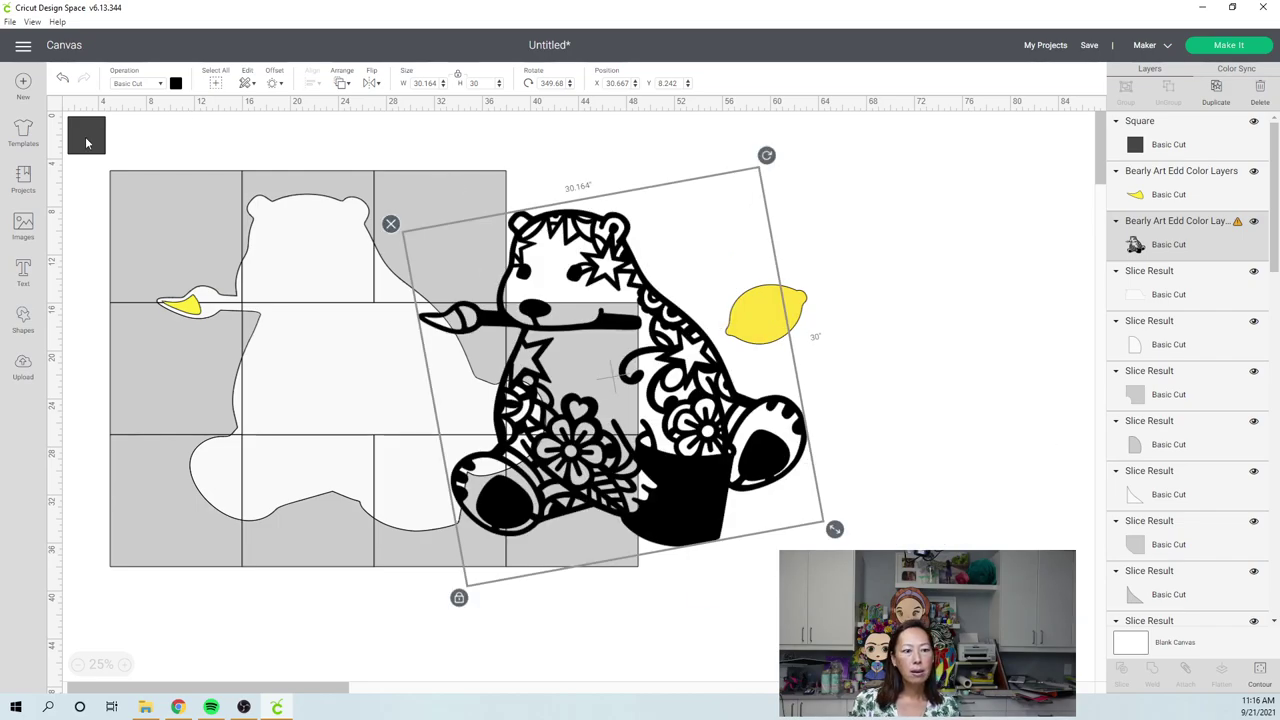
click(86, 133)
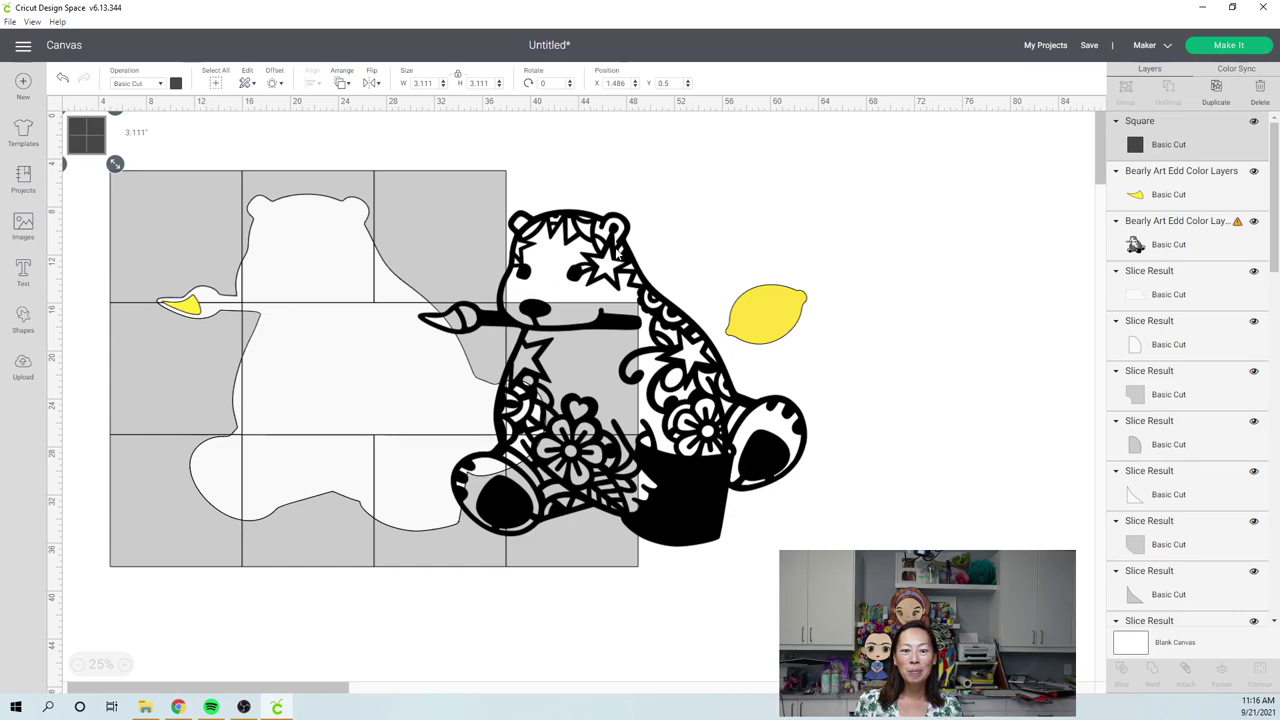
- Move the black bear linework down to the free canvas area below the grid
click(651, 251)
drag(651, 251, 881, 330)
key(ctrl+z)
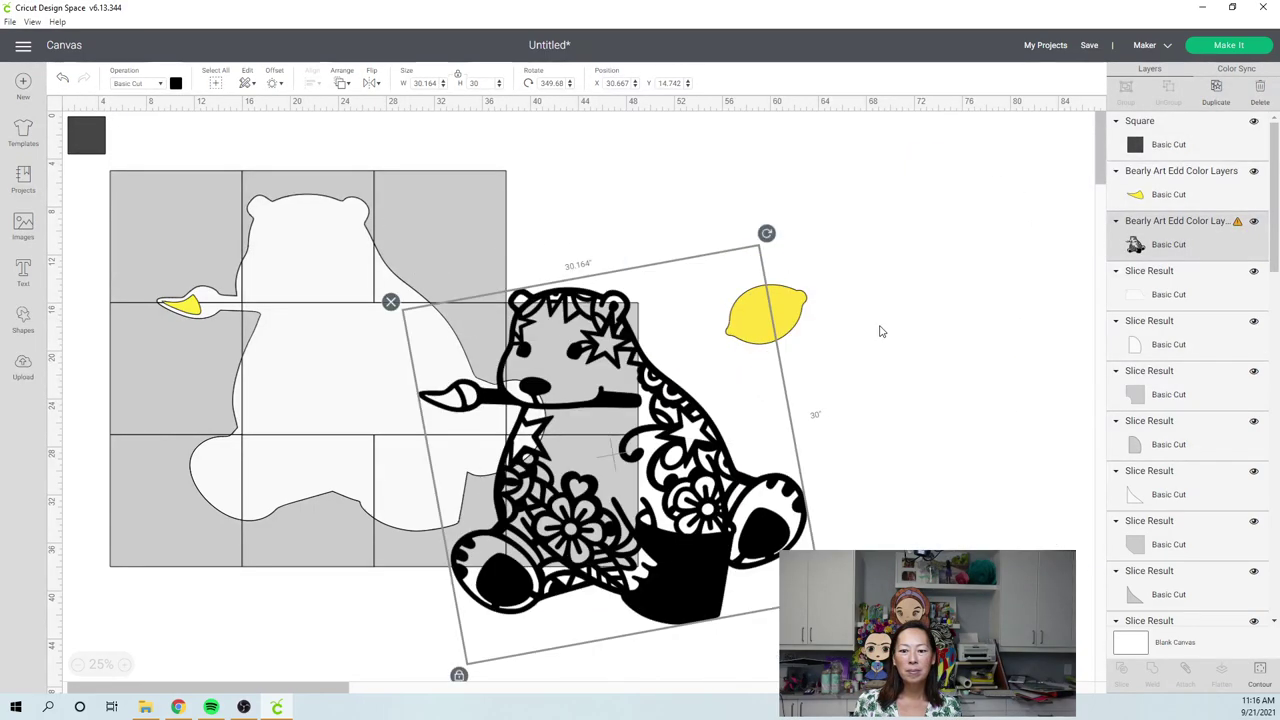
scroll(850, 355, down, 2)
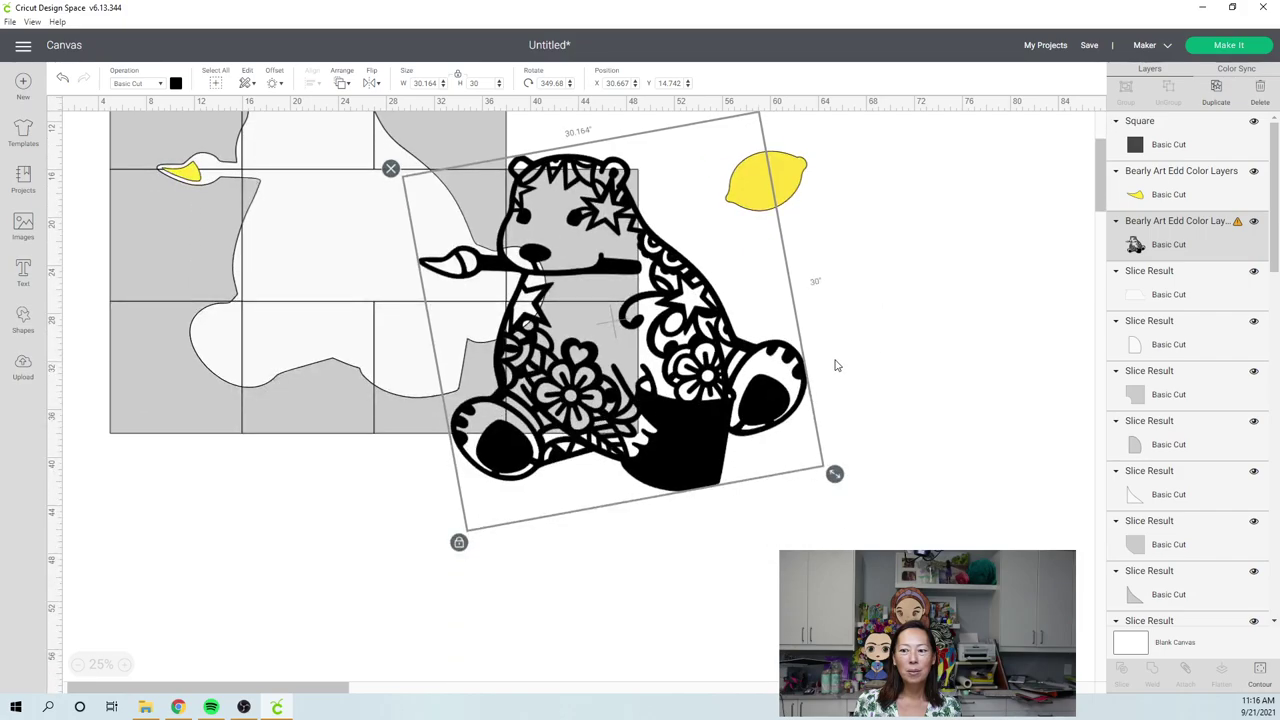
click(845, 365)
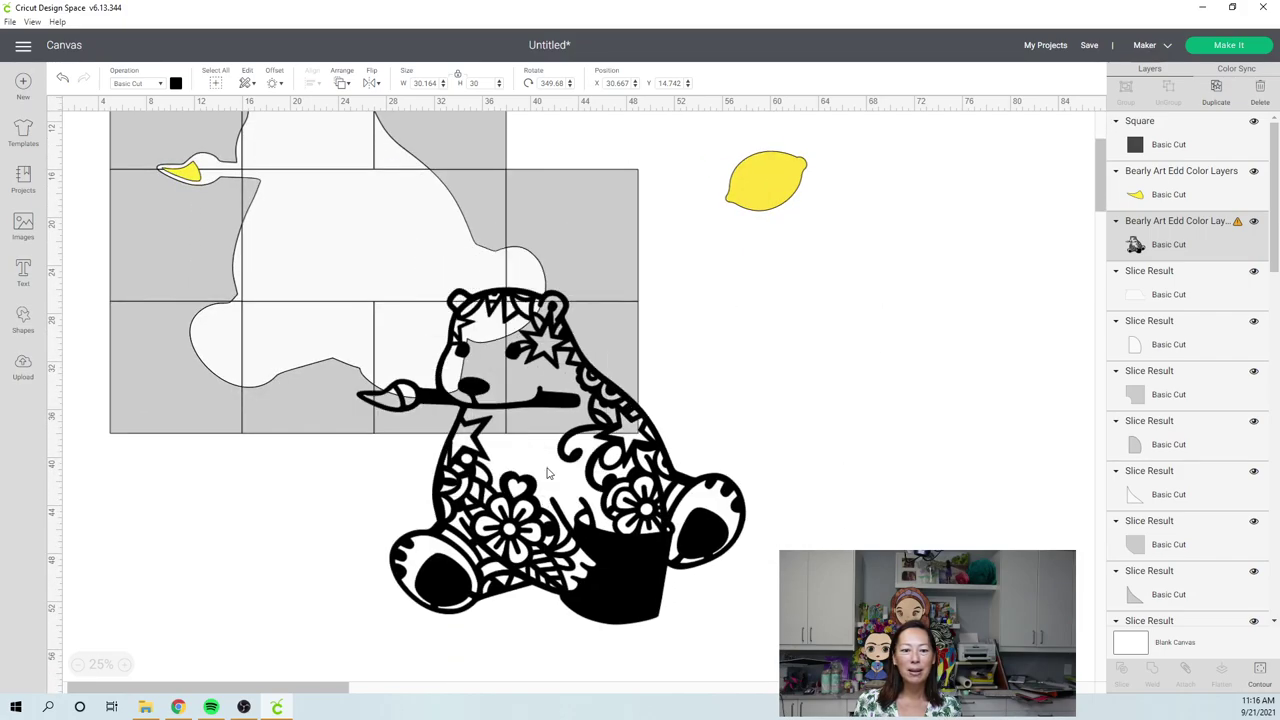
key(ctrl+z)
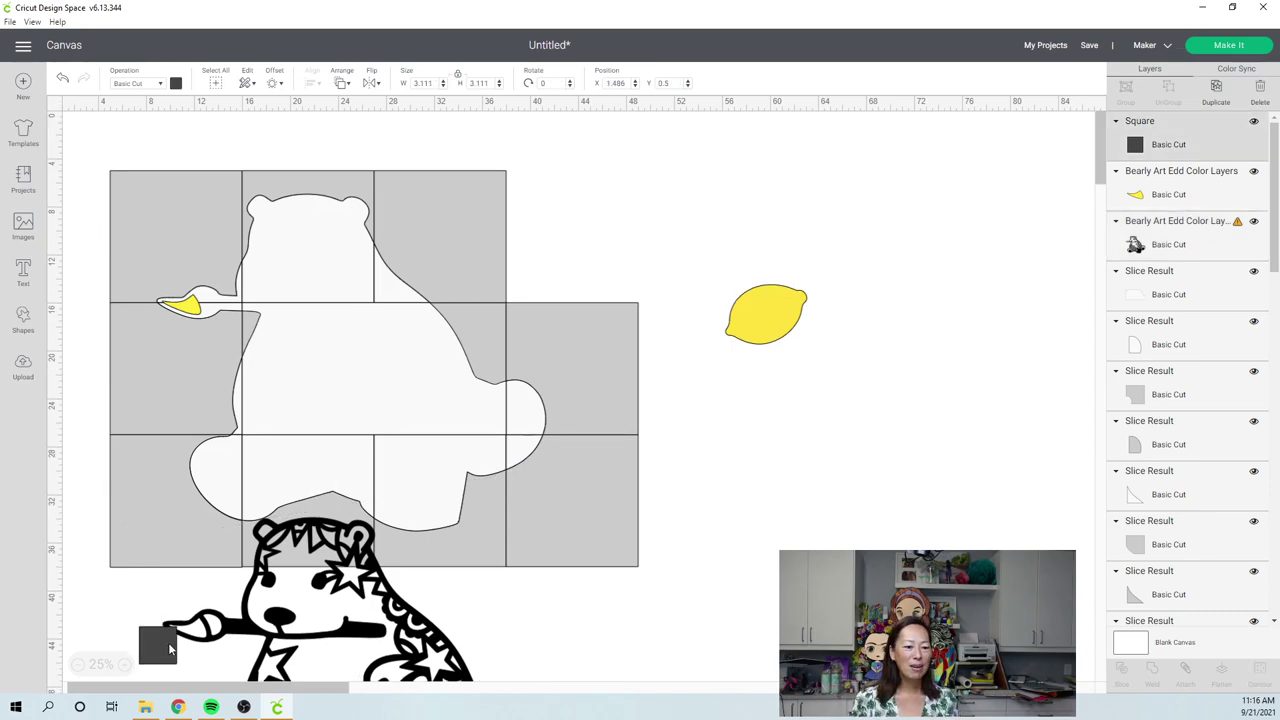
- Move the new square below the grid, beside the black bear's lower-left foot
drag(152, 644, 197, 648)
scroll(414, 449, down, 6)
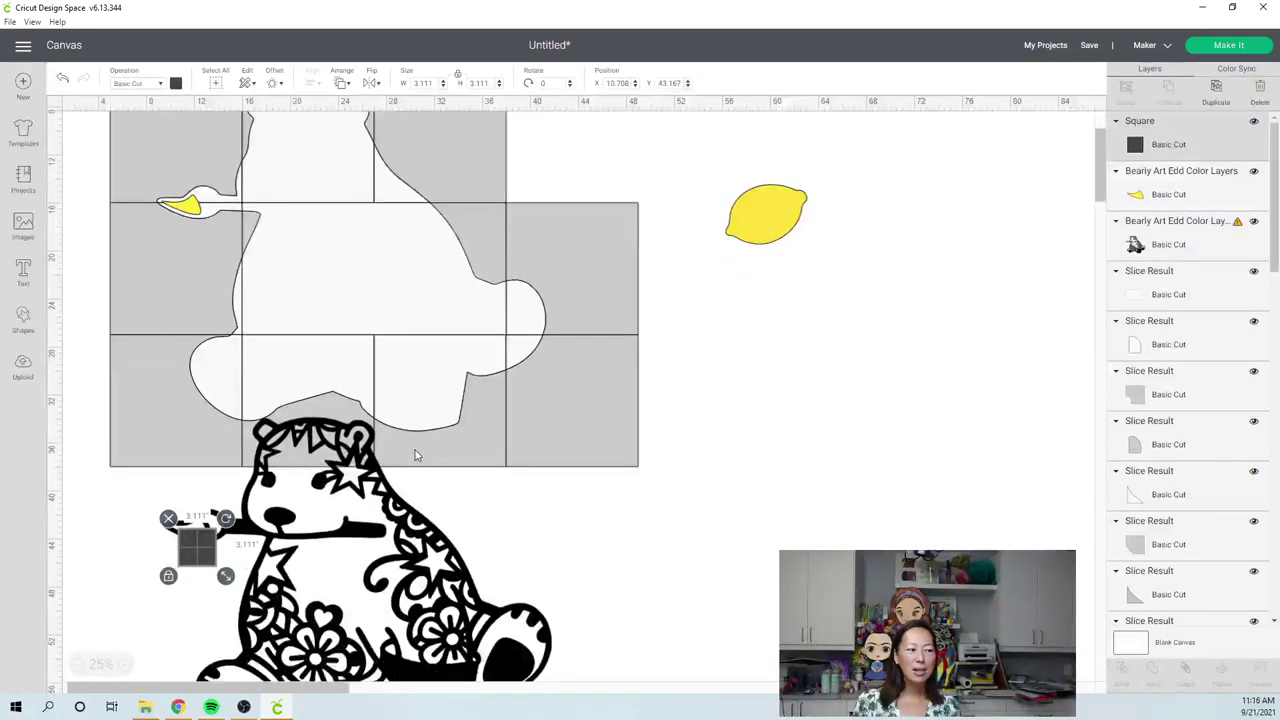
scroll(417, 453, down, 2)
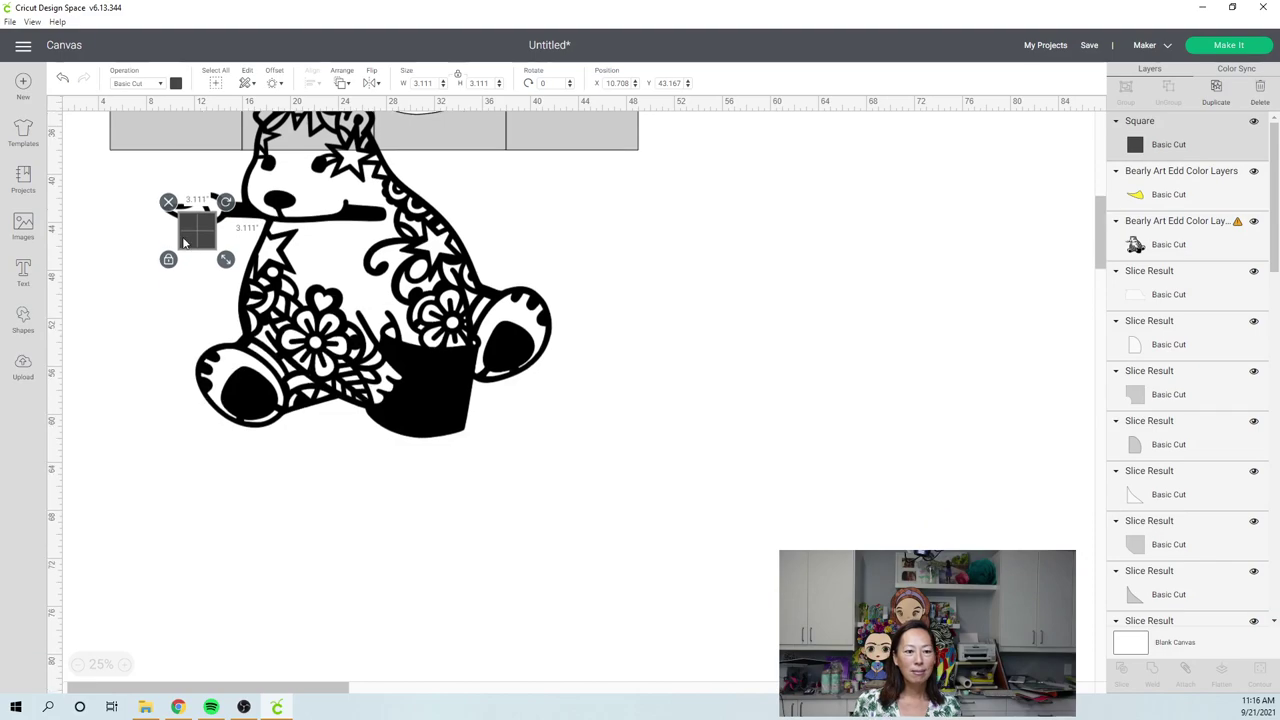
drag(198, 241, 160, 343)
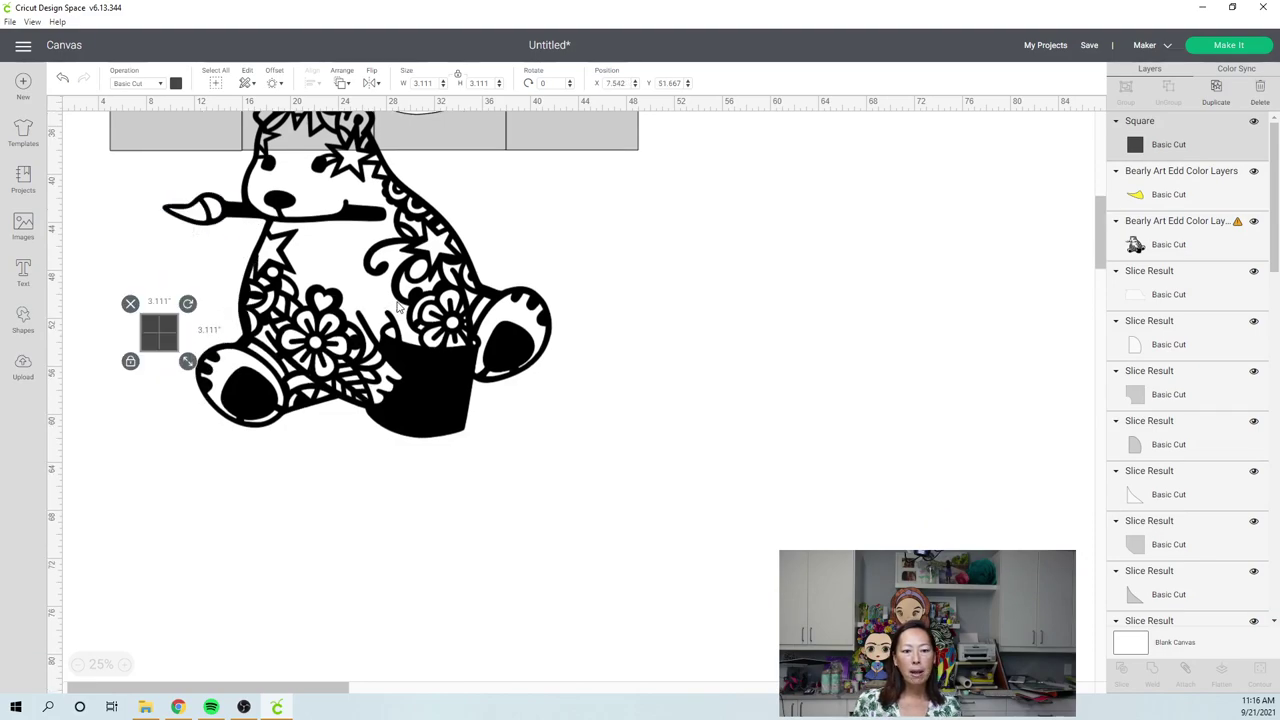
- Duplicate the black bear linework and place the copy to the right of the original
click(399, 309)
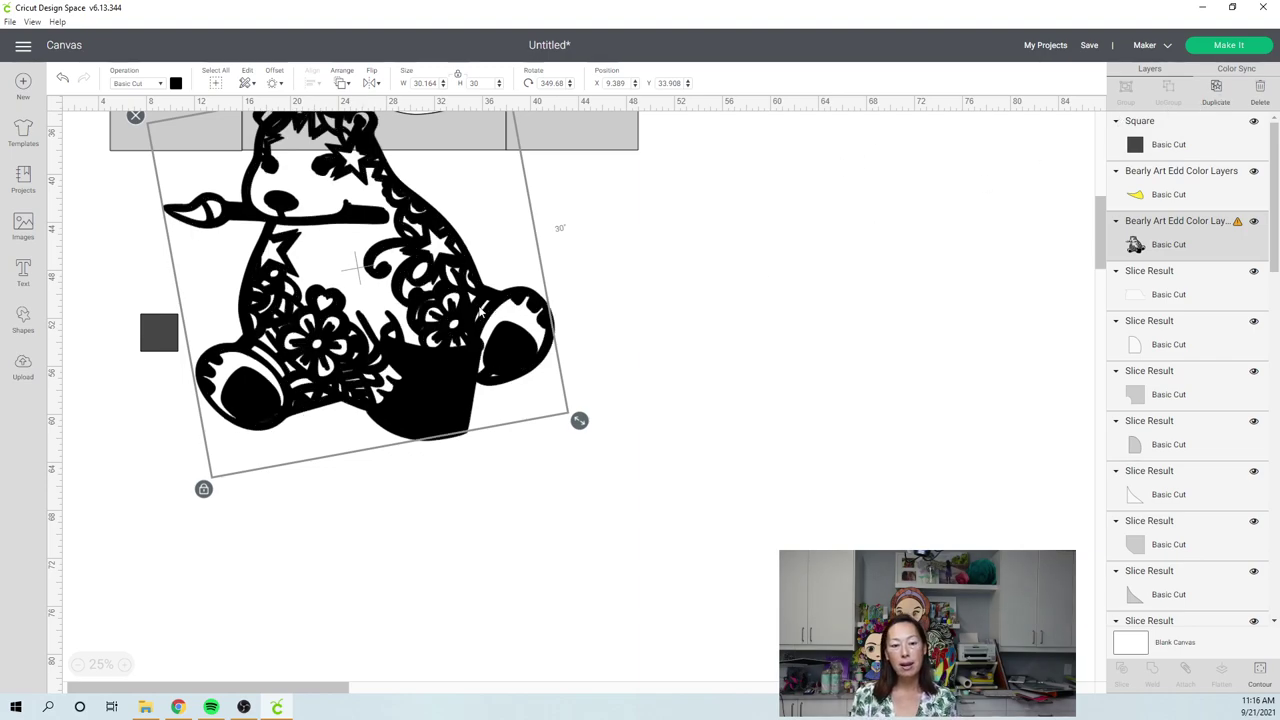
key(ctrl+d)
drag(553, 333, 993, 343)
click(600, 345)
- Enlarge the square to about 13.39 inches and lay it over the lower-left foot of the original black bear
click(146, 340)
drag(187, 366, 309, 477)
drag(268, 389, 290, 474)
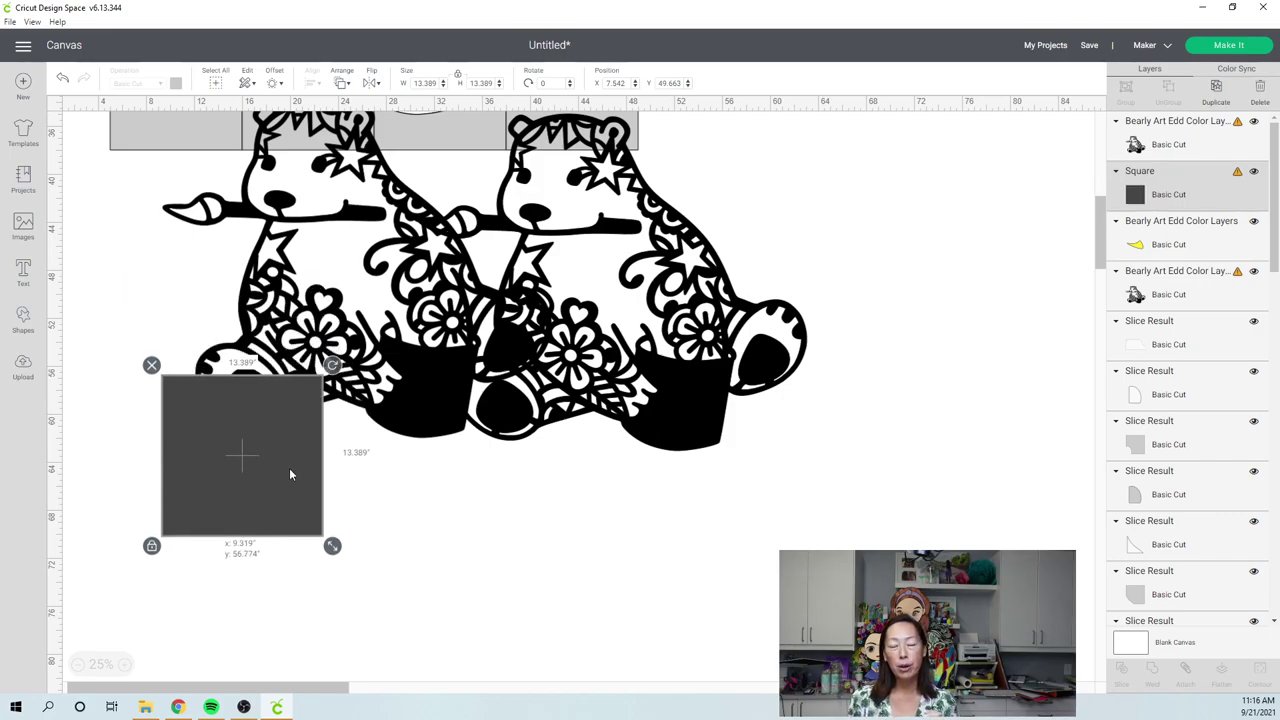
drag(289, 474, 268, 385)
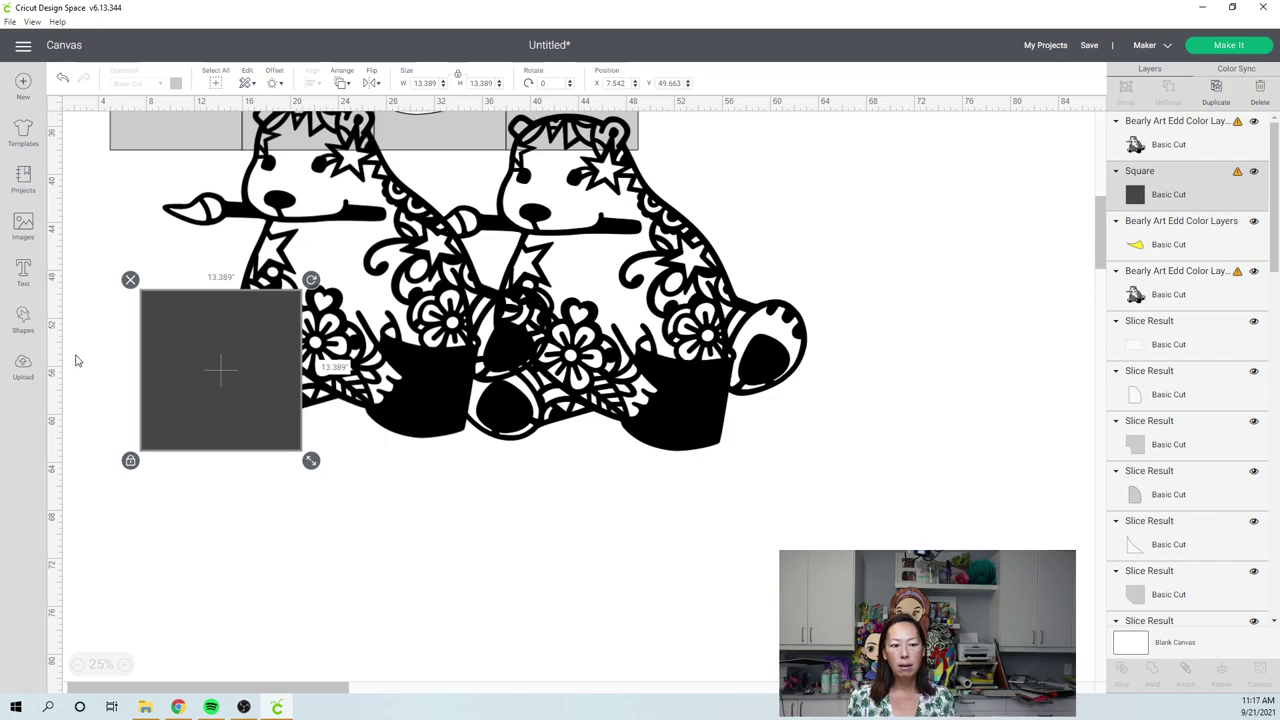
- Slice the original black bear linework with the 13.39-inch square lying over its lower-left foot
click(77, 360)
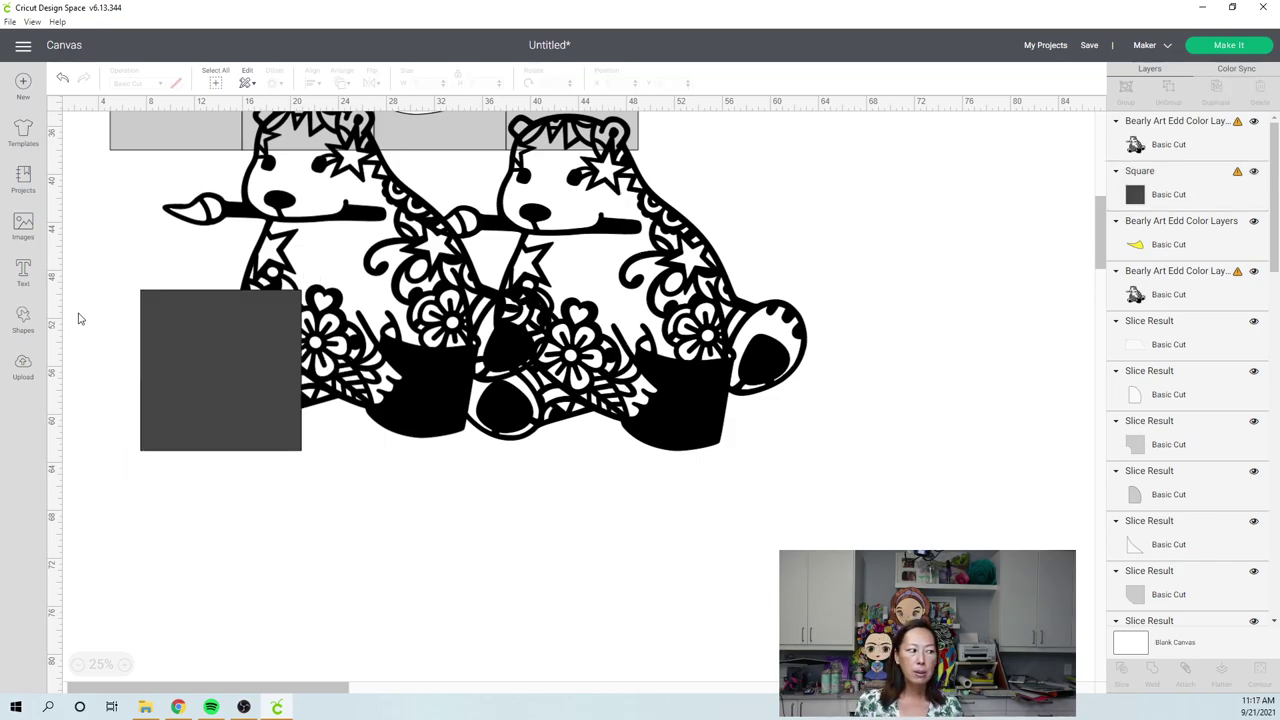
drag(108, 333, 290, 413)
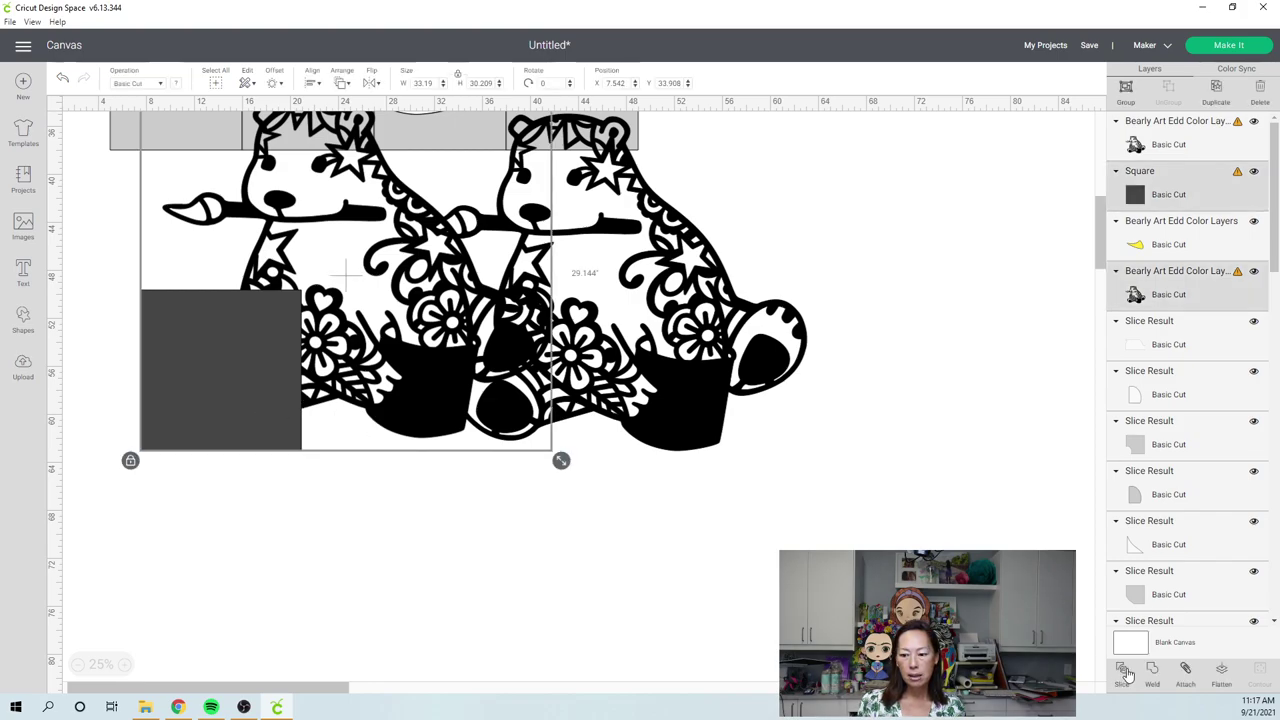
click(580, 267)
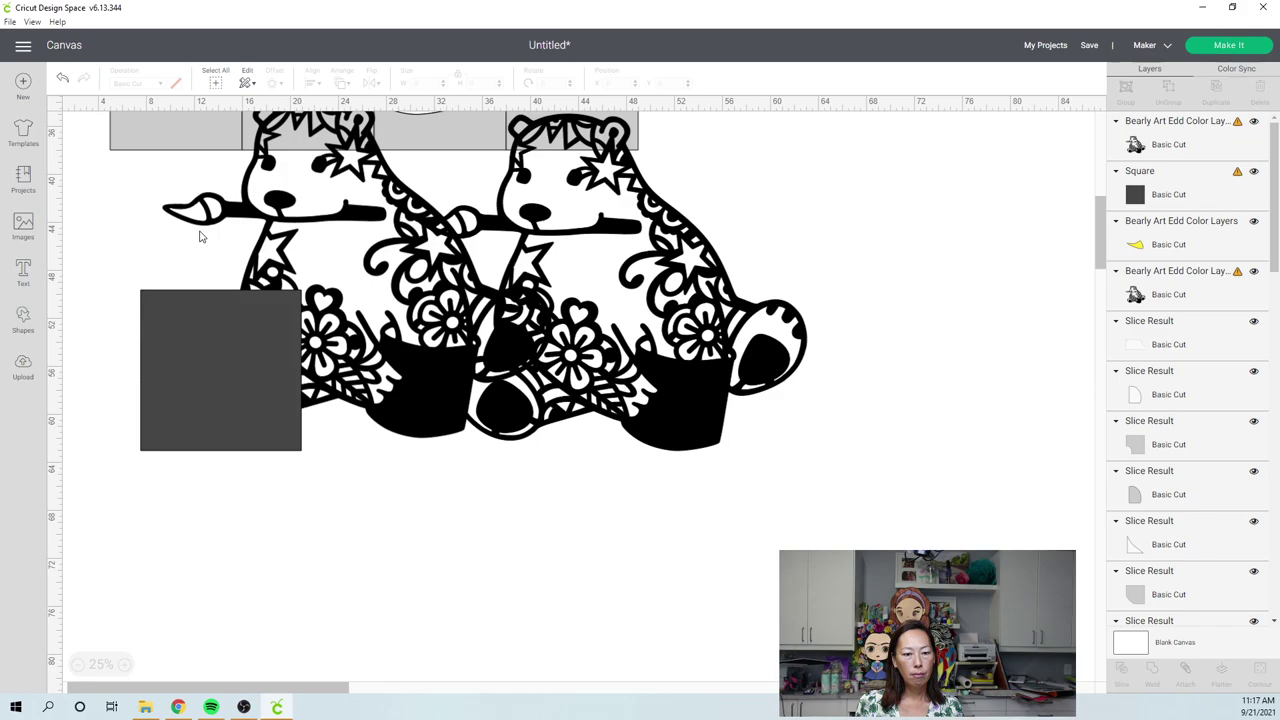
key(ctrl+z)
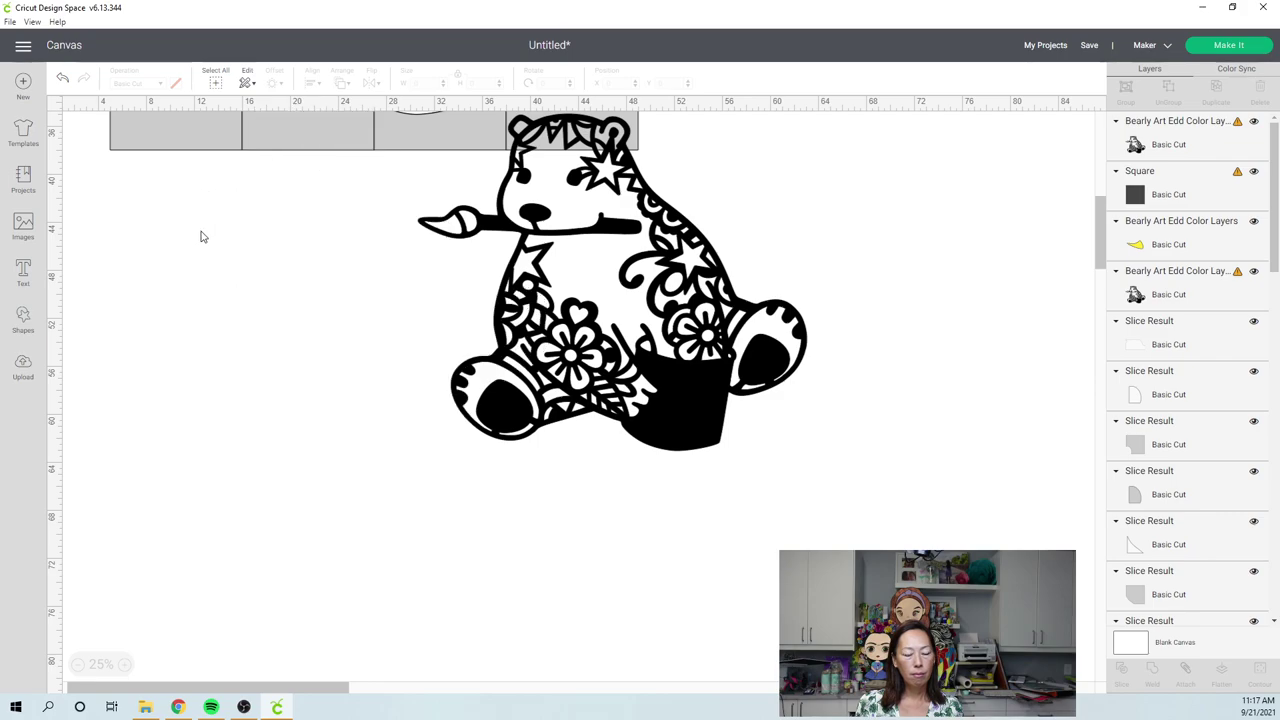
key(ctrl+y)
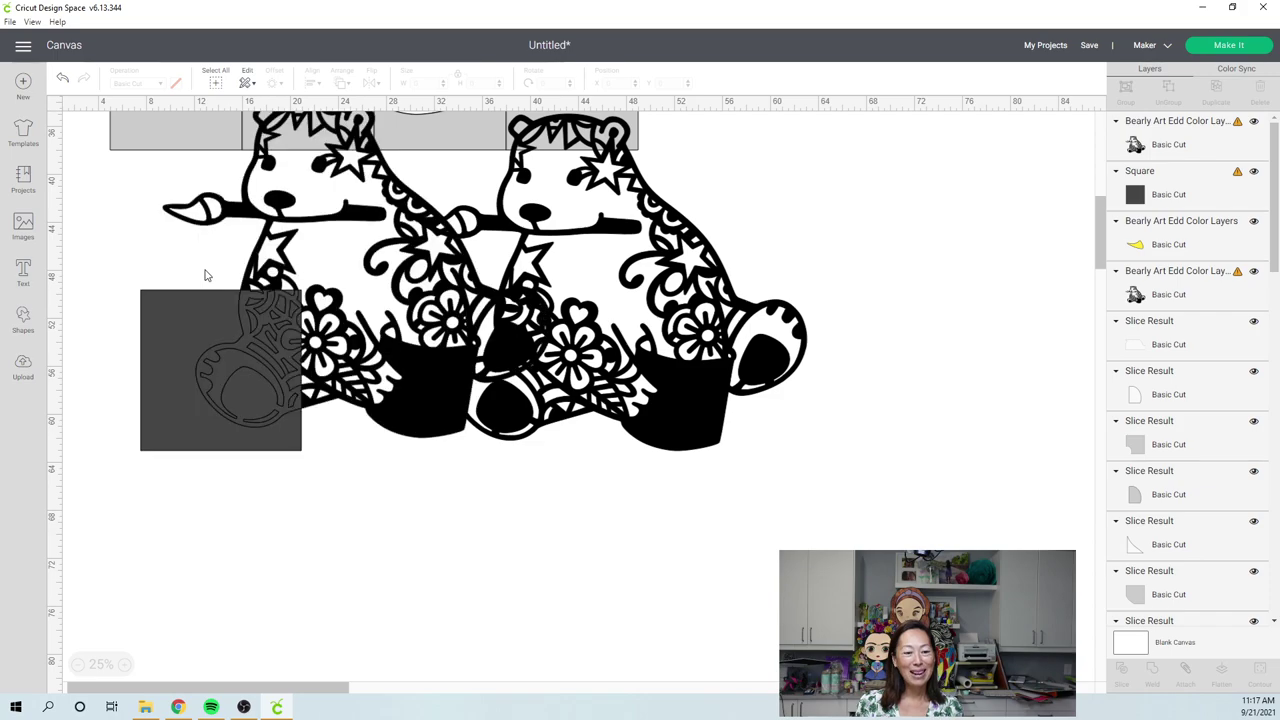
- Delete the leftover square and spread the grey foot, the black foot and the rest of the sliced bear apart
drag(223, 374, 316, 306)
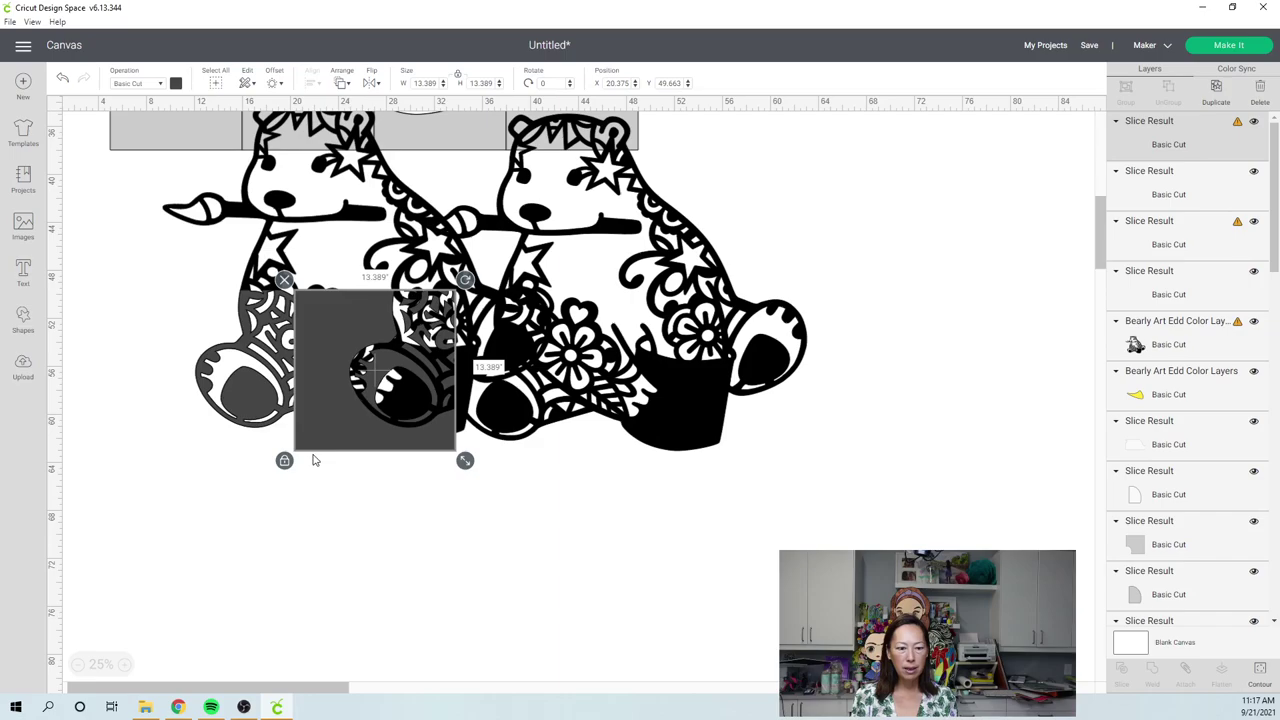
key(Delete)
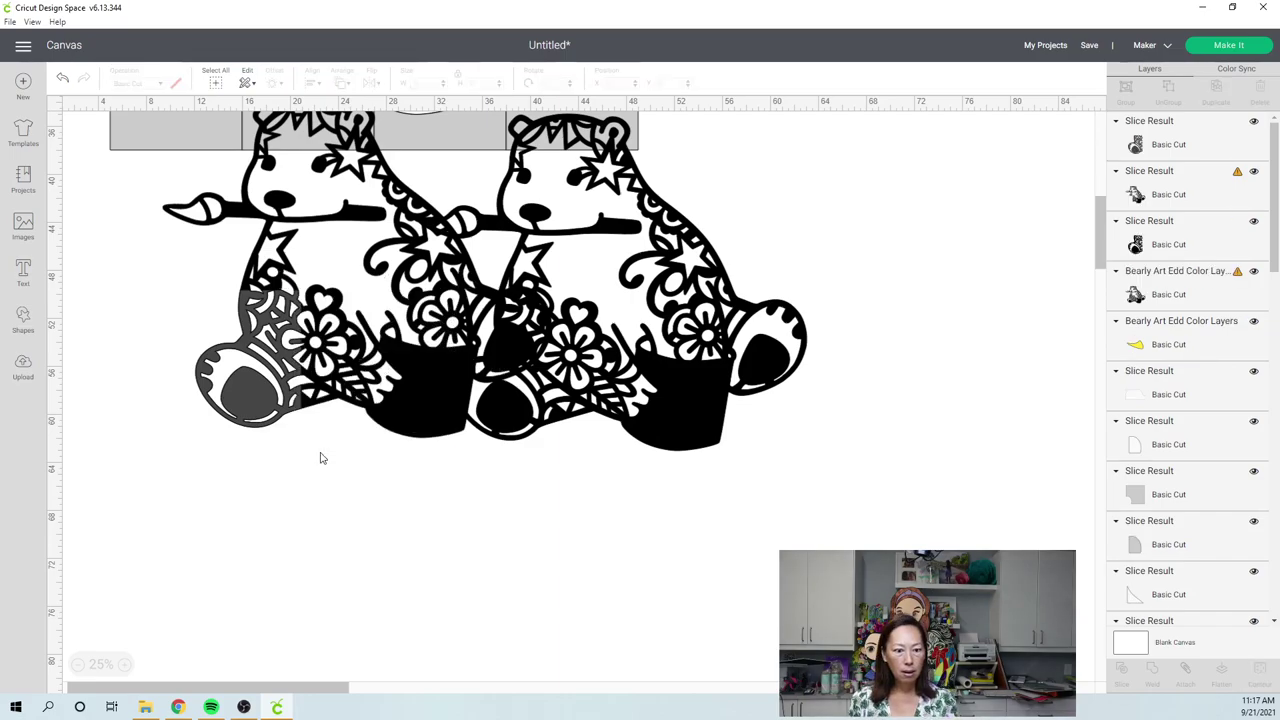
drag(237, 369, 126, 306)
drag(243, 398, 598, 457)
drag(254, 370, 297, 428)
click(186, 358)
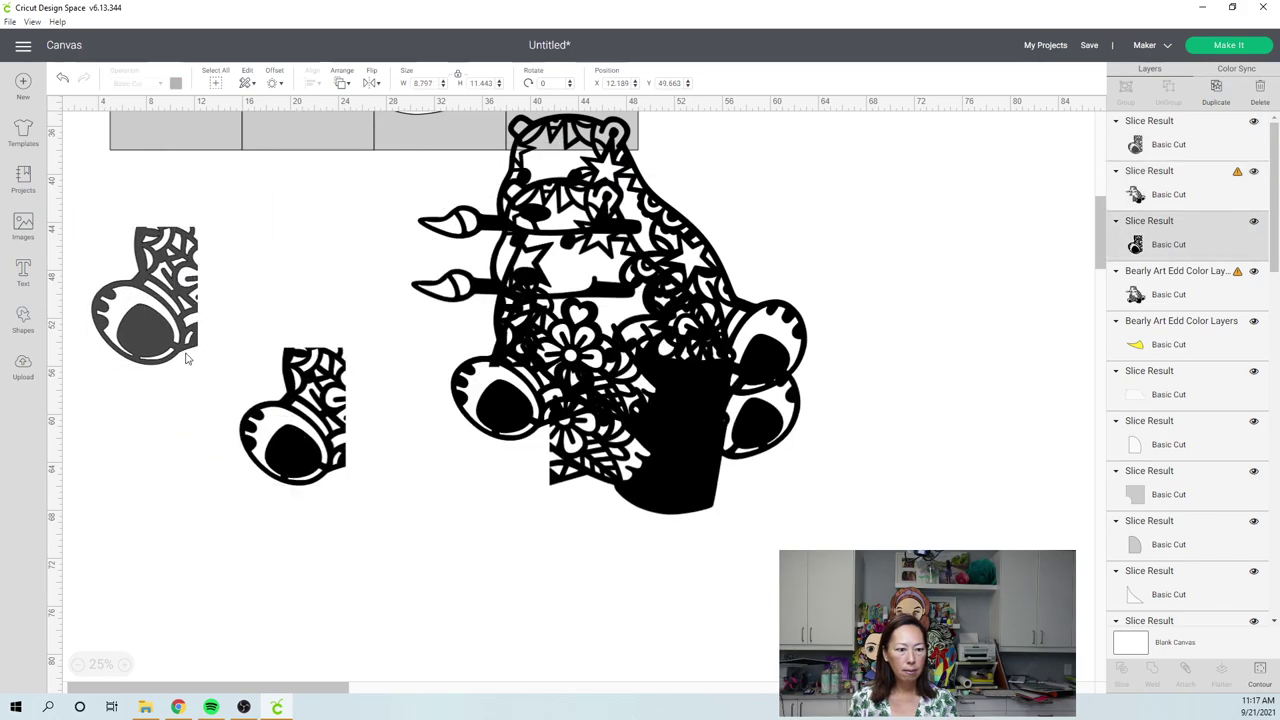
- Undo the moves of the slice pieces and the deletion and shift of the leftover square
key(ctrl+z)
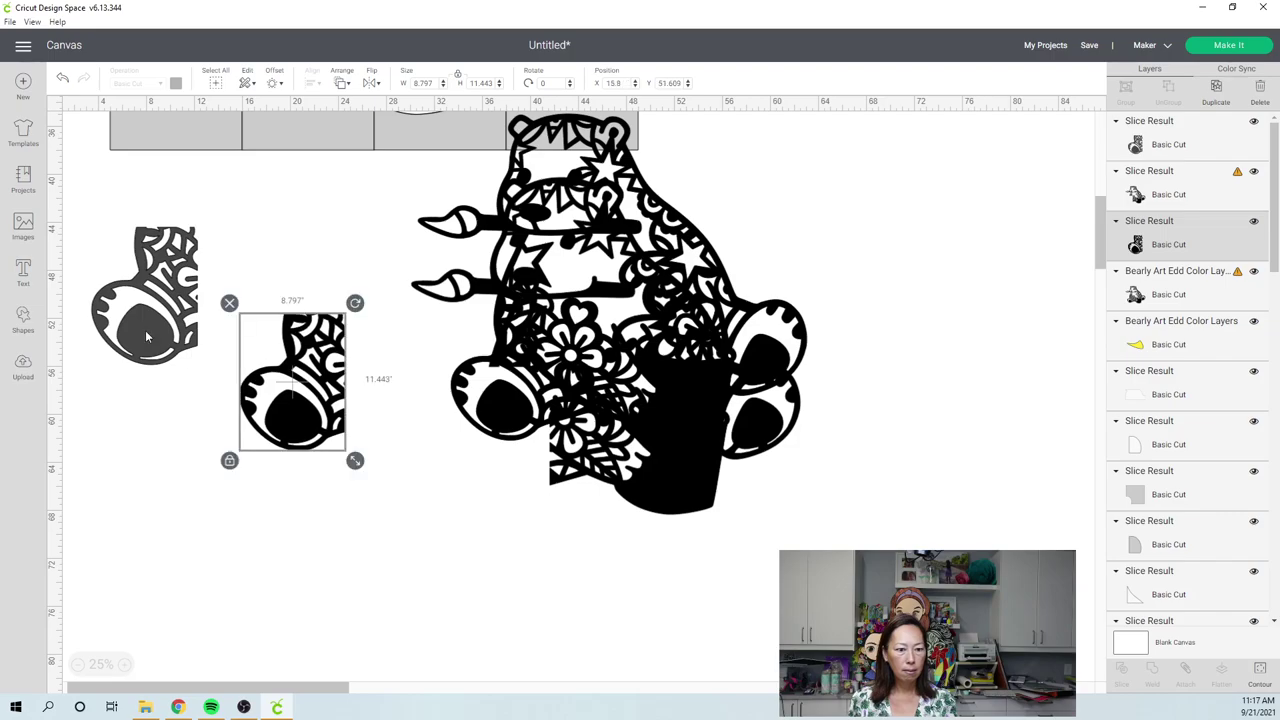
click(63, 81)
click(63, 81)
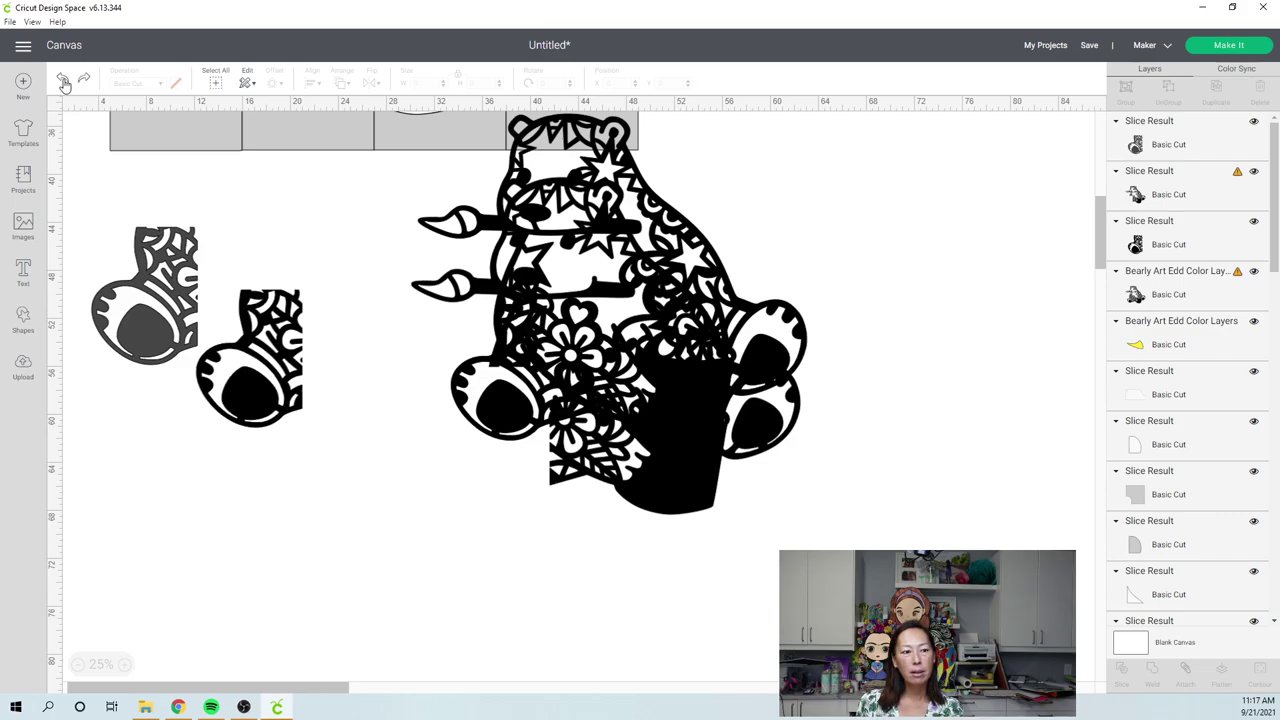
click(63, 81)
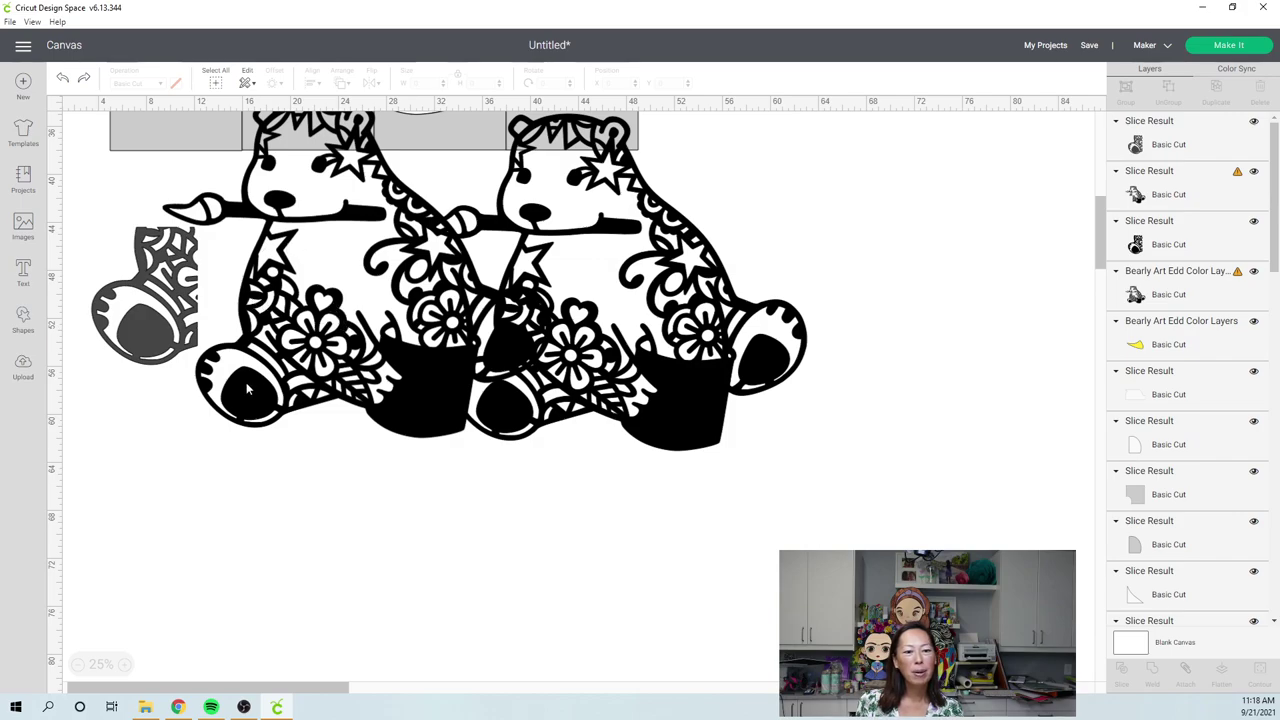
click(208, 248)
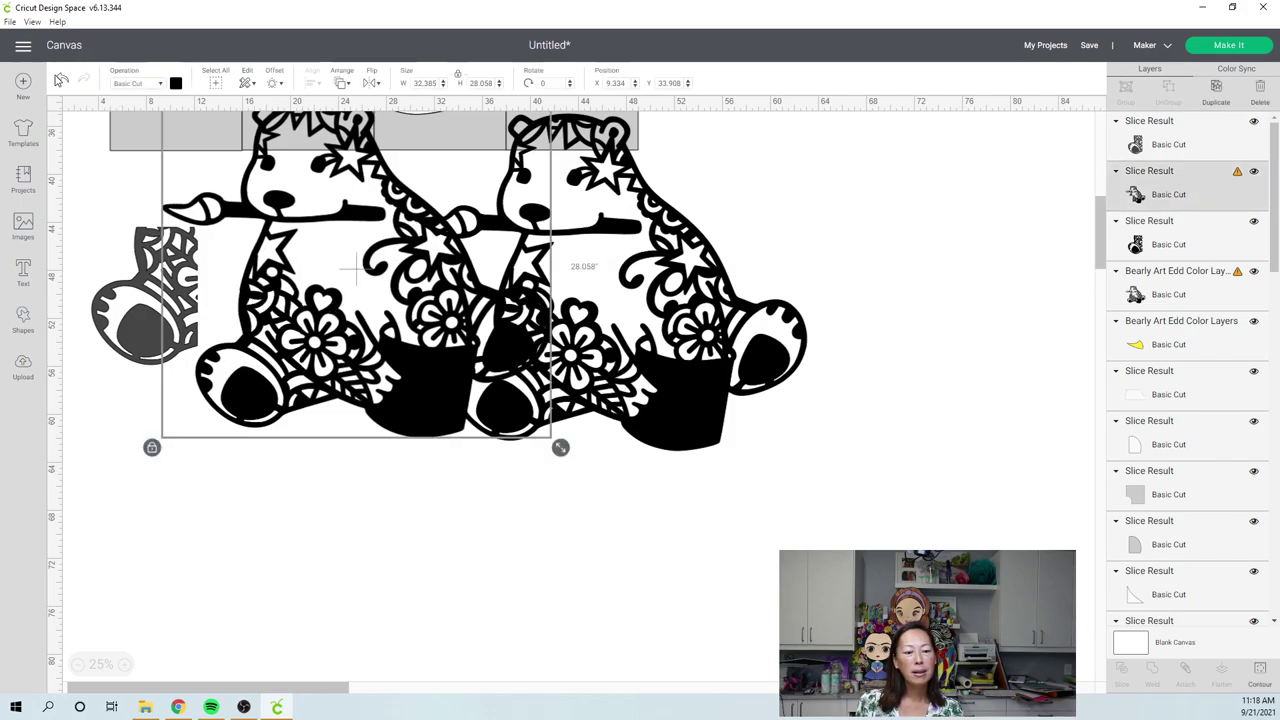
click(62, 80)
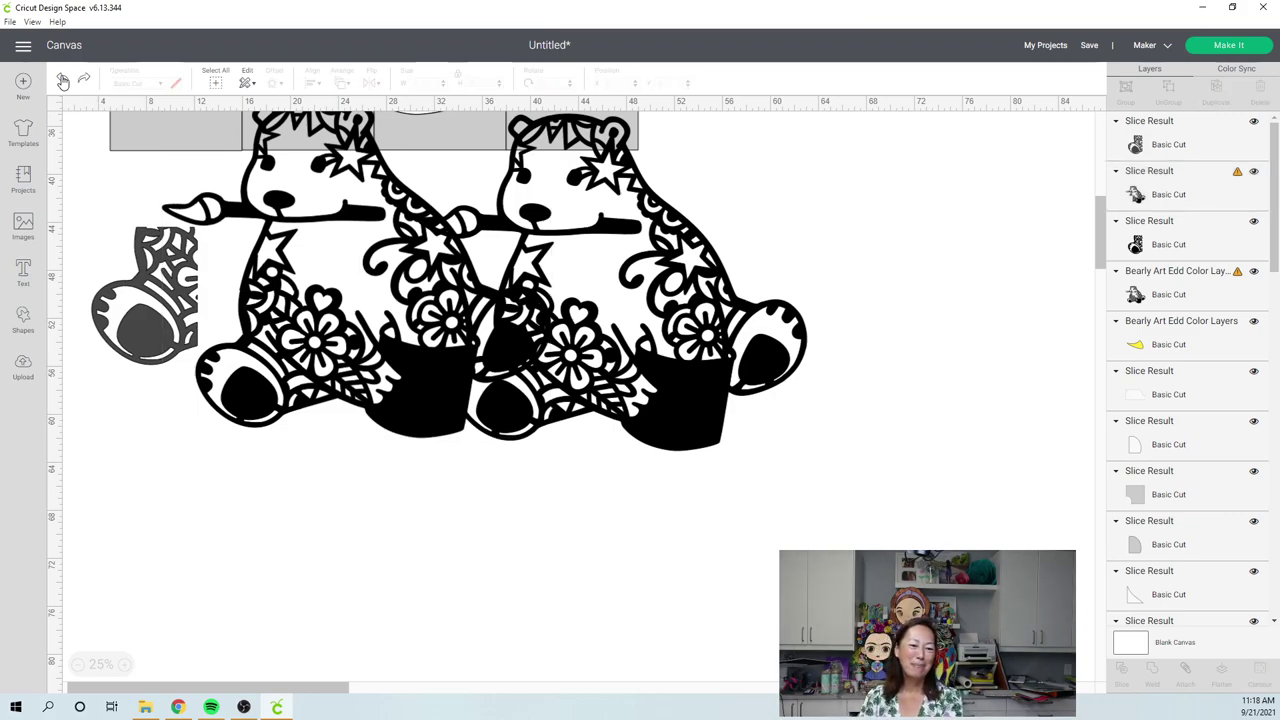
click(62, 80)
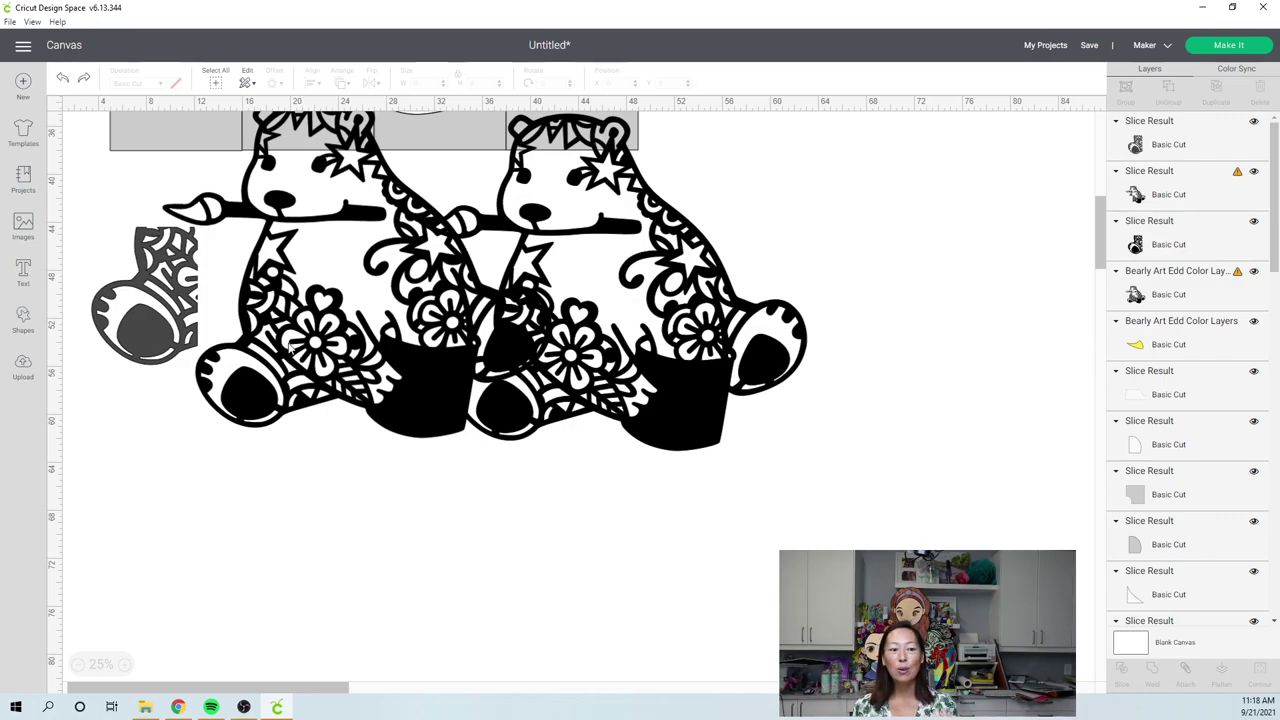
click(64, 80)
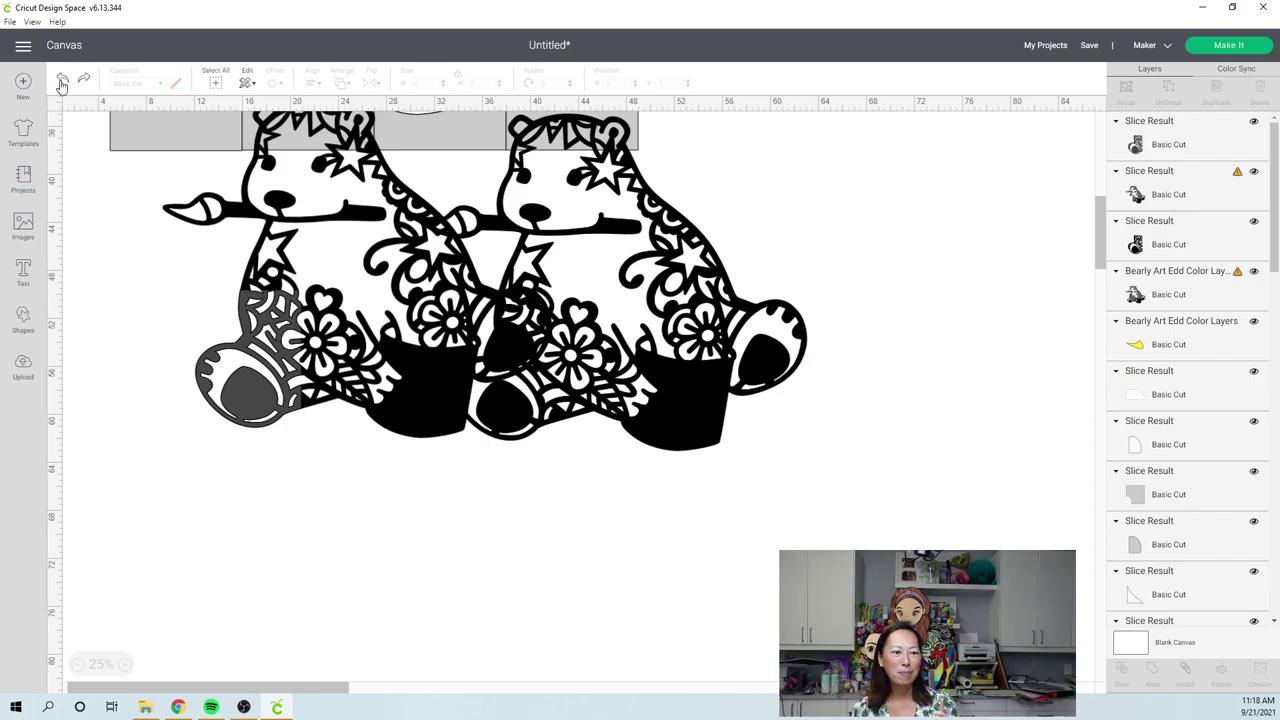
click(61, 80)
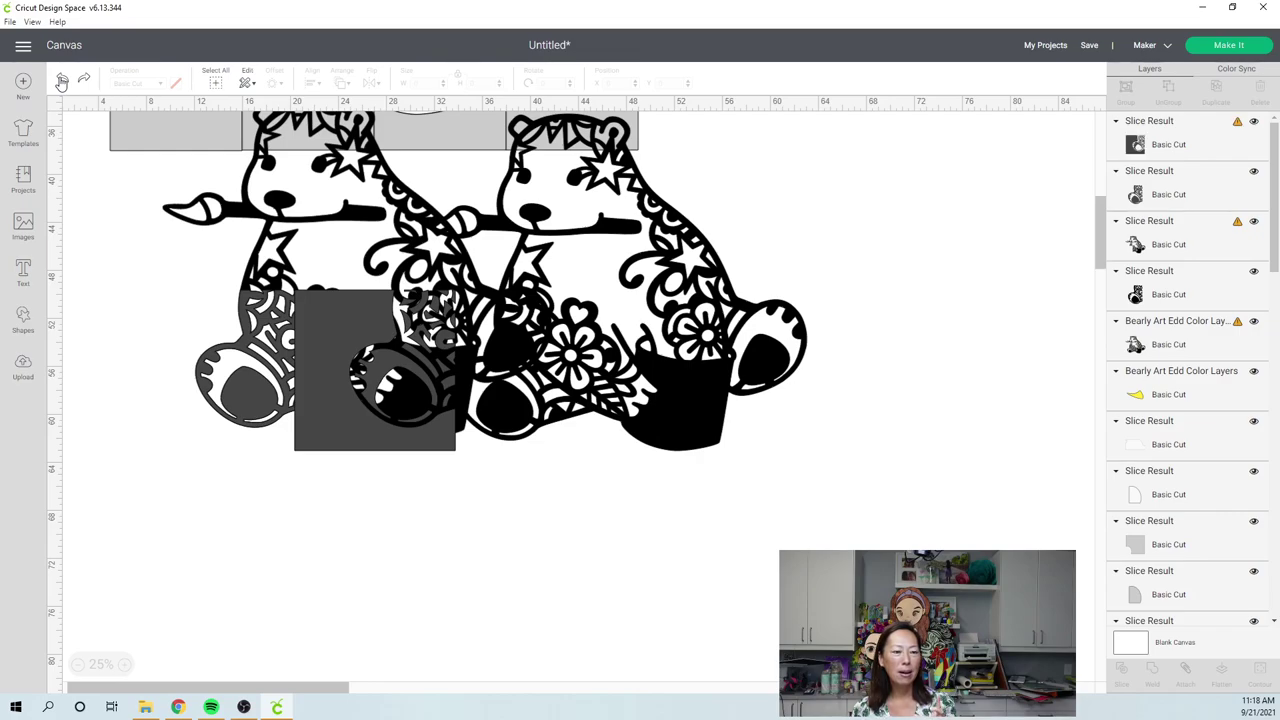
click(61, 80)
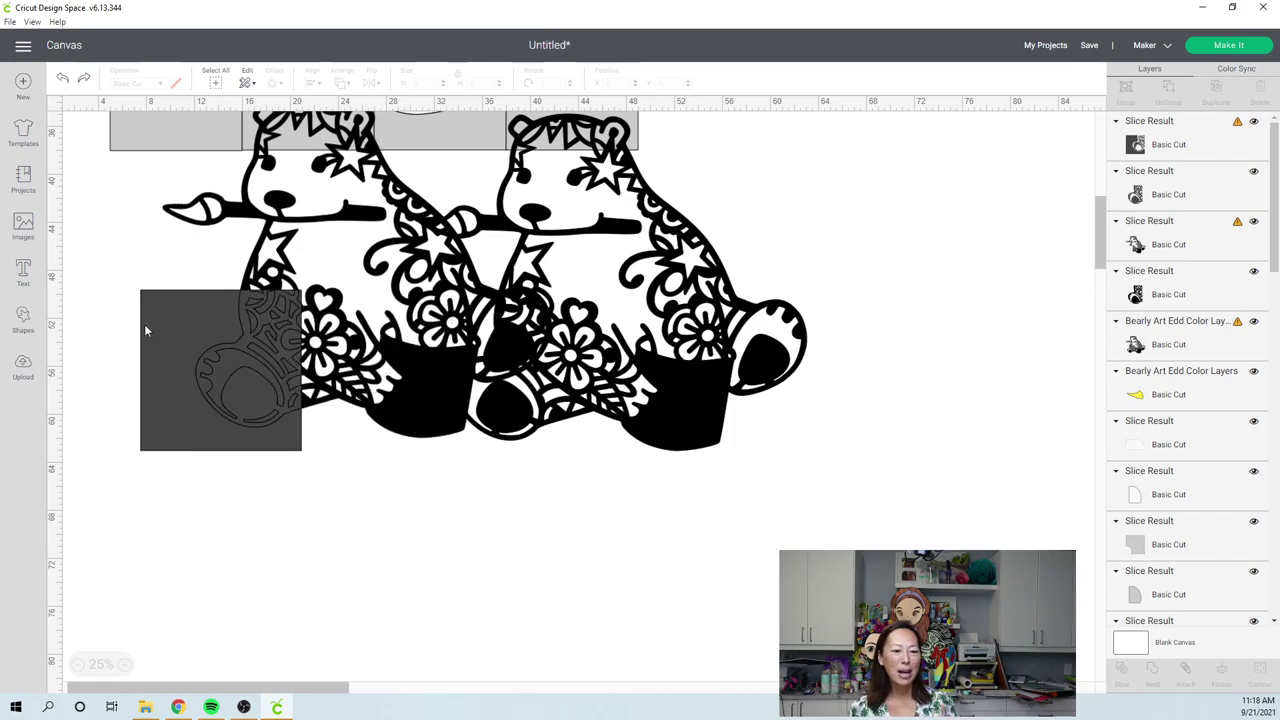
- Hide all contours of the leftover sliced square except the large inner foot shape and the small arc below it
drag(146, 331, 790, 436)
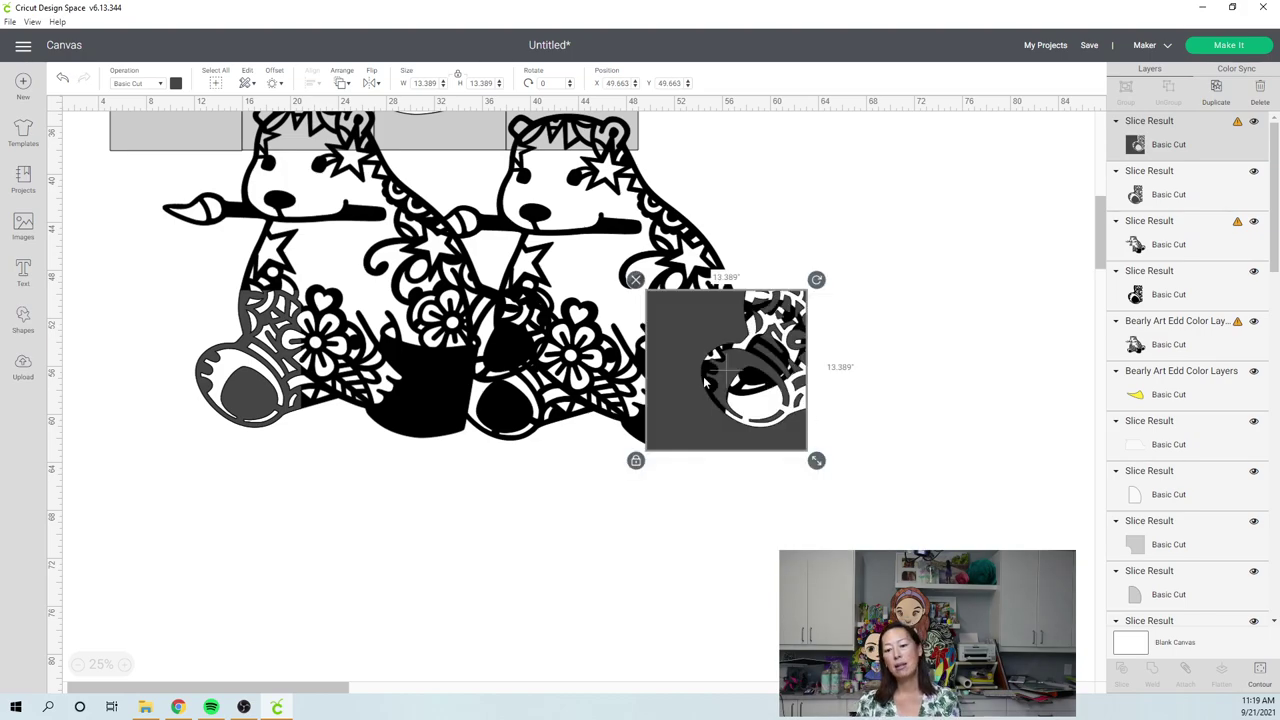
drag(687, 390, 202, 545)
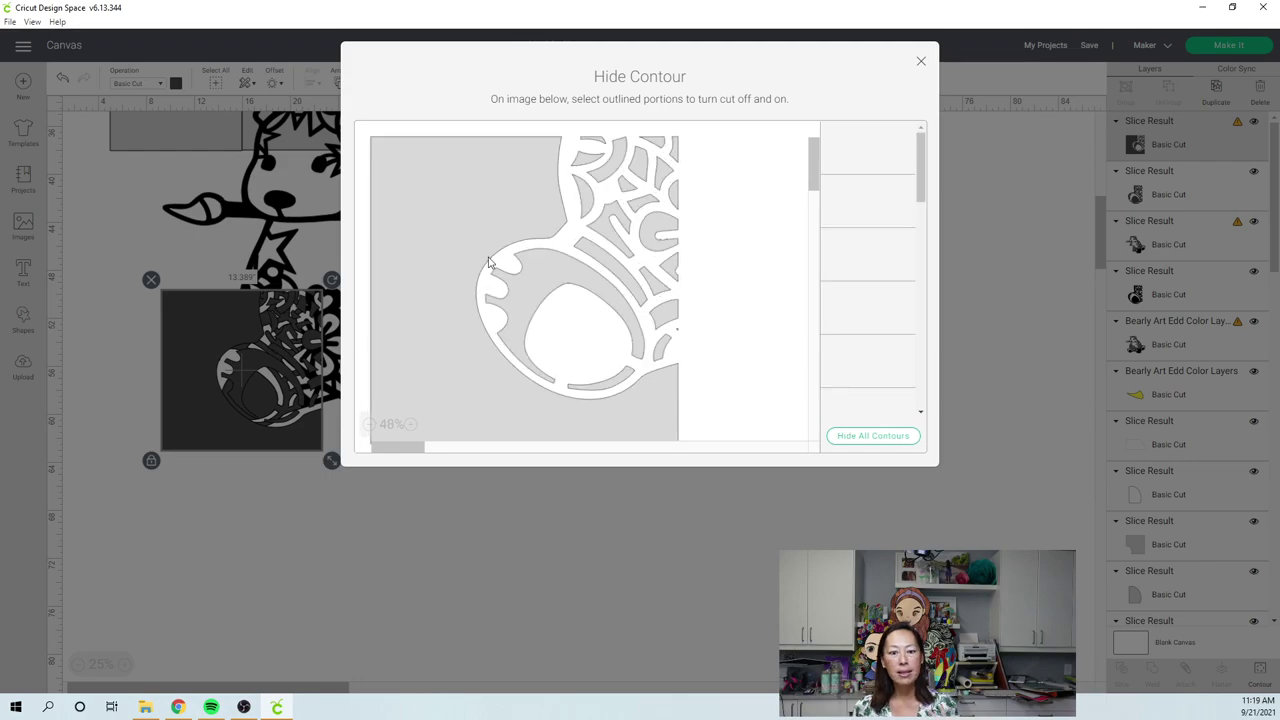
click(885, 442)
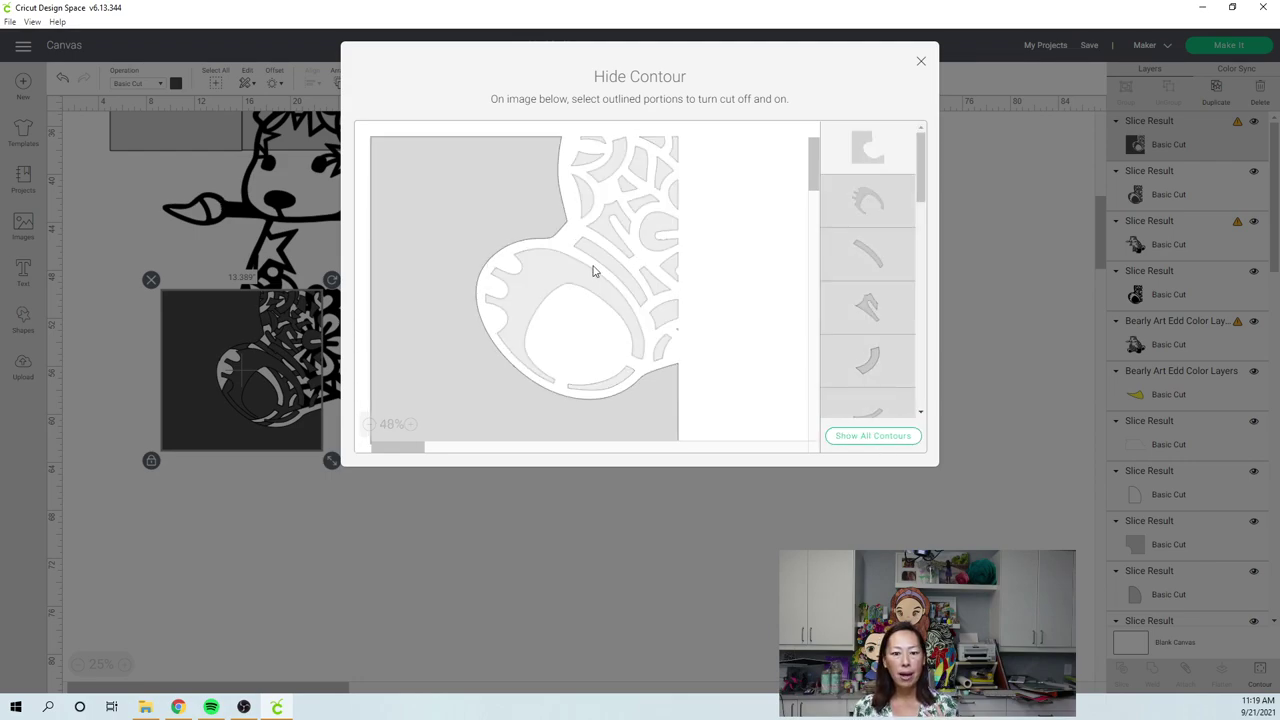
click(536, 280)
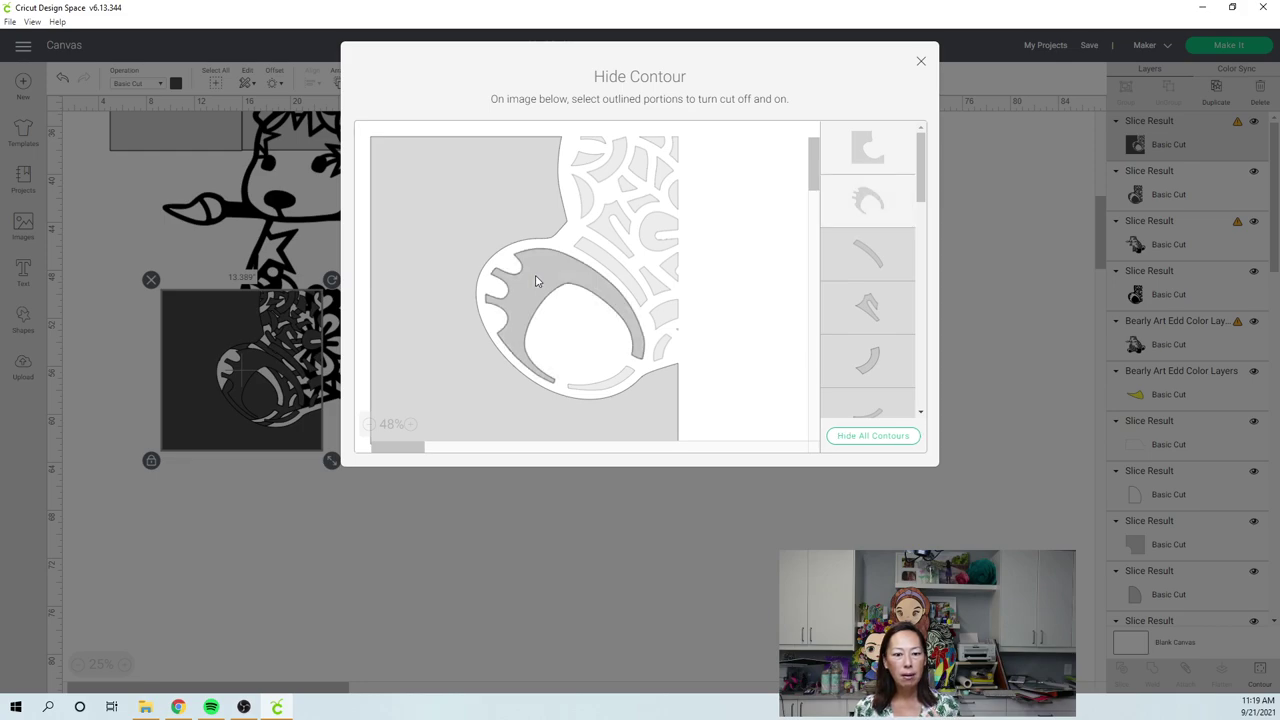
click(597, 388)
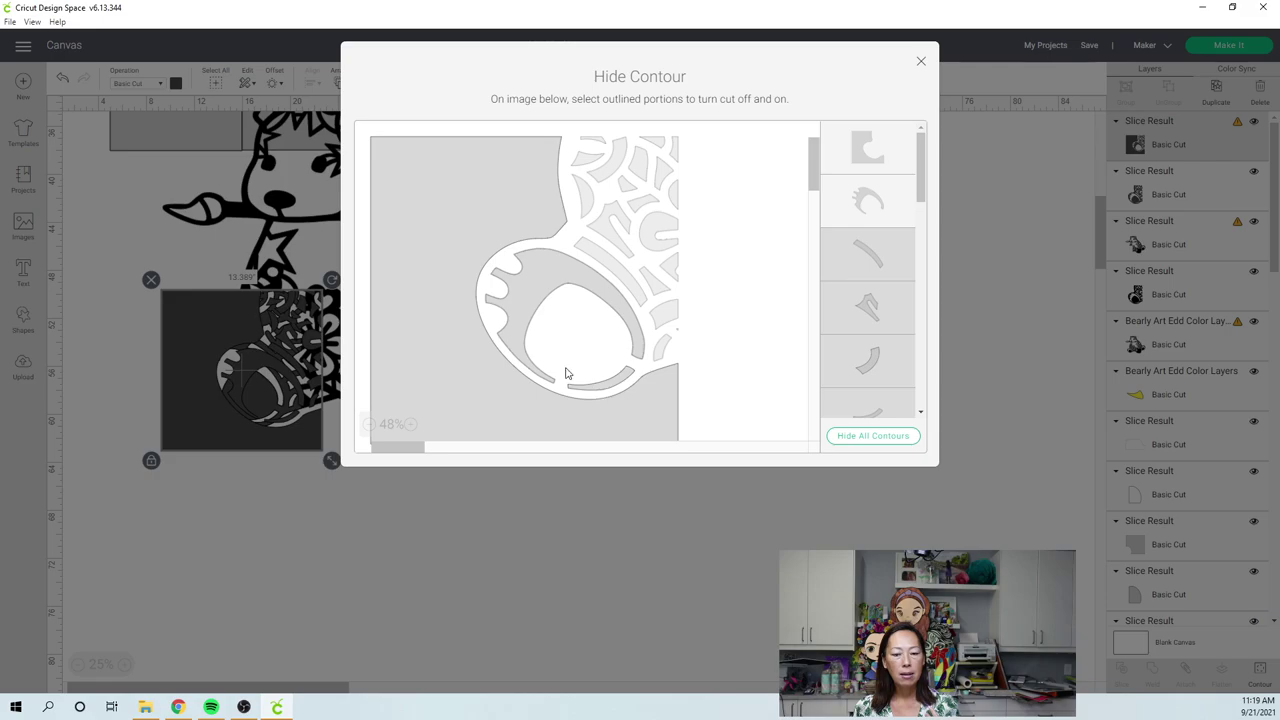
click(424, 172)
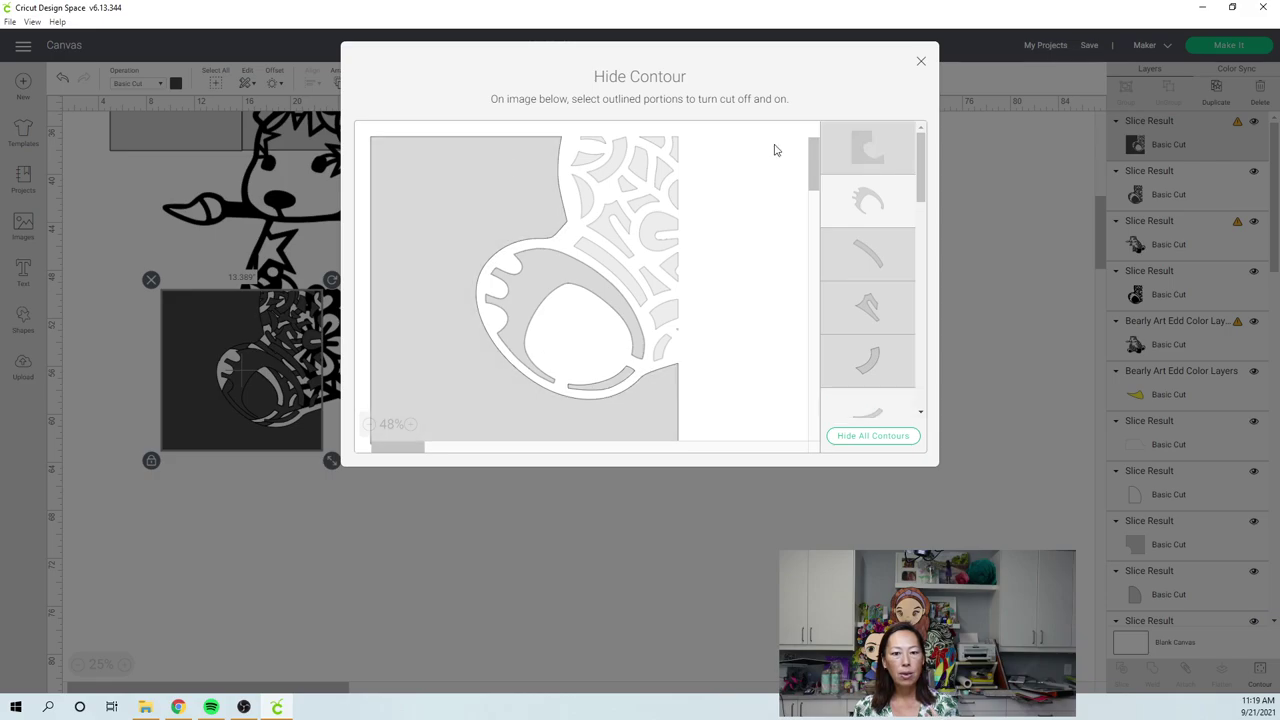
click(921, 61)
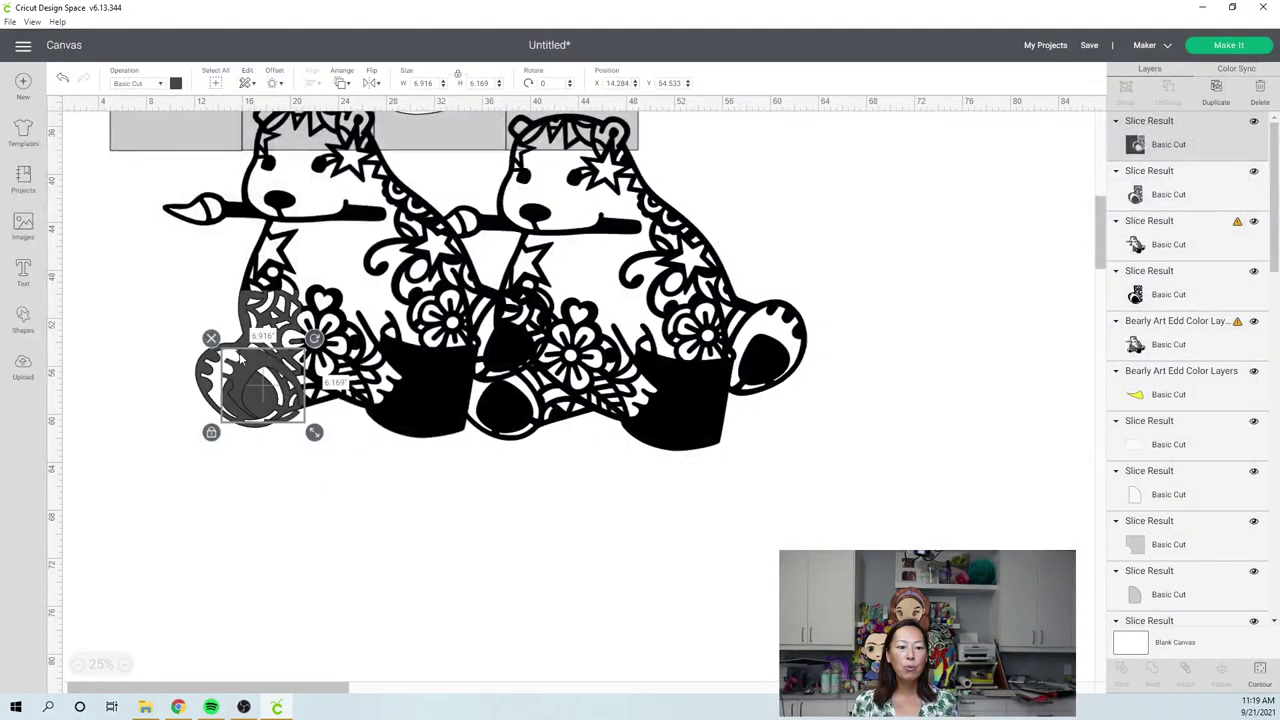
- Move the isolated inner foot shape off the bear's foot and delete the other three slice results of the original bear
drag(244, 369, 168, 397)
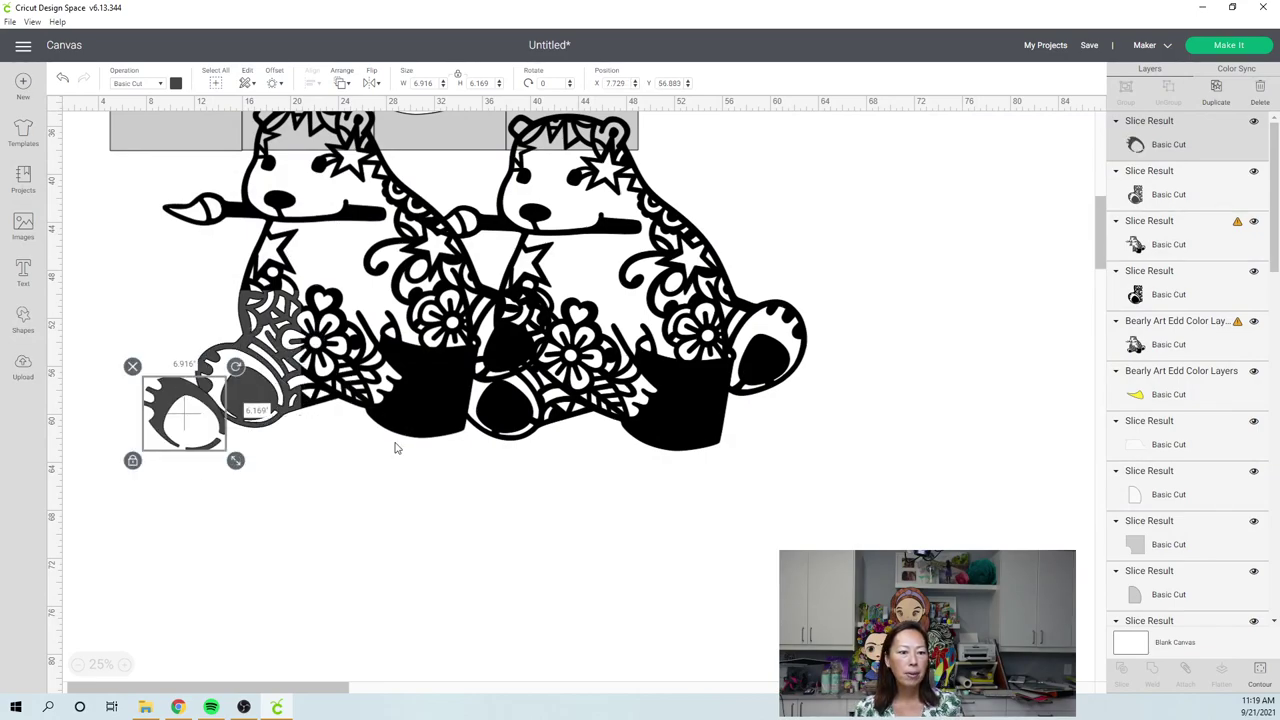
drag(400, 482, 286, 249)
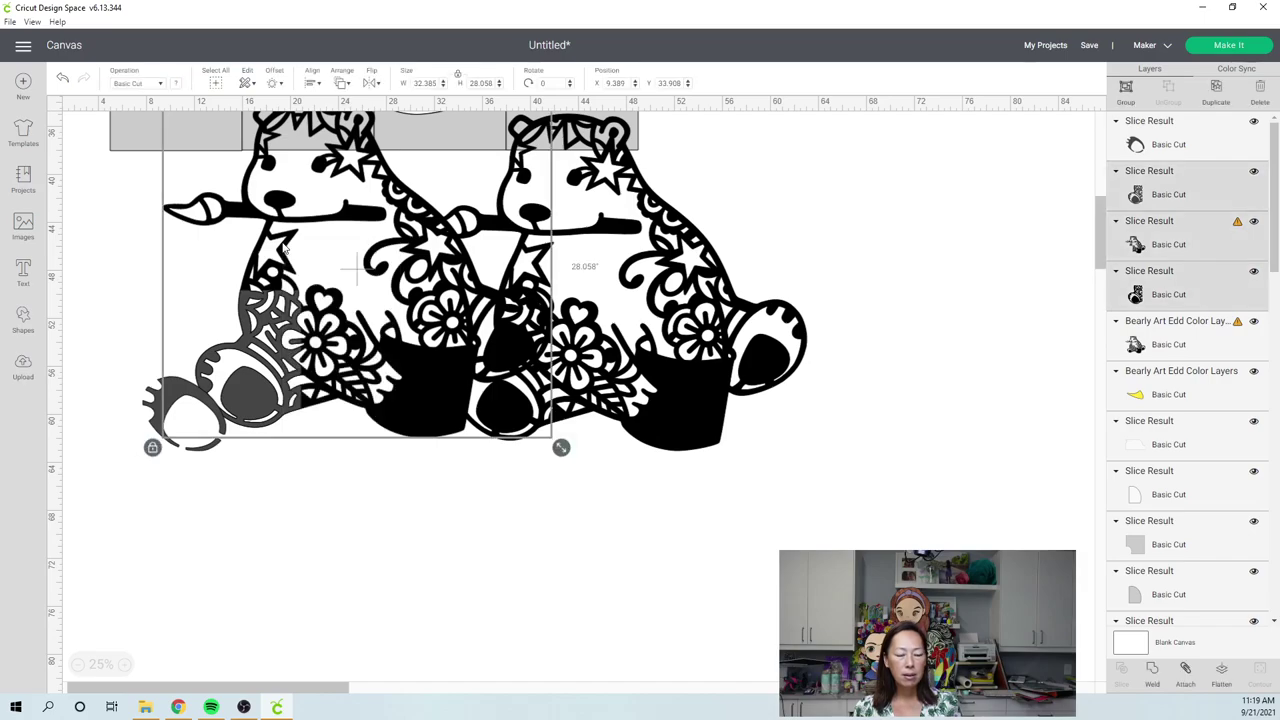
key(Delete)
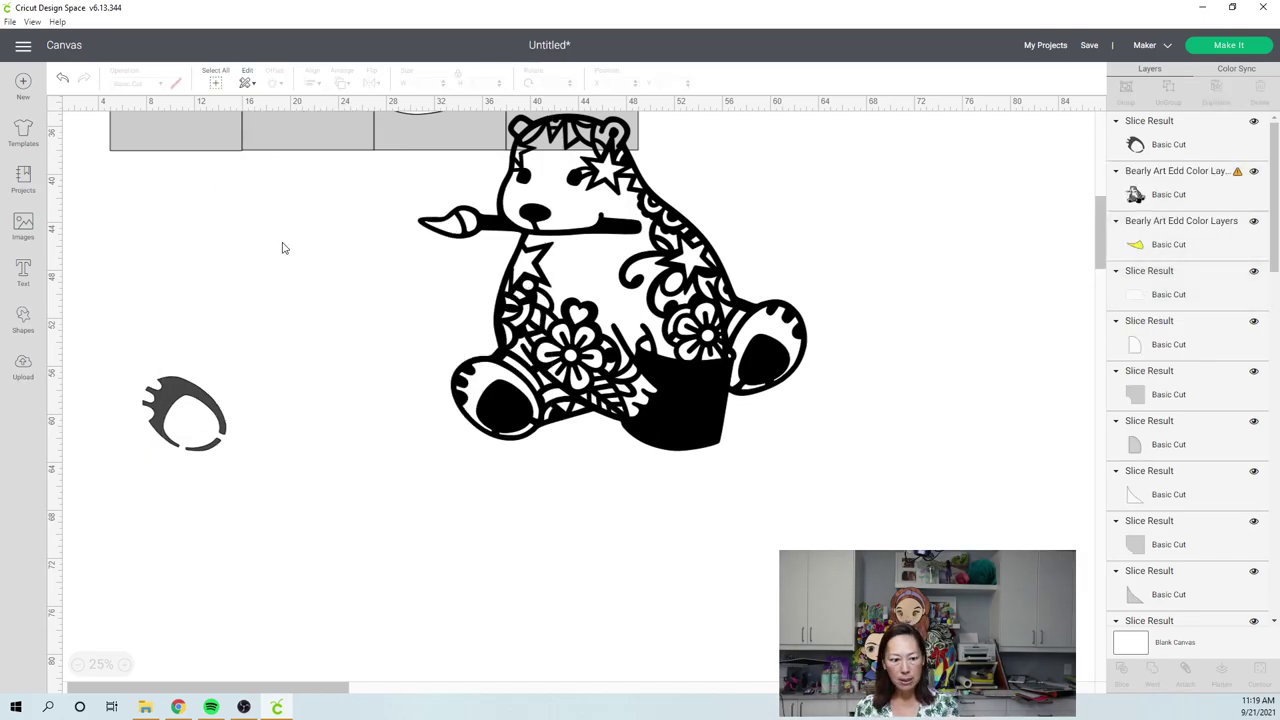
scroll(324, 330, up, 1)
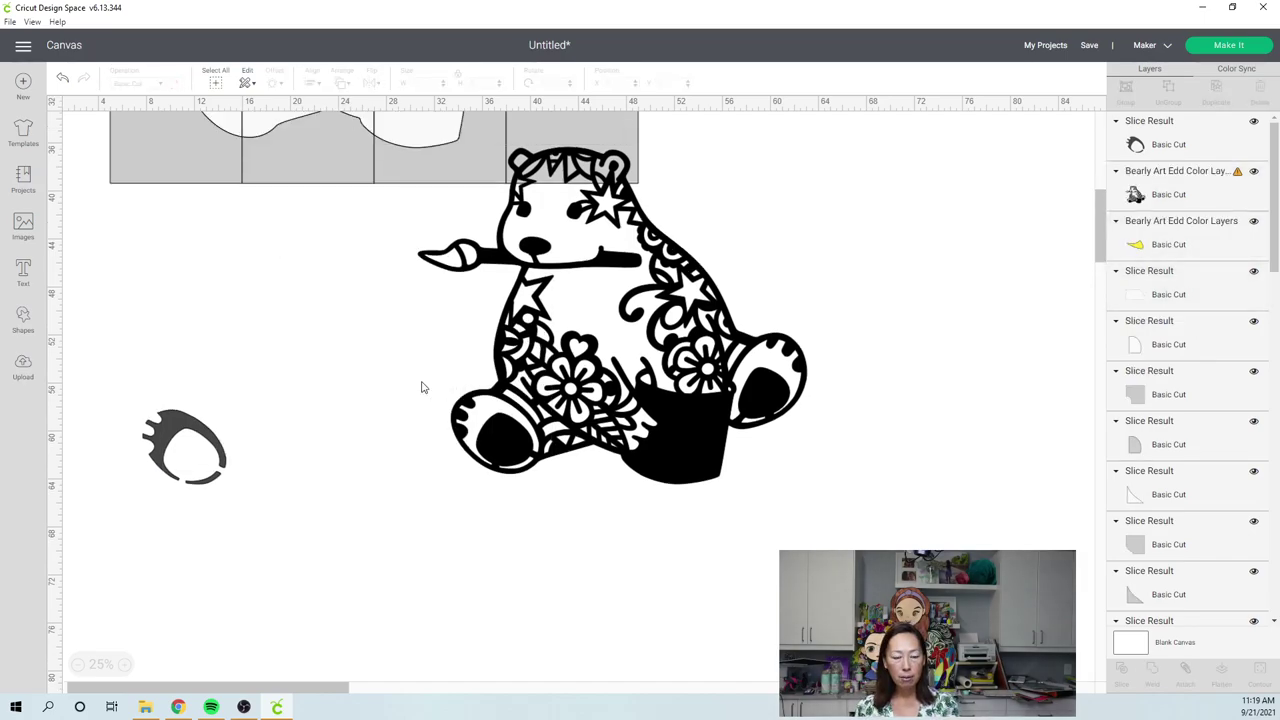
- Move the inner foot shape up to the free area beside the bear and recolor it light purple
drag(187, 408, 244, 284)
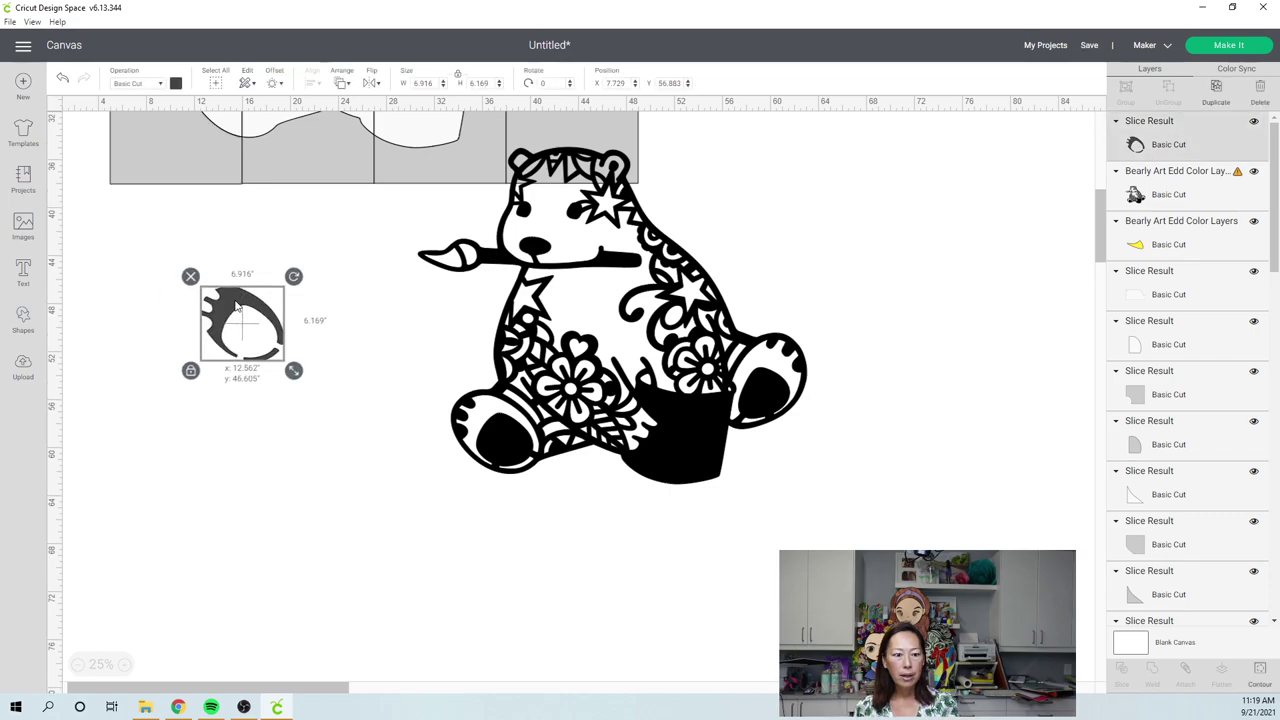
click(175, 84)
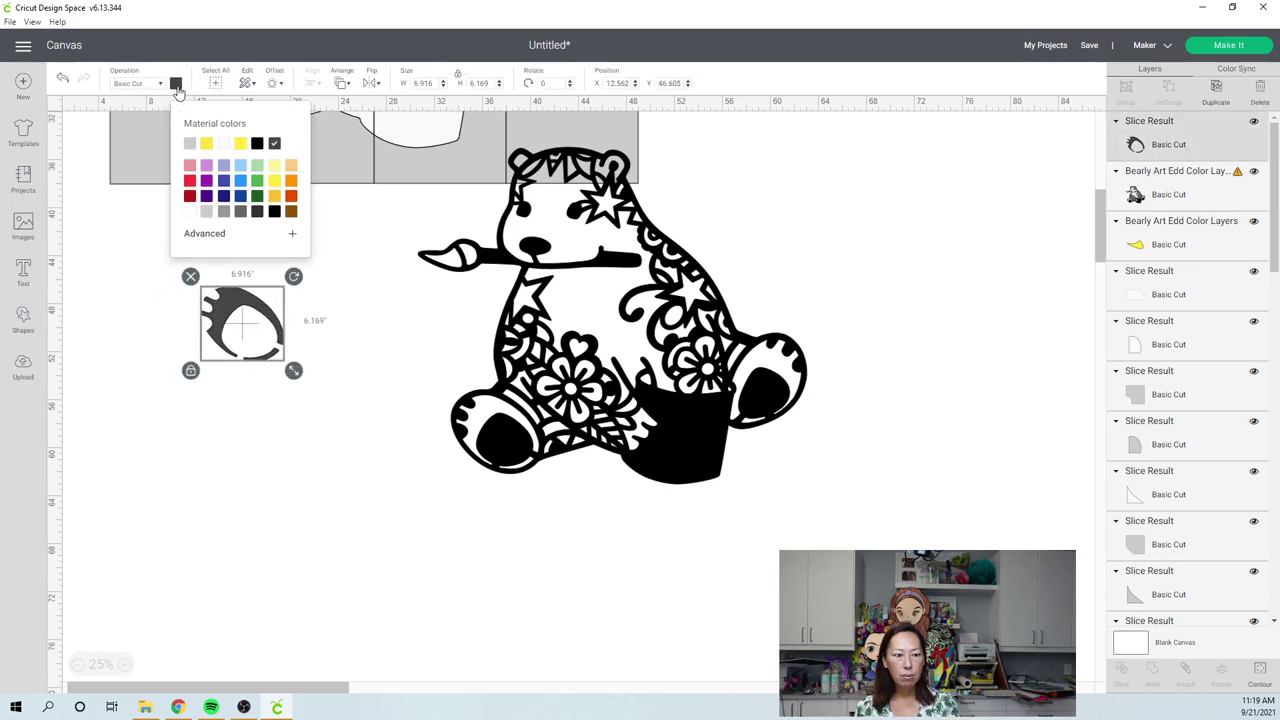
click(206, 165)
- Place the remaining black bear linework over the white silhouette on the grid and move the purple foot shape closer below the grid
scroll(491, 531, up, 5)
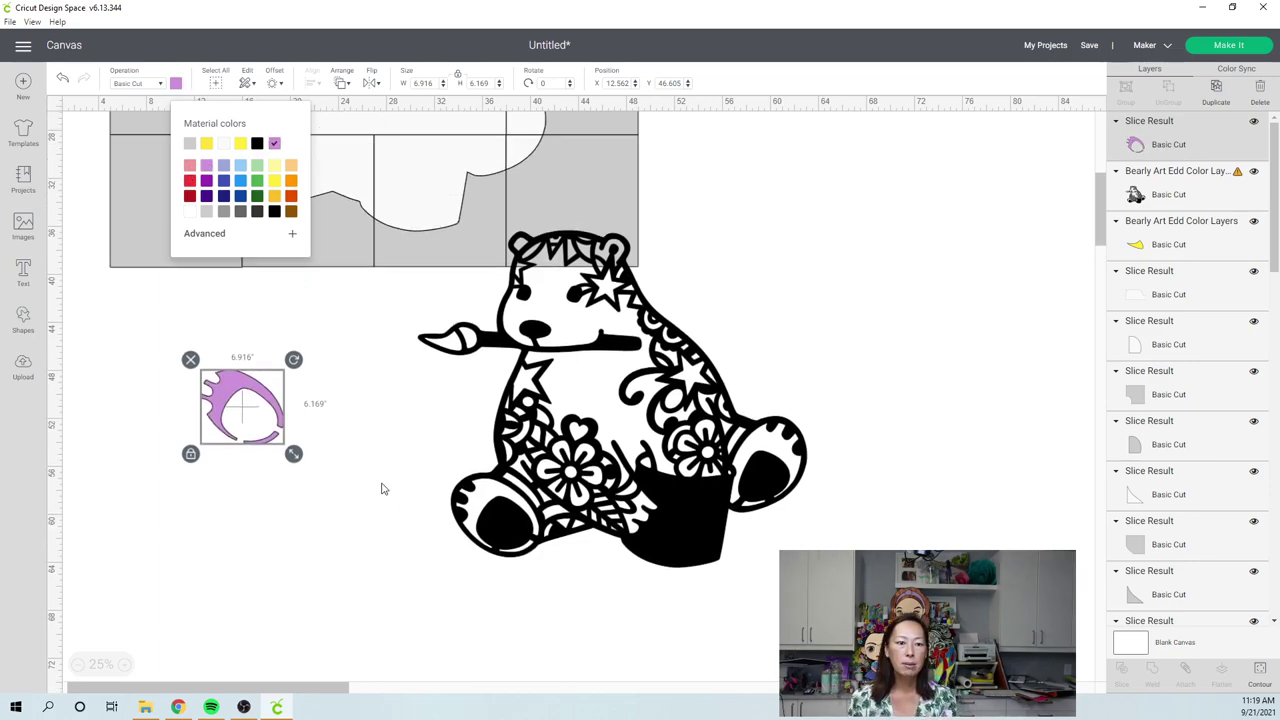
scroll(393, 500, up, 2)
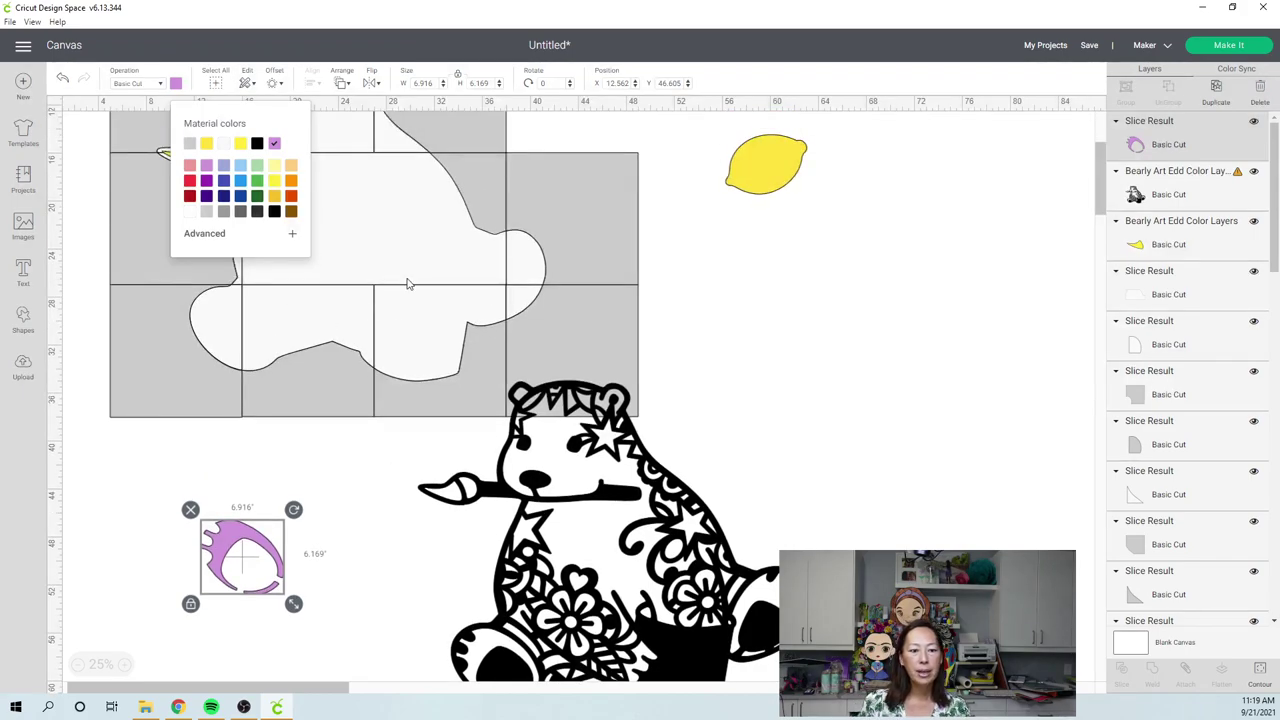
click(933, 378)
click(354, 204)
scroll(767, 345, up, 2)
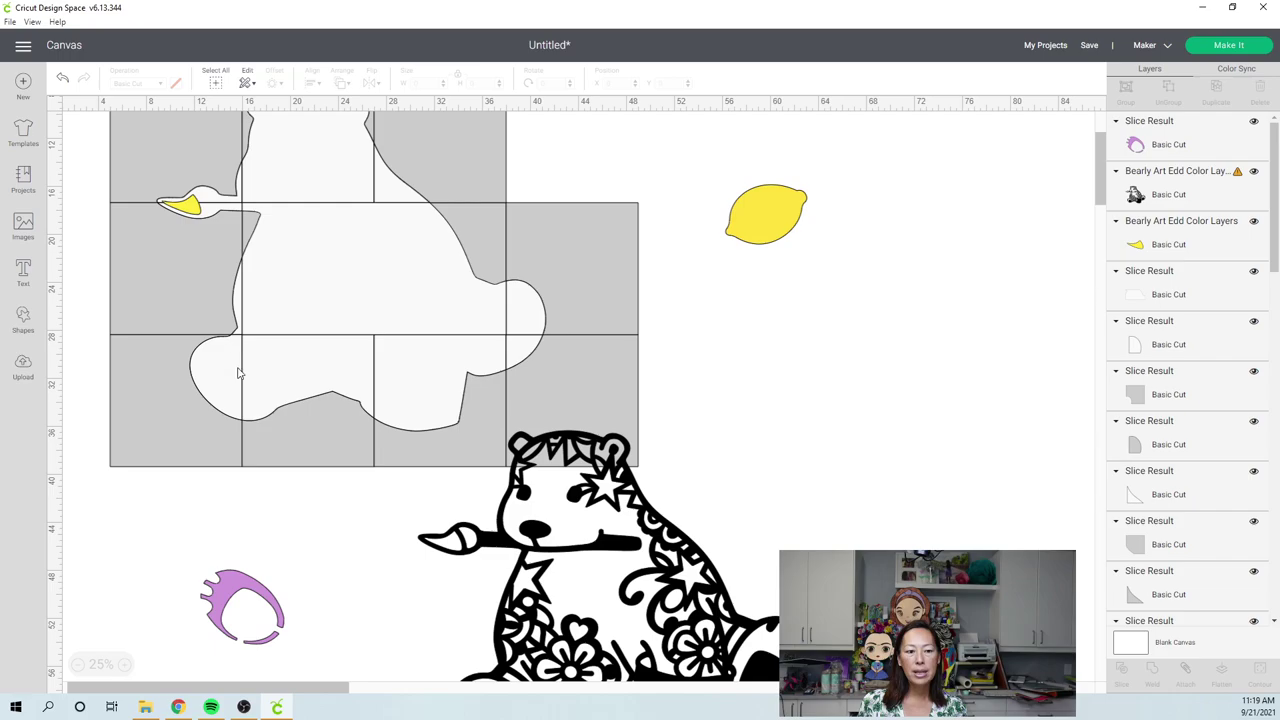
drag(616, 616, 350, 262)
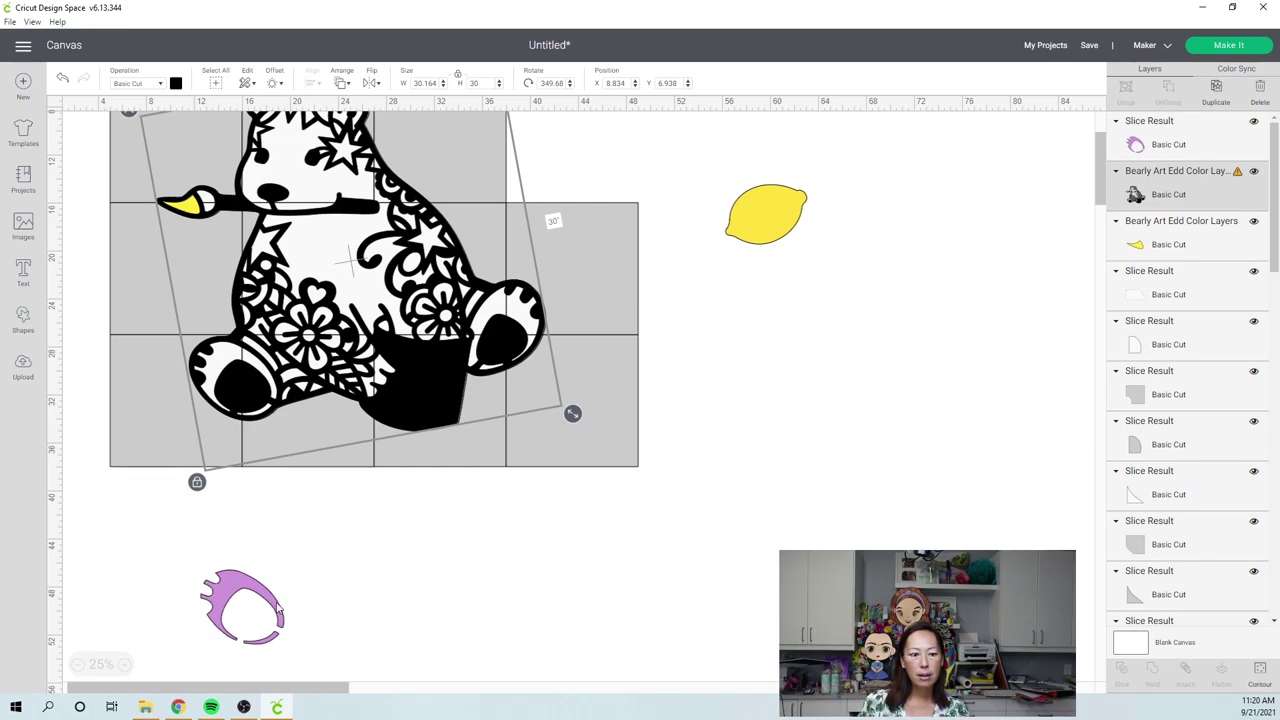
drag(278, 601, 278, 557)
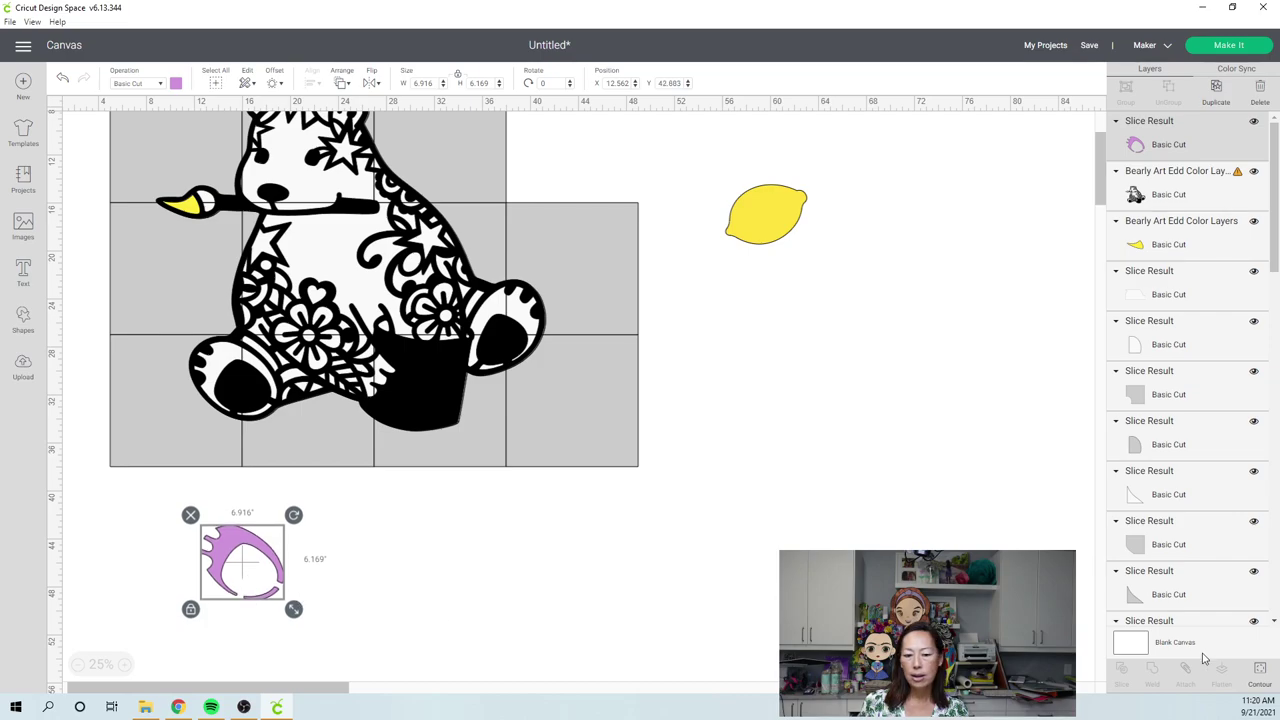
- Place the purple inner foot shape on the bear's lower-left foot, hiding its small arc contour and showing it again
click(1262, 681)
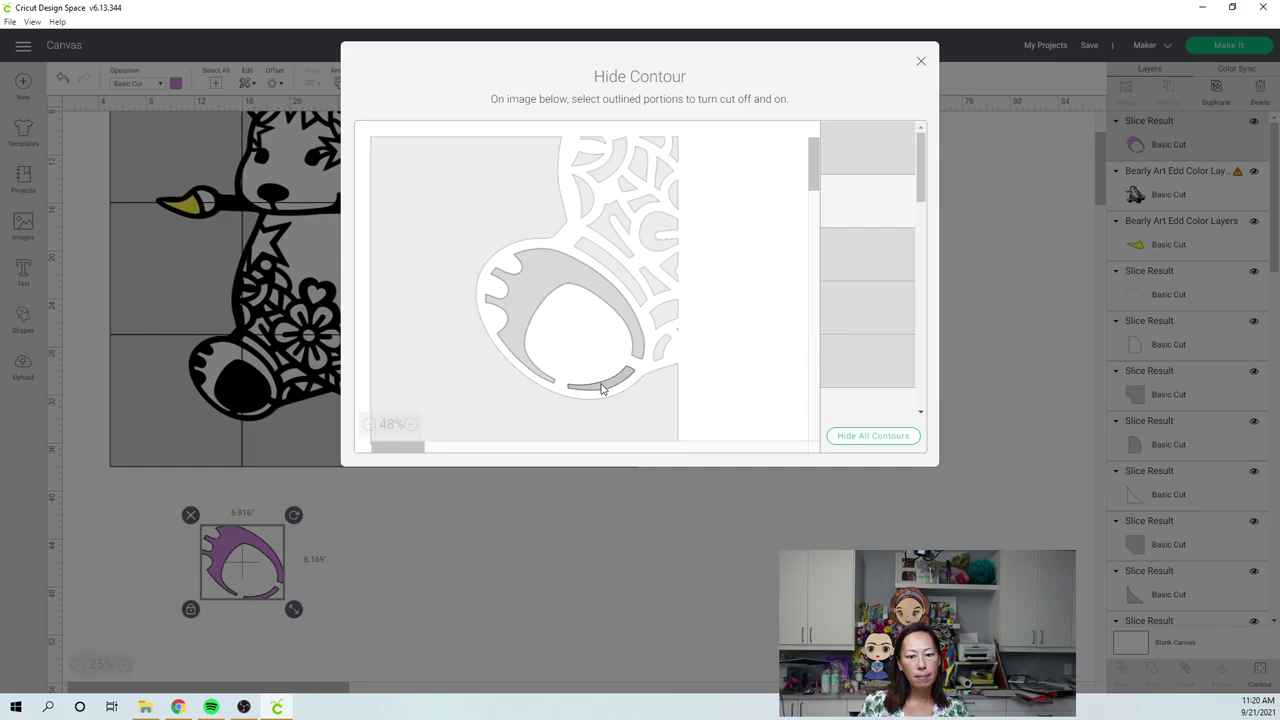
click(922, 62)
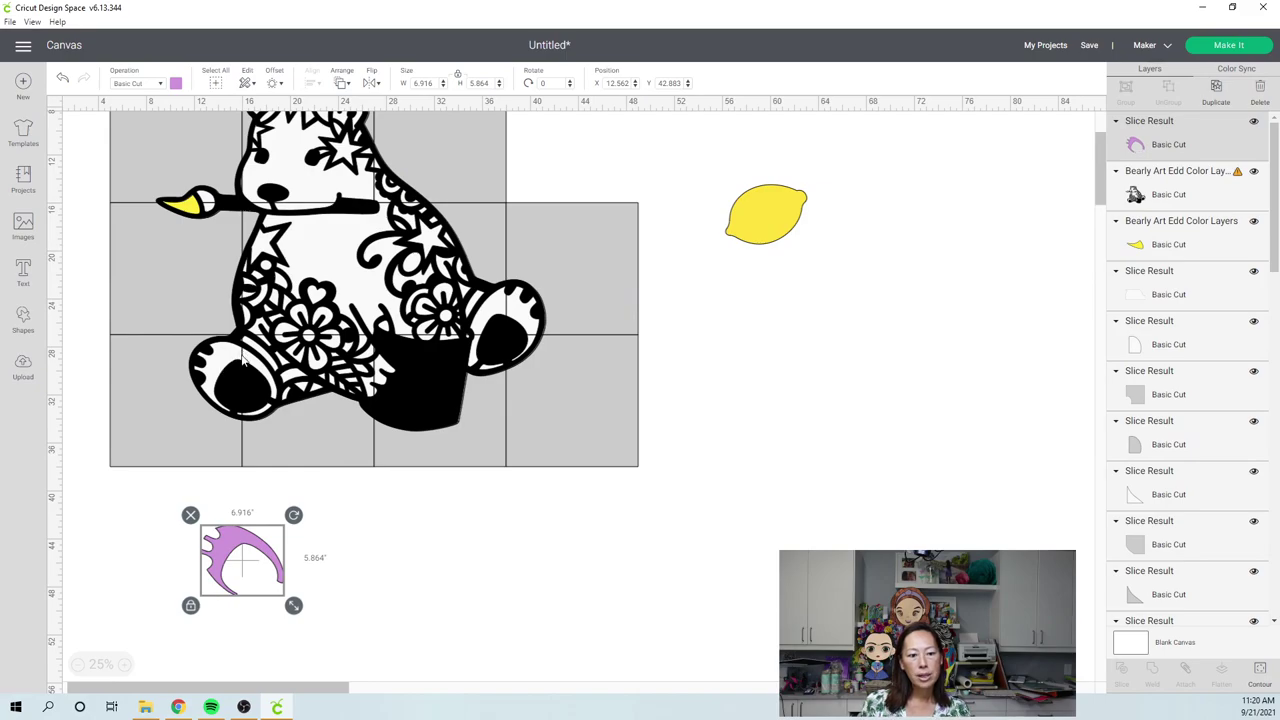
drag(238, 552, 229, 366)
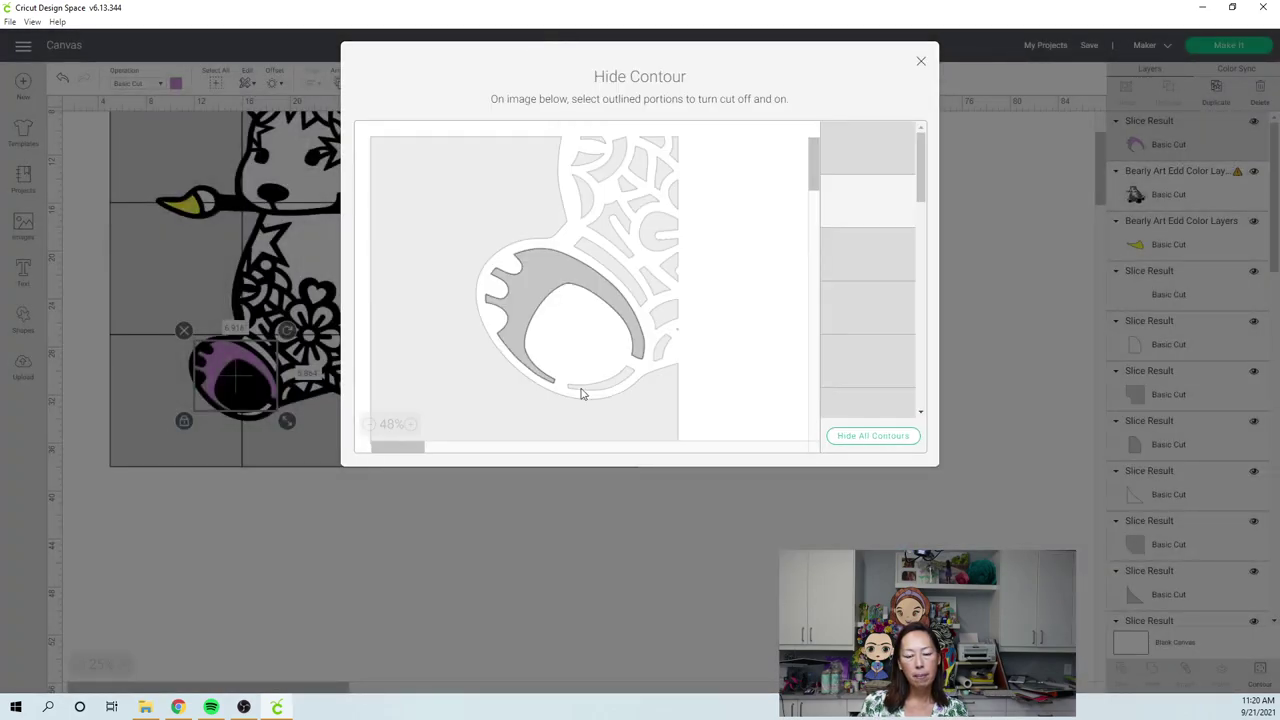
click(921, 61)
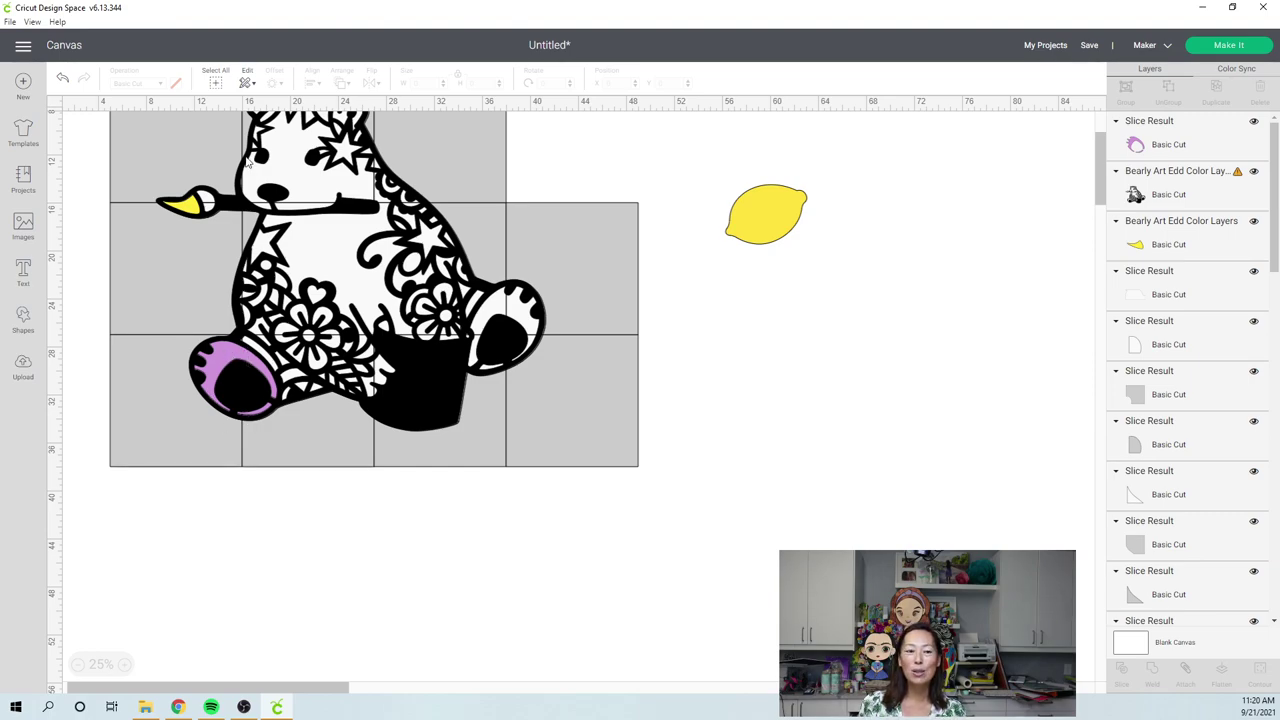
- Recolor the purple inner foot shape on the bear white
click(221, 358)
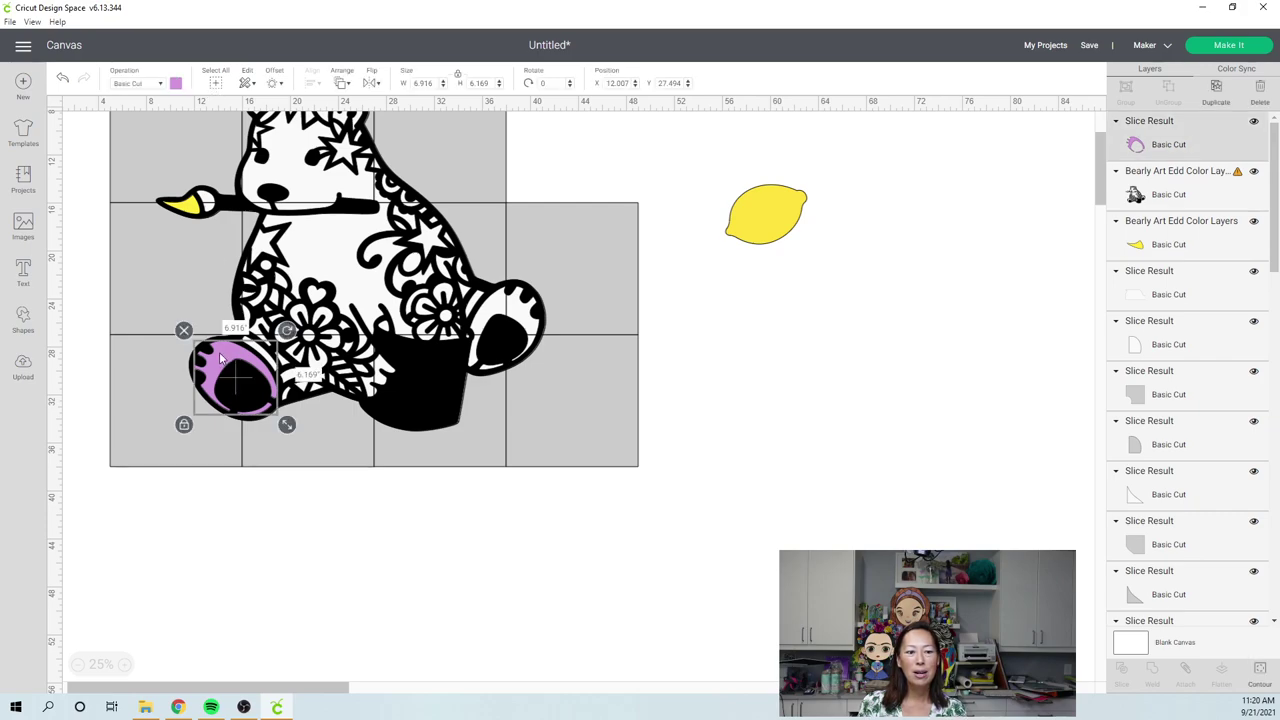
click(176, 86)
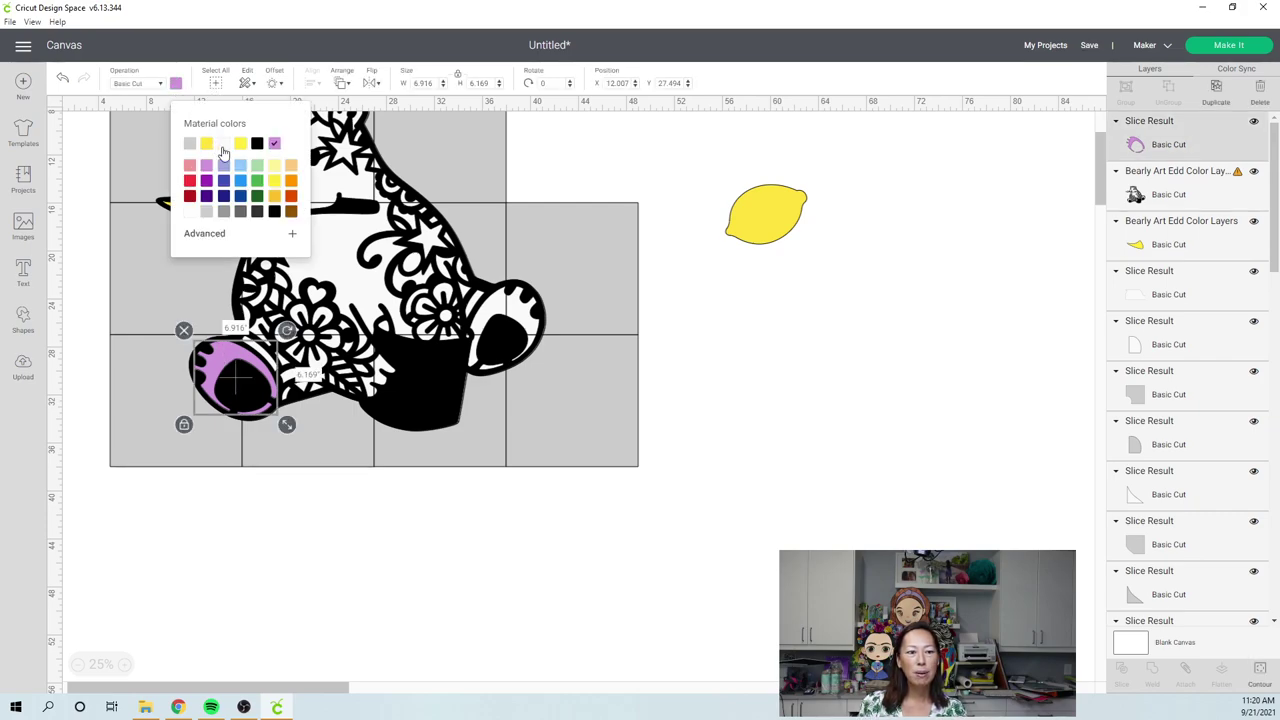
click(223, 146)
click(213, 542)
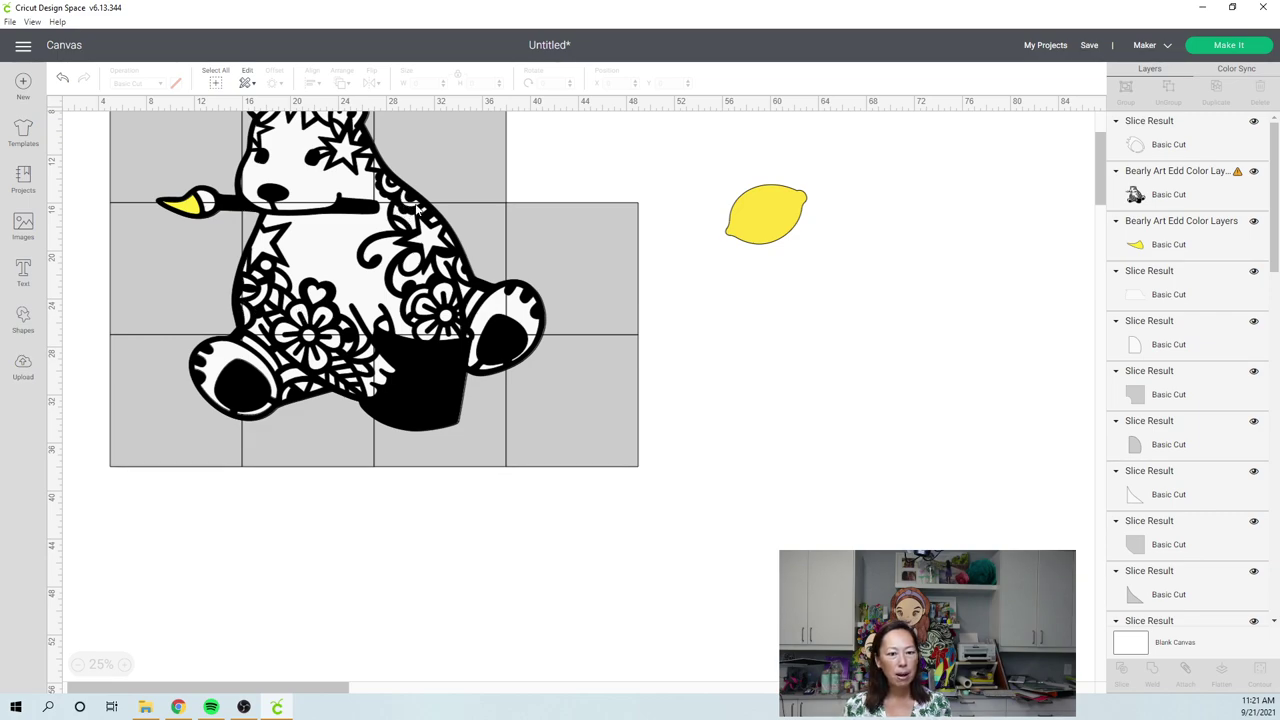
- Move the black bear linework off the white silhouette, duplicate it, and place the copy in the free area at the grid's lower left
click(458, 272)
drag(546, 112, 740, 383)
click(778, 393)
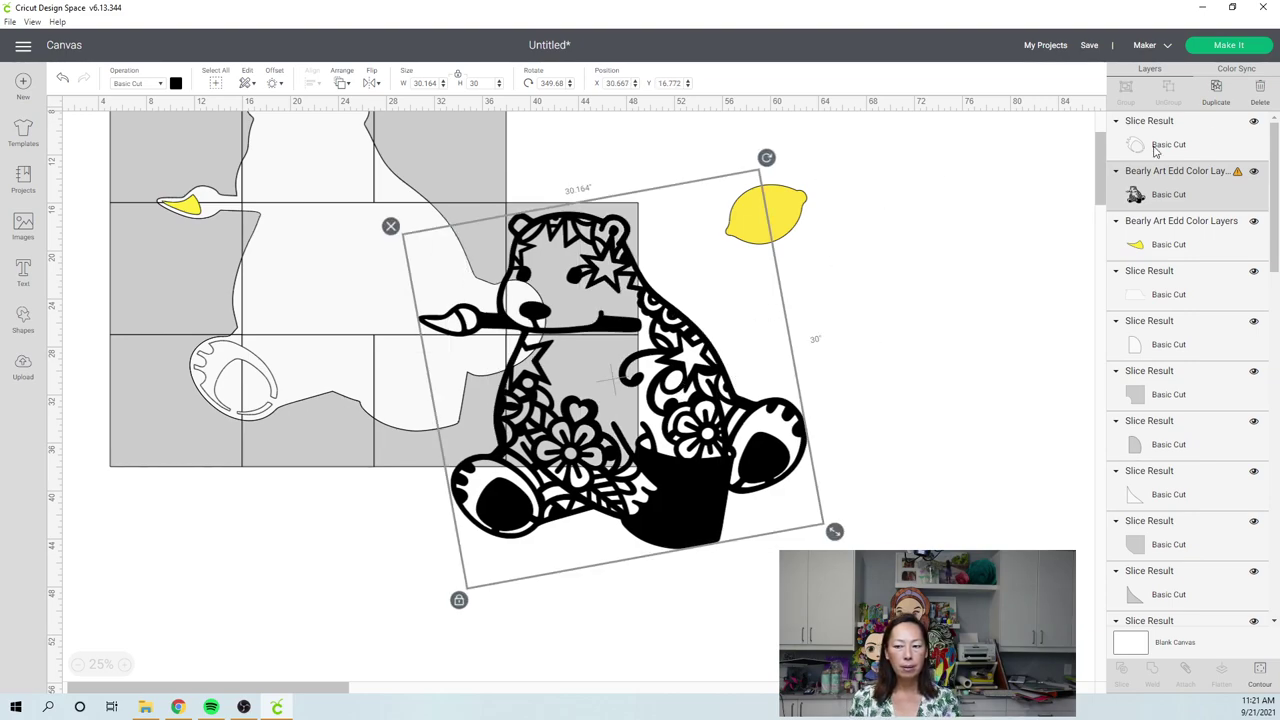
click(1216, 90)
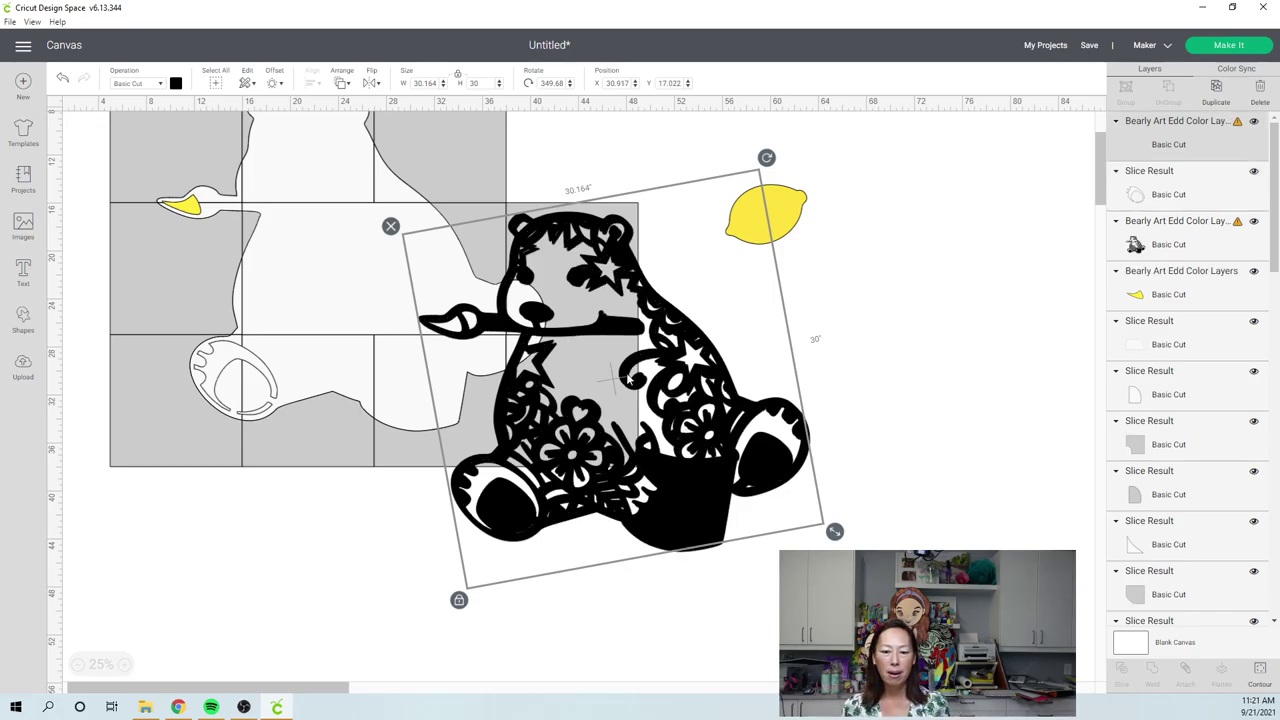
drag(630, 376, 1031, 332)
drag(668, 352, 328, 433)
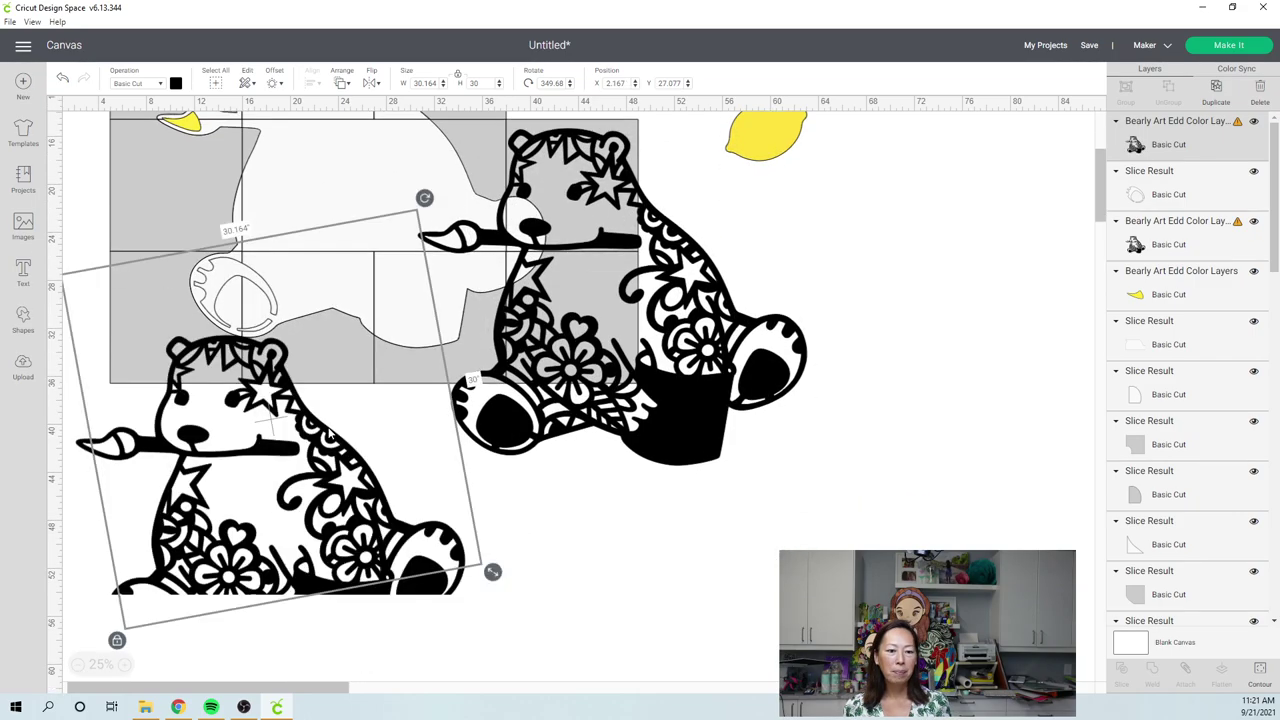
click(90, 392)
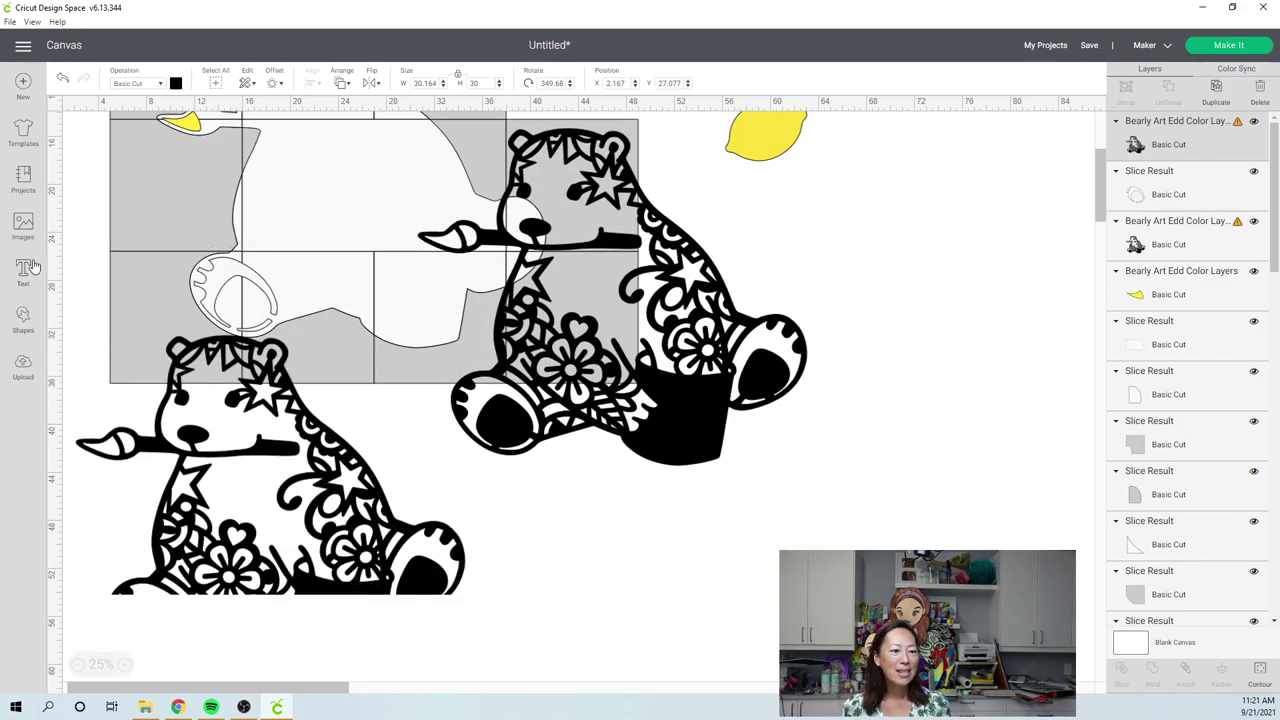
- Add a square about 10.28 inches wide and place it over the right-hand foot of the linework copy
click(23, 318)
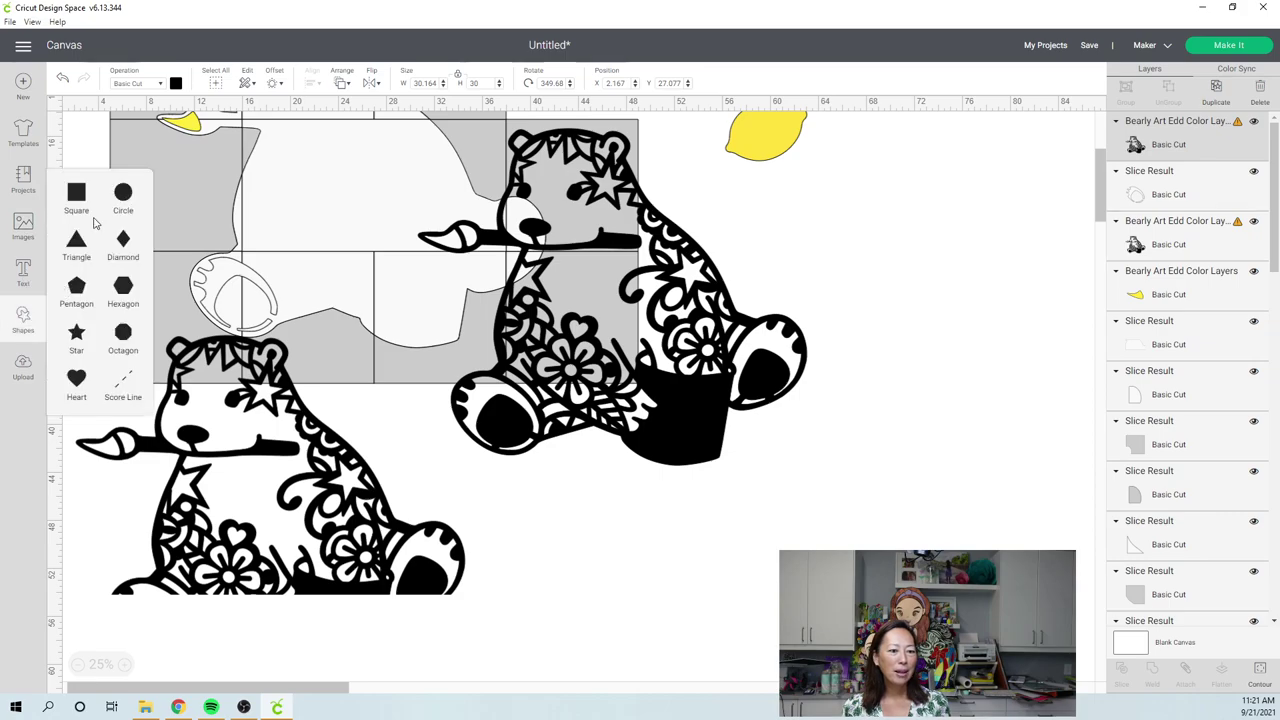
click(77, 196)
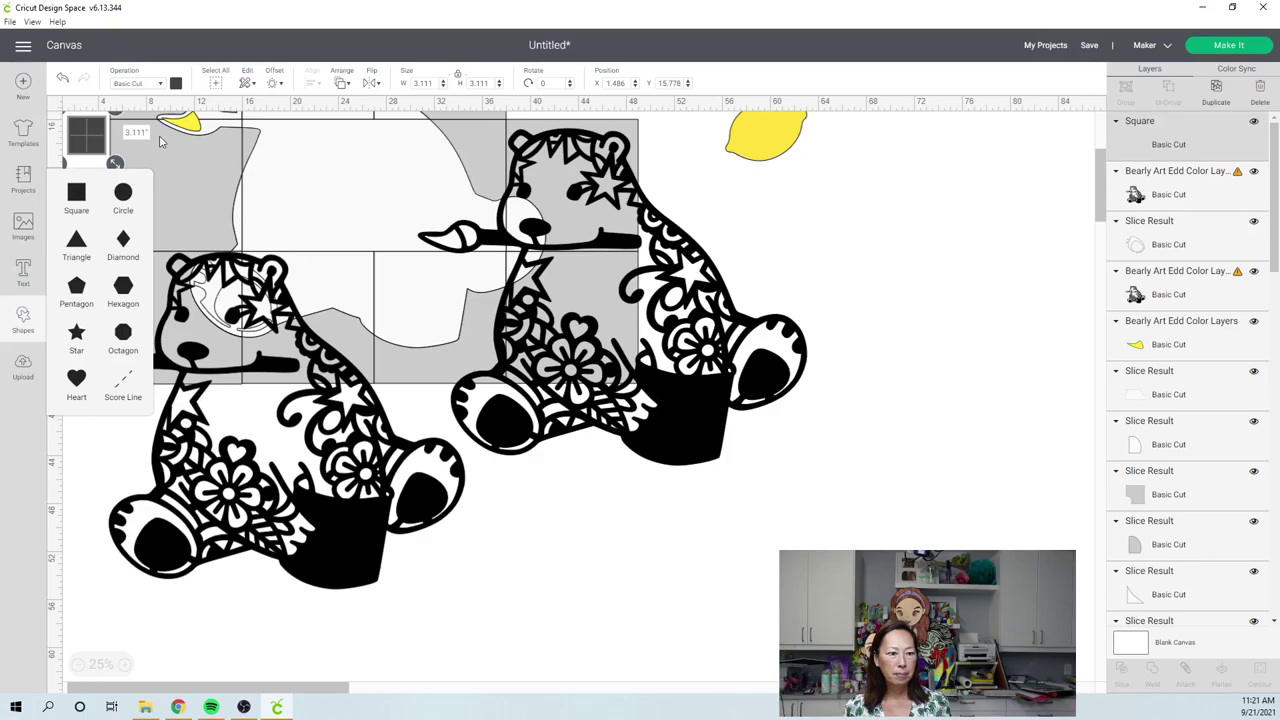
drag(95, 139, 515, 567)
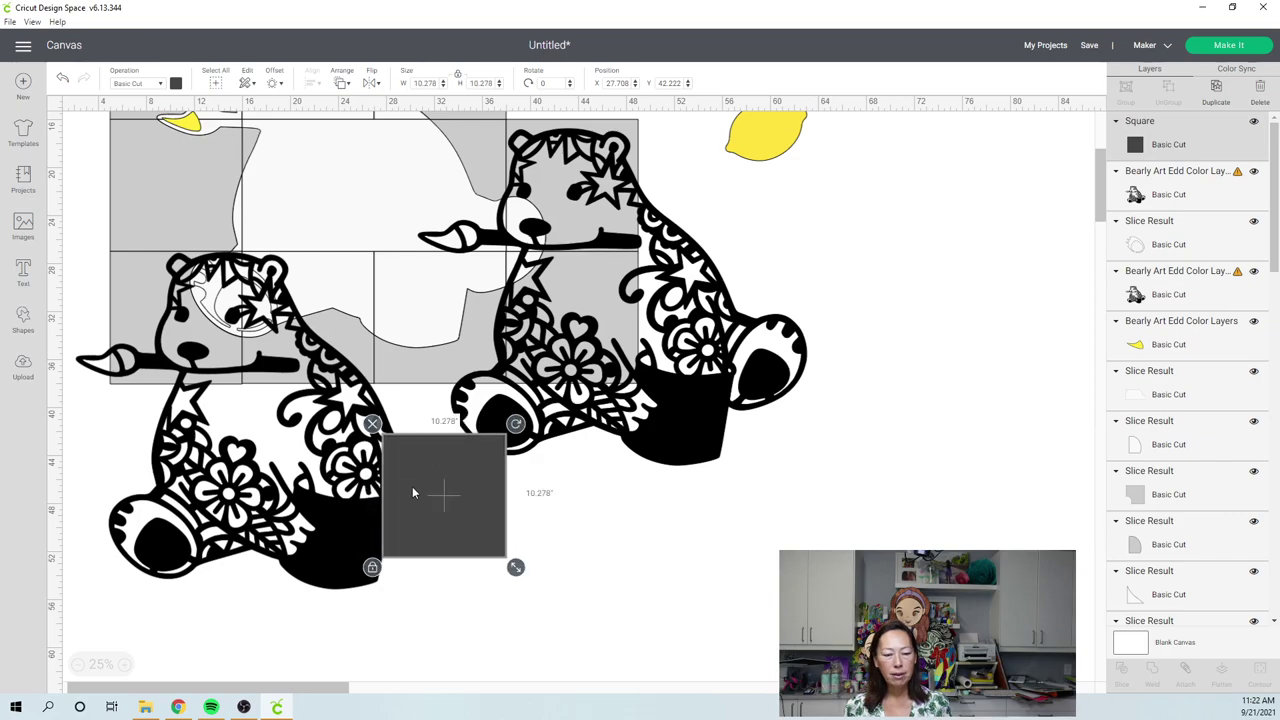
click(374, 608)
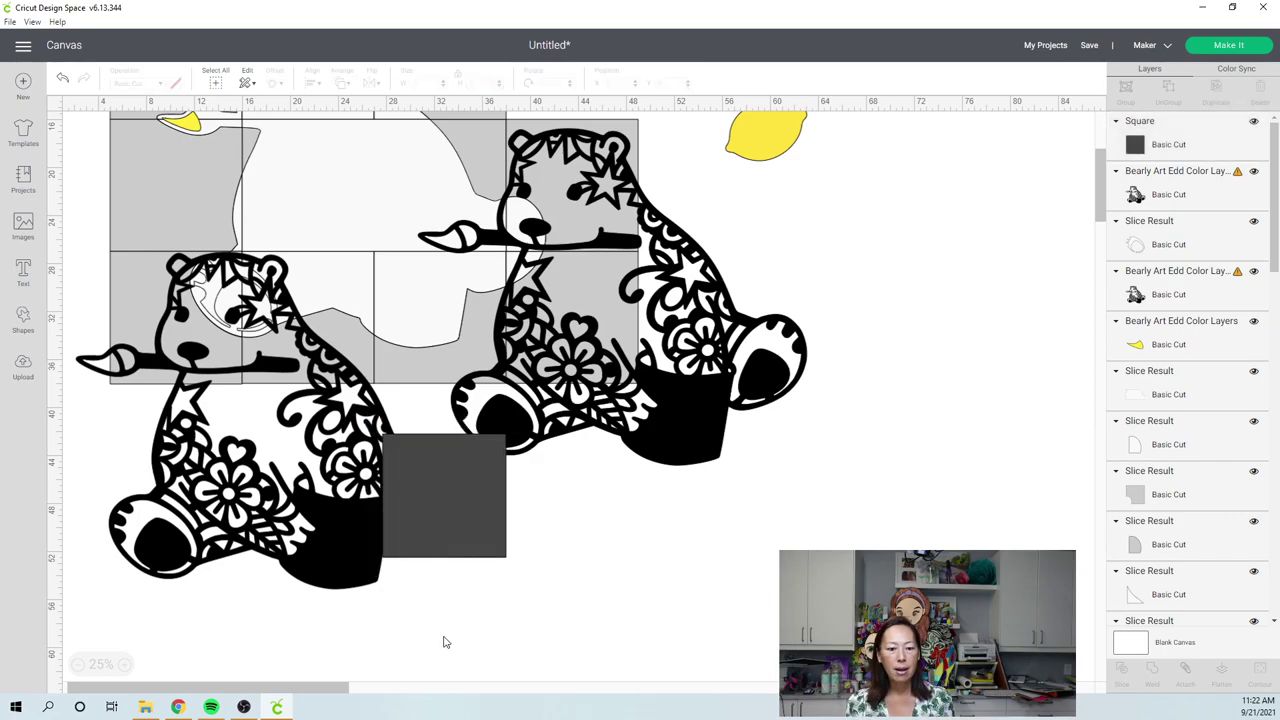
- Slice the linework copy with the square, and move the leftover bear and the cut-out square away from the sliced foot
drag(459, 644, 352, 521)
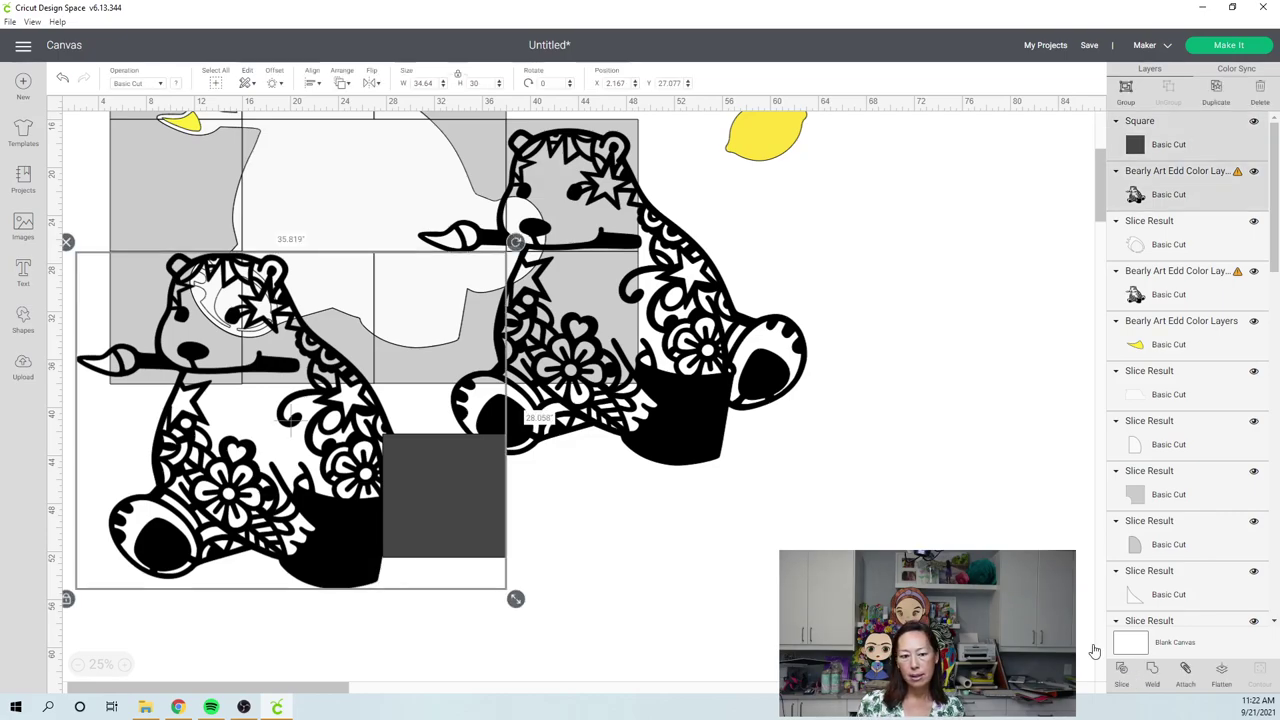
click(756, 437)
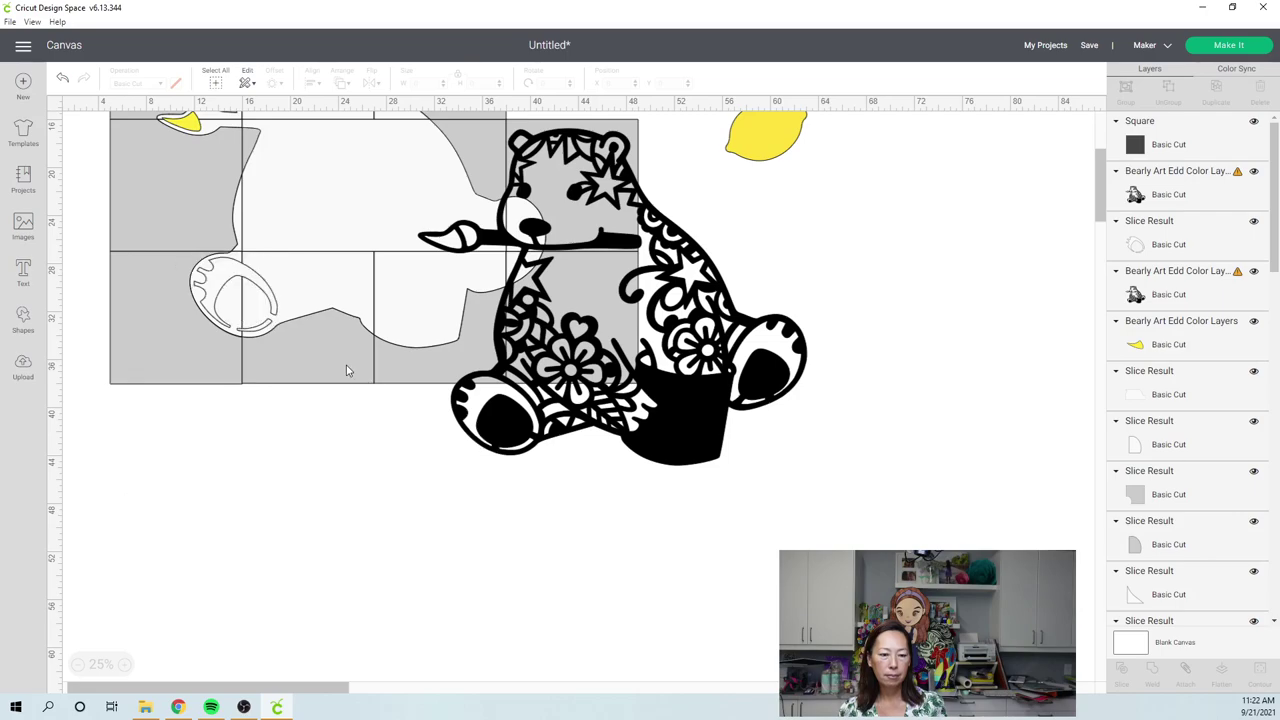
key(ctrl+z)
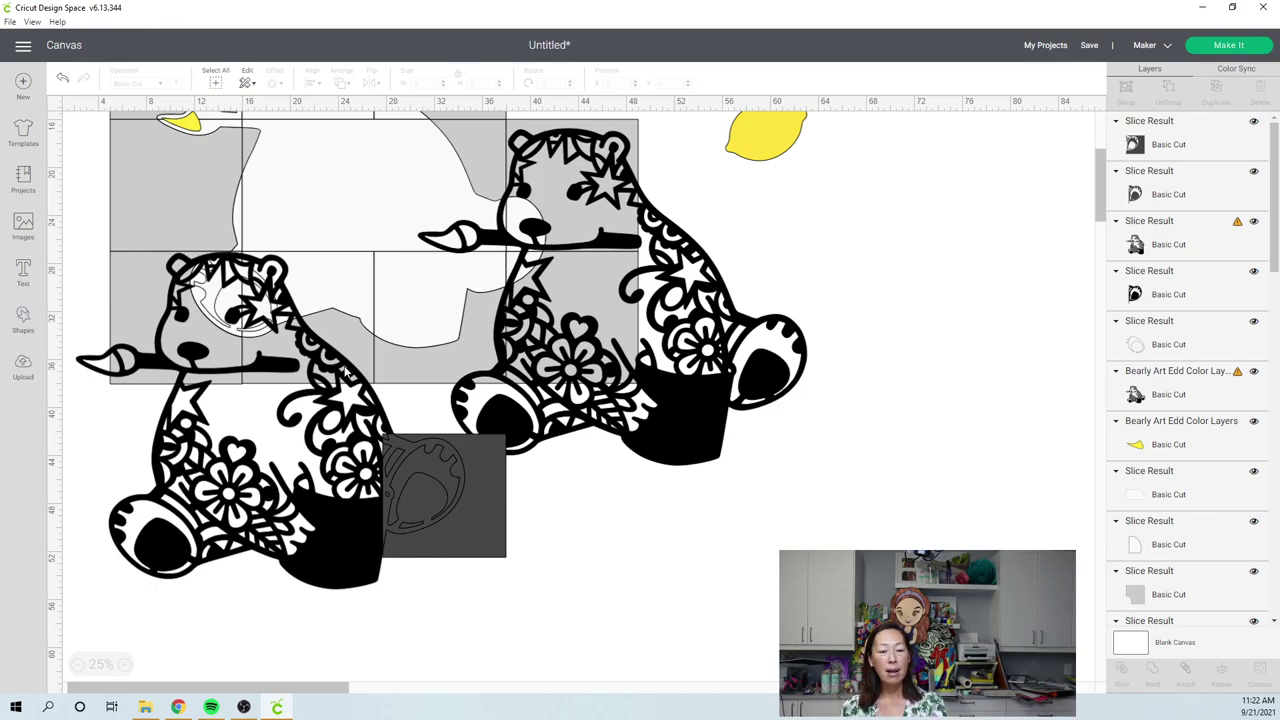
drag(340, 434, 331, 607)
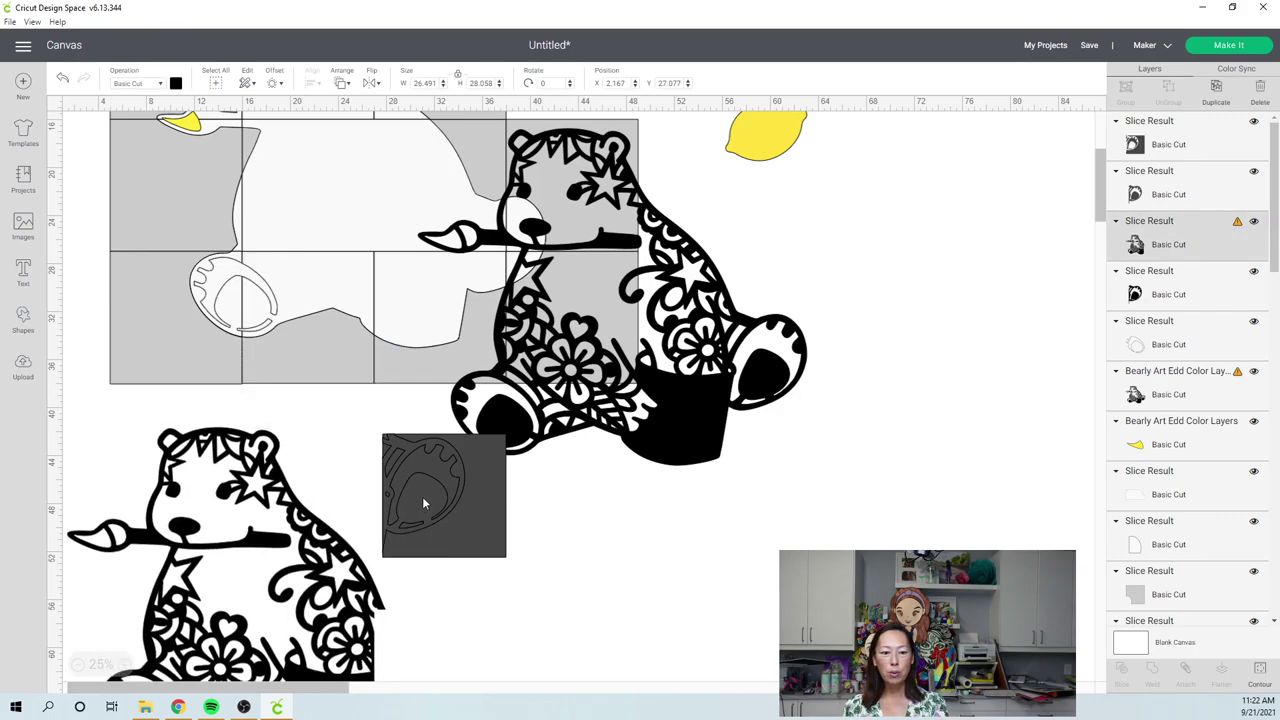
click(469, 468)
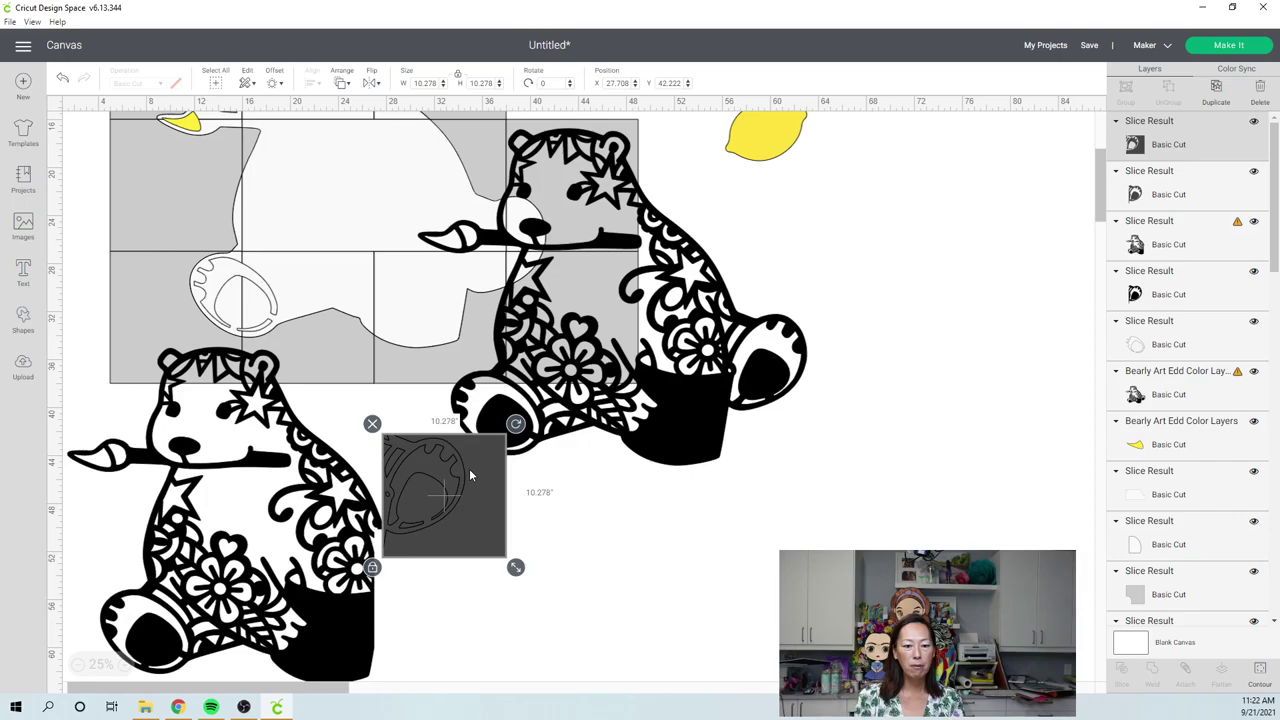
drag(469, 468, 594, 536)
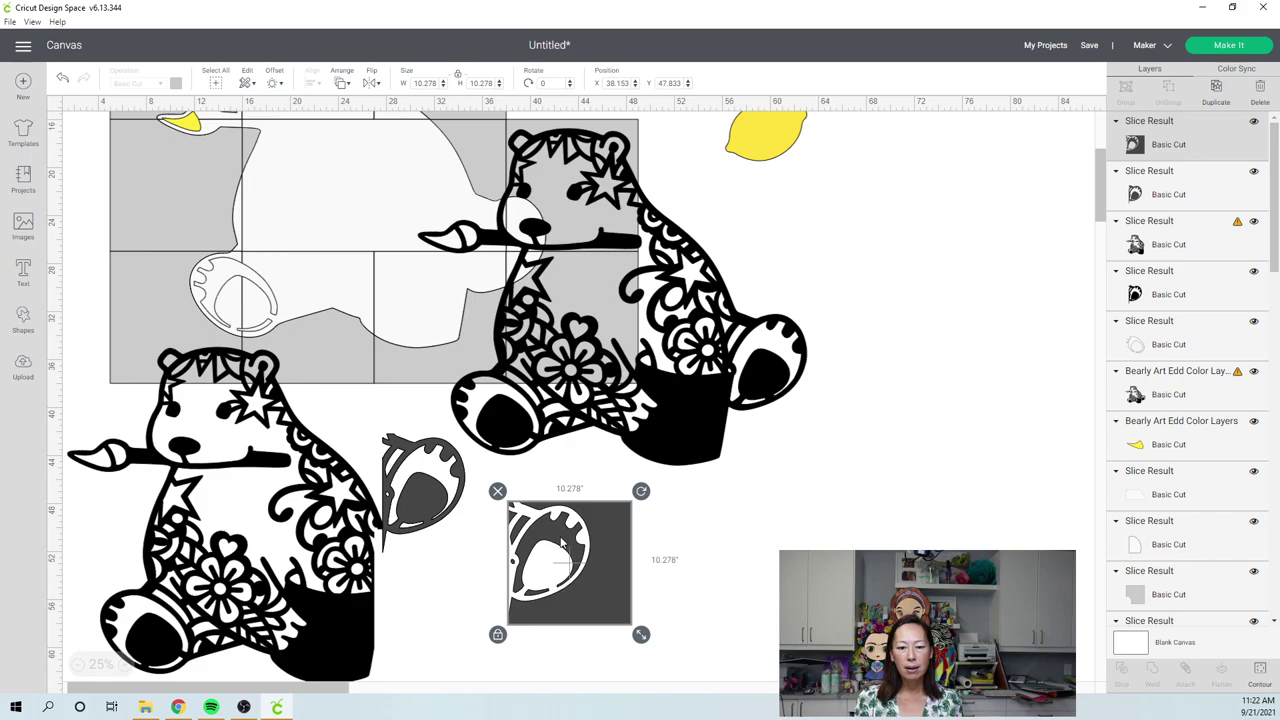
- Hide all contours of the cut-out square except the large inner foot shape
click(1260, 672)
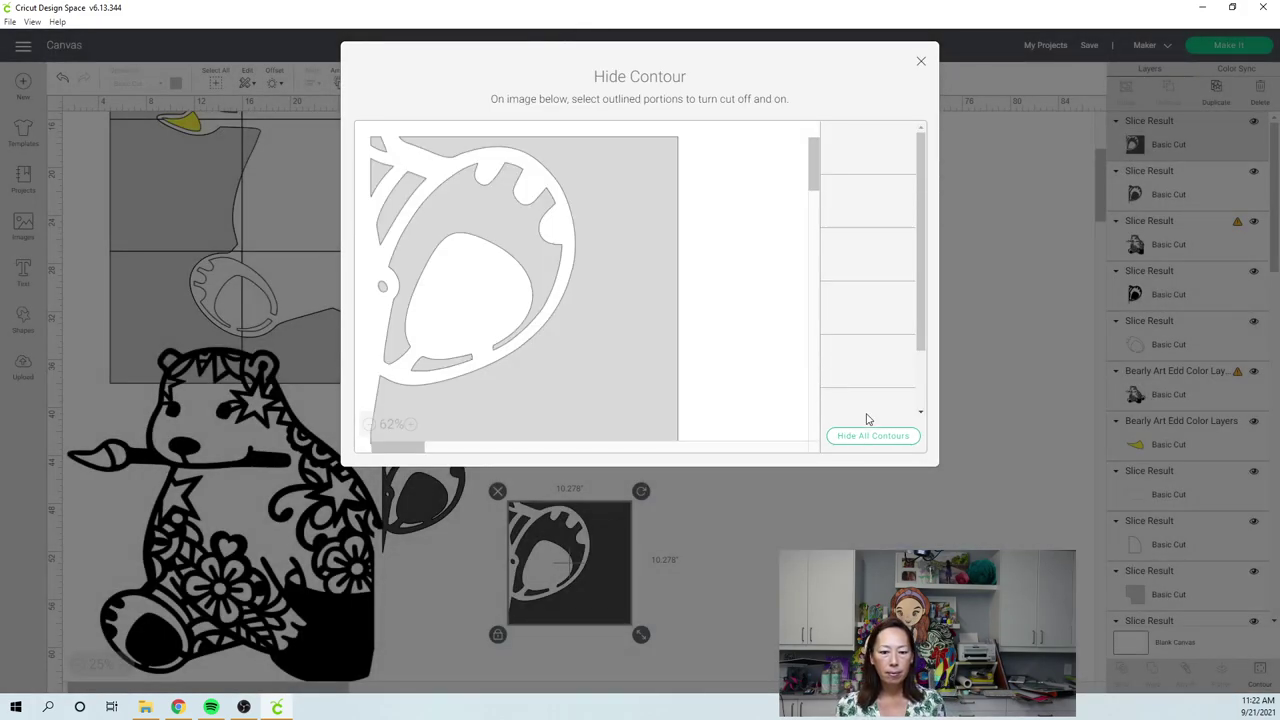
click(877, 437)
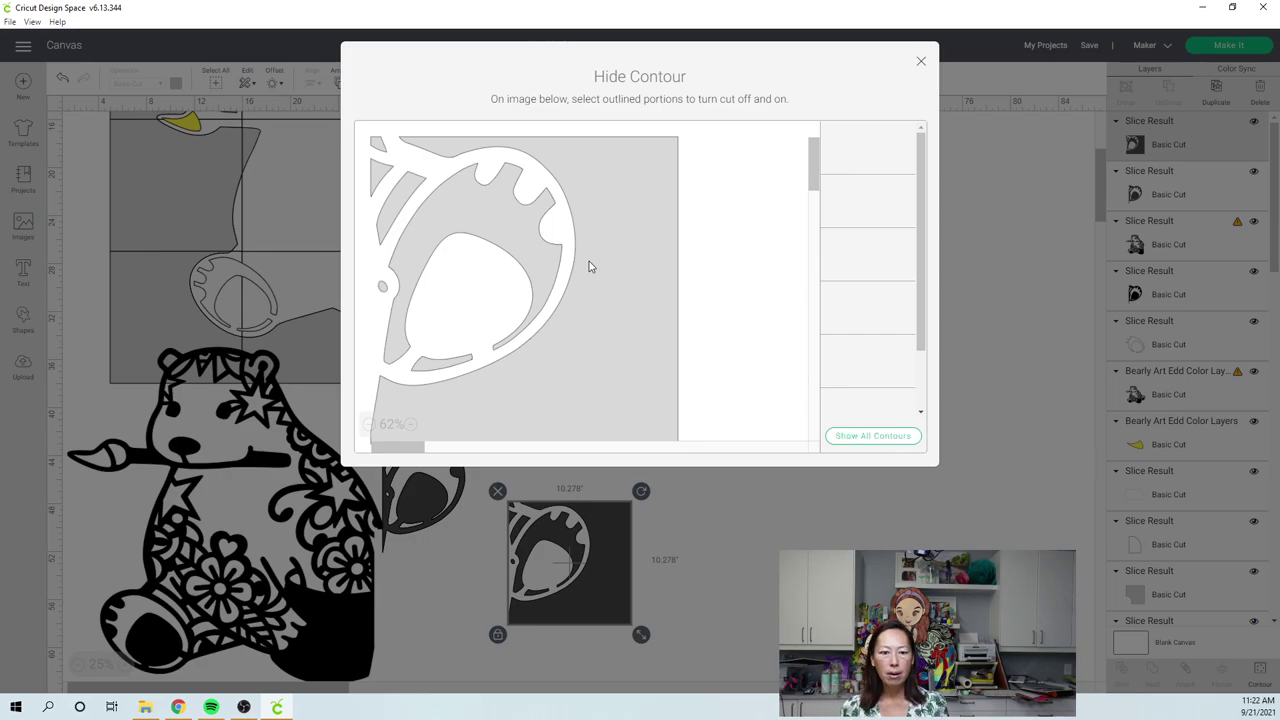
click(518, 232)
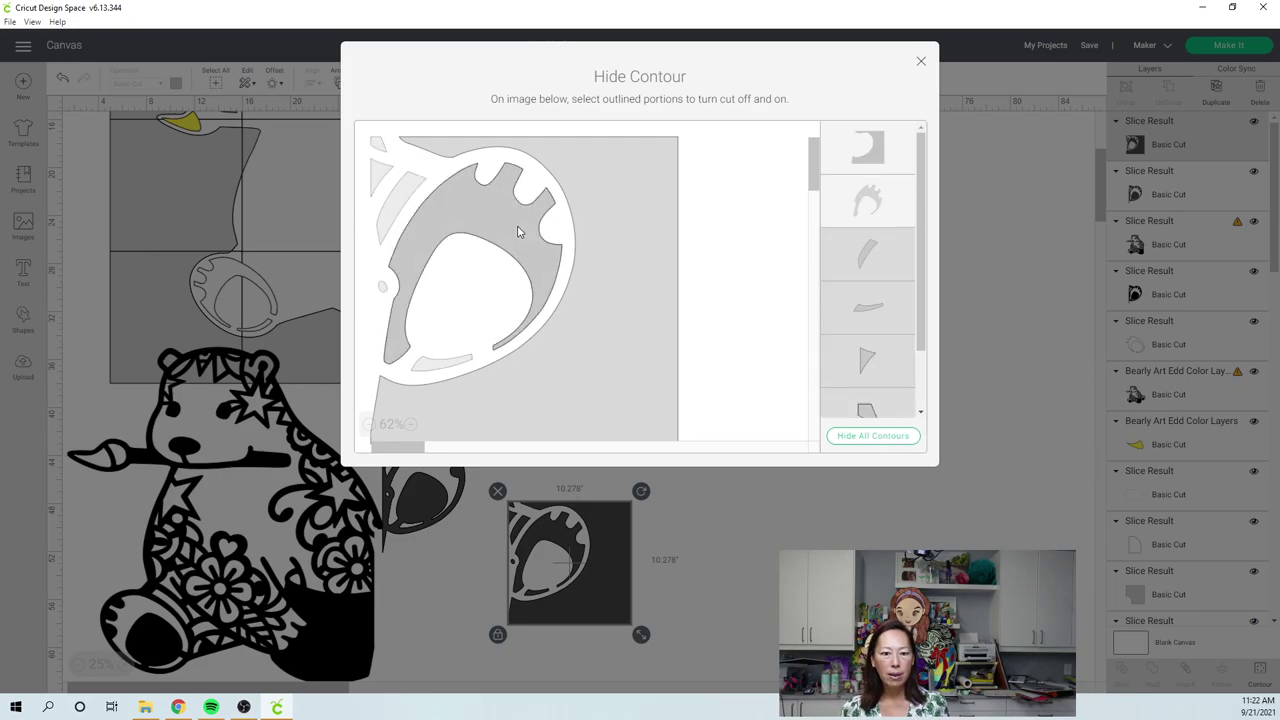
click(624, 194)
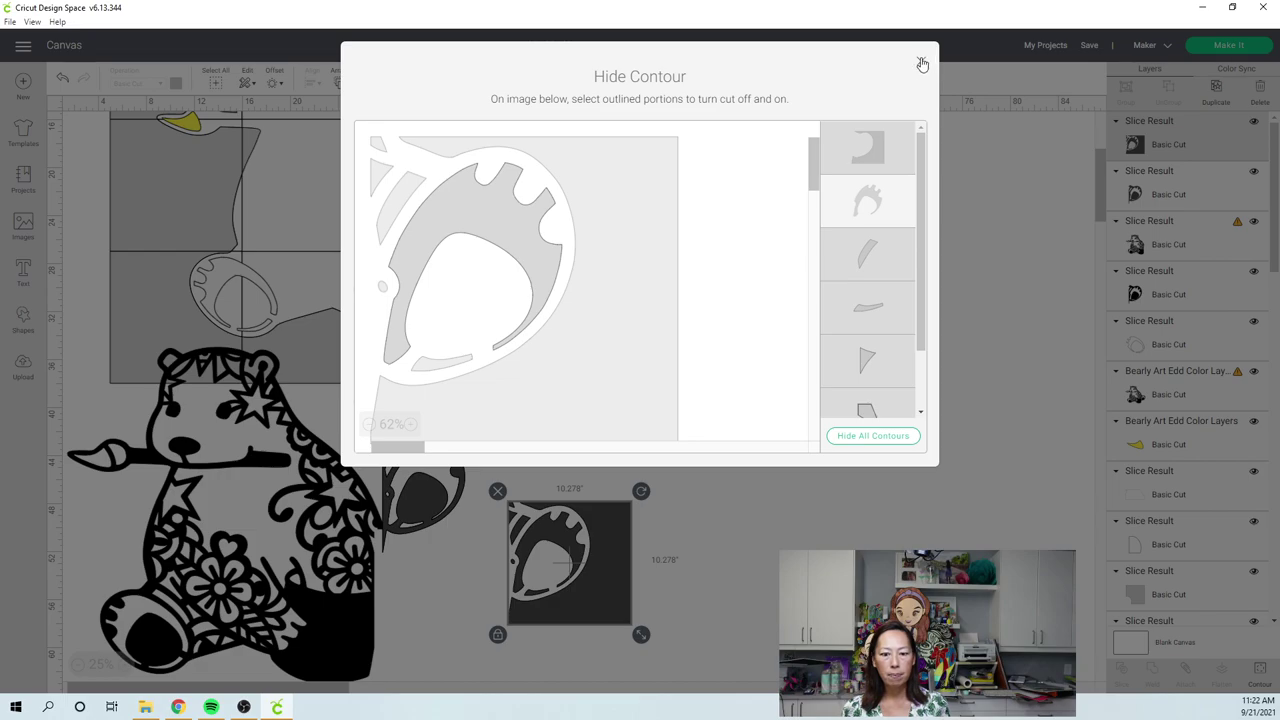
click(921, 61)
- Move the sliced bear copy further down and place the full black linework back over the white silhouette on the grid
drag(246, 406, 250, 540)
scroll(314, 514, up, 3)
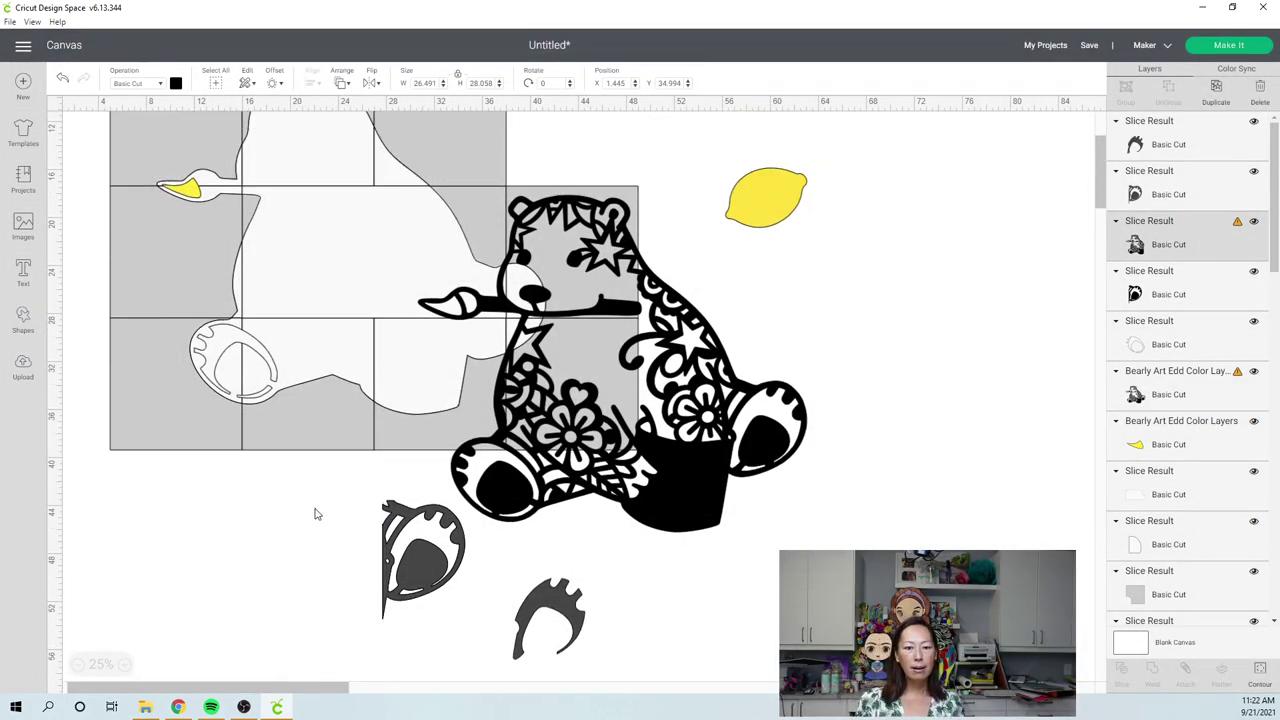
click(722, 522)
drag(704, 510, 453, 397)
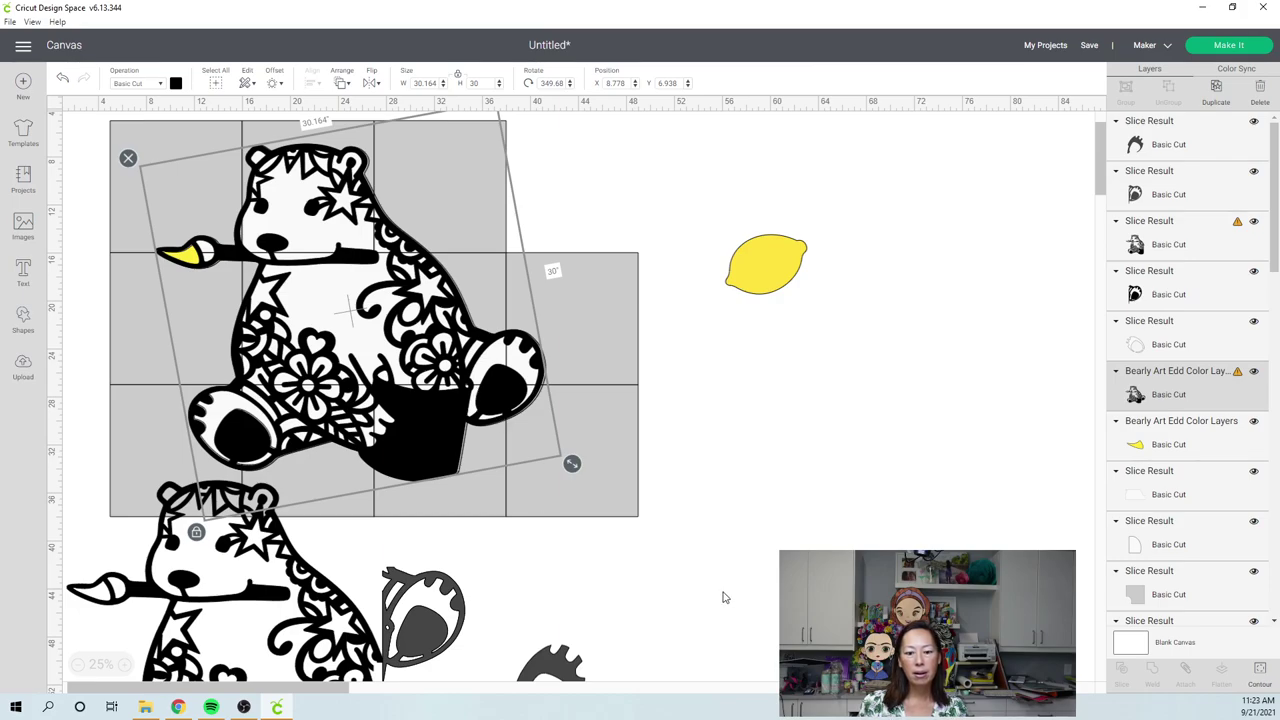
- Place the dark gray inner foot shape on the bear's right-hand foot and recolor it white
click(557, 661)
drag(561, 660, 511, 353)
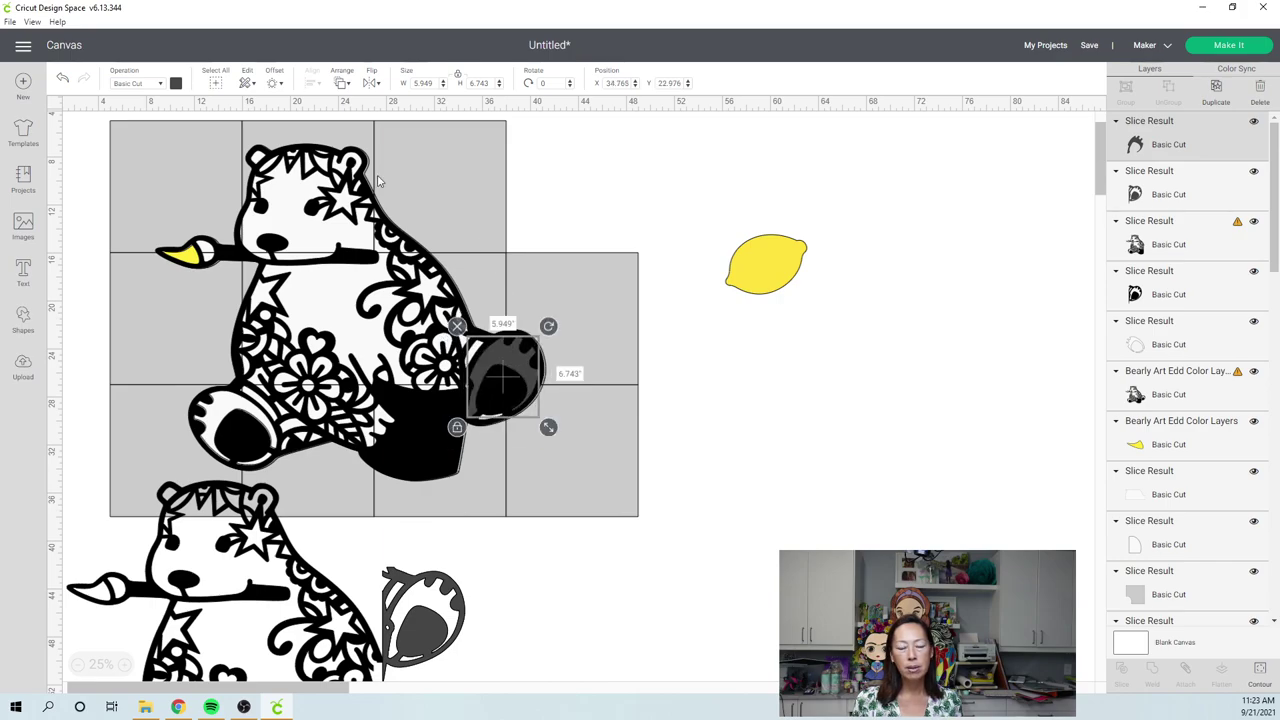
click(176, 85)
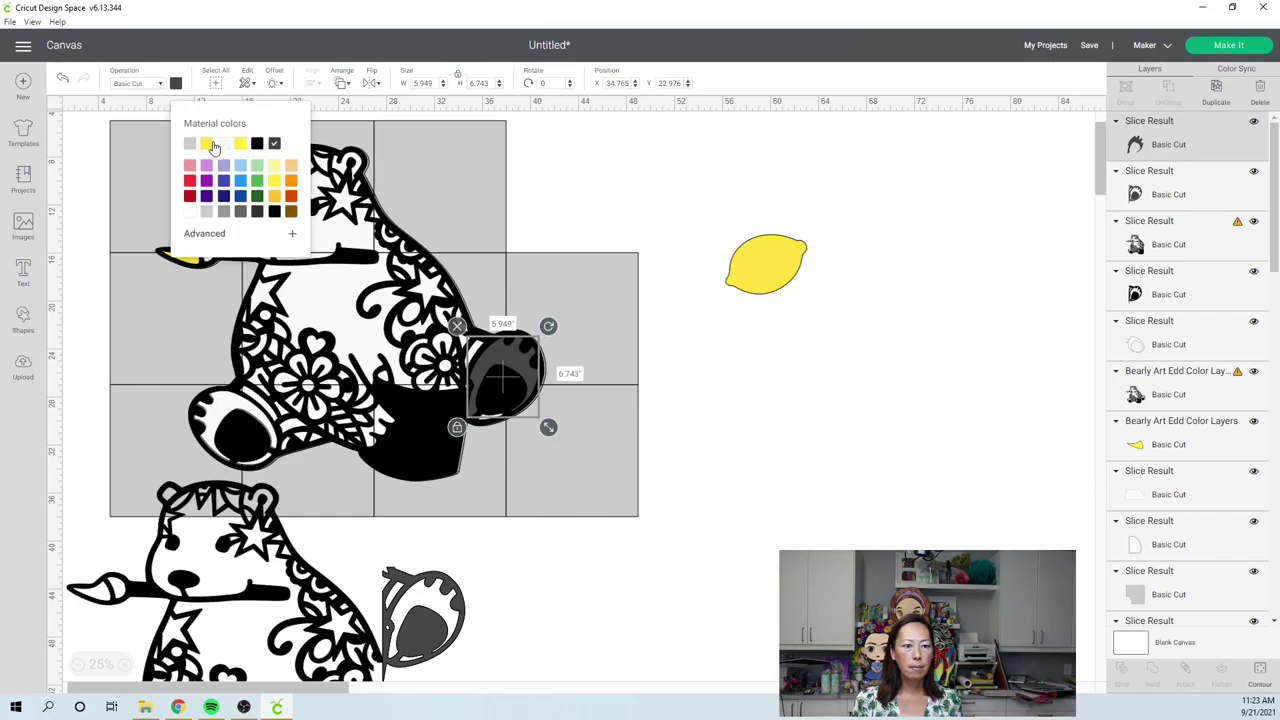
click(223, 143)
click(963, 528)
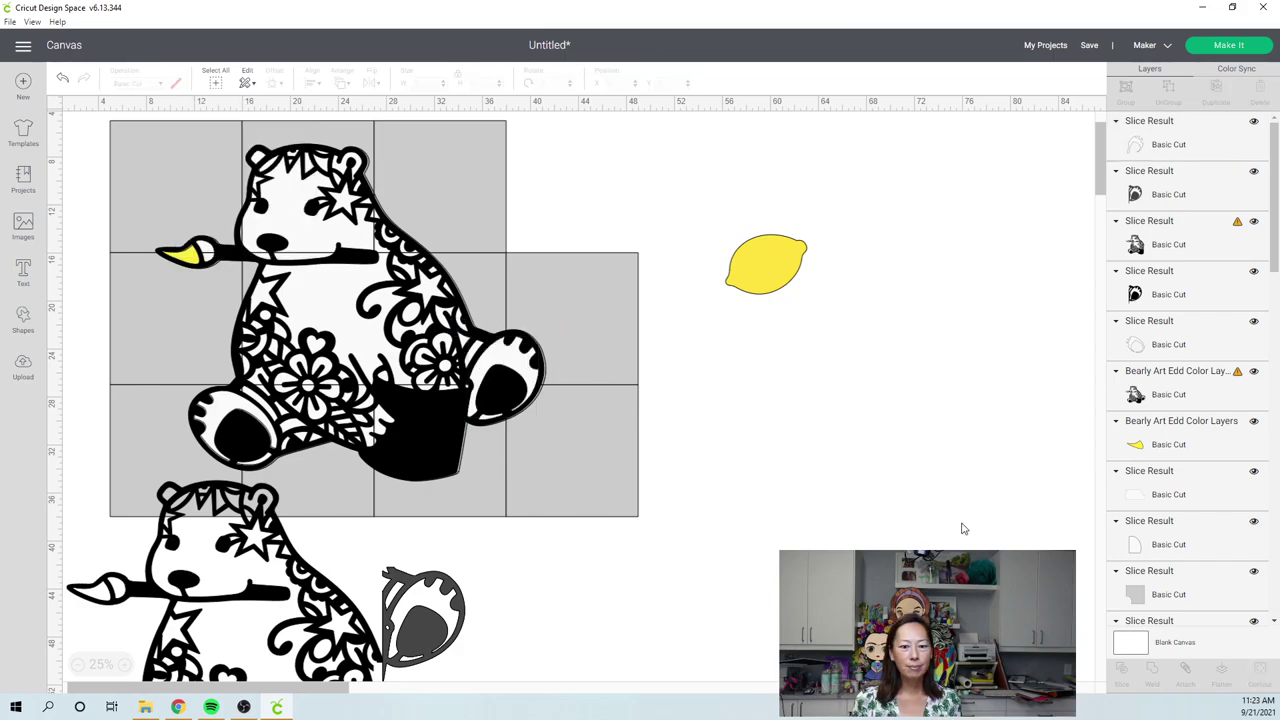
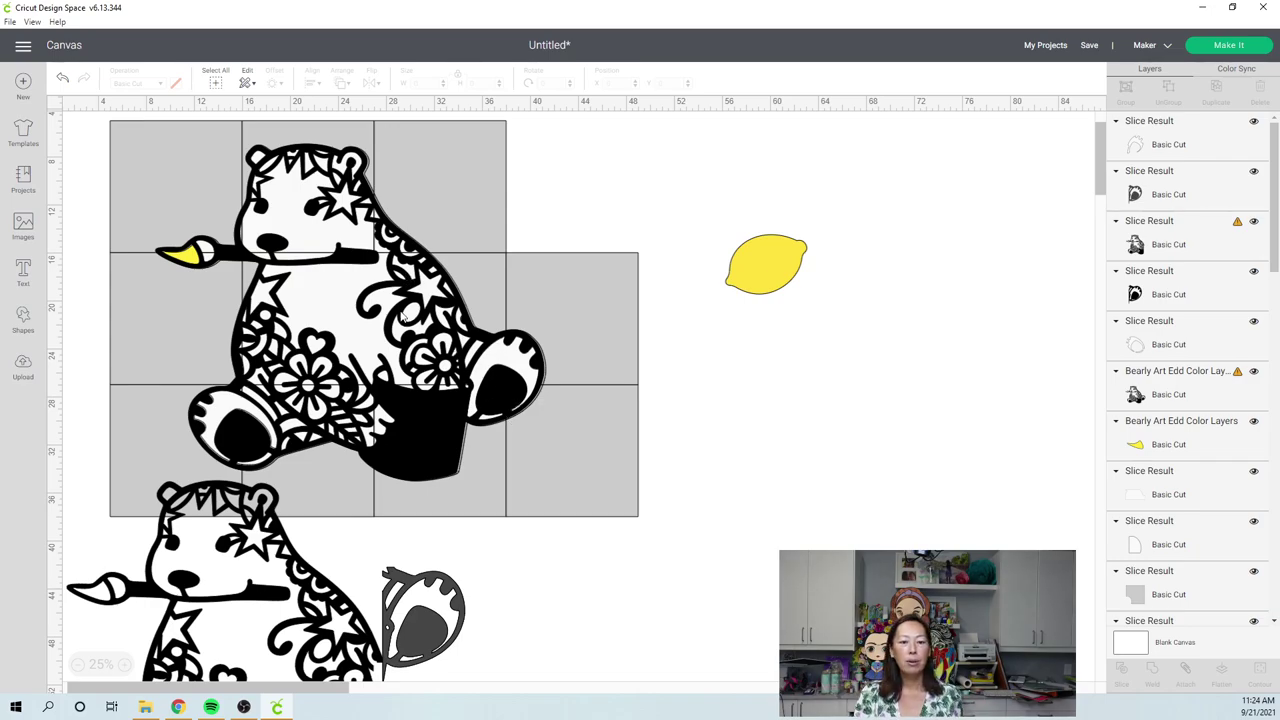
- Move the full black linework off the white silhouette to the area below the grid
click(403, 316)
drag(403, 316, 1025, 486)
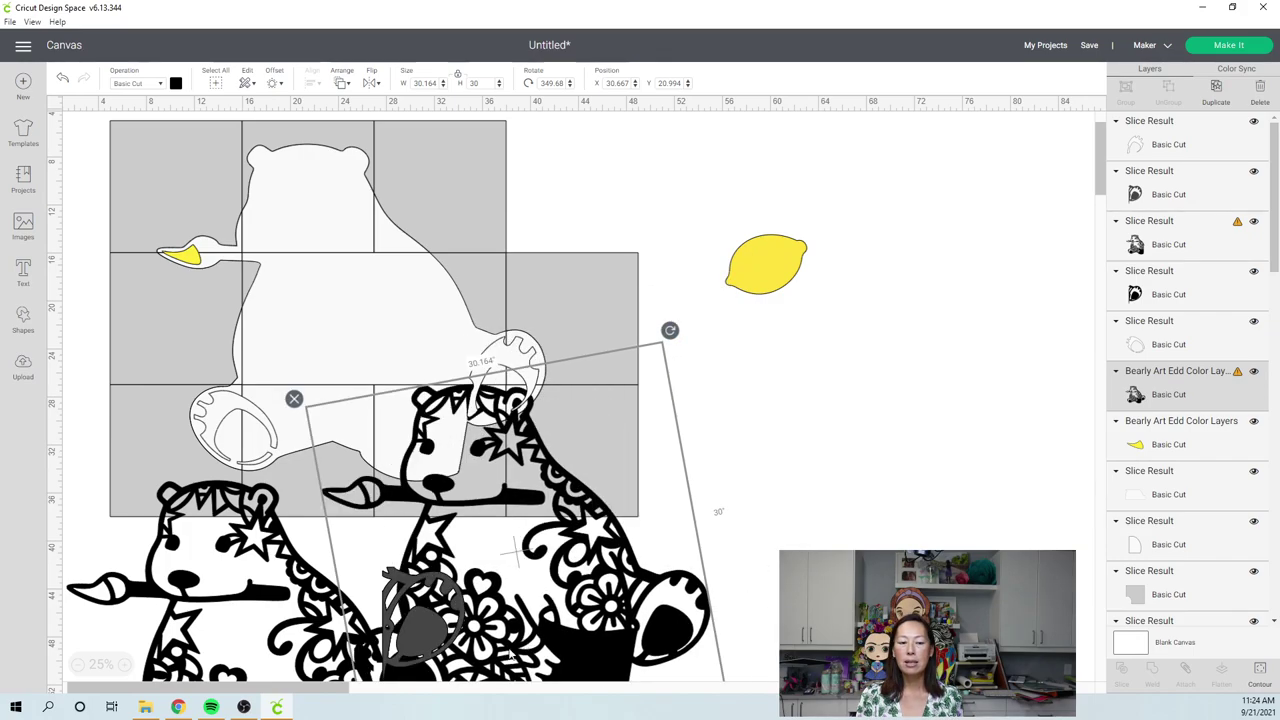
- Move the yellow lemon slightly up and apply an inward offset of -0.417 in with rounded corners
click(783, 272)
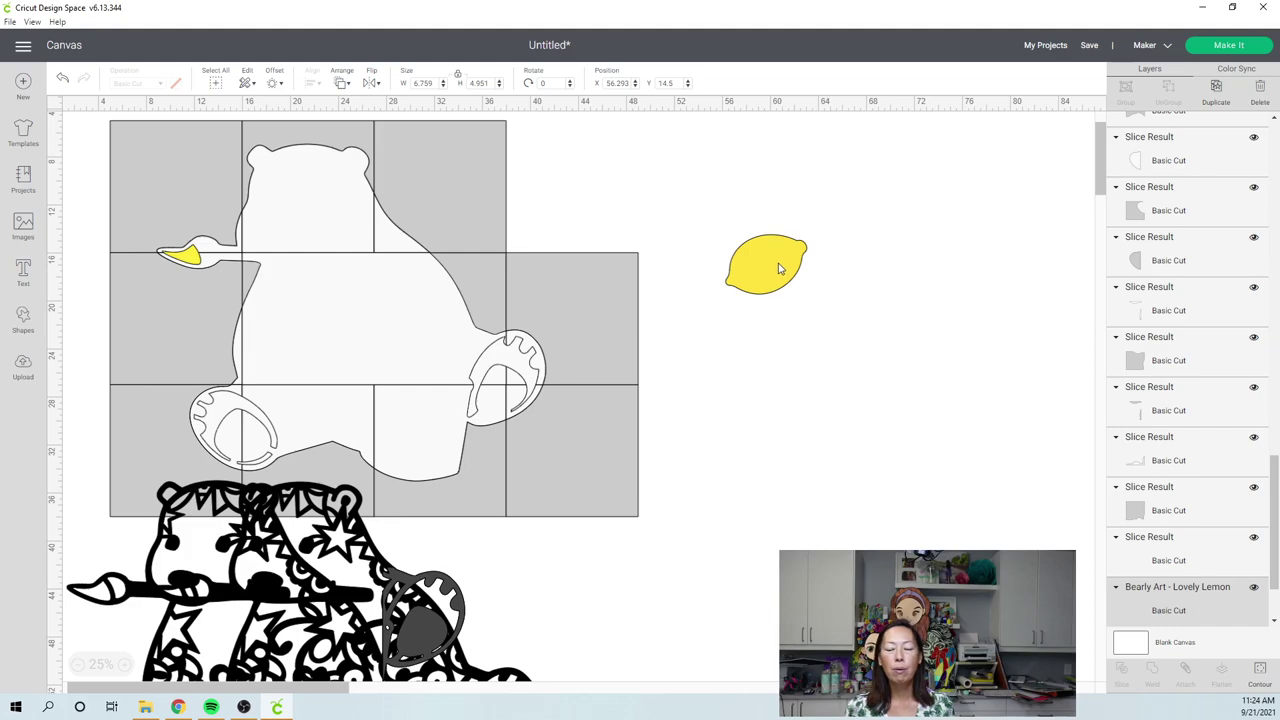
drag(770, 264, 880, 240)
key(ctrl+z)
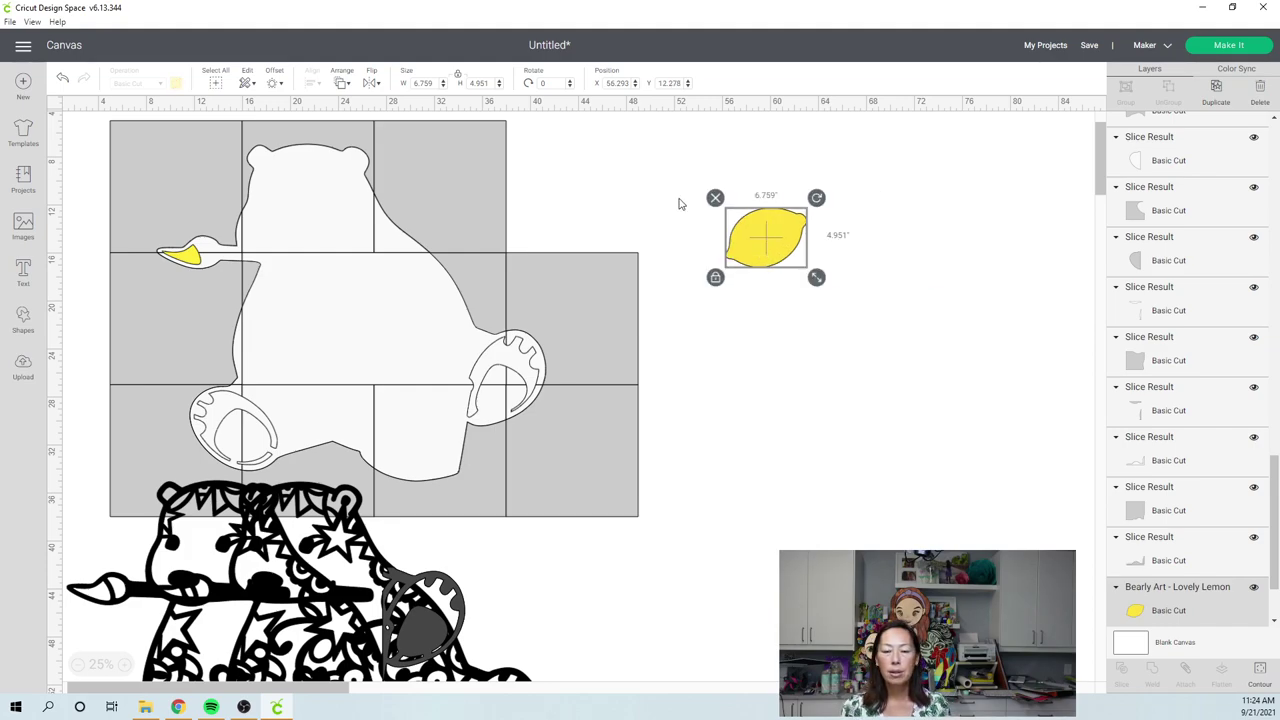
click(273, 86)
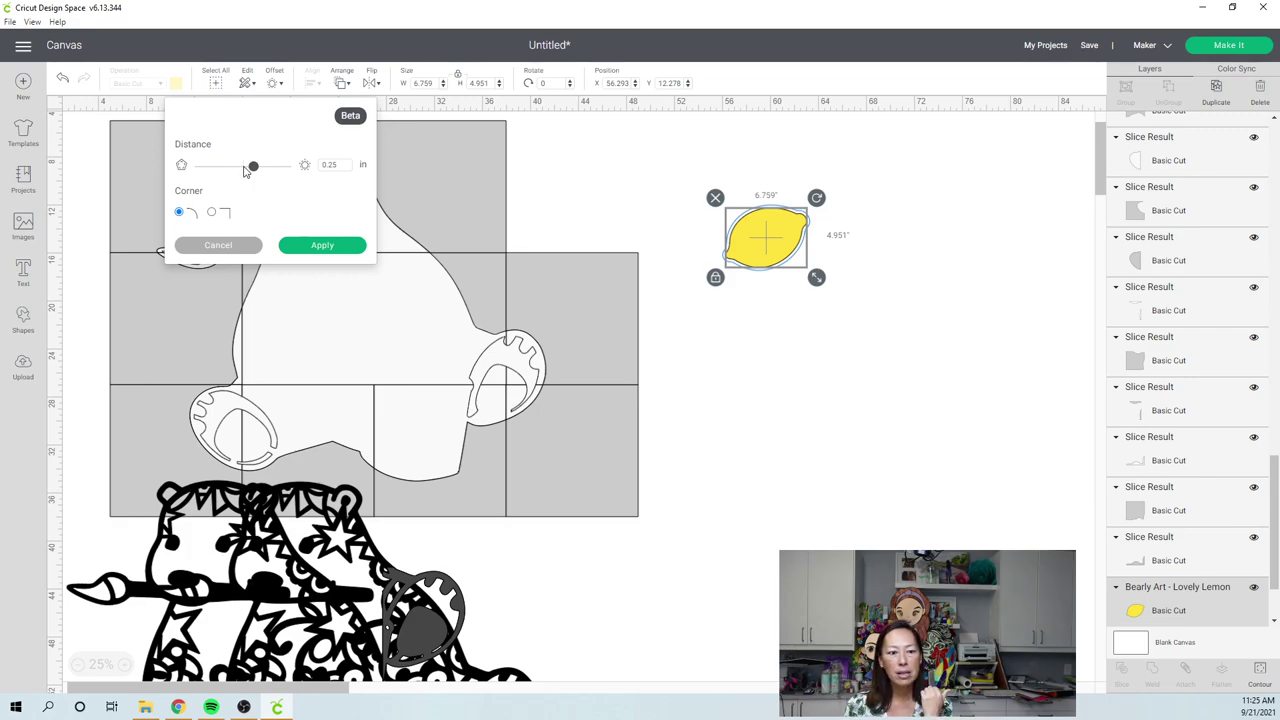
drag(250, 167, 234, 168)
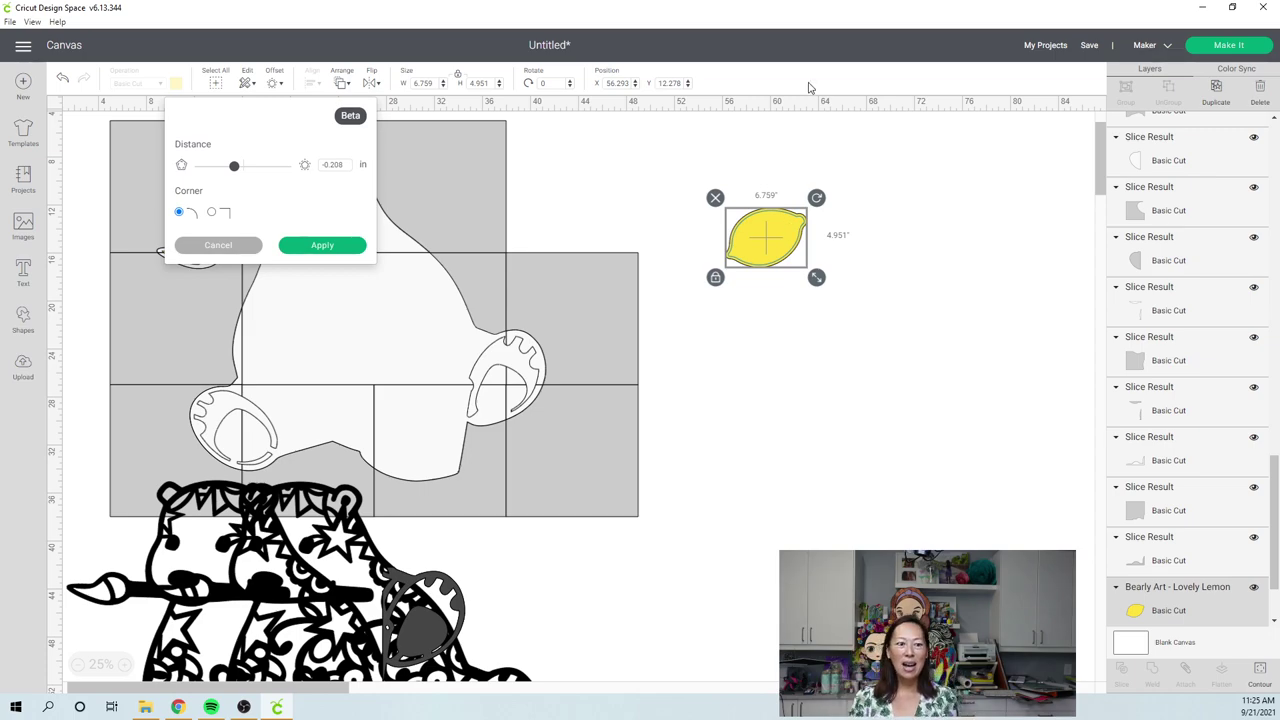
drag(233, 168, 226, 172)
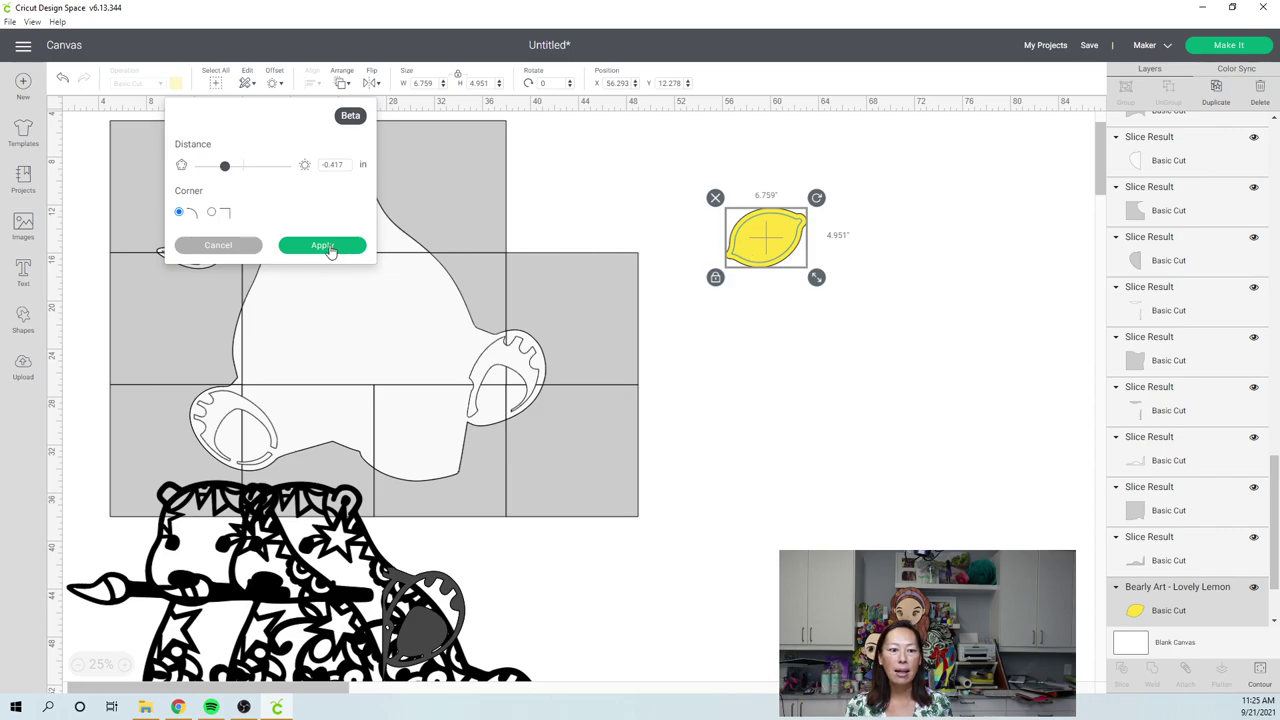
click(828, 346)
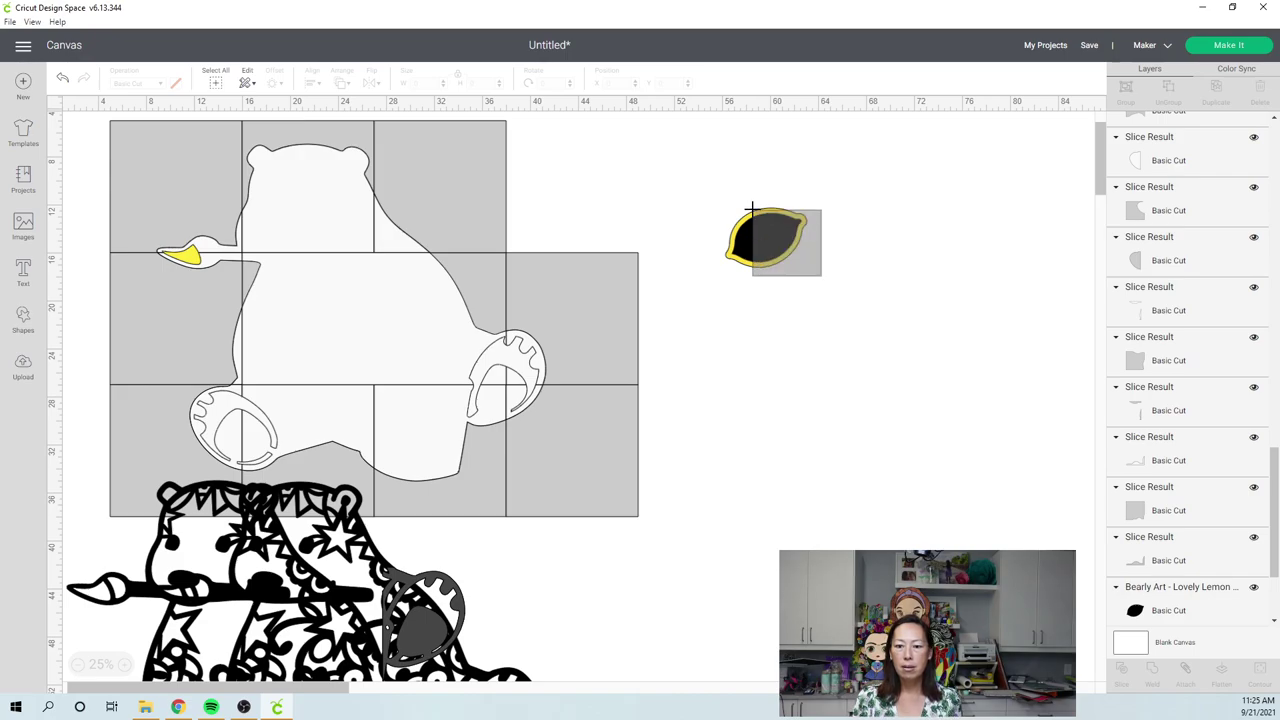
- Duplicate the yellow lemon together with its black inner offset and place the copy up and to the right of the original
click(755, 215)
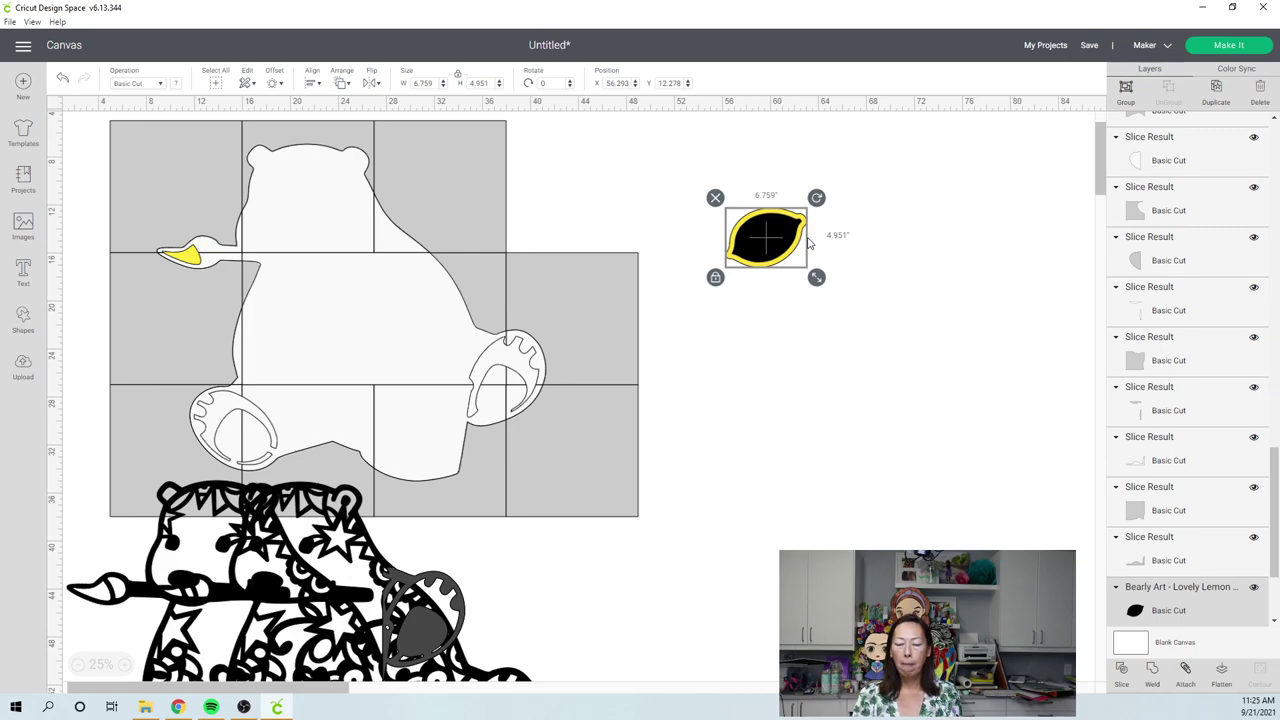
key(ctrl+d)
drag(810, 242, 943, 188)
click(911, 283)
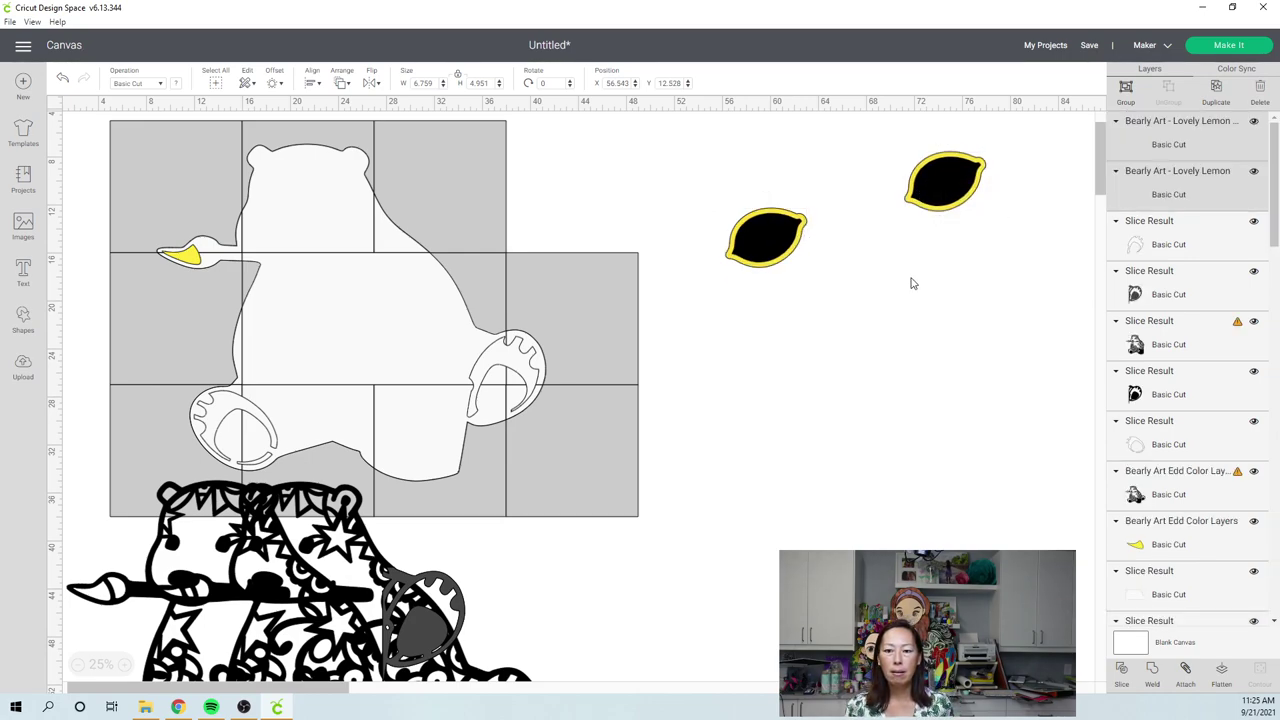
- Slice the copied lemon with its black offset and pull the black piece and the yellow outline off the solid yellow center
drag(979, 228, 940, 153)
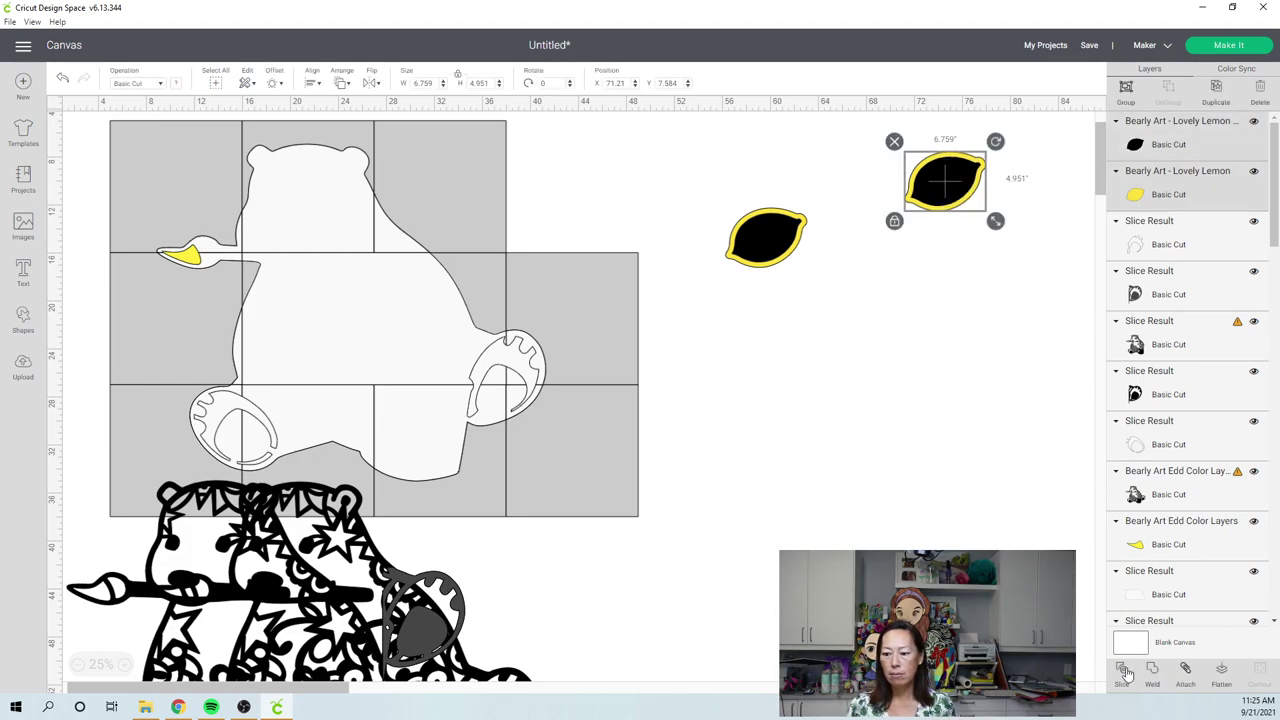
click(904, 387)
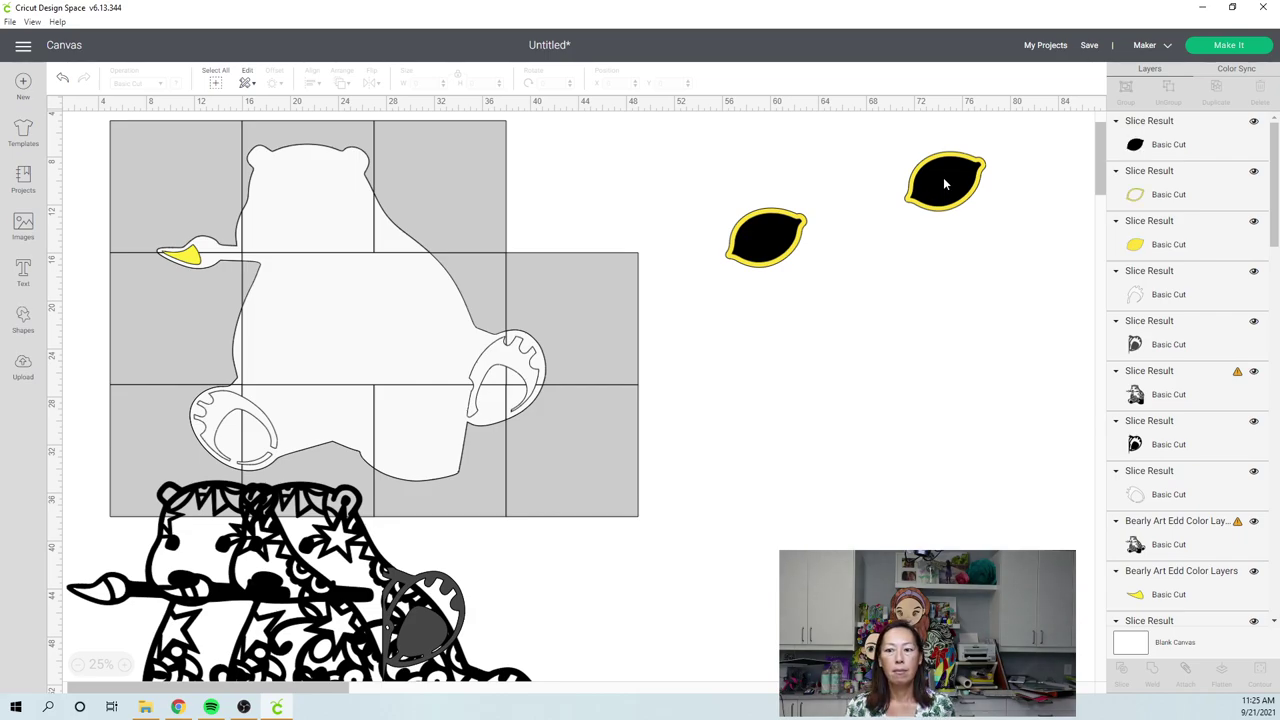
click(944, 184)
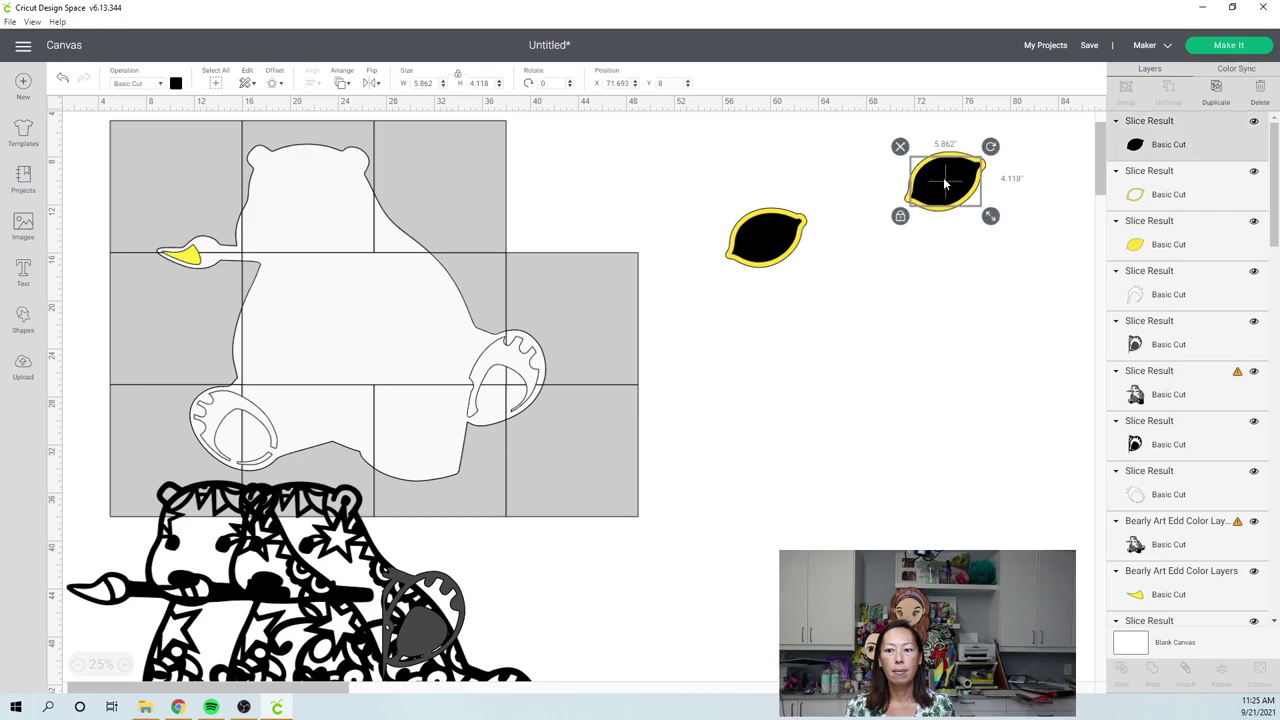
drag(944, 184, 767, 303)
drag(960, 180, 703, 152)
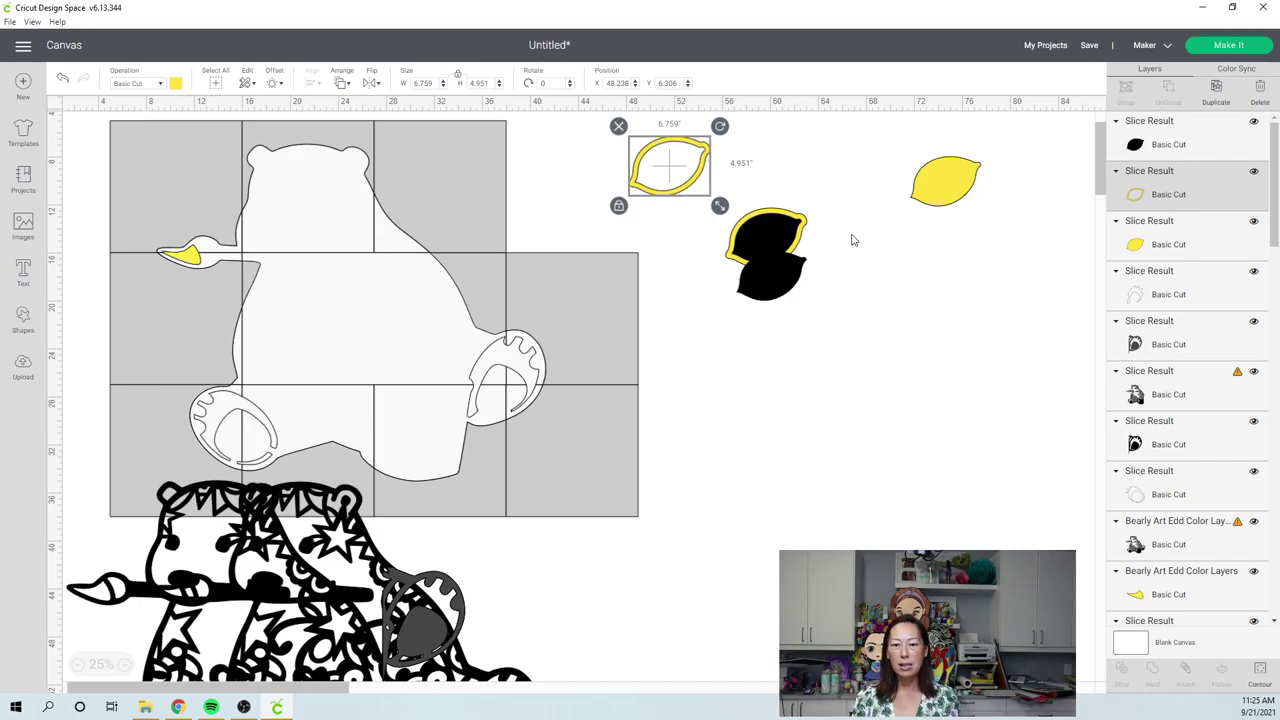
- Move the leftover black slice piece clear of the original lemon and delete it
click(957, 191)
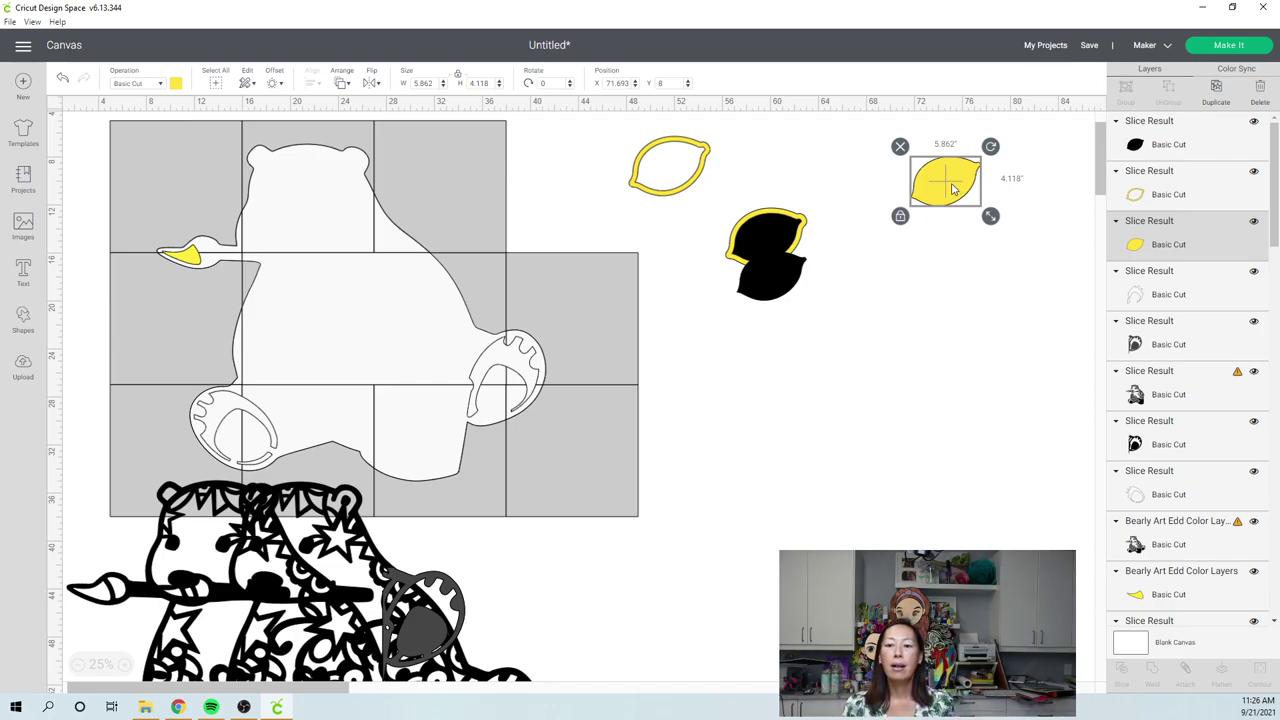
click(807, 224)
click(792, 268)
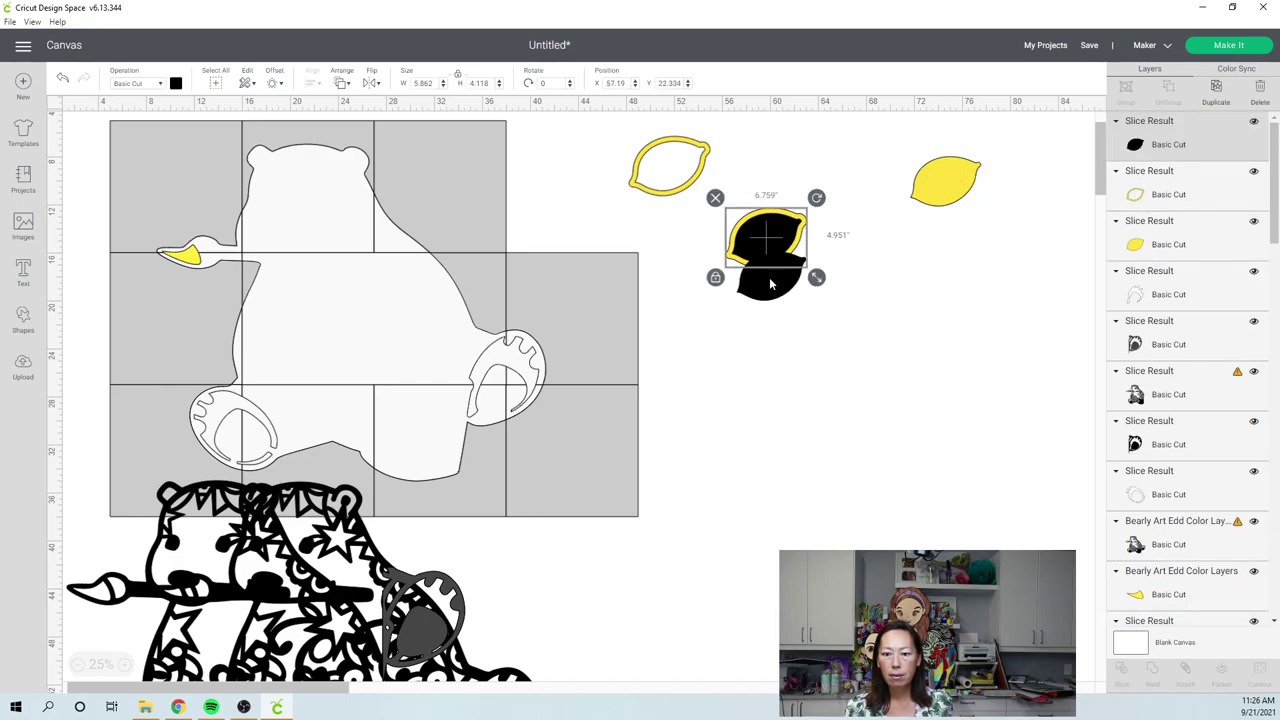
click(770, 285)
drag(770, 285, 774, 350)
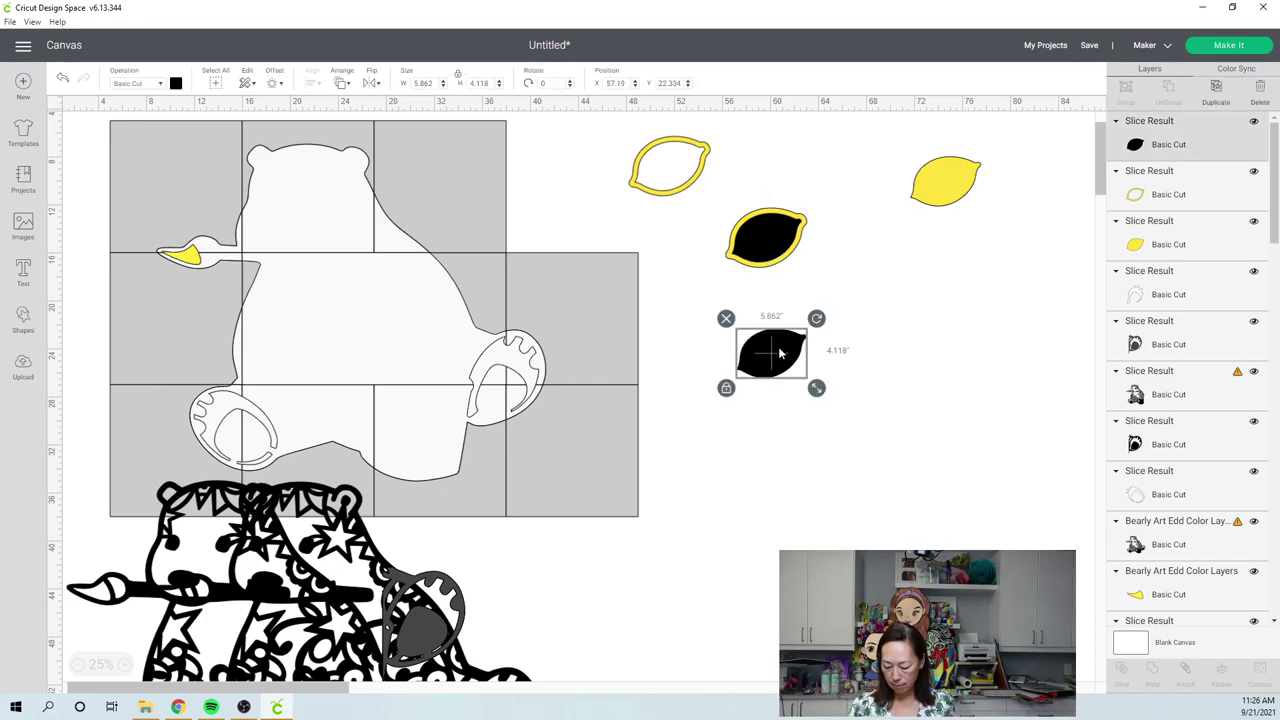
key(Delete)
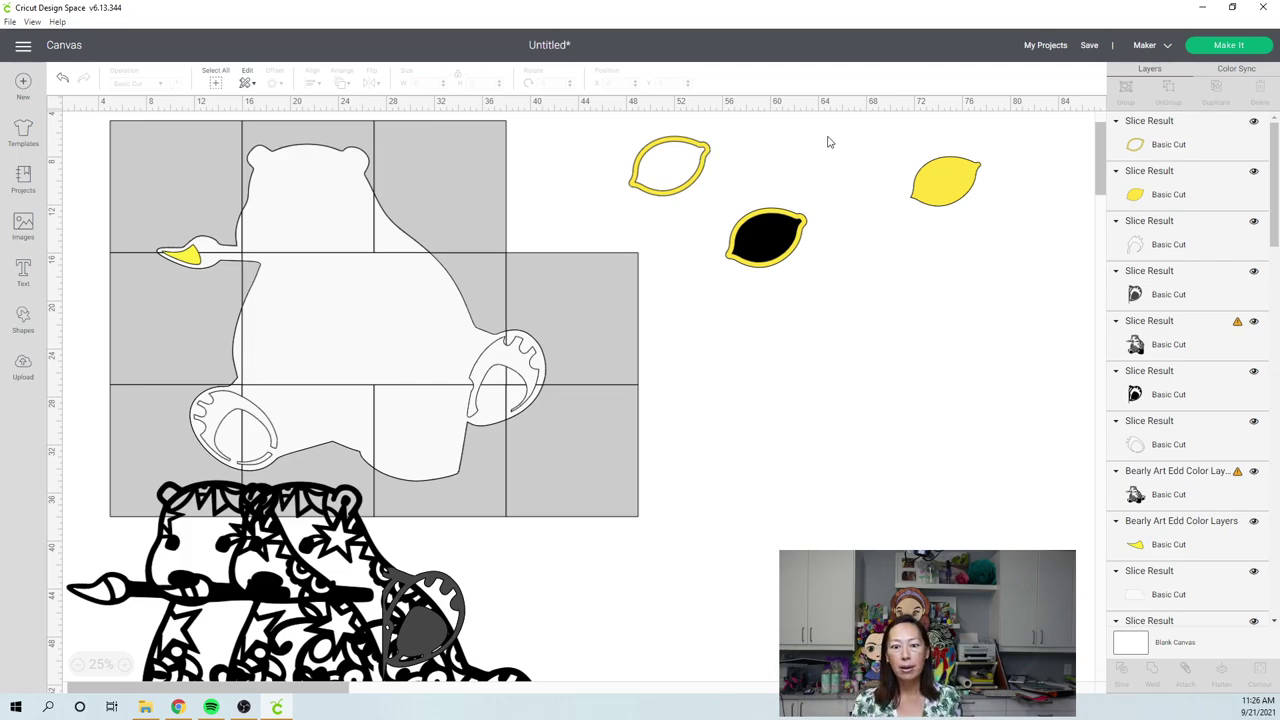
- Duplicate the yellow lemon outline, place the copy above the original lemon, and move the solid yellow center onto it
click(687, 144)
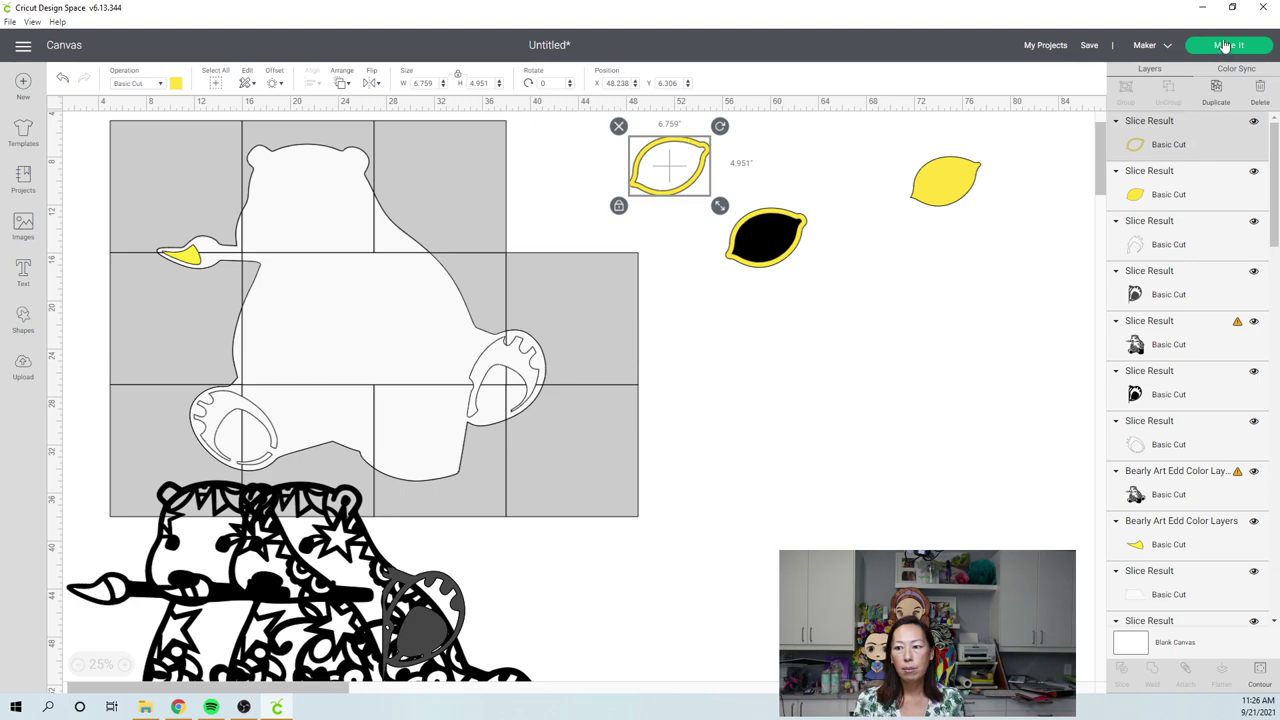
click(1217, 92)
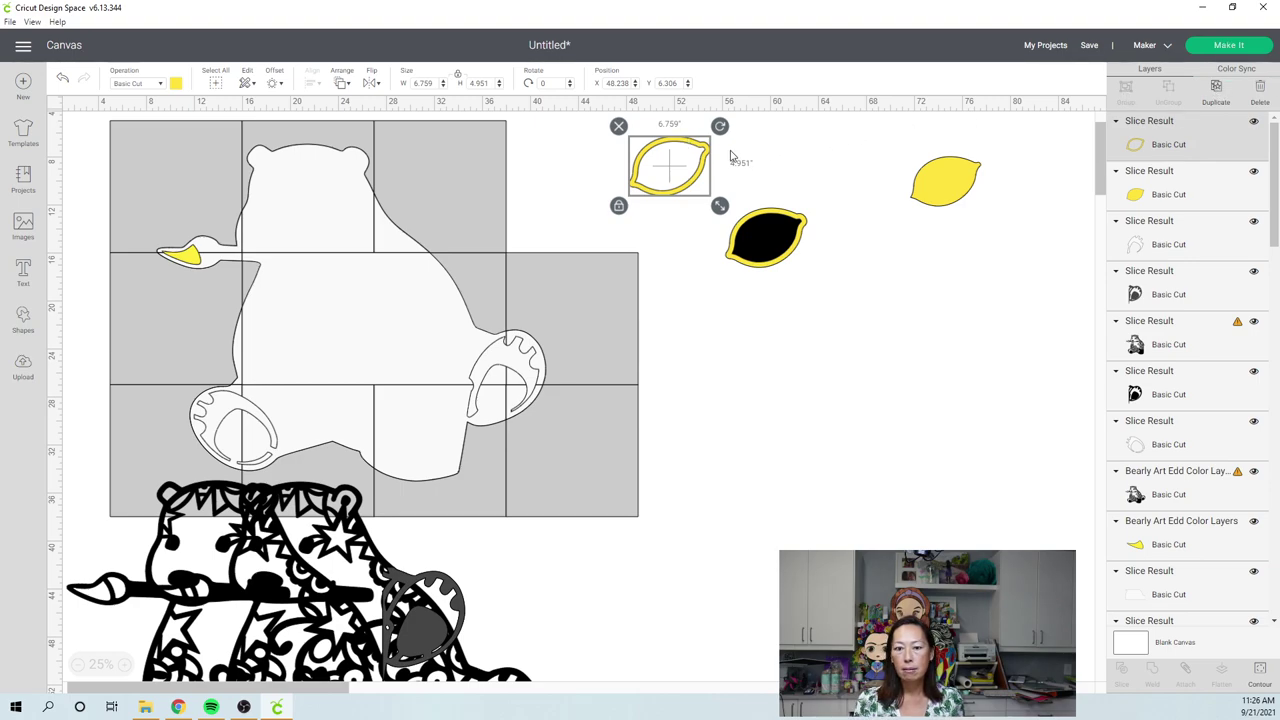
drag(708, 170, 767, 170)
click(944, 176)
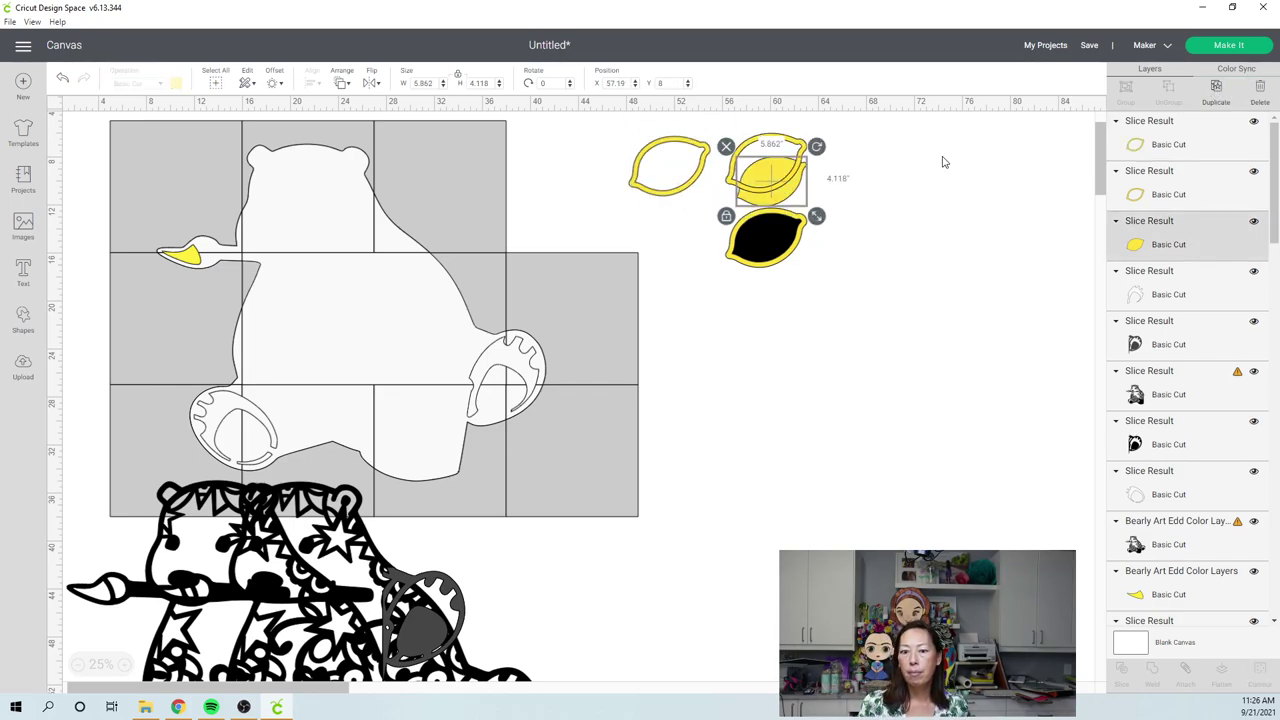
- Duplicate the solid yellow lemon center and recolor the copy light blue
key(ctrl+d)
drag(800, 176, 990, 205)
key(ctrl+z)
drag(780, 176, 745, 174)
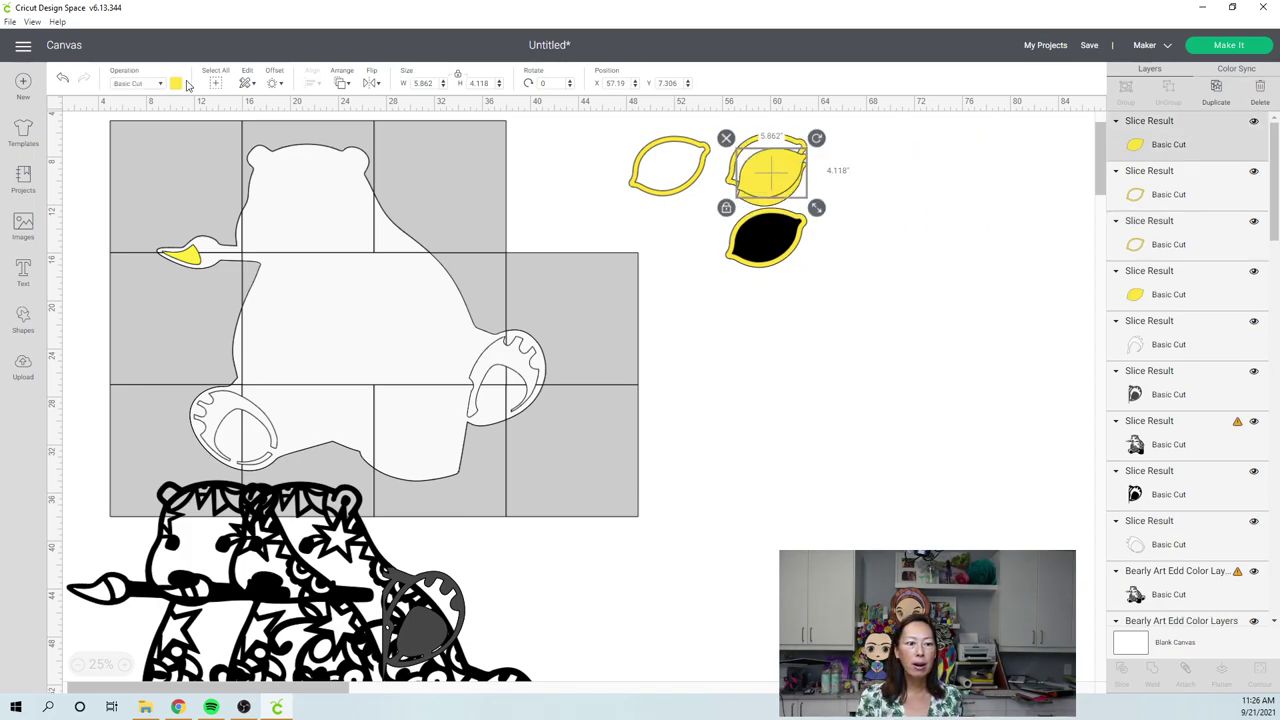
click(176, 84)
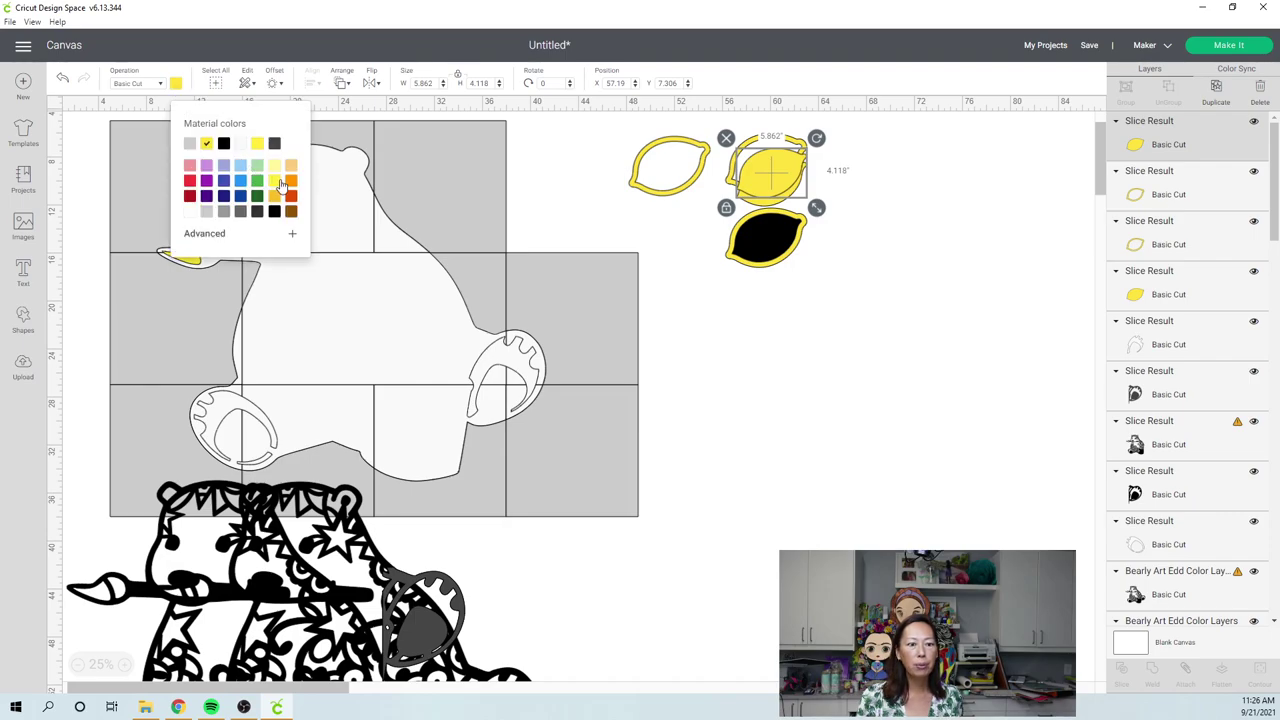
click(240, 167)
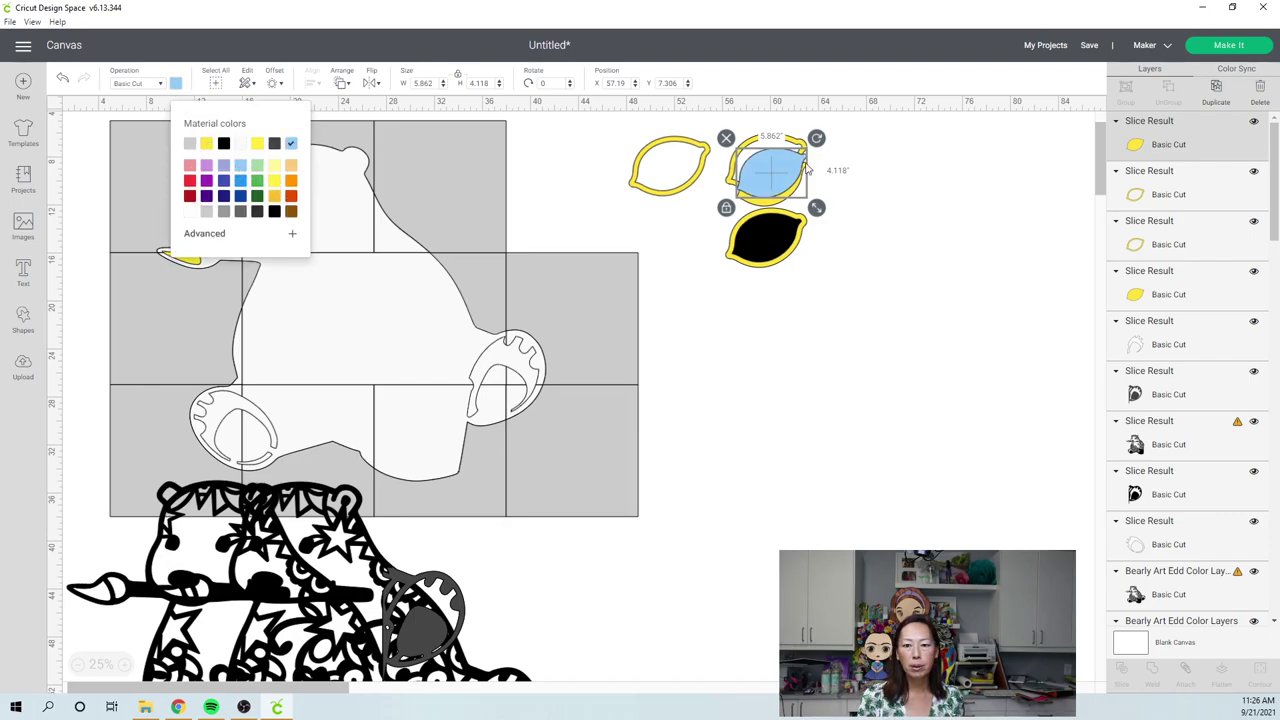
- Lay the light blue lemon center over the yellow one and move the separate lemon outline below the original lemon
drag(782, 177, 915, 177)
key(ctrl+z)
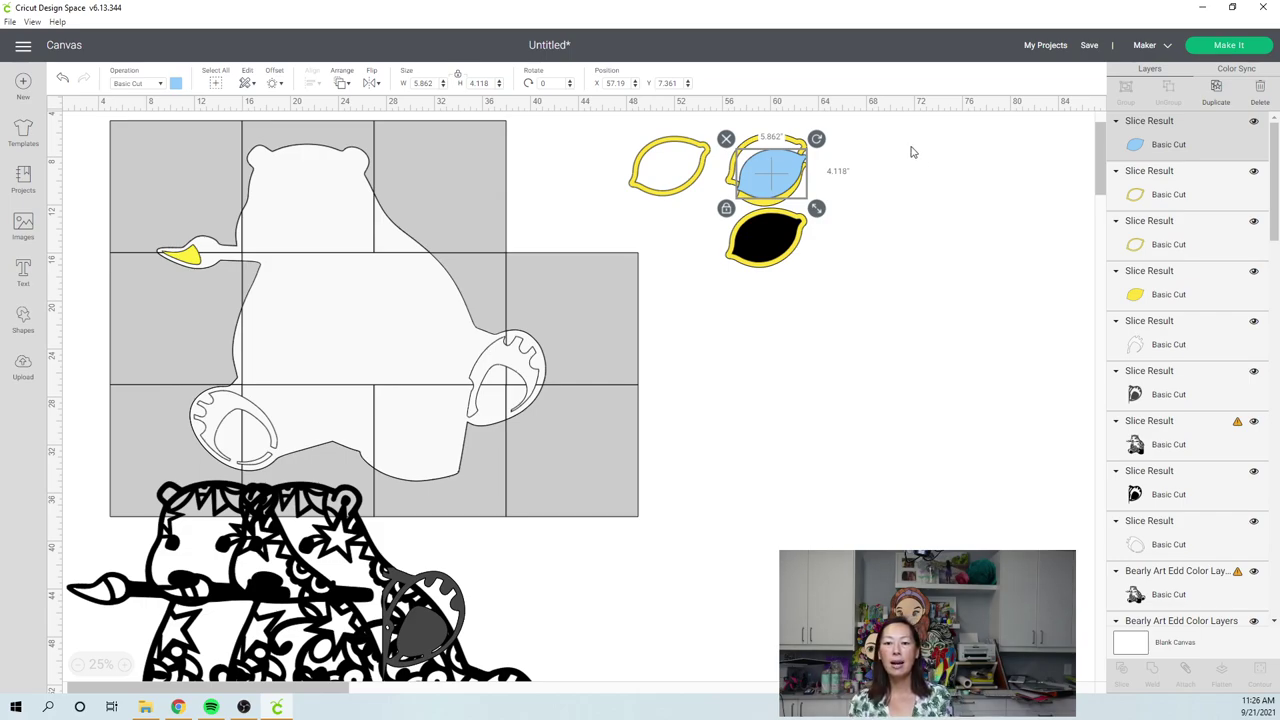
drag(770, 172, 815, 178)
drag(925, 177, 798, 147)
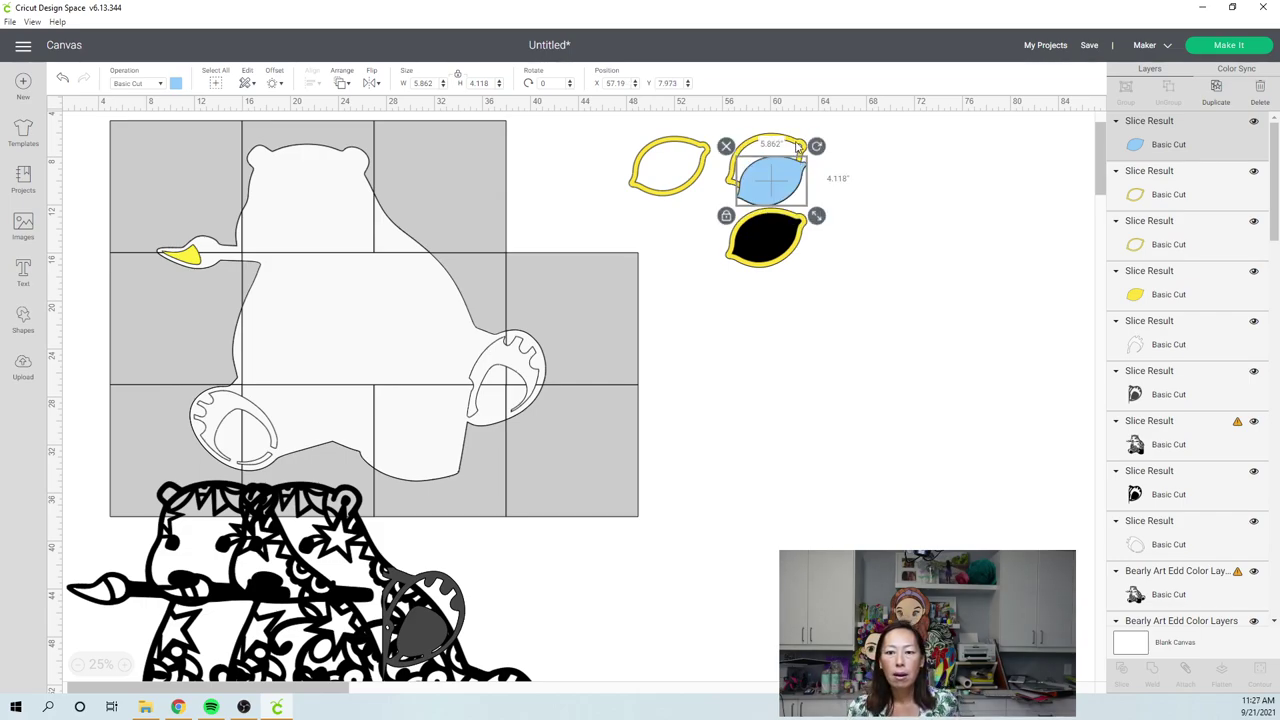
click(697, 150)
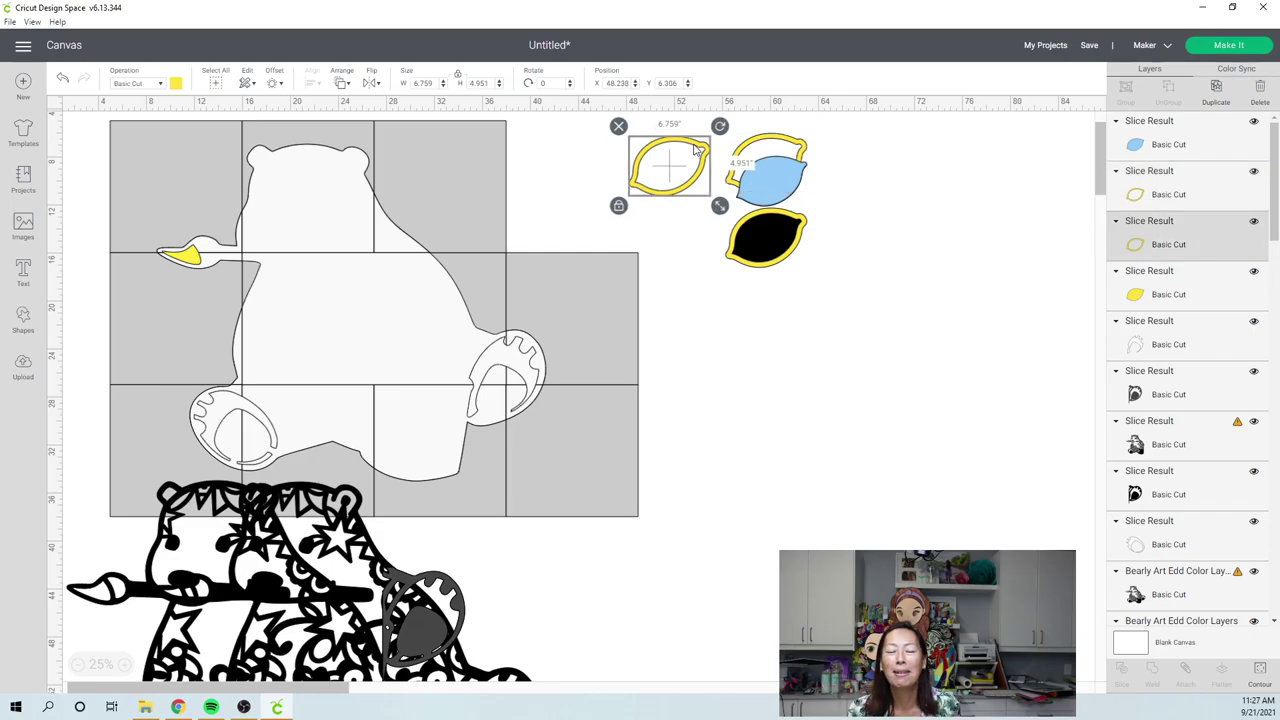
drag(697, 150, 898, 383)
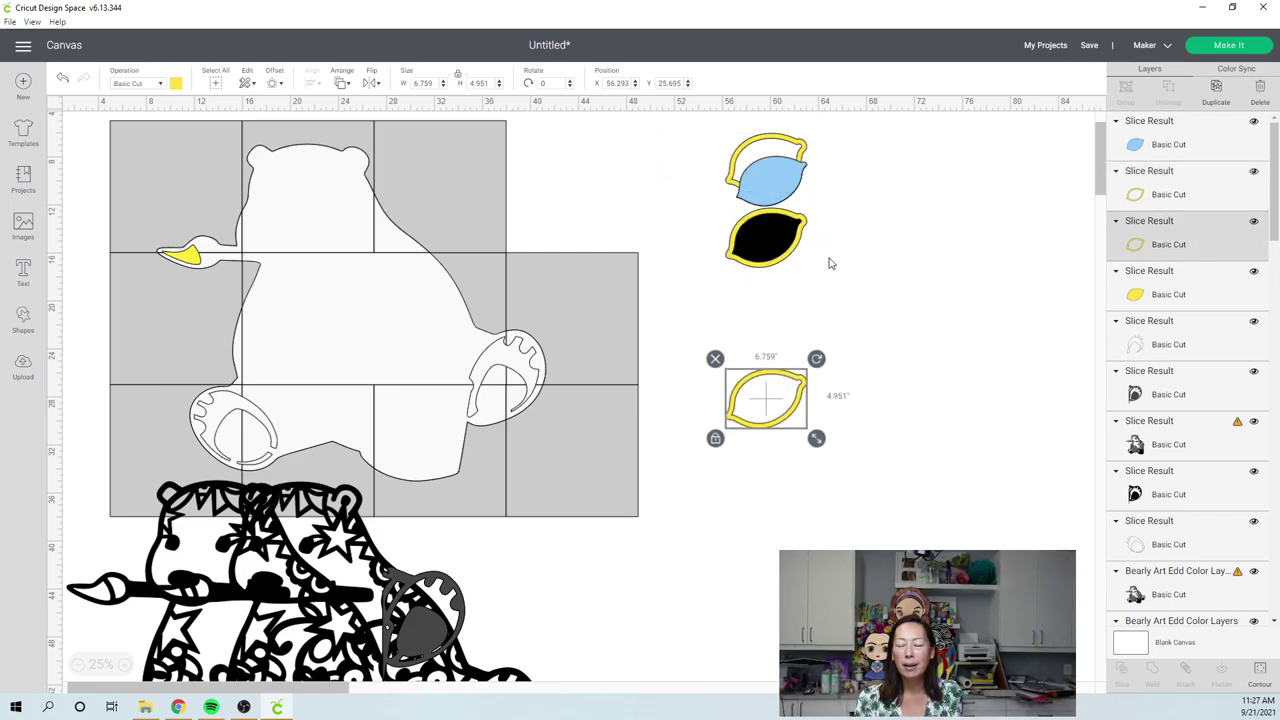
- Apply a second inward offset of -0.569 in to the original yellow lemon
click(778, 243)
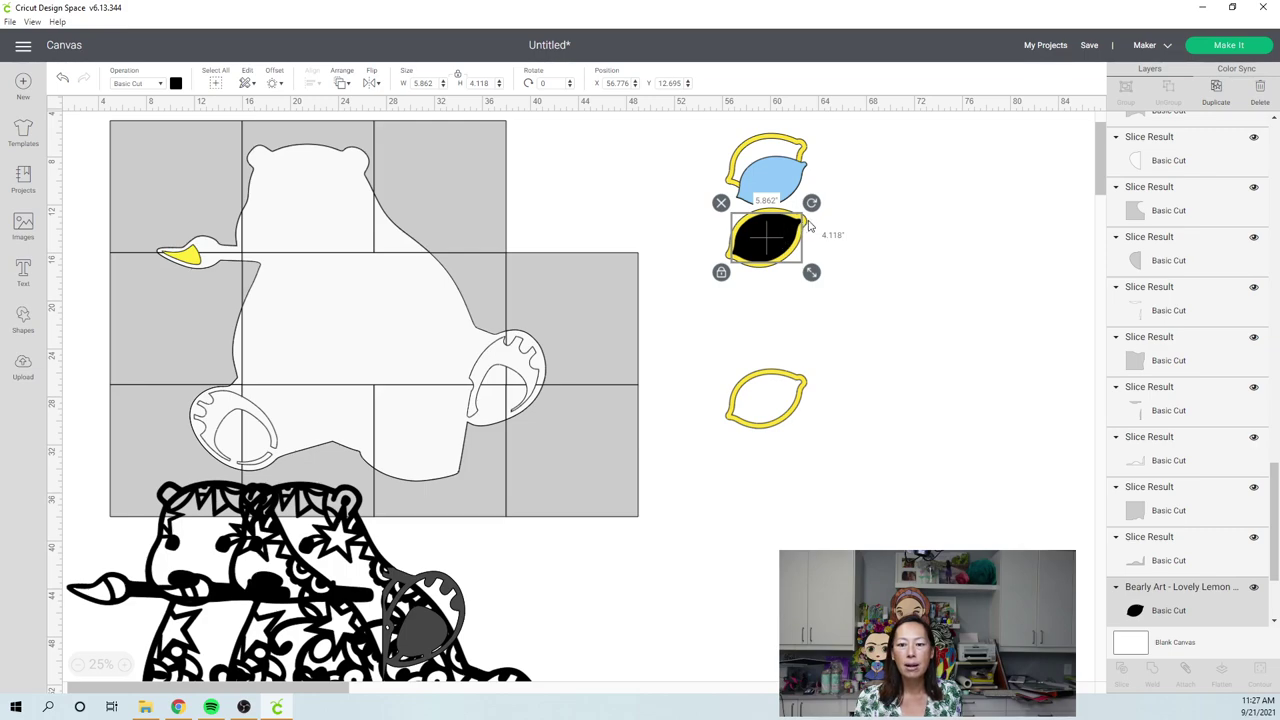
click(809, 226)
click(809, 226)
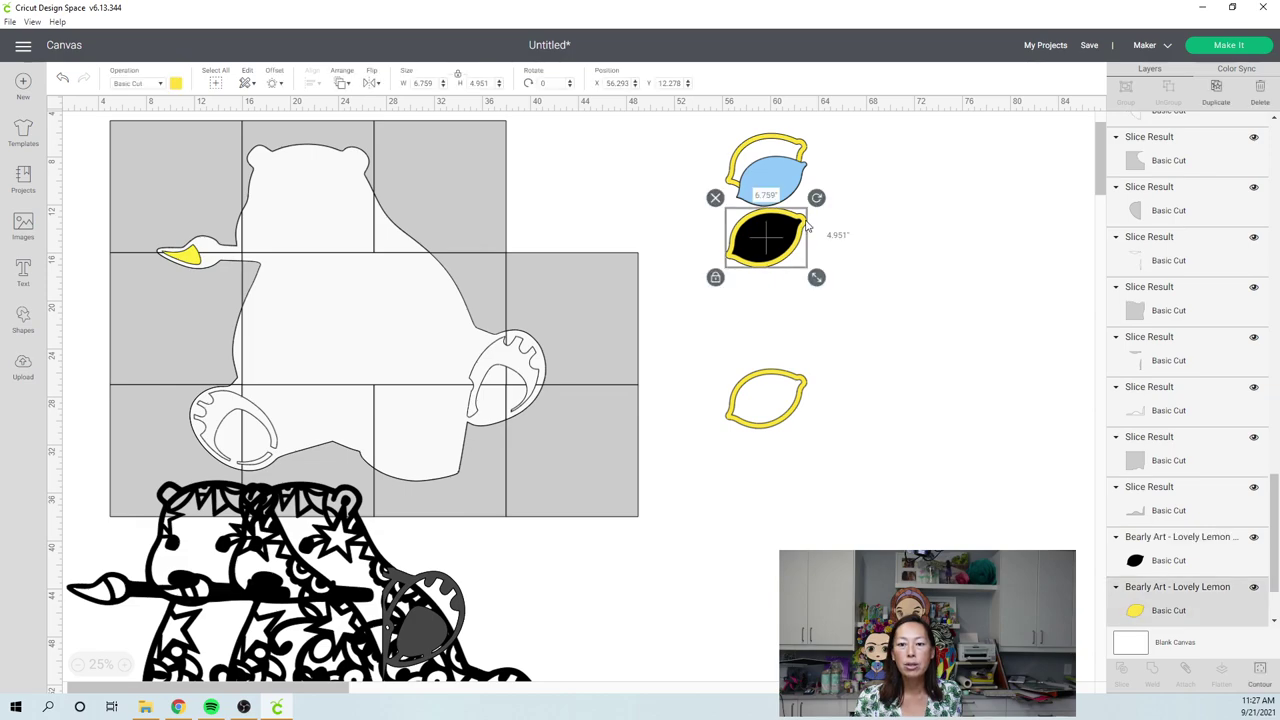
click(273, 85)
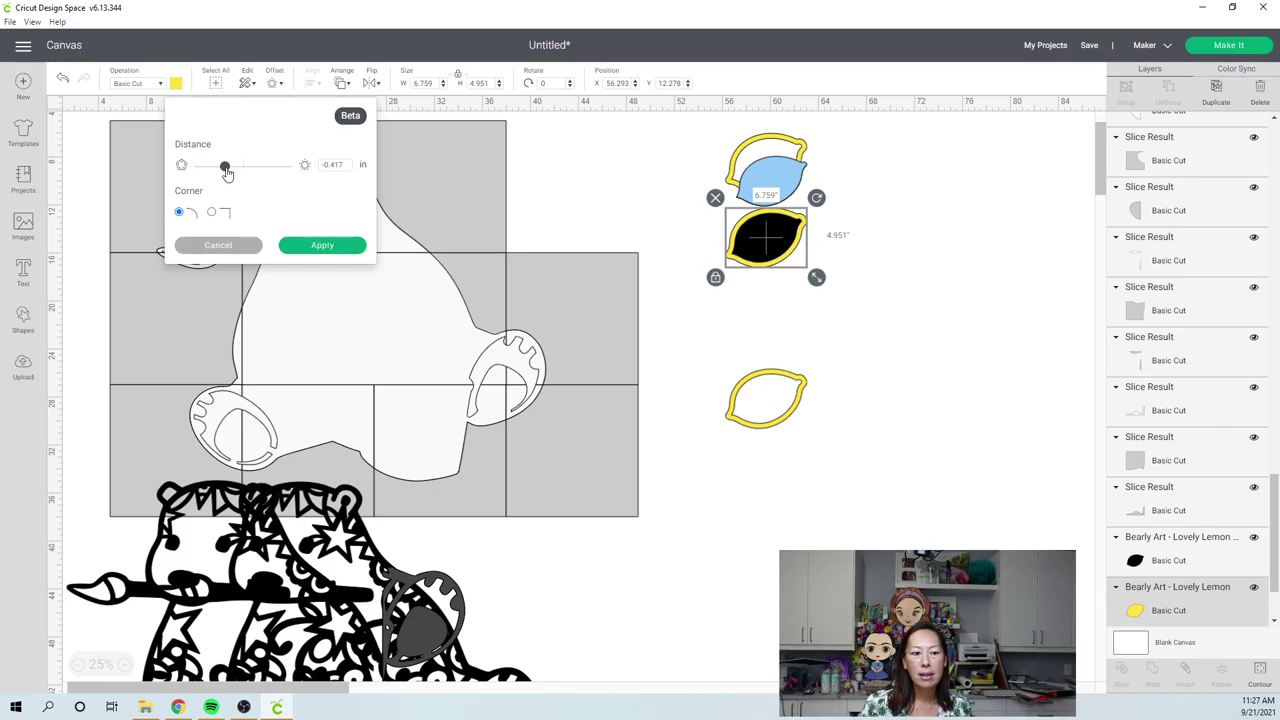
drag(224, 170, 220, 172)
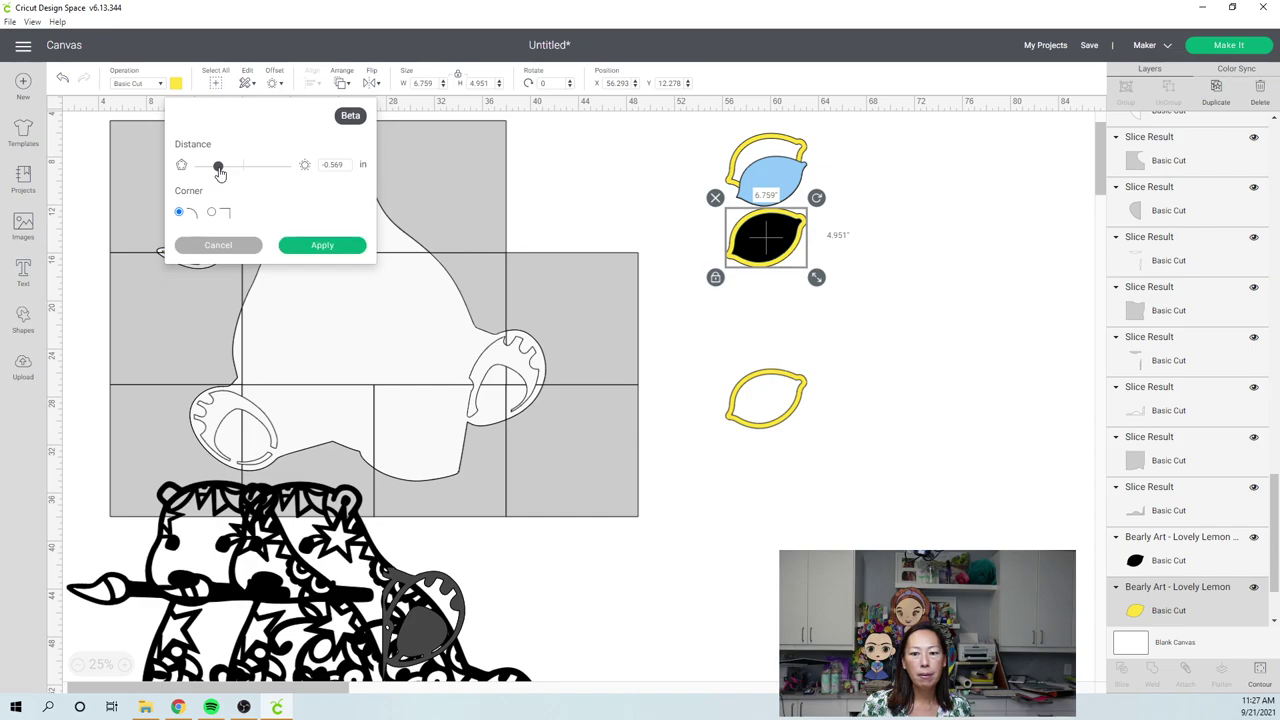
click(322, 246)
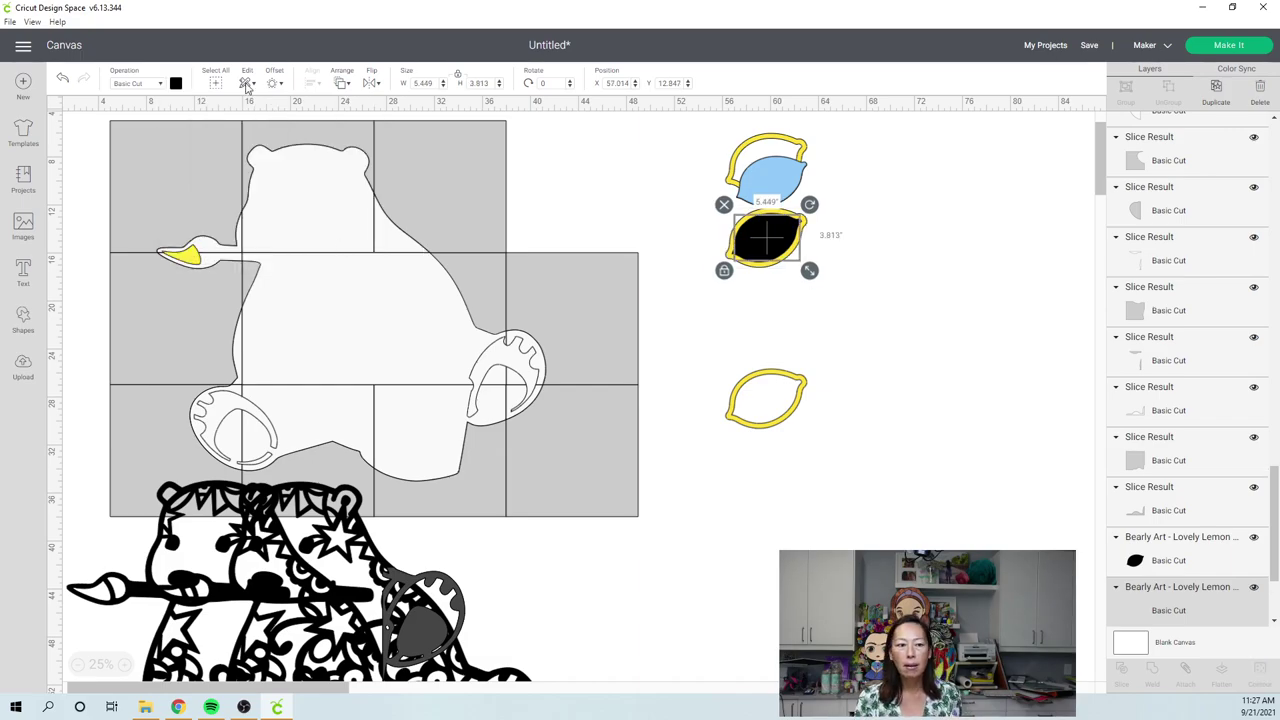
- Recolor the smaller lemon offset light purple and move the larger black offset off the lemon, just above the lower outline
click(176, 83)
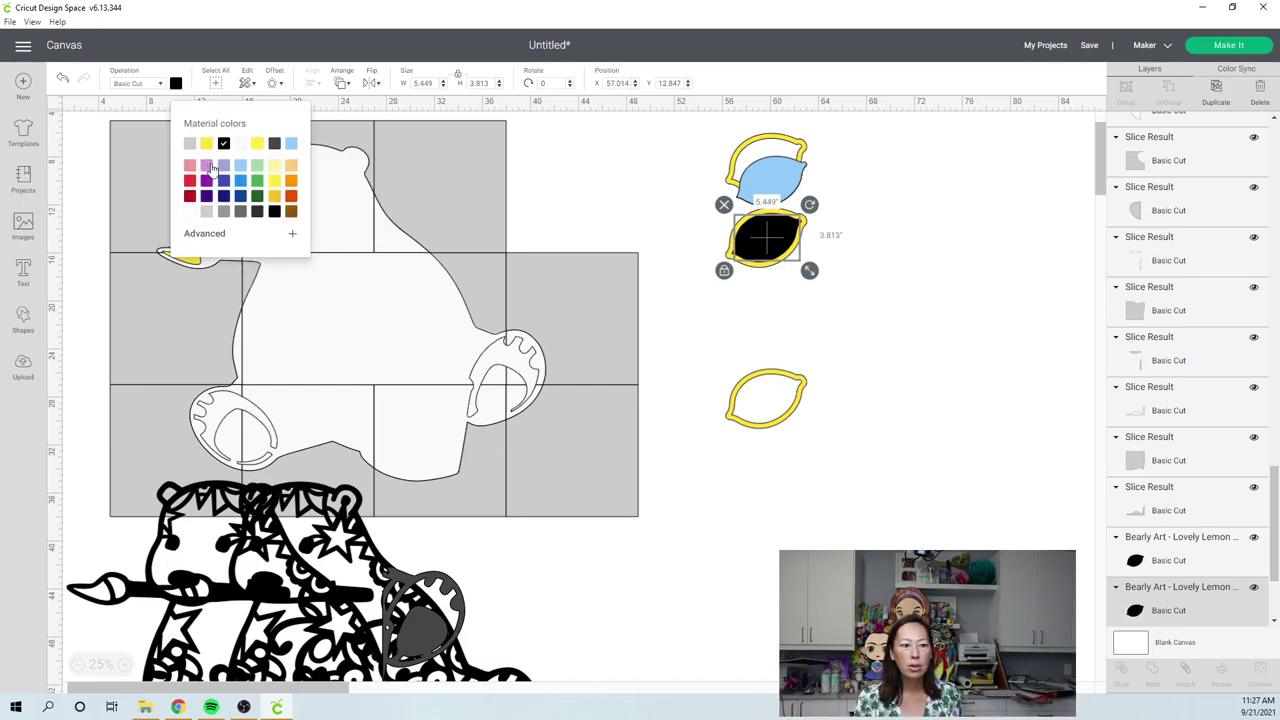
click(222, 166)
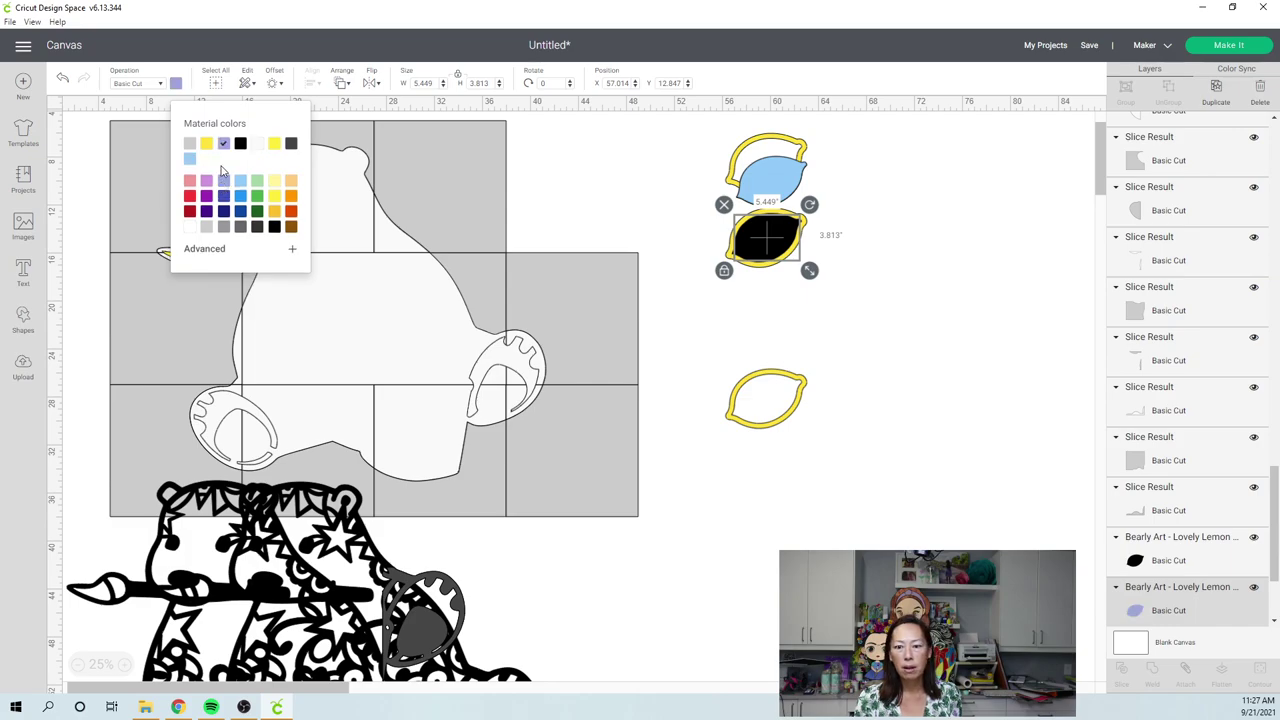
click(888, 261)
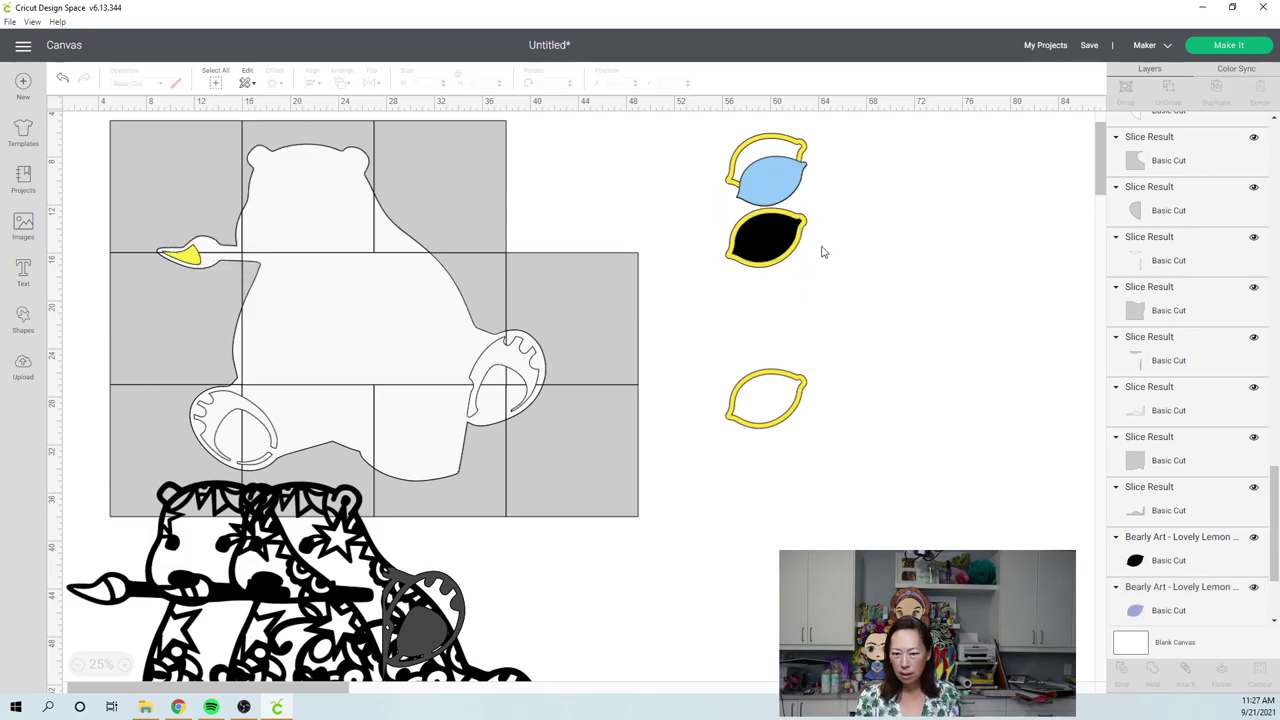
drag(771, 236, 741, 236)
drag(779, 287, 770, 346)
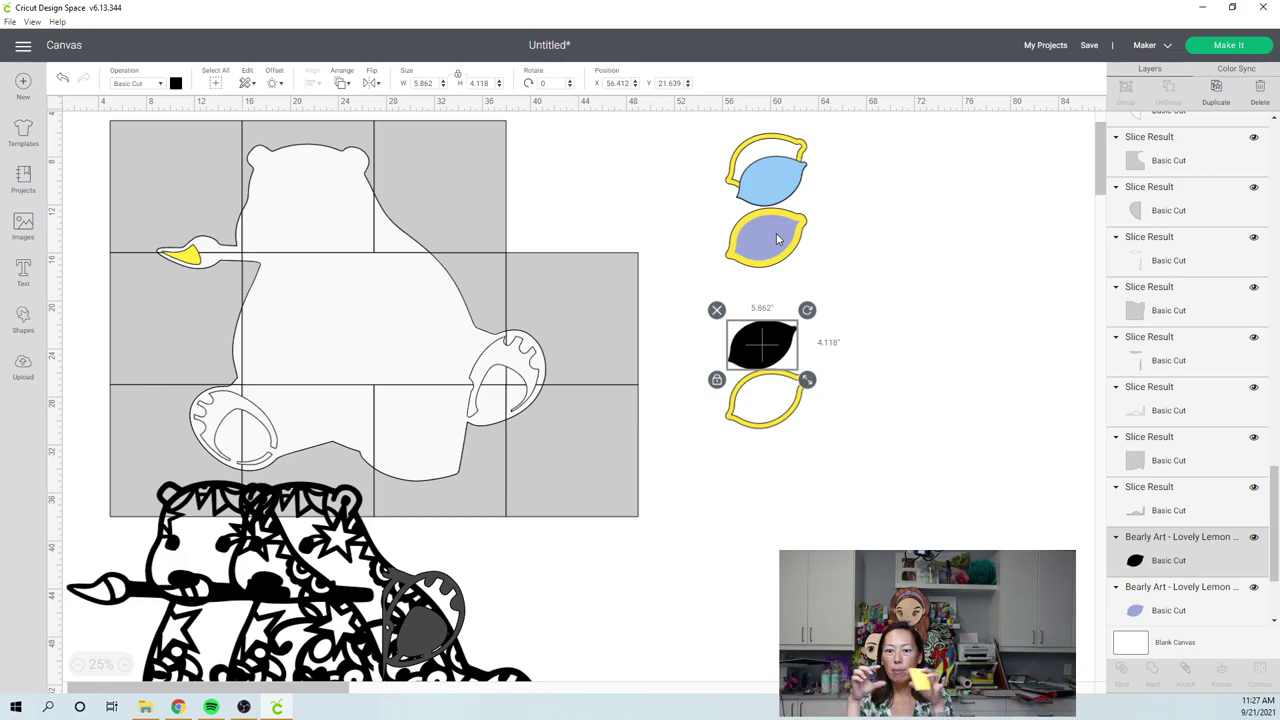
click(796, 275)
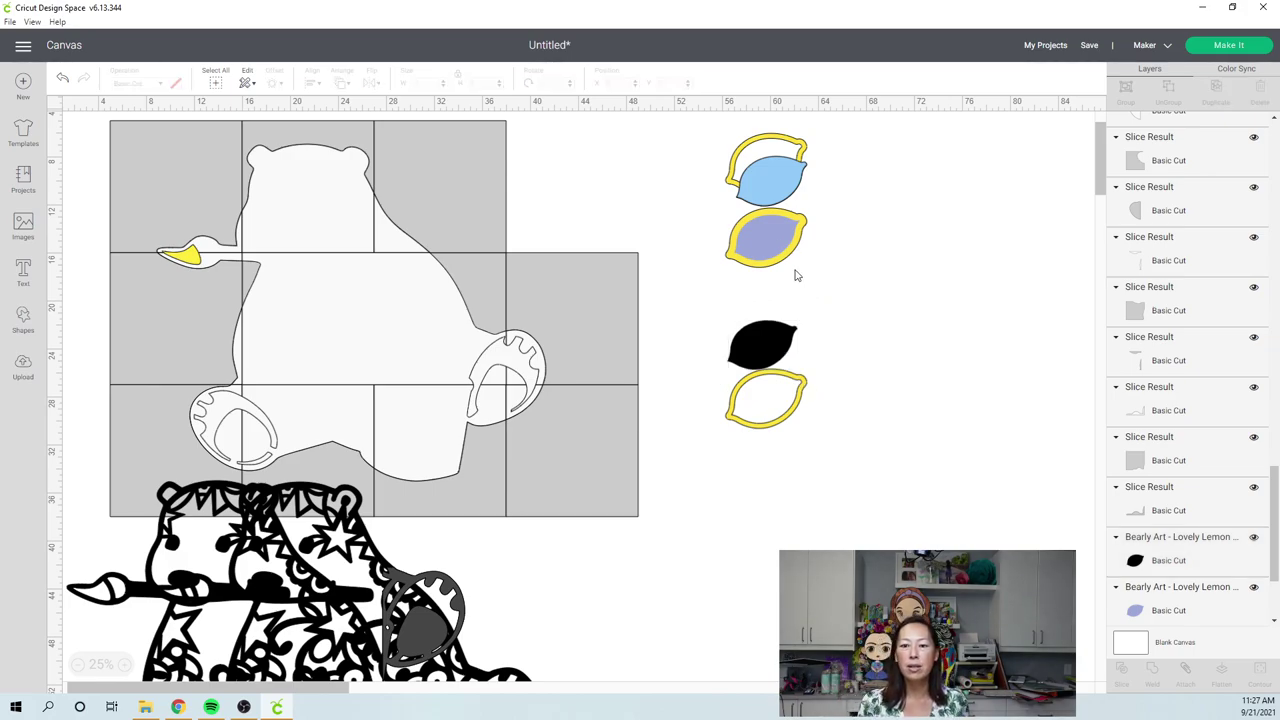
click(755, 240)
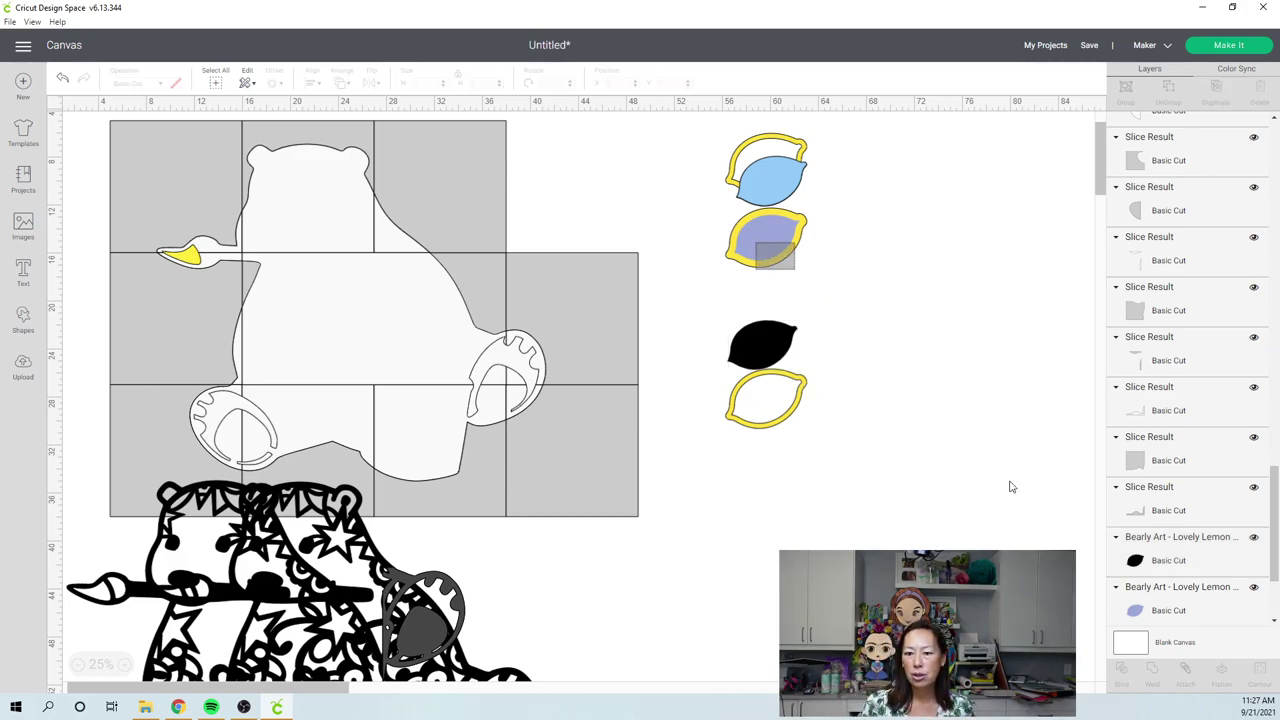
click(882, 296)
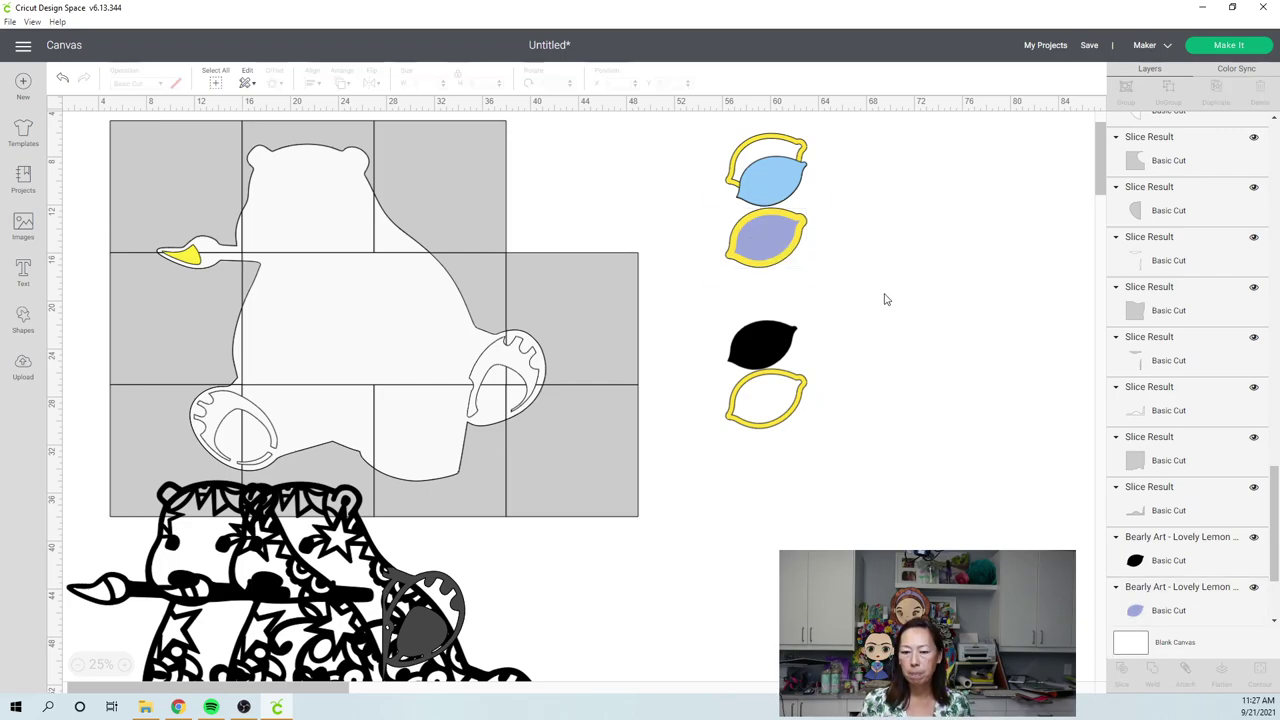
click(797, 230)
key(Delete)
key(ctrl+z)
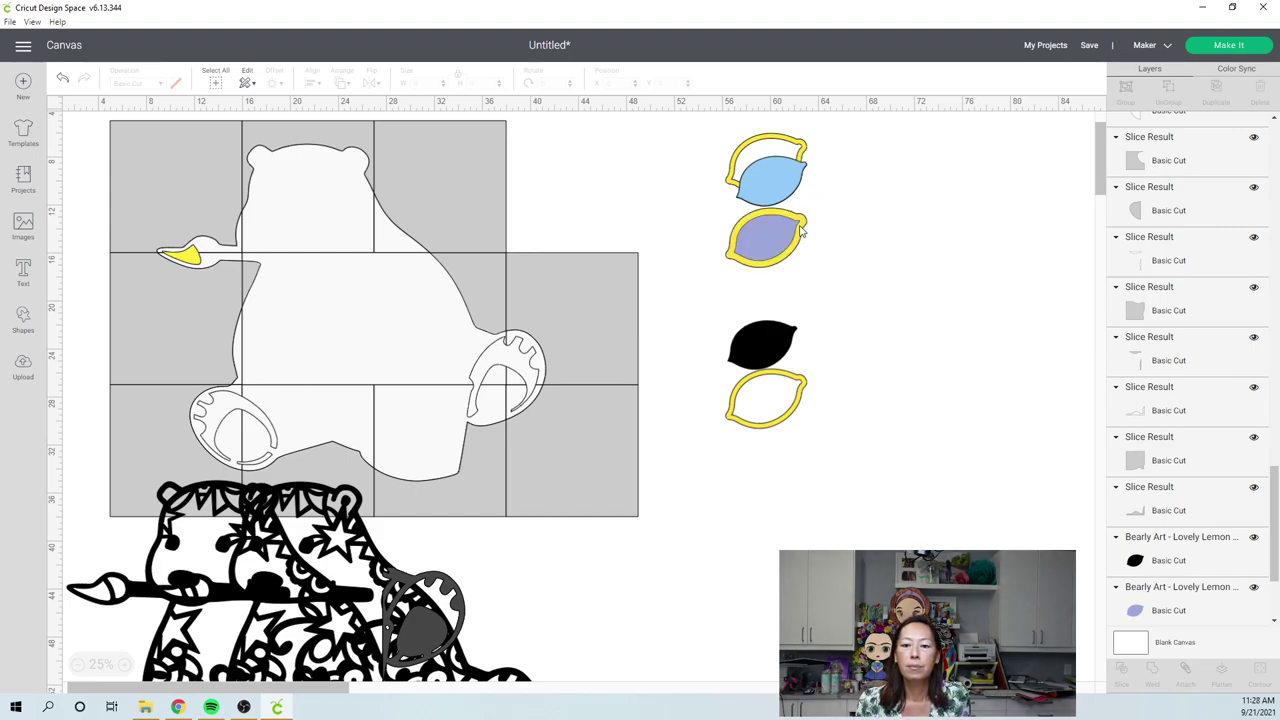
- Slice the light purple offset out of the original lemon and move the resulting yellow ring below the lower outline
drag(766, 237, 833, 308)
click(813, 232)
click(835, 300)
drag(845, 260, 812, 455)
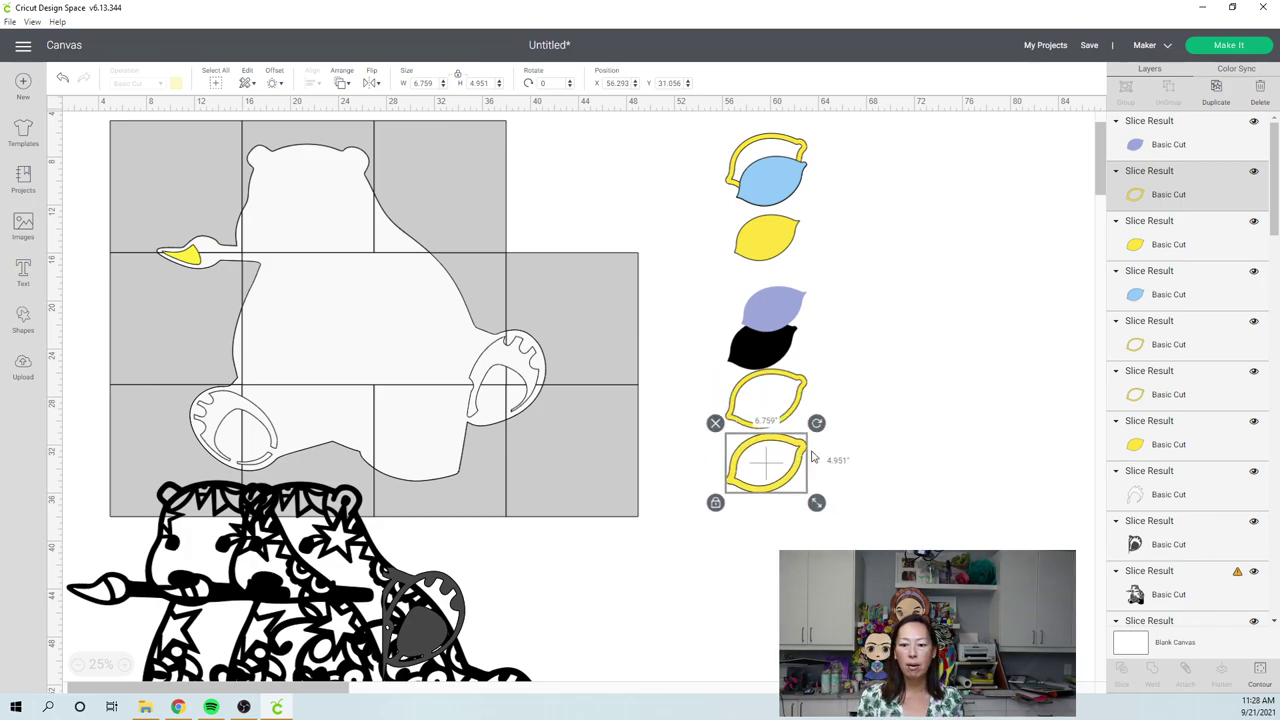
- Duplicate the lowest lemon ring, make the copy solid by hiding all its contours, and move it to about X 44.8, Y 9.4
click(1259, 669)
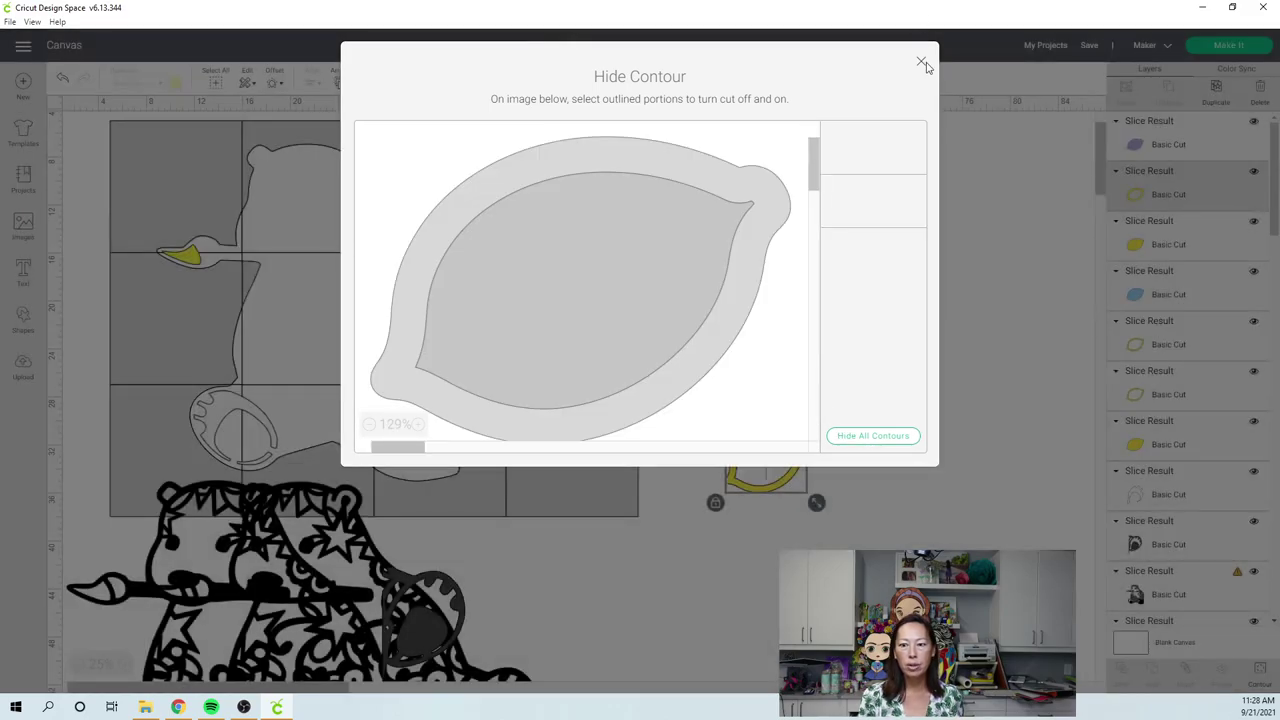
click(921, 63)
click(1217, 92)
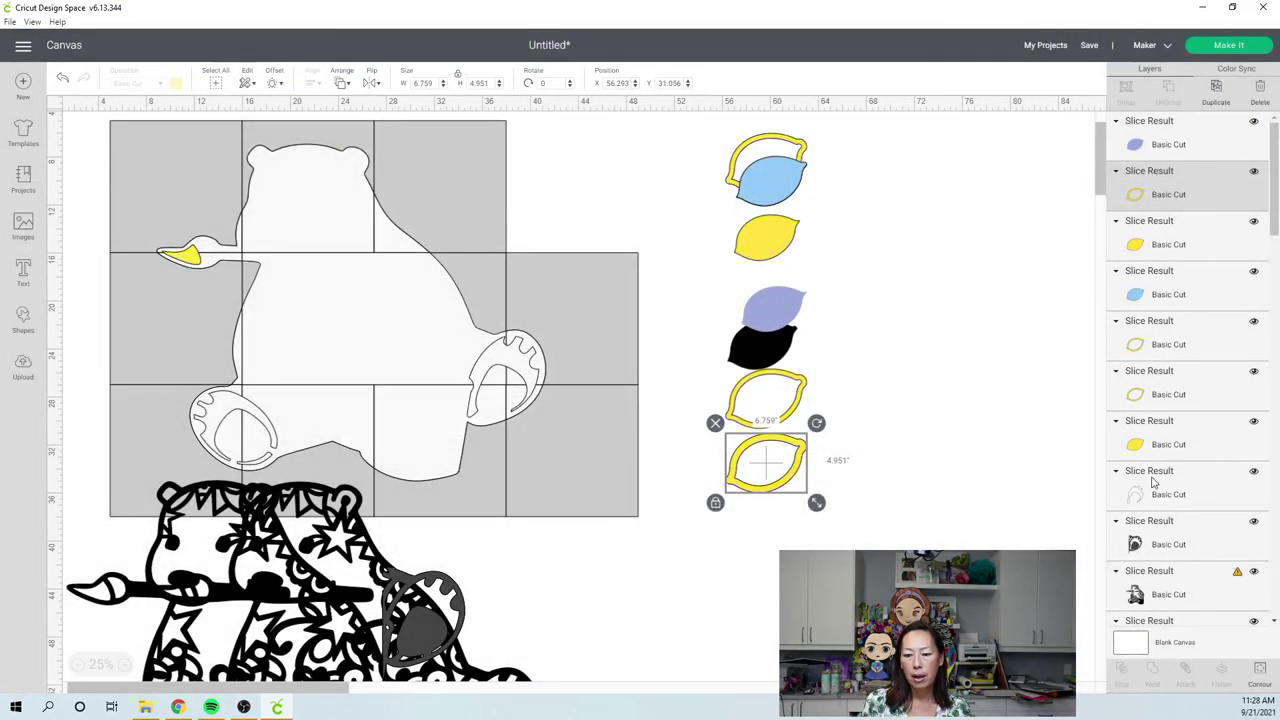
click(1262, 682)
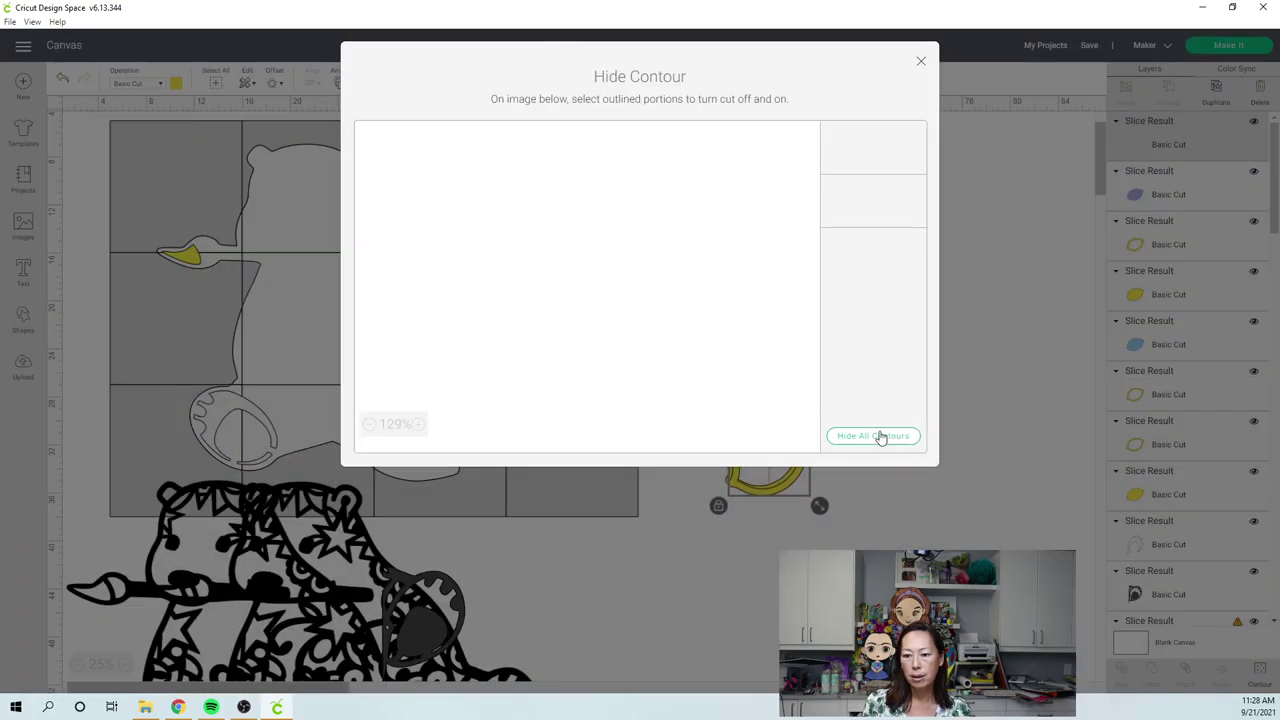
click(877, 436)
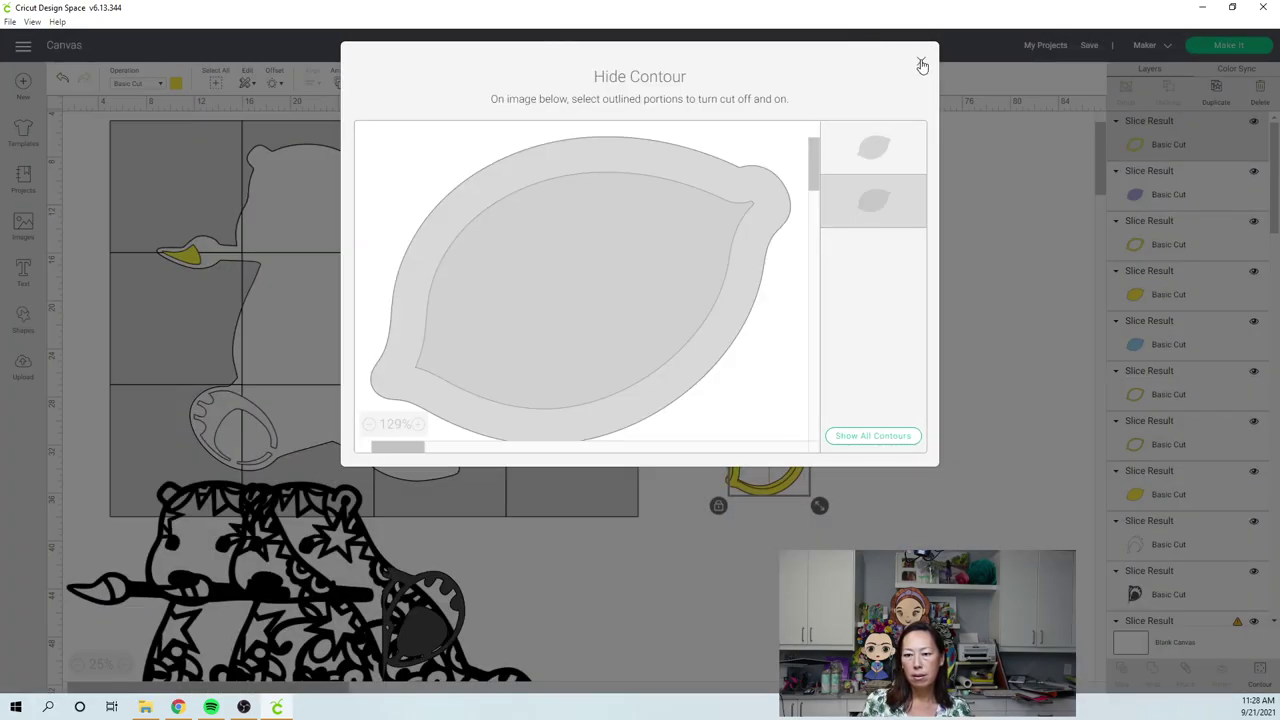
click(922, 65)
drag(765, 460, 672, 368)
drag(657, 283, 645, 212)
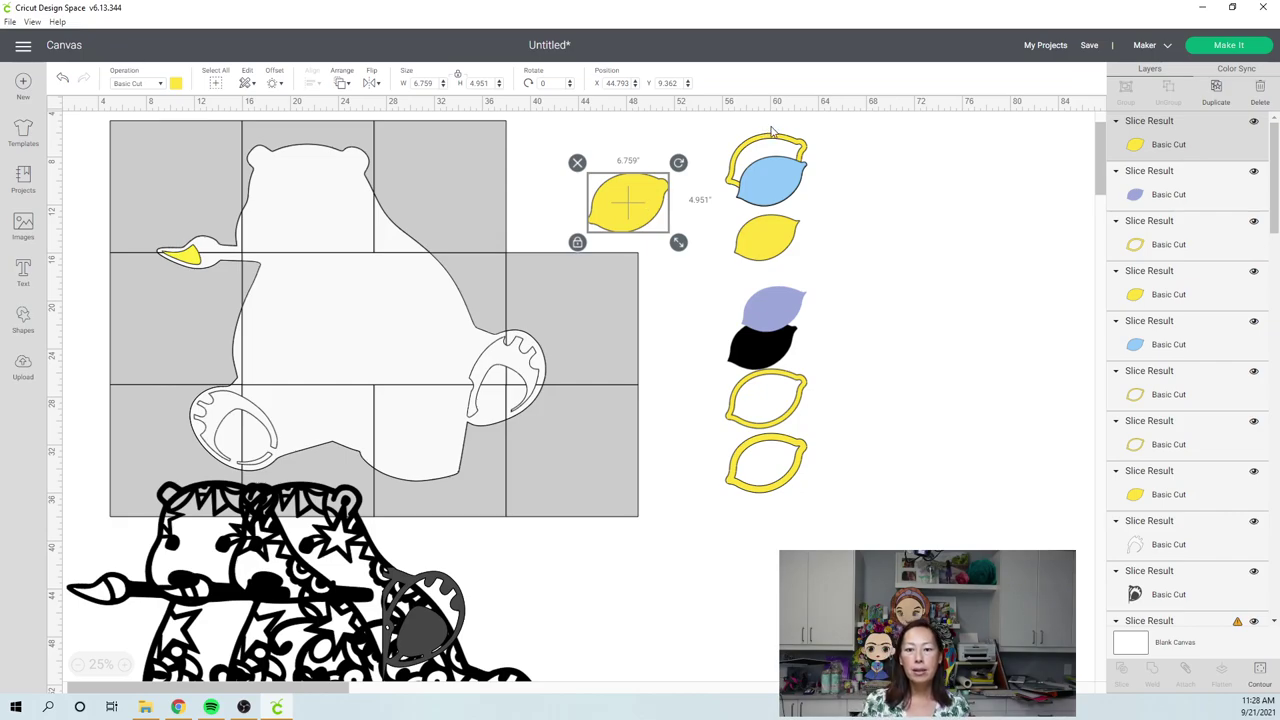
- Bring the topmost lemon outline to the front over the solid lemon and move the light blue center onto the same stack
drag(775, 143, 648, 168)
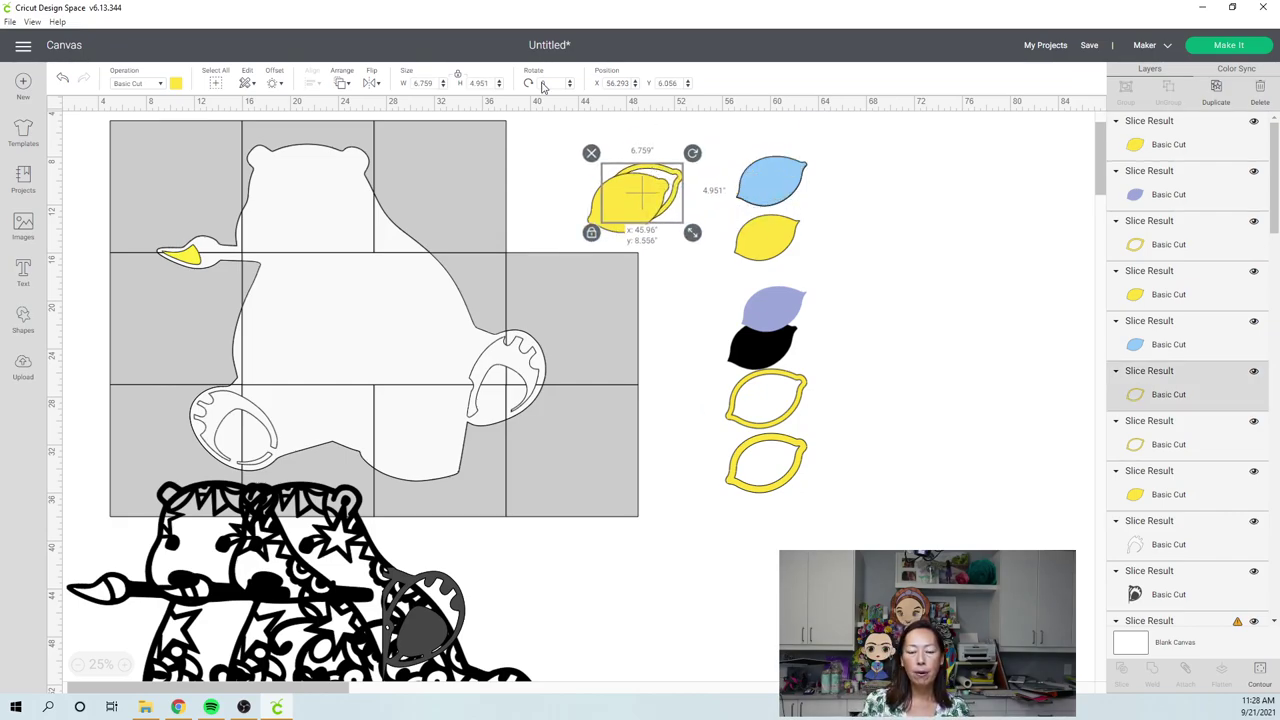
click(340, 88)
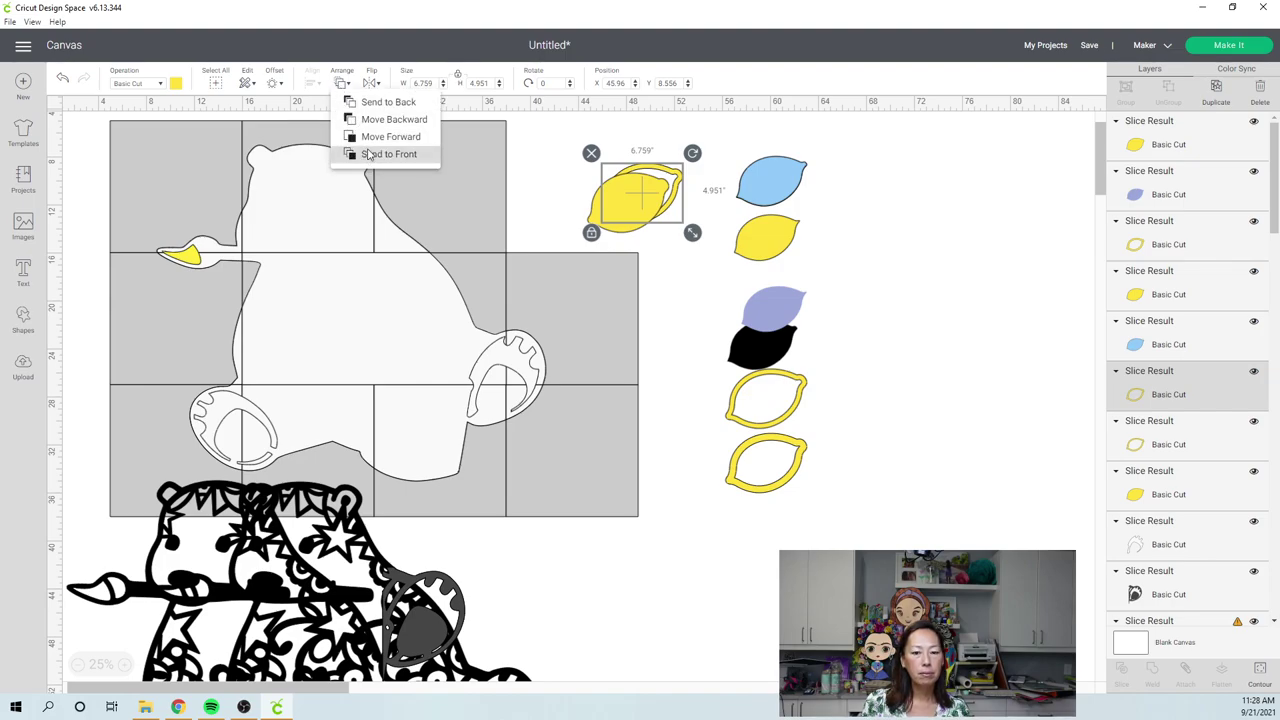
click(368, 155)
drag(685, 185, 670, 195)
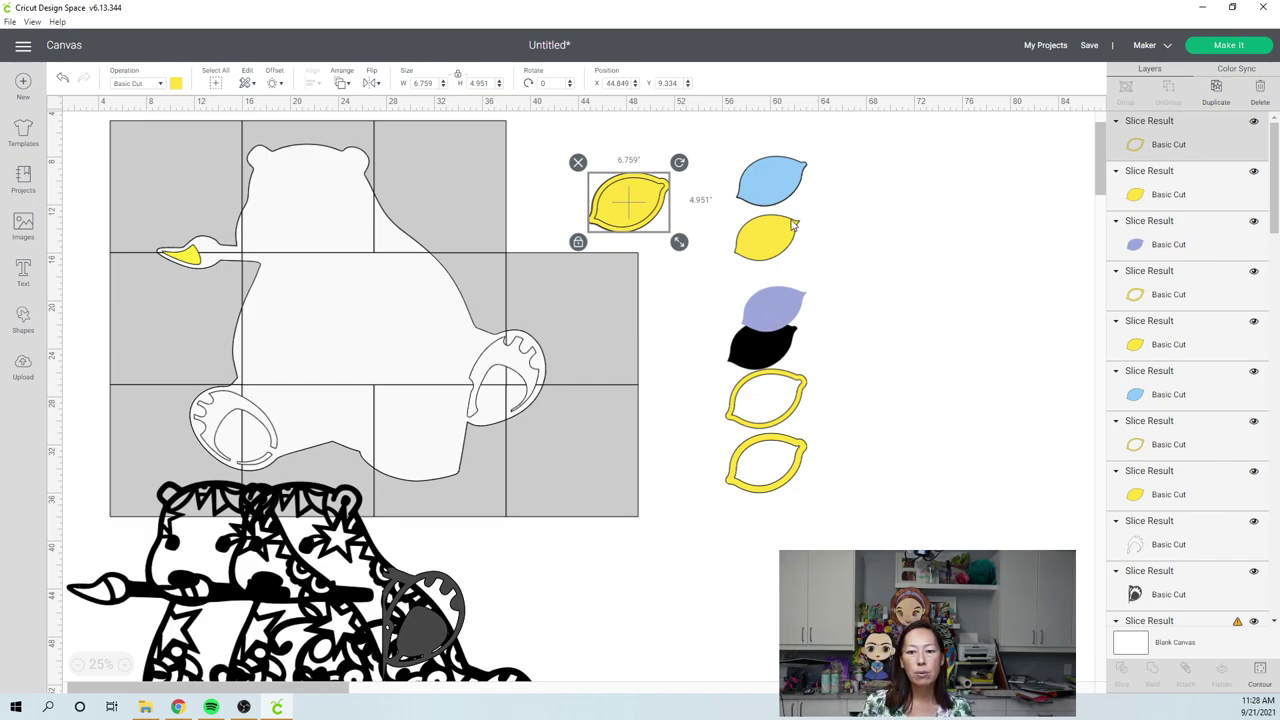
drag(781, 193, 640, 215)
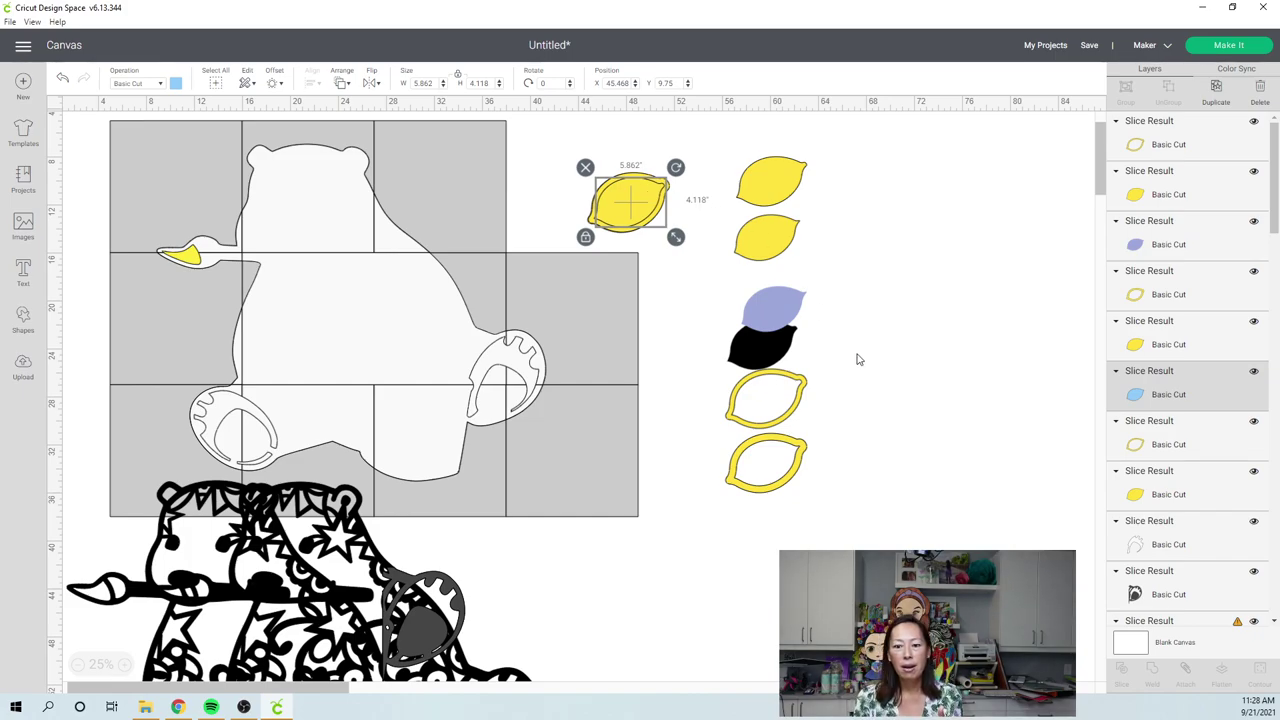
- Bring the lowest lemon ring to the front, recolor it light orange, and align it over the layered lemon
click(816, 448)
drag(750, 394, 645, 169)
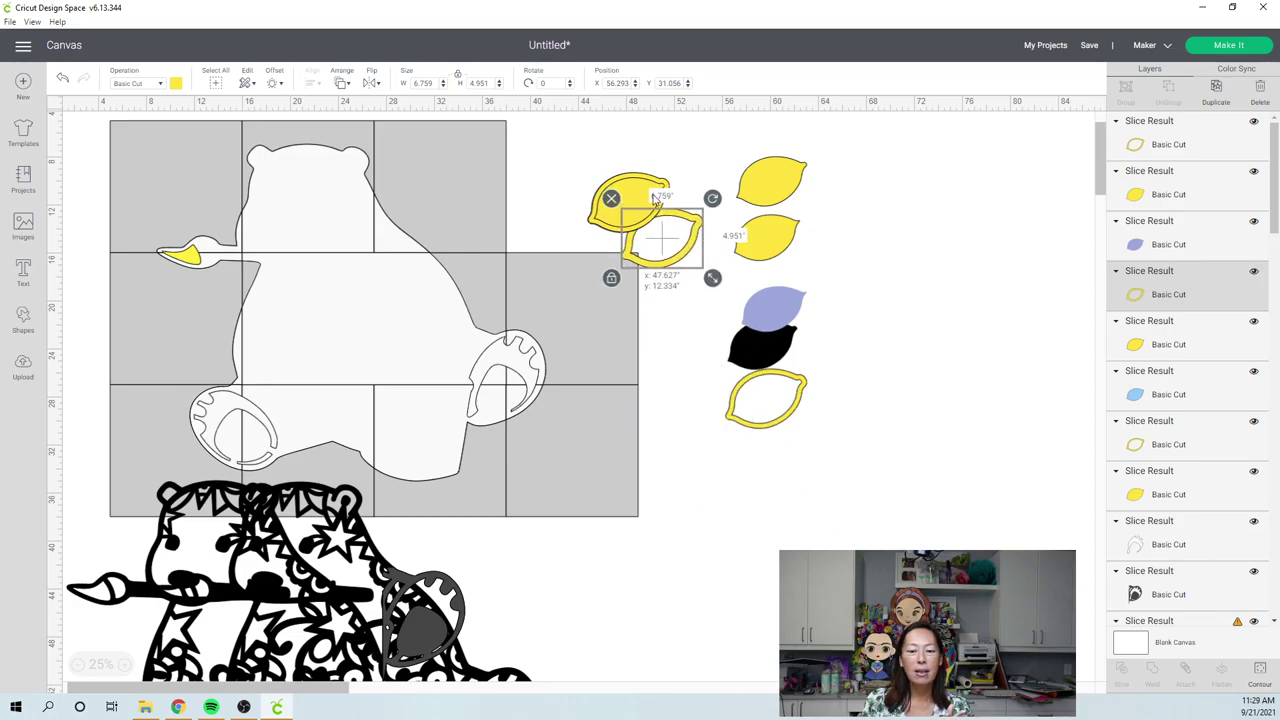
click(341, 86)
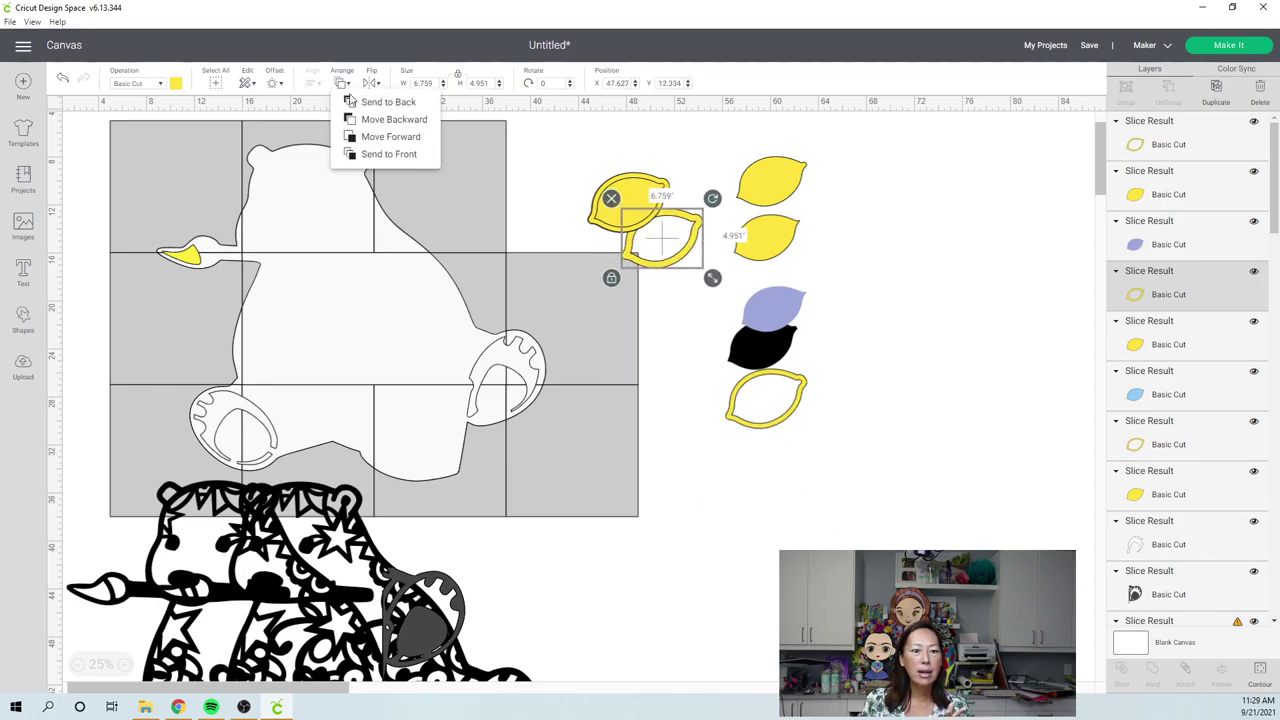
click(397, 154)
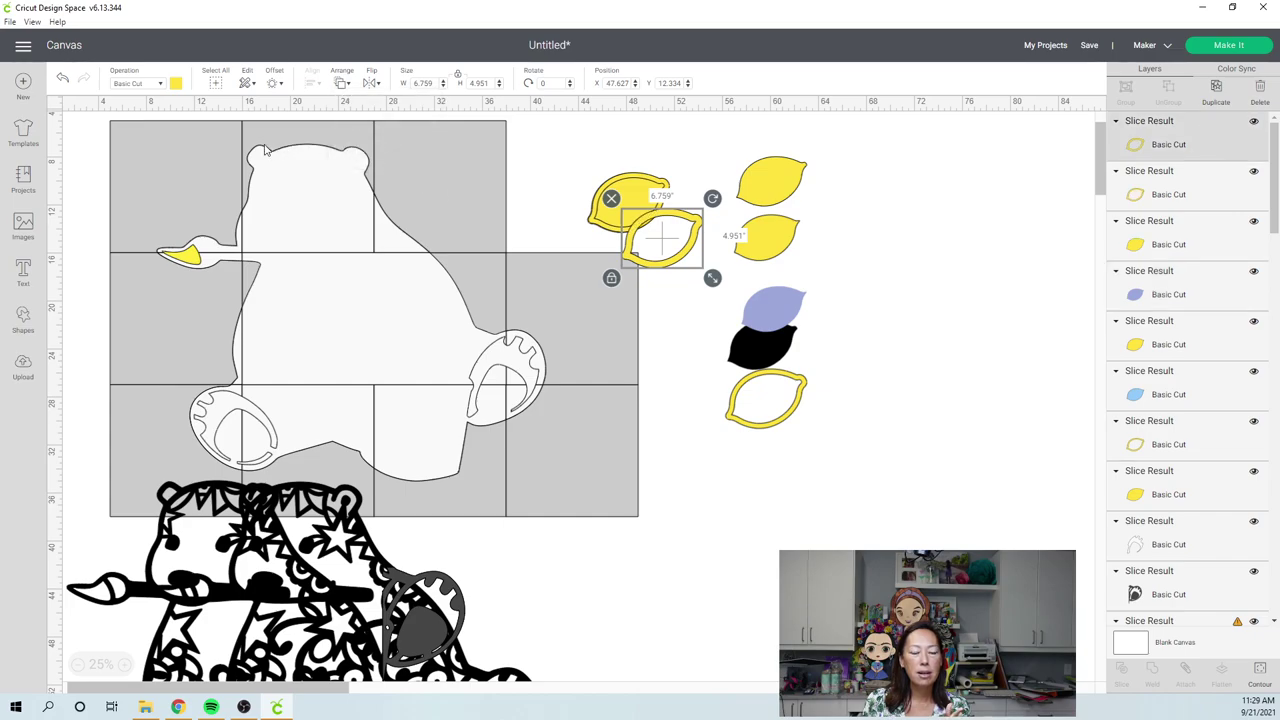
click(176, 84)
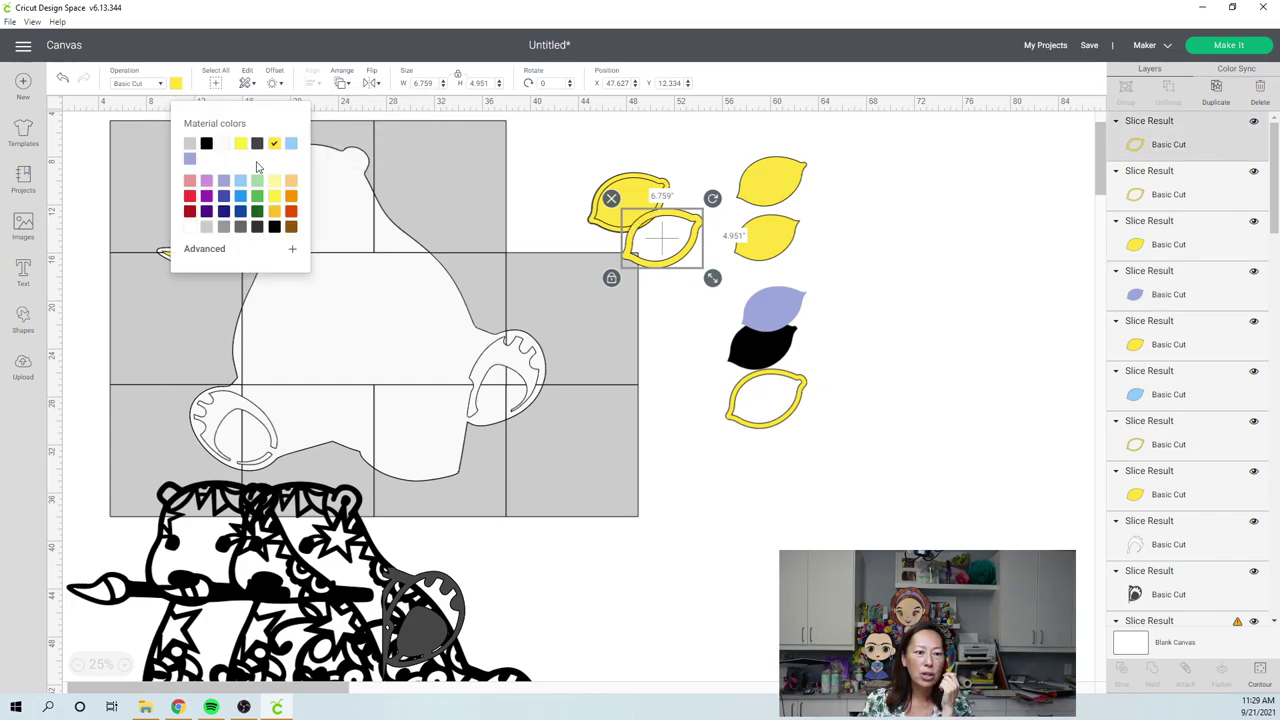
click(290, 182)
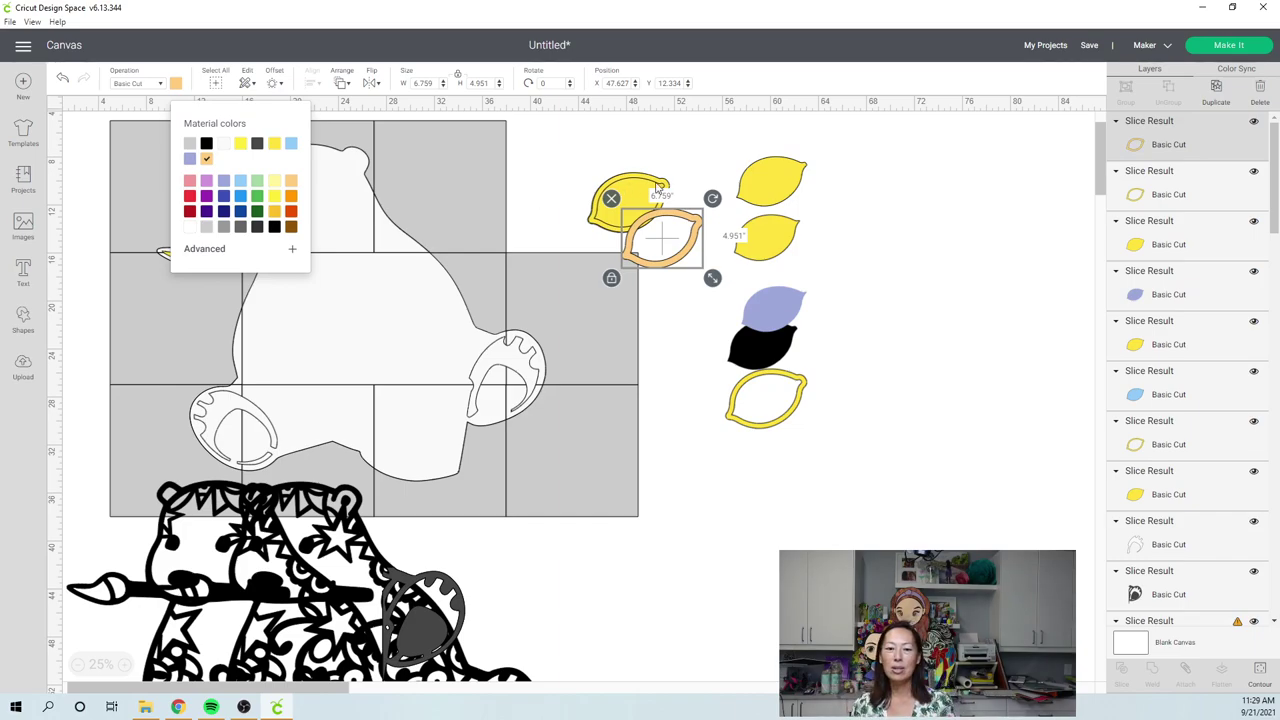
drag(697, 228, 663, 189)
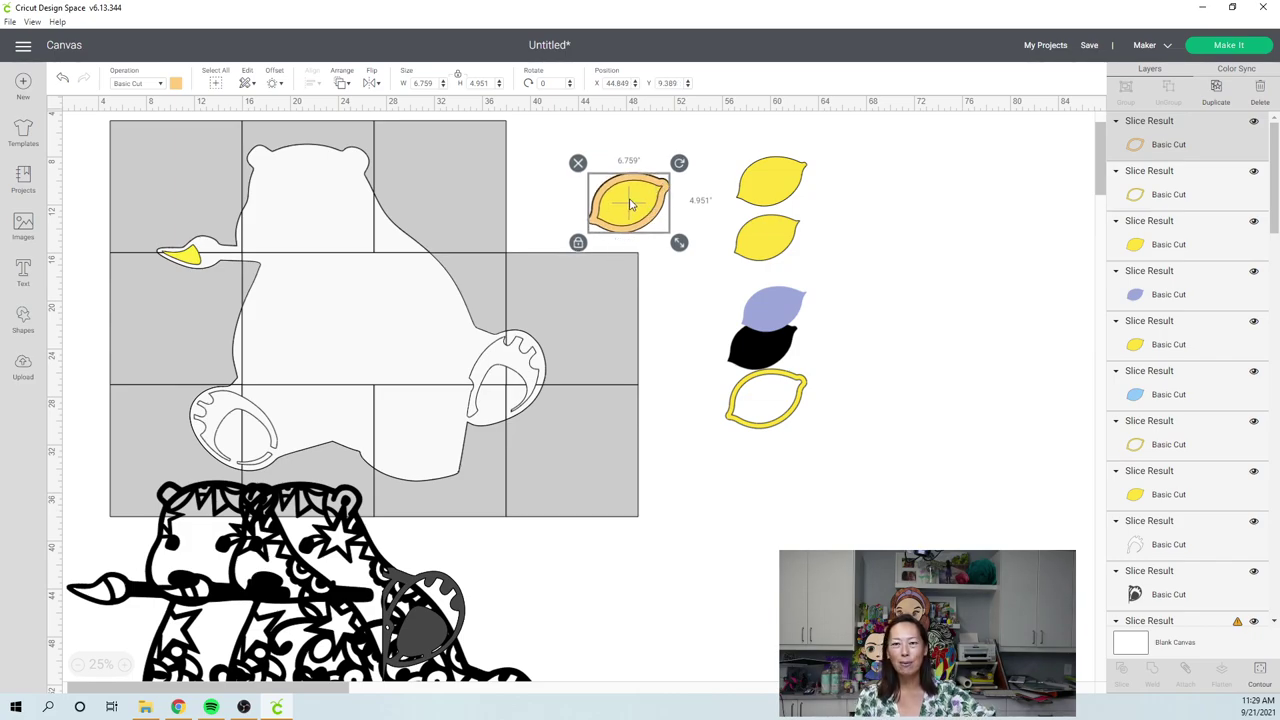
- Lift the light orange ring off the layered lemon, lay it back over it, and move it off again to just below the lemon
drag(630, 205, 671, 277)
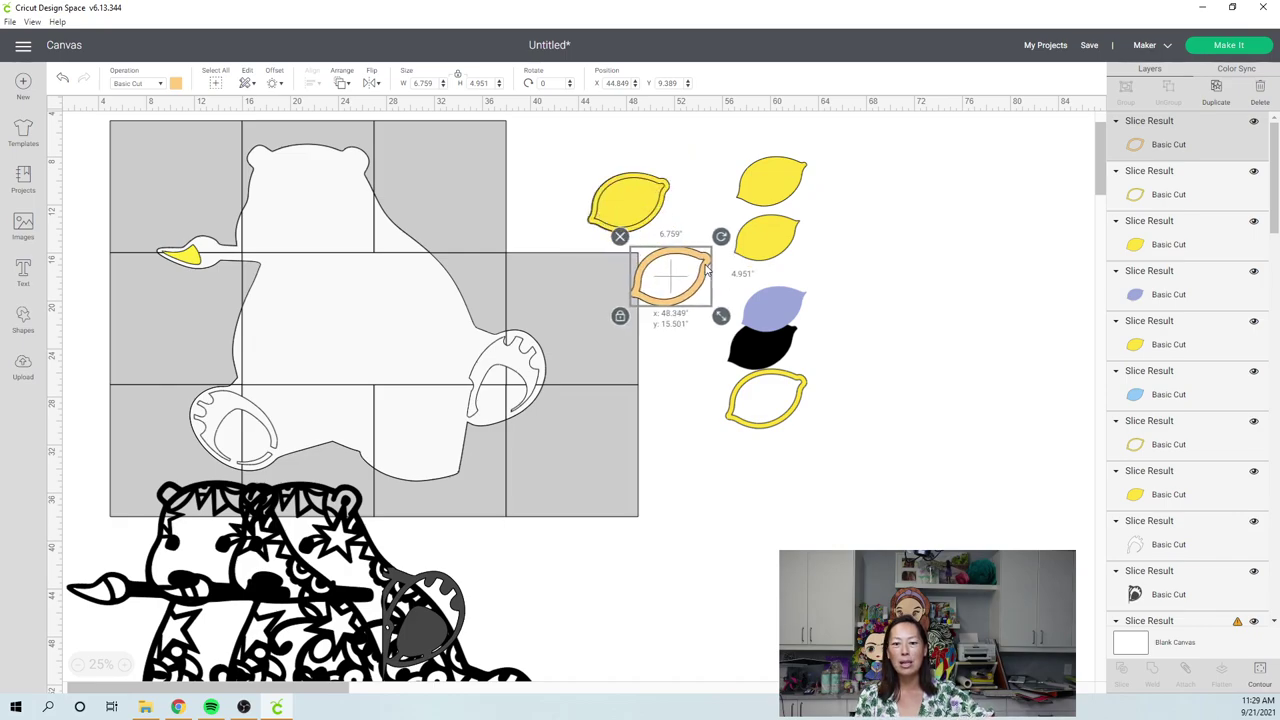
drag(676, 203, 669, 201)
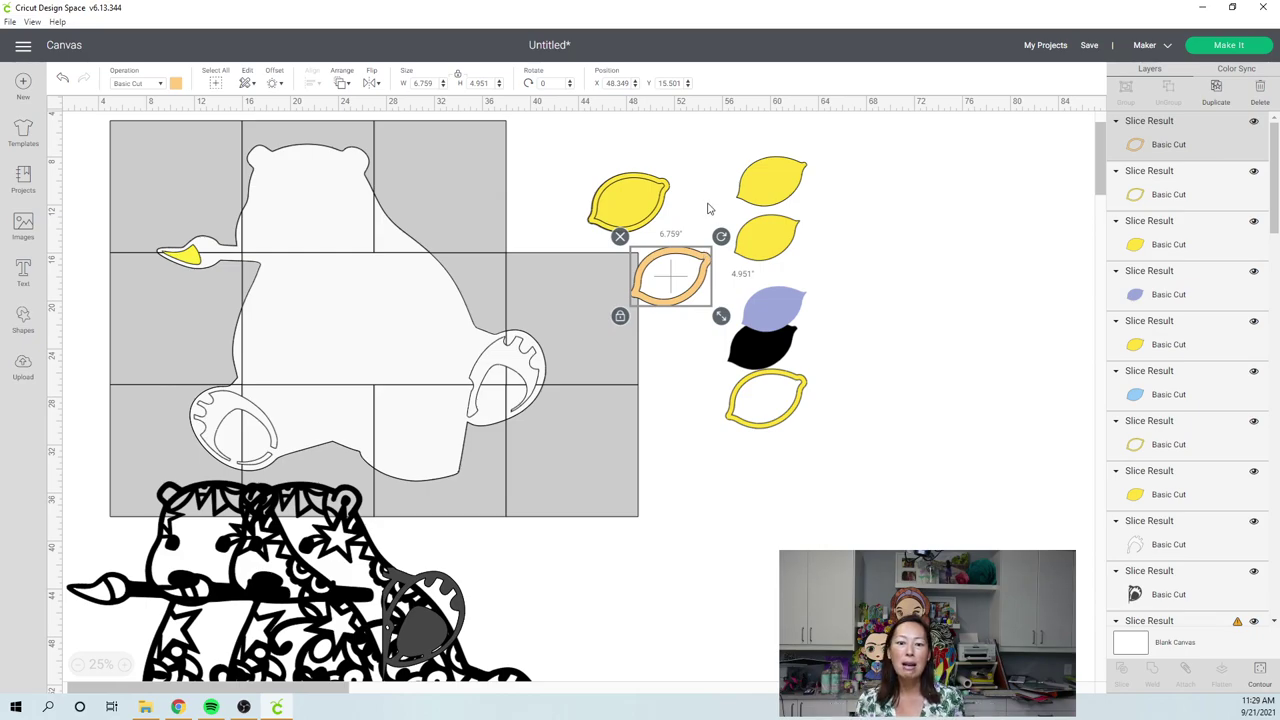
drag(704, 287, 662, 209)
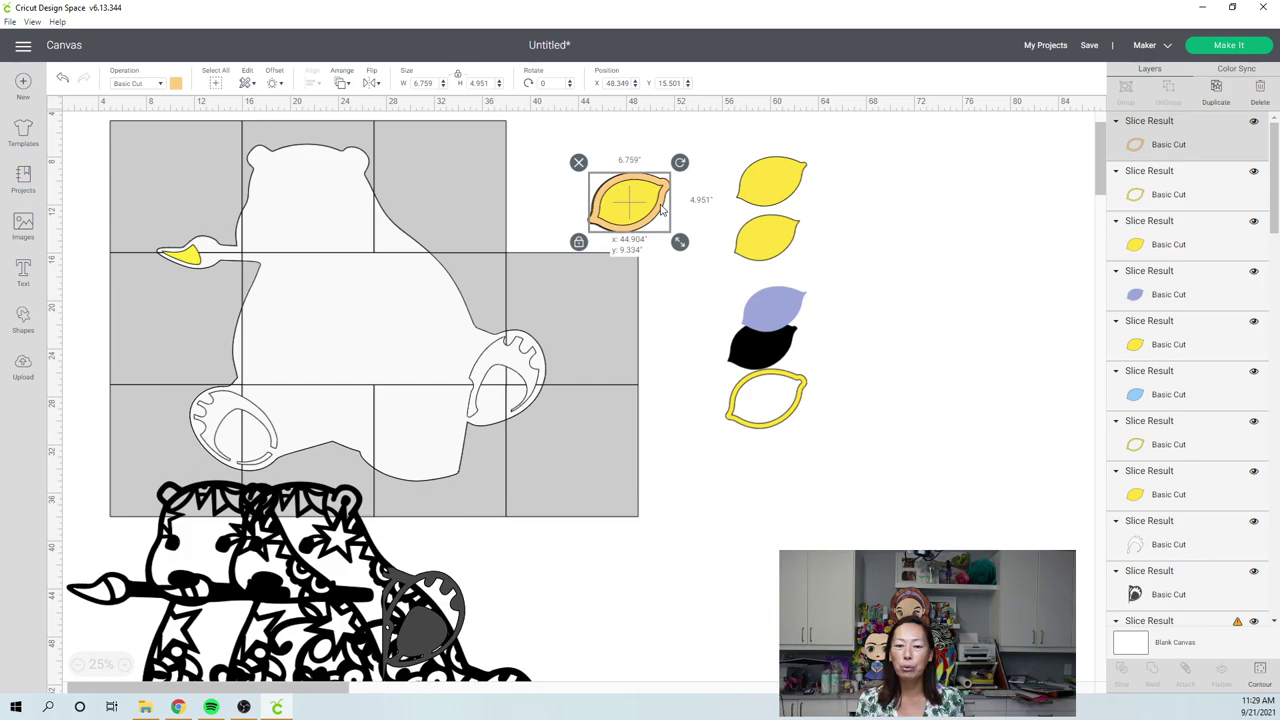
drag(660, 207, 697, 283)
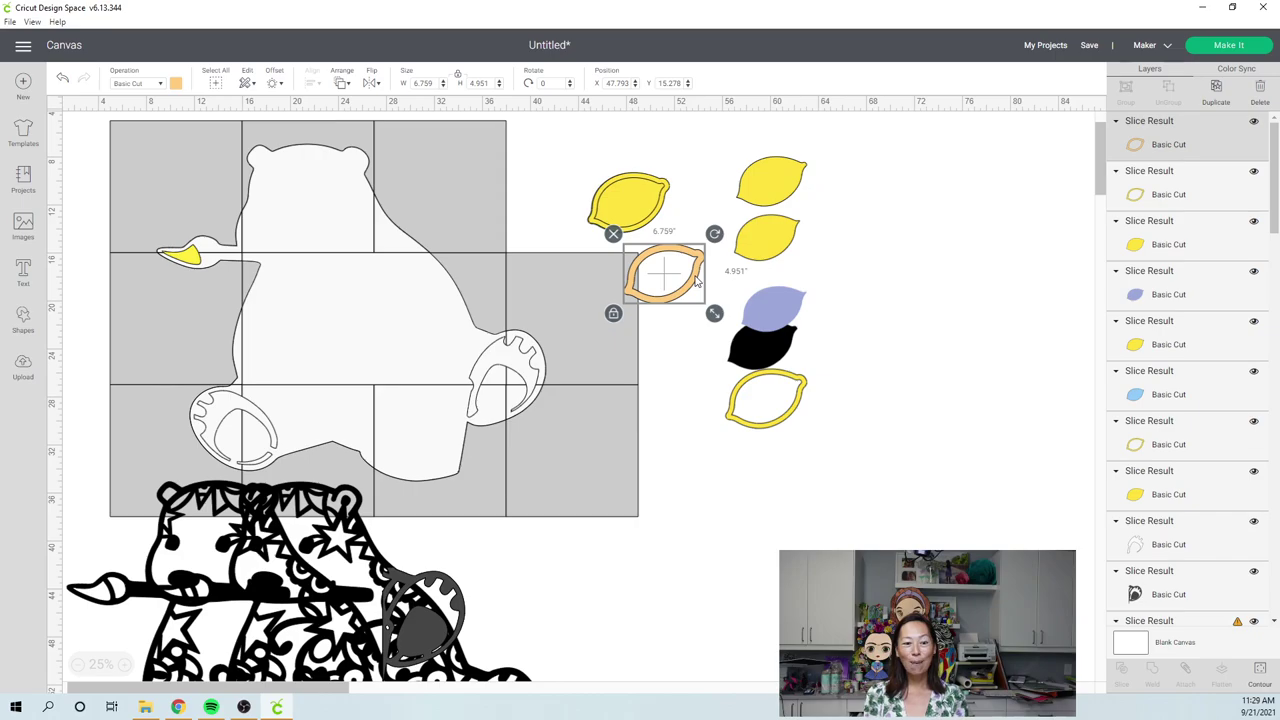